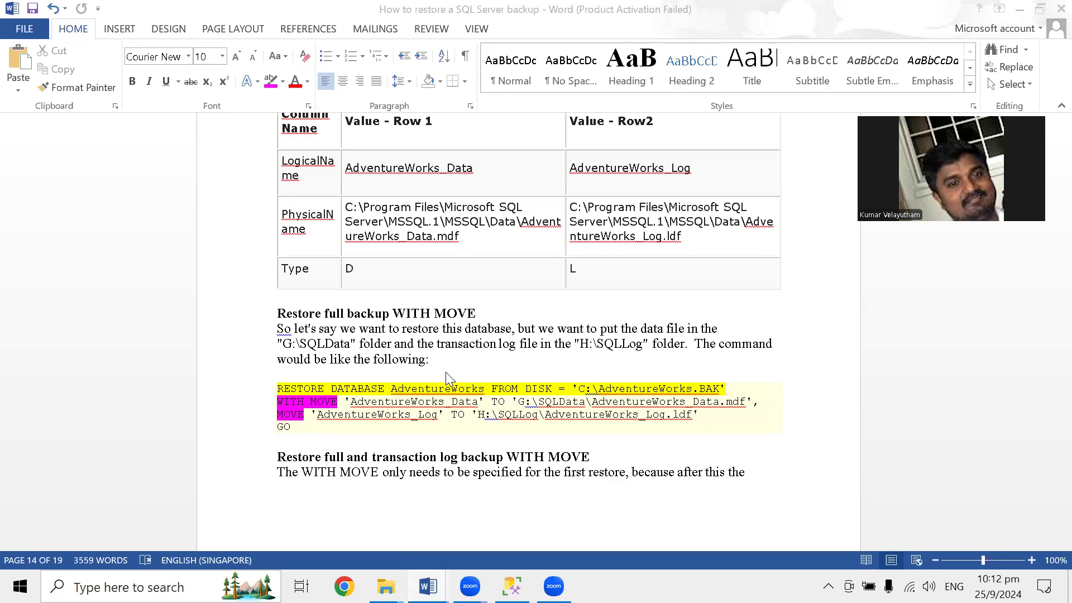
# Review the "Restore full backup WITH MOVE" section and its RESTORE DATABASE command that relocates the AdventureWorks data and log files.
pyautogui.scroll(-1, 449, 376)
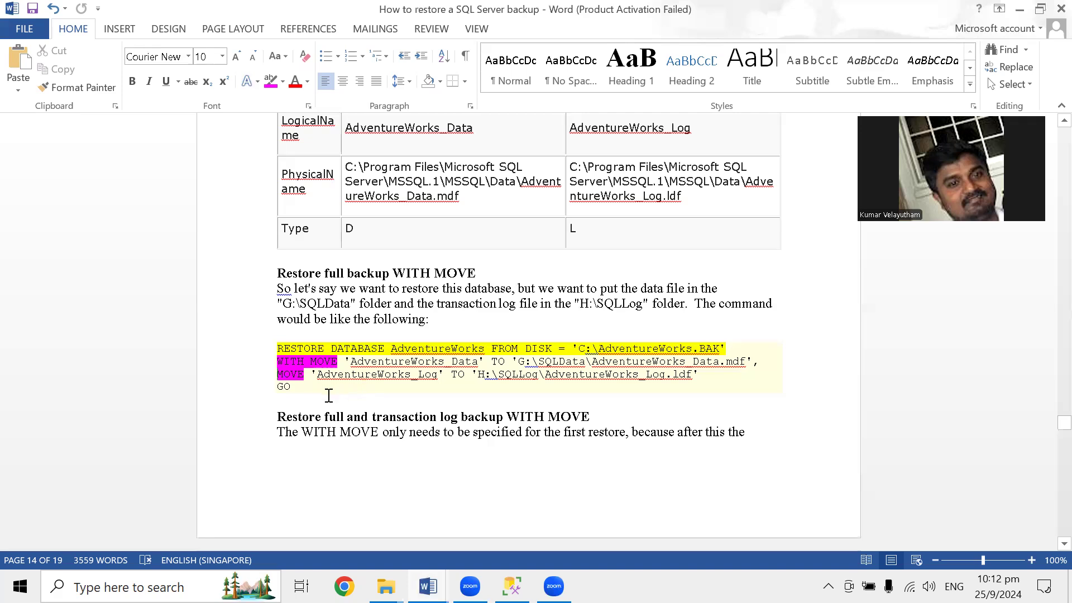
pyautogui.moveTo(316, 413); pyautogui.dragTo(275, 348)
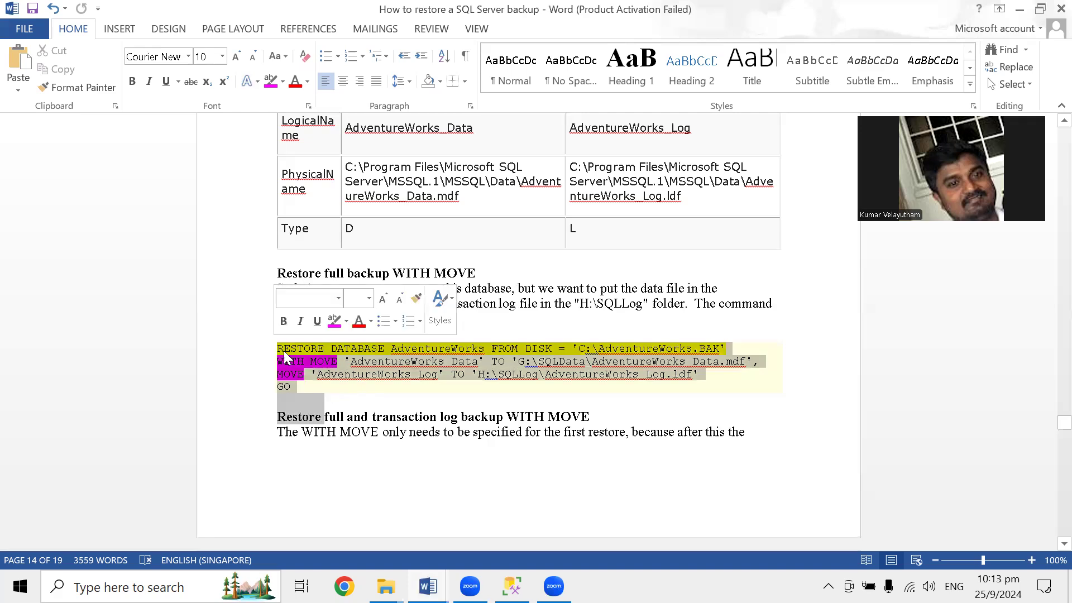
pyautogui.click(448, 387)
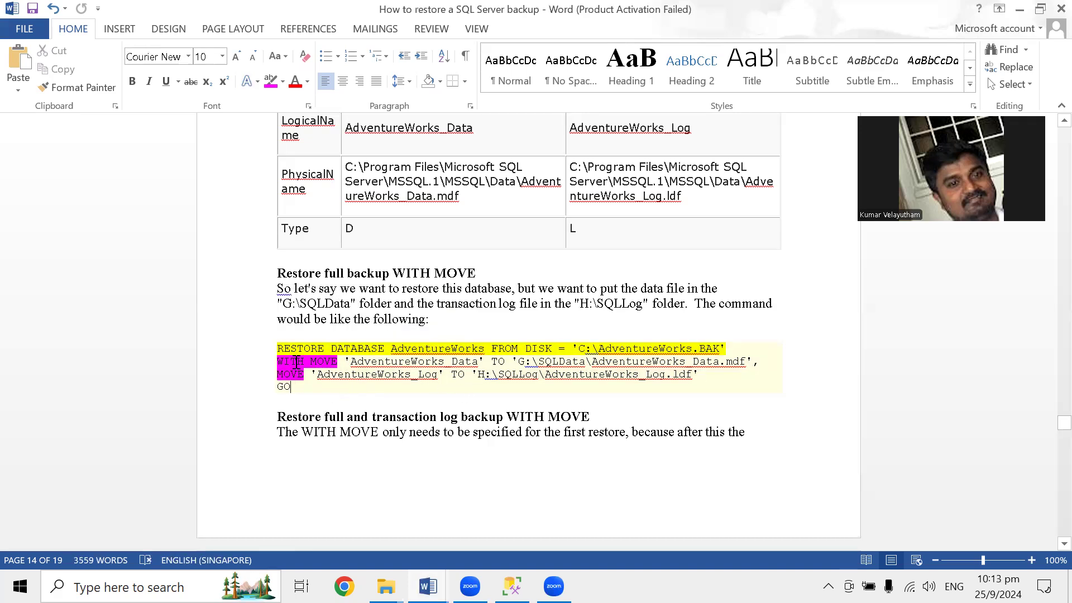
pyautogui.click(364, 362)
pyautogui.click(558, 362)
pyautogui.moveTo(419, 408); pyautogui.dragTo(292, 351)
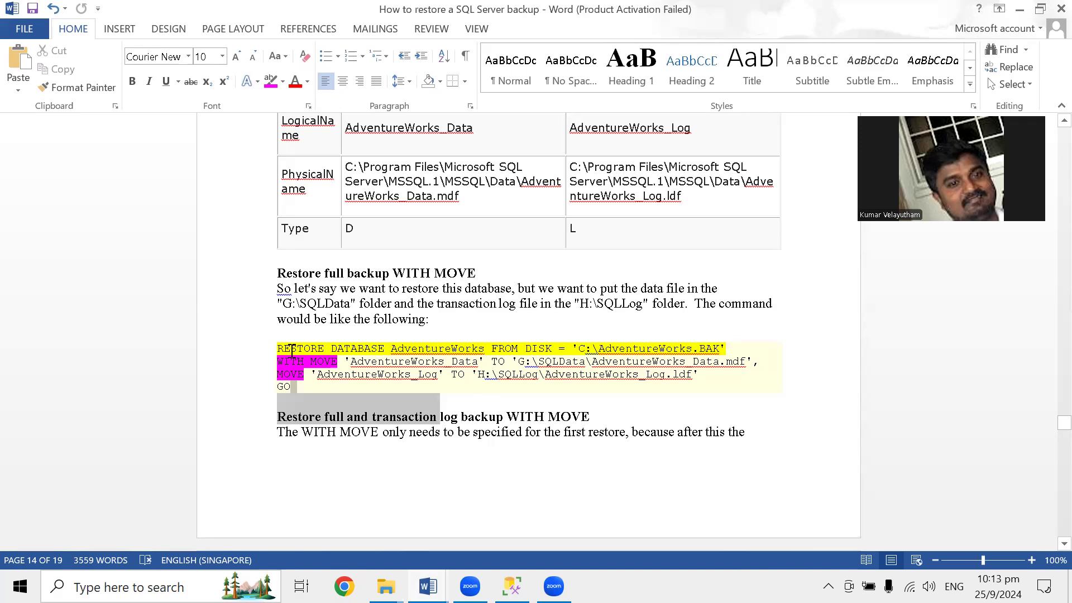
pyautogui.click(567, 373)
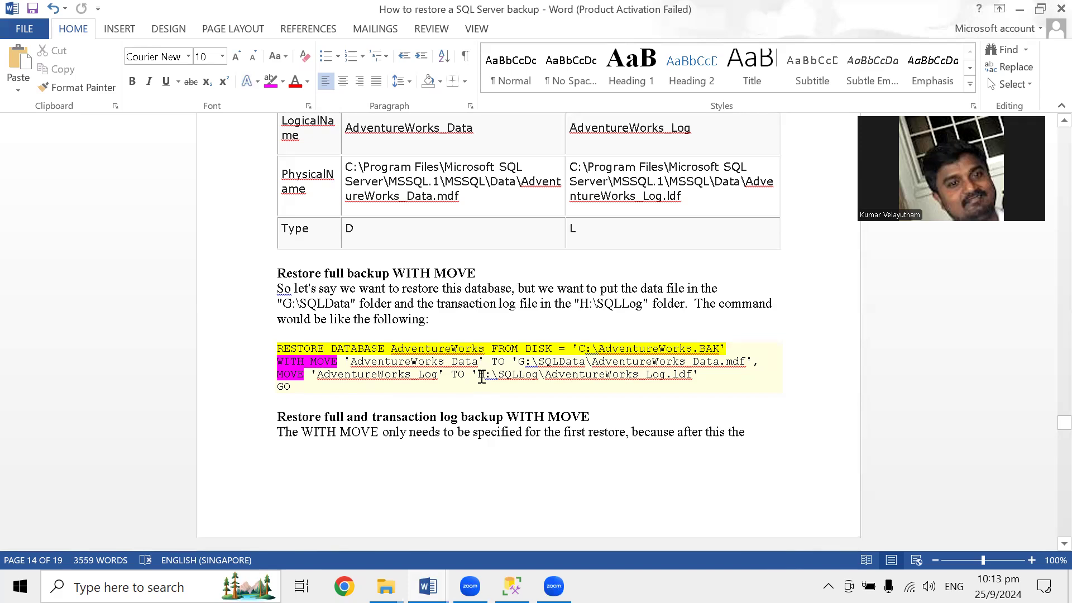
pyautogui.click(309, 388)
pyautogui.keyDown('shift'); pyautogui.click(282, 352); pyautogui.keyUp('shift')
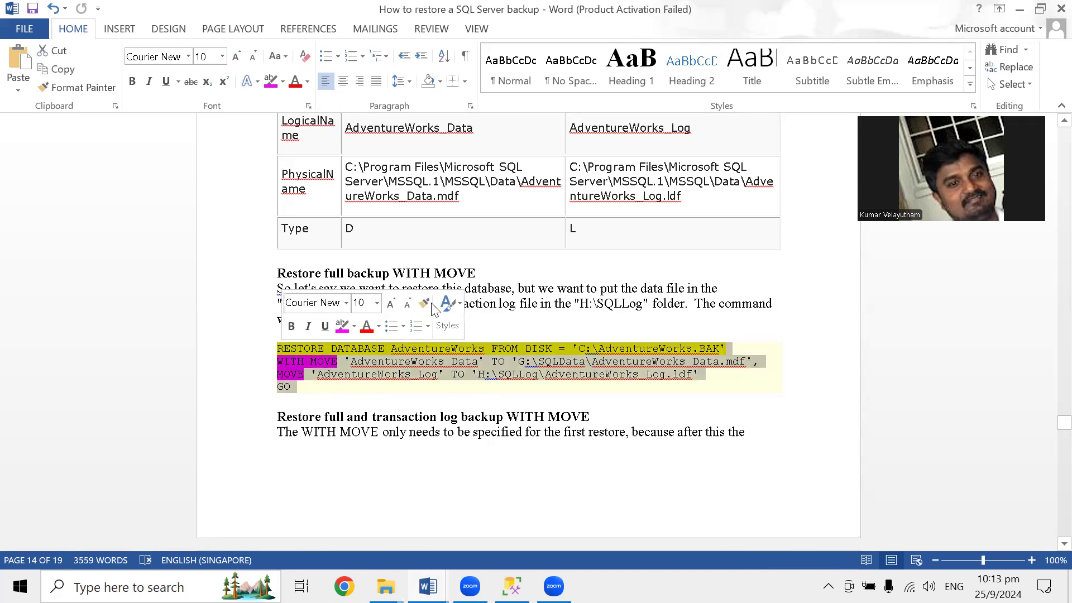
pyautogui.moveTo(393, 273); pyautogui.dragTo(487, 273)
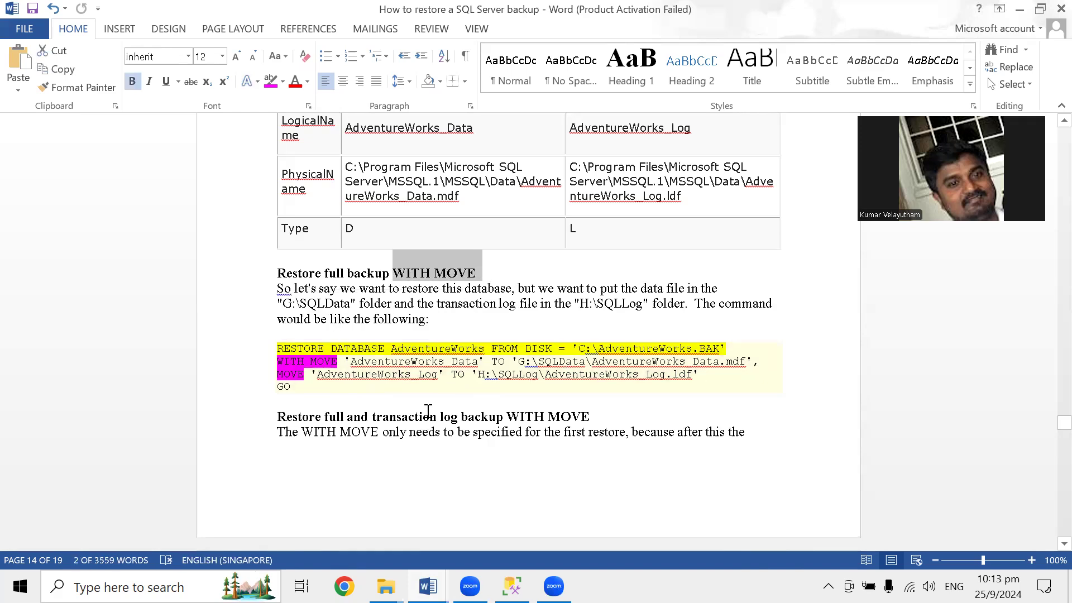
# Review the "Restore full and transaction log backup WITH MOVE" section, including its NORECOVERY database restore and RESTORE LOG commands.
pyautogui.scroll(-3, 428, 411)
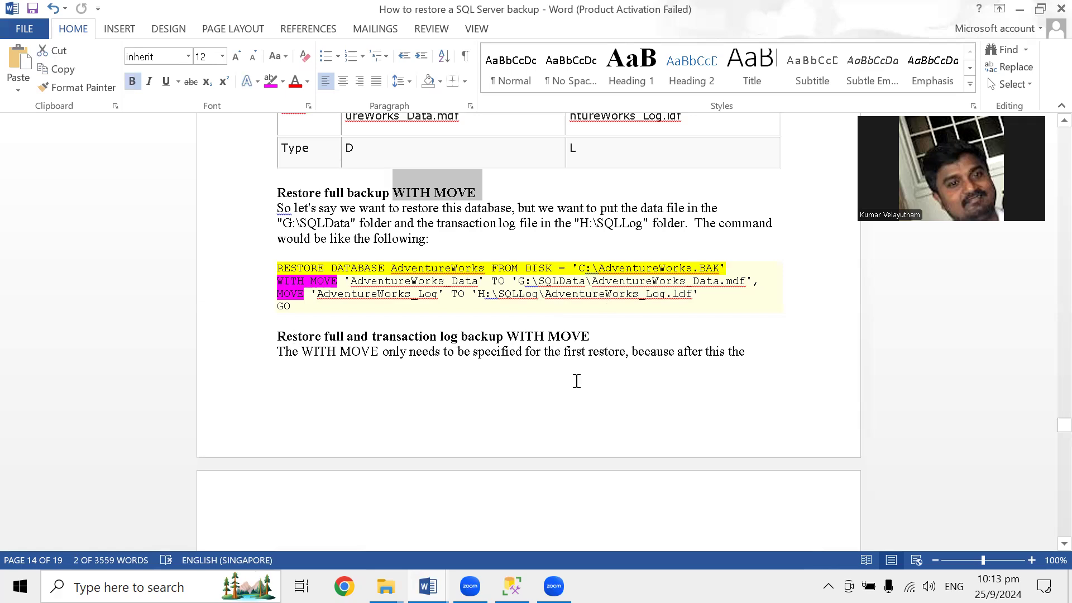
pyautogui.scroll(-3, 566, 384)
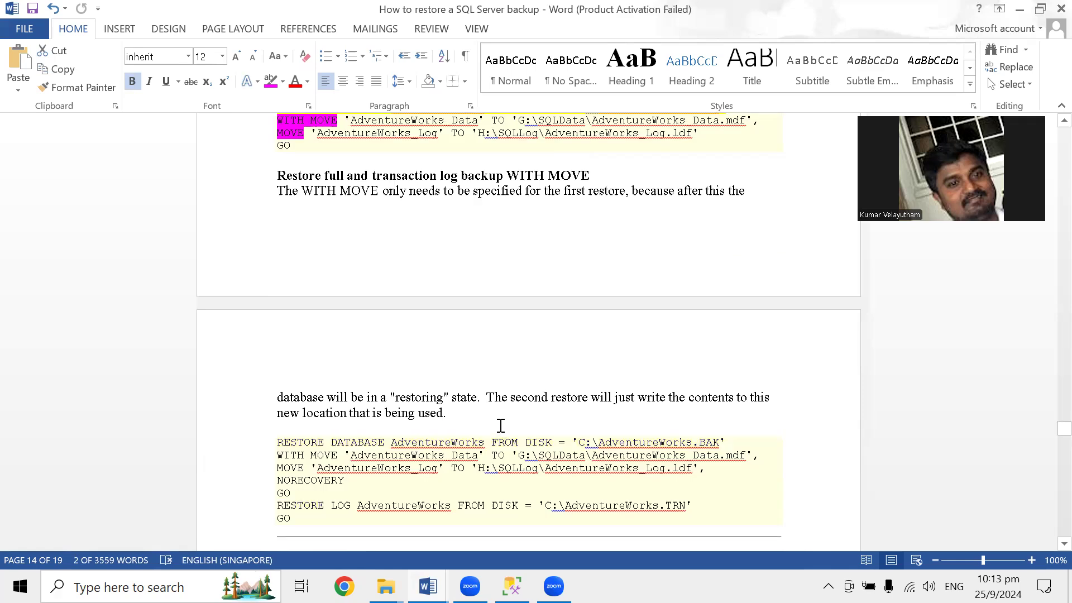
pyautogui.scroll(-1, 500, 426)
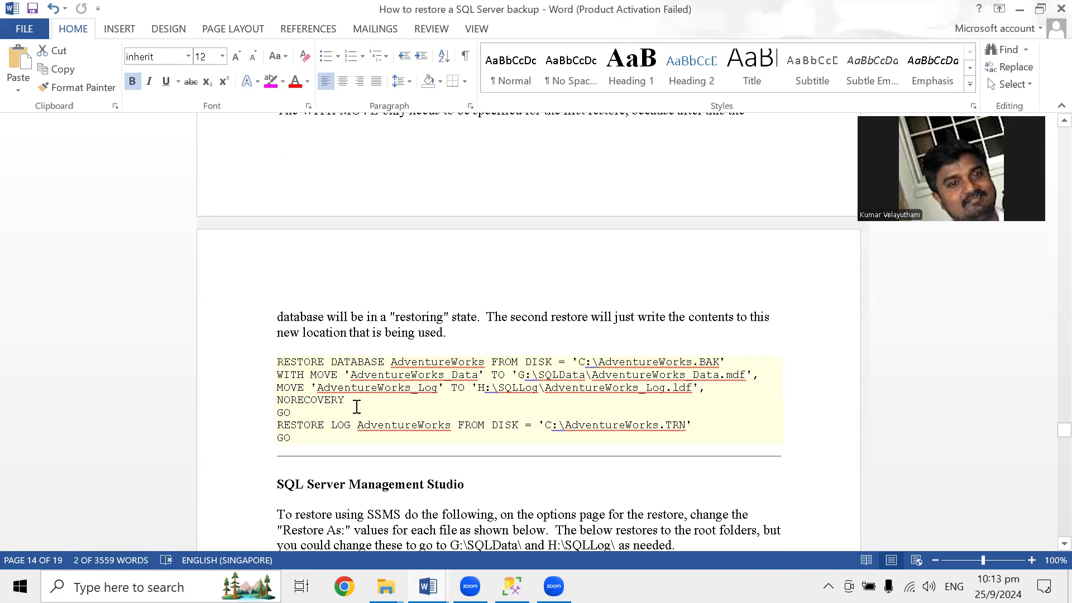
pyautogui.moveTo(304, 441); pyautogui.dragTo(274, 426)
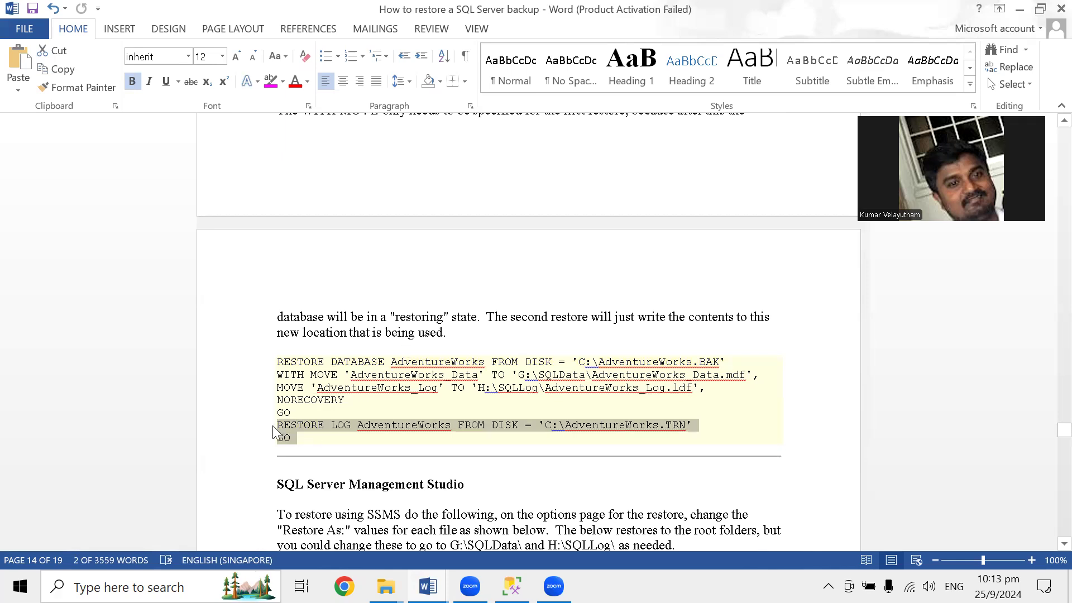
pyautogui.click(525, 408)
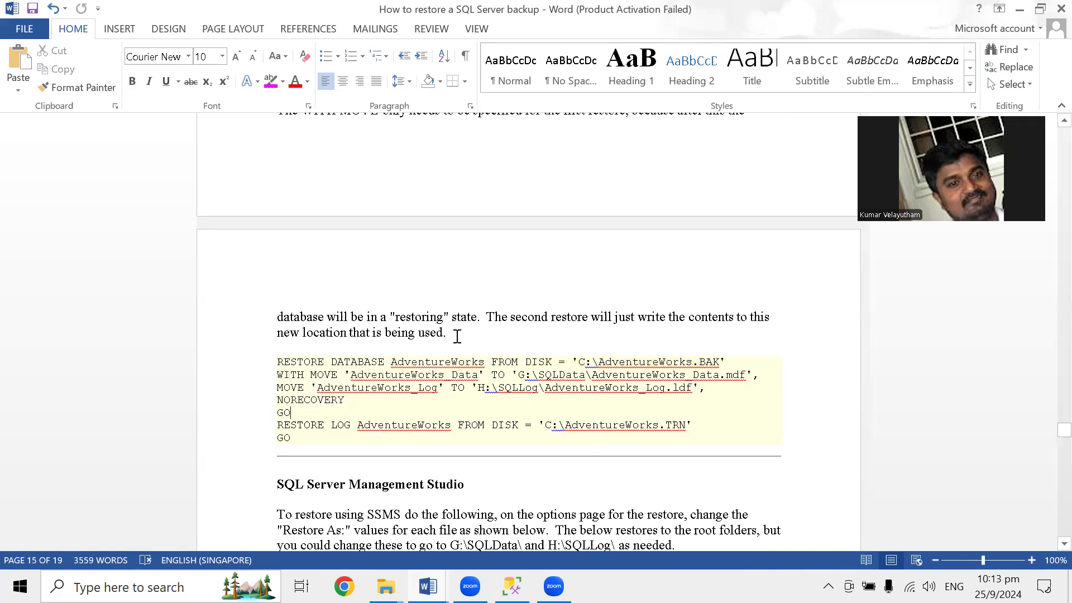
pyautogui.moveTo(277, 362); pyautogui.dragTo(340, 400)
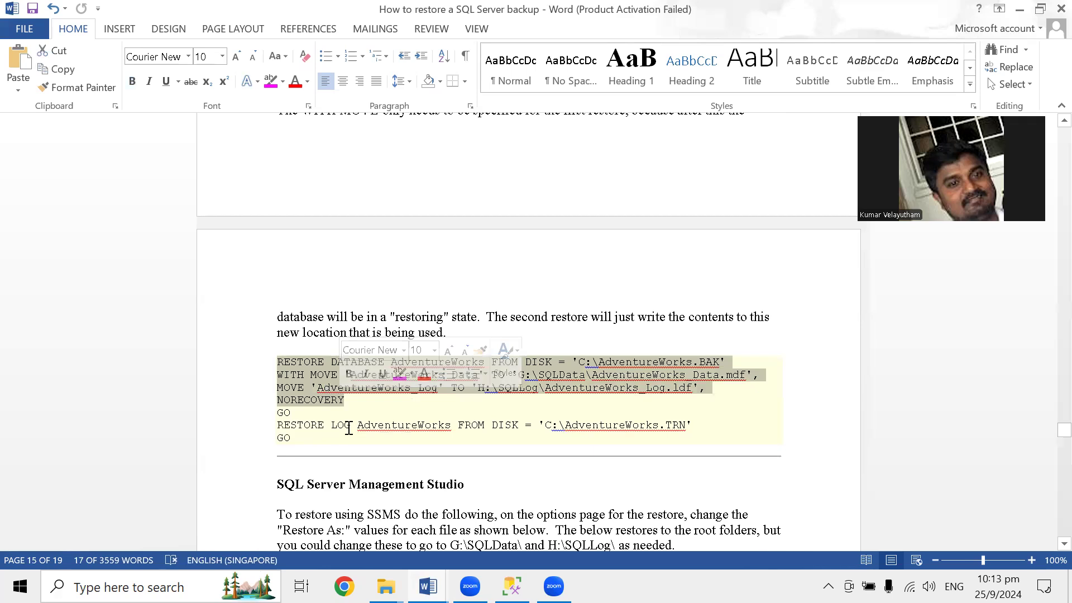
# Examine the SQL Server Management Studio restore options picture, focusing on the Restore As file paths.
pyautogui.scroll(-3, 348, 427)
pyautogui.scroll(-5, 341, 413)
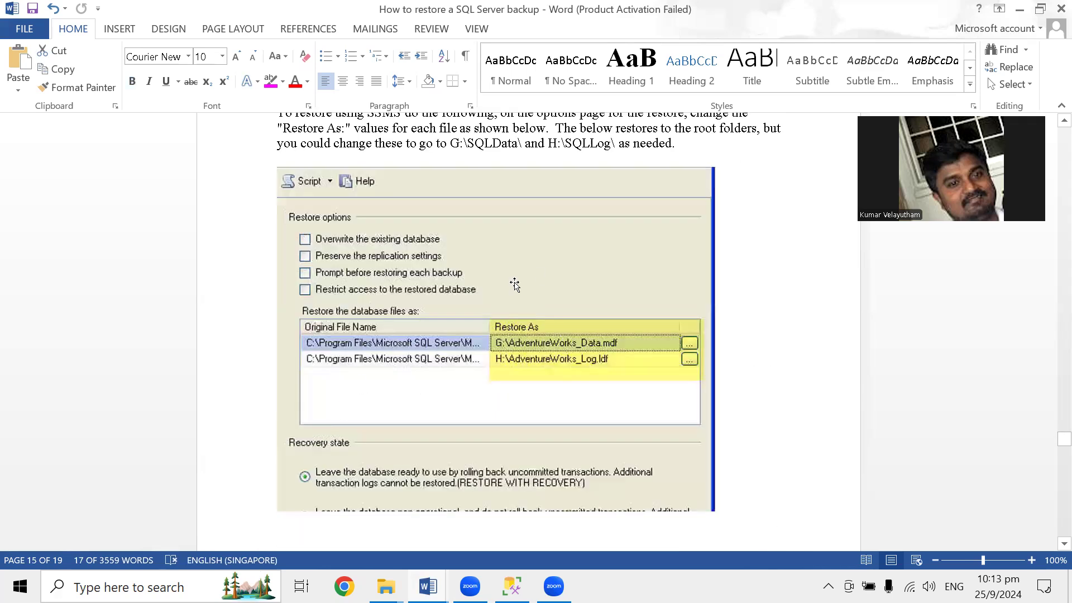
pyautogui.scroll(-3, 514, 285)
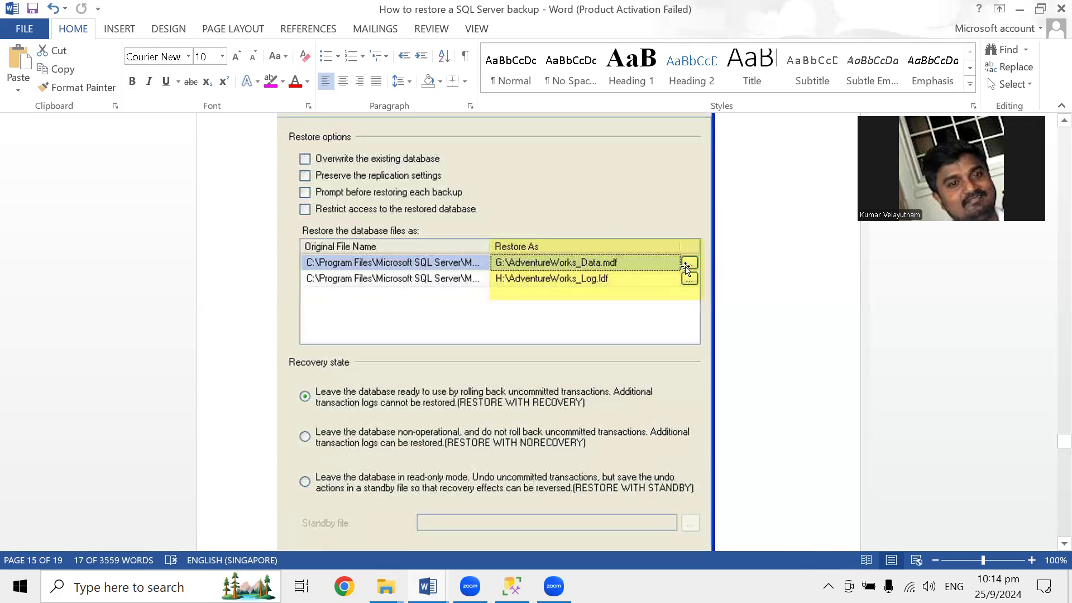
pyautogui.click(661, 267)
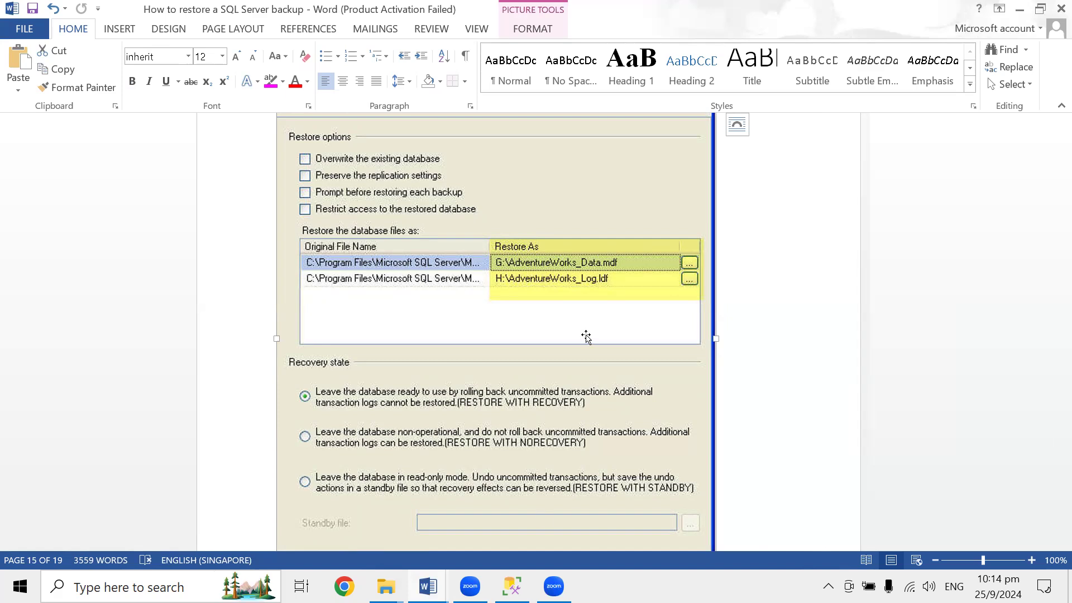
# Read the Overview of the RESTORE WITH STOPAT option, covering point-in-time restores prior to a detrimental event.
pyautogui.scroll(-6, 572, 343)
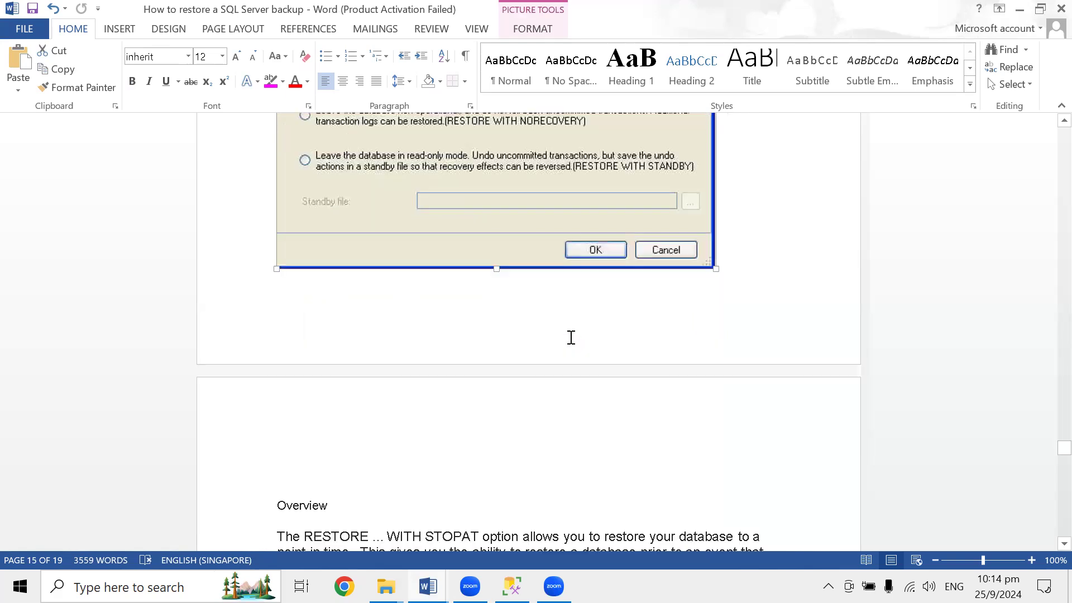
pyautogui.scroll(-6, 571, 337)
pyautogui.scroll(-2, 569, 337)
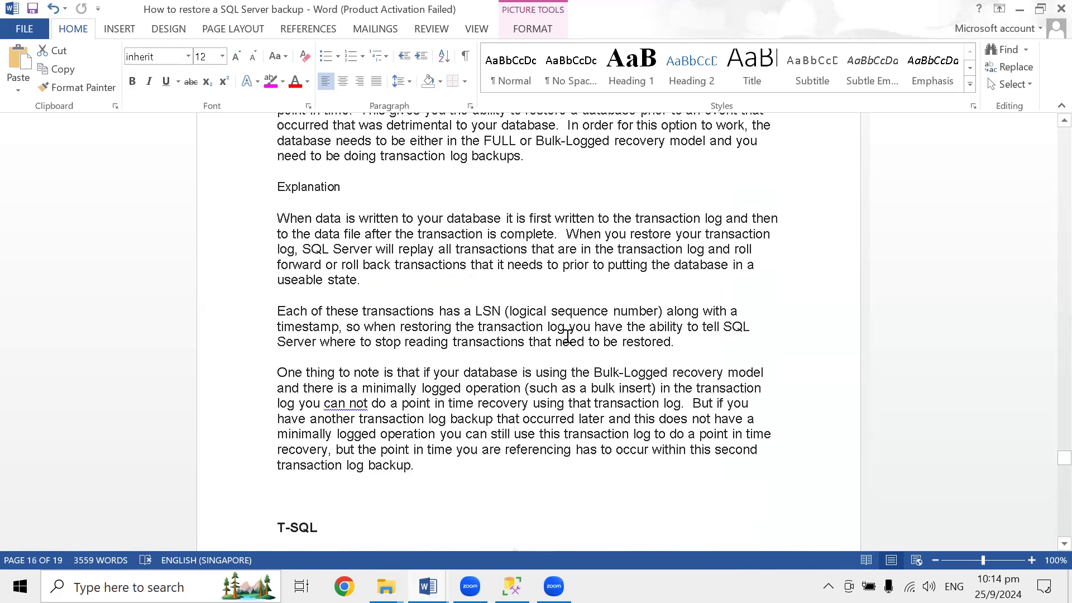
pyautogui.scroll(-3, 565, 336)
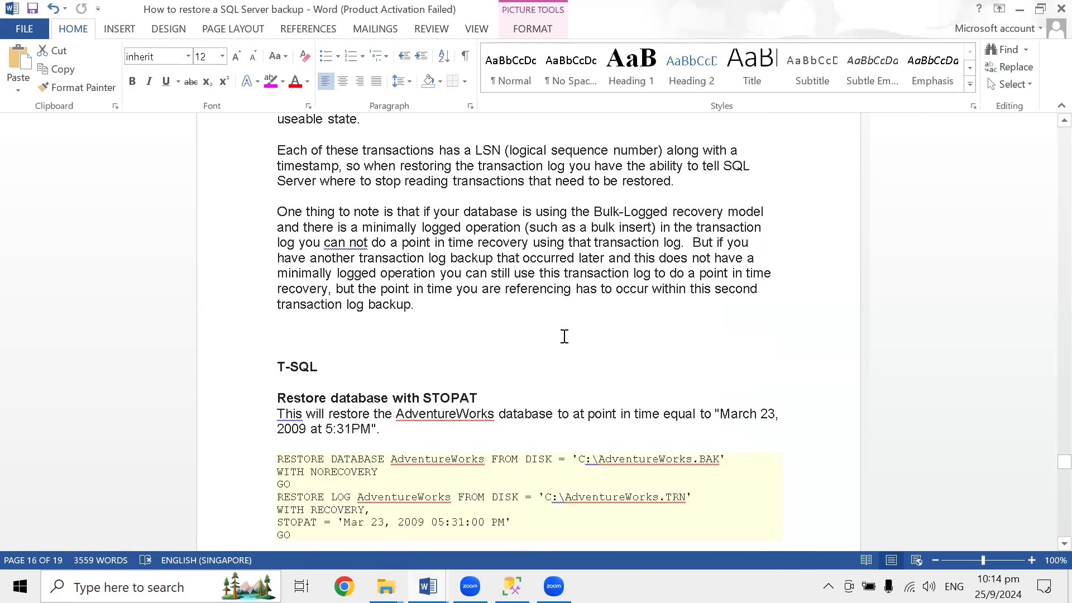
pyautogui.scroll(3, 564, 336)
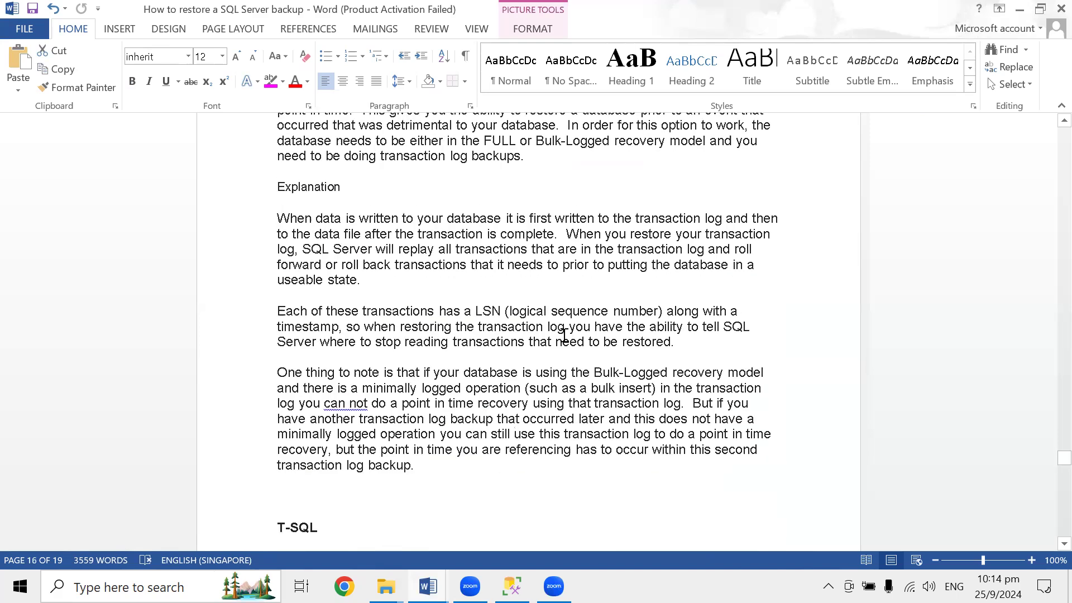
pyautogui.scroll(2, 563, 336)
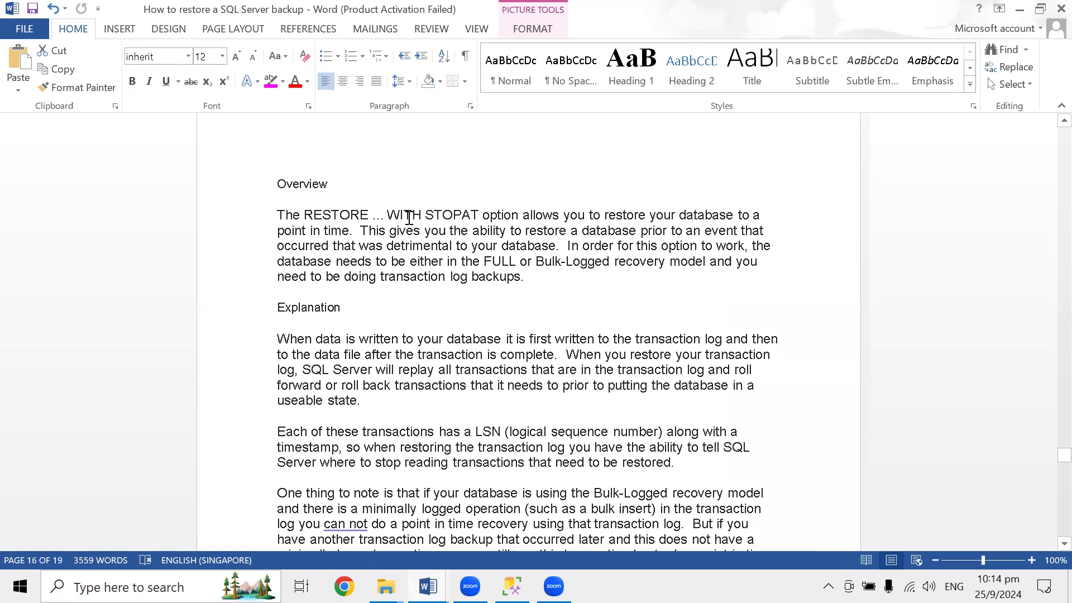
pyautogui.keyDown('shift'); pyautogui.click(469, 214); pyautogui.keyUp('shift')
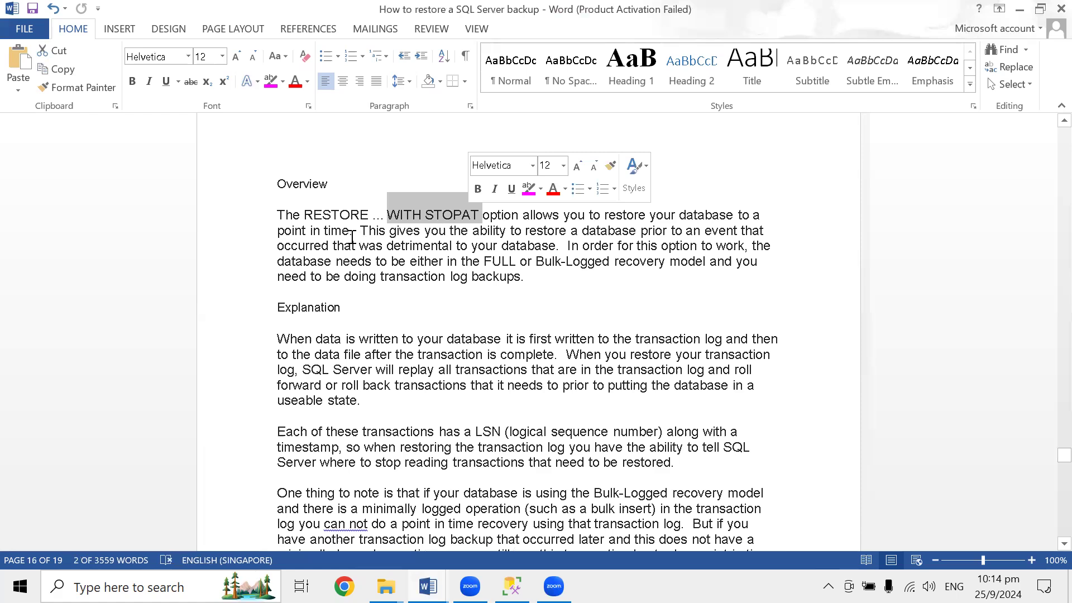
pyautogui.moveTo(348, 230); pyautogui.dragTo(279, 215)
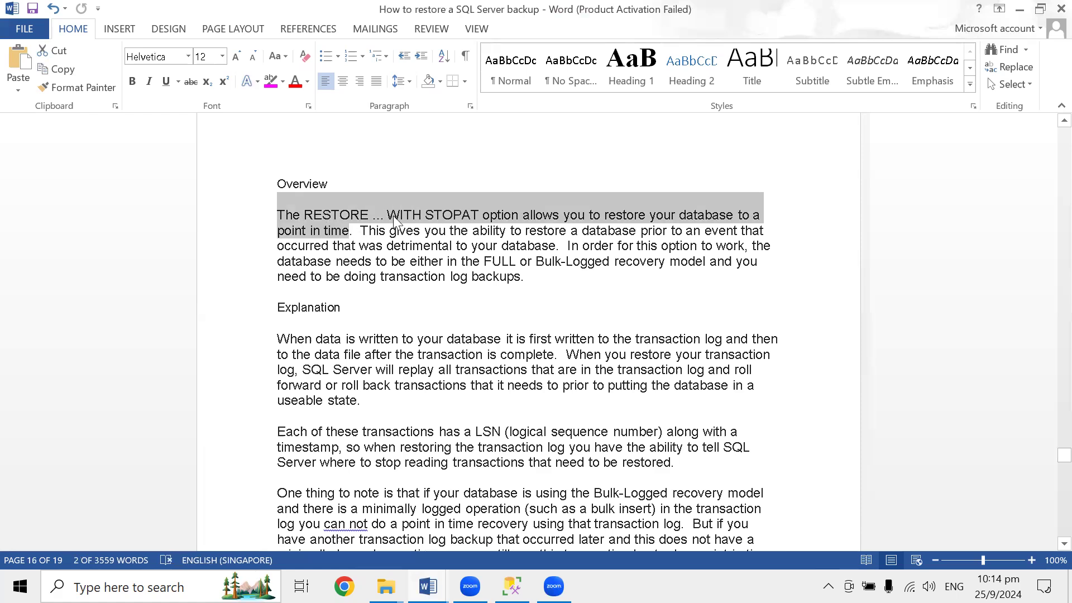
pyautogui.doubleClick(437, 213)
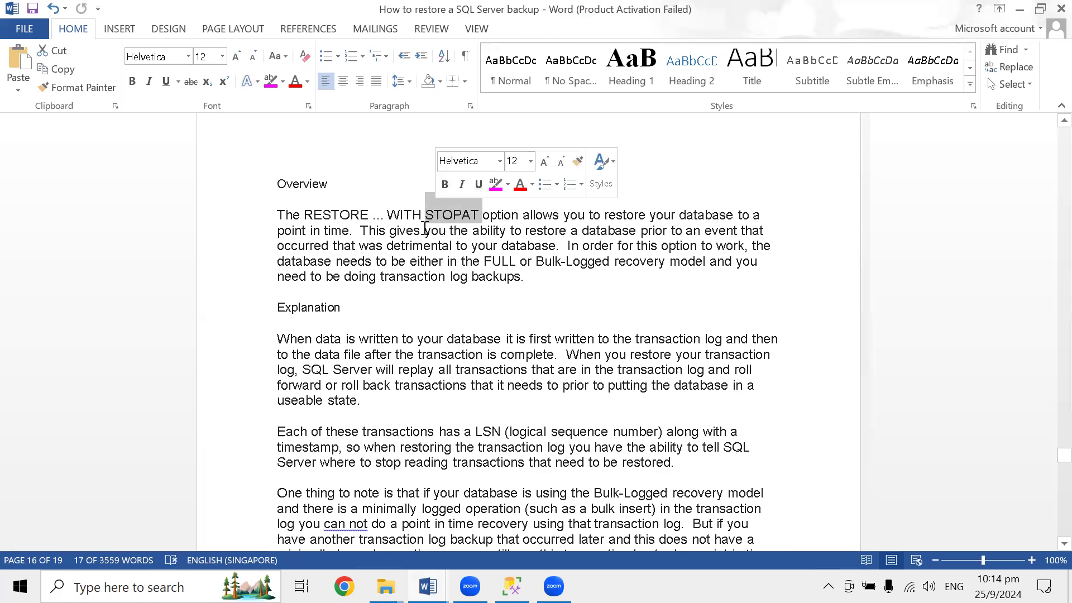
pyautogui.moveTo(364, 232); pyautogui.dragTo(369, 246)
pyautogui.moveTo(540, 253); pyautogui.dragTo(549, 254)
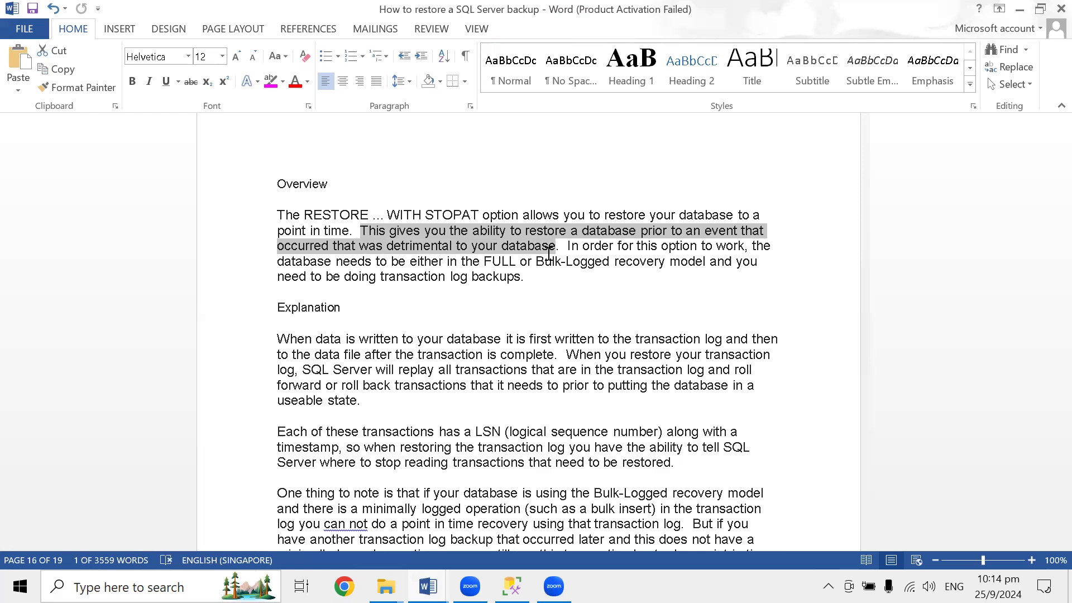
# Review the STOPAT recovery model and log backup requirements, plus the Explanation's first paragraph on how transactions are written and replayed.
pyautogui.click(597, 283)
pyautogui.click(484, 261)
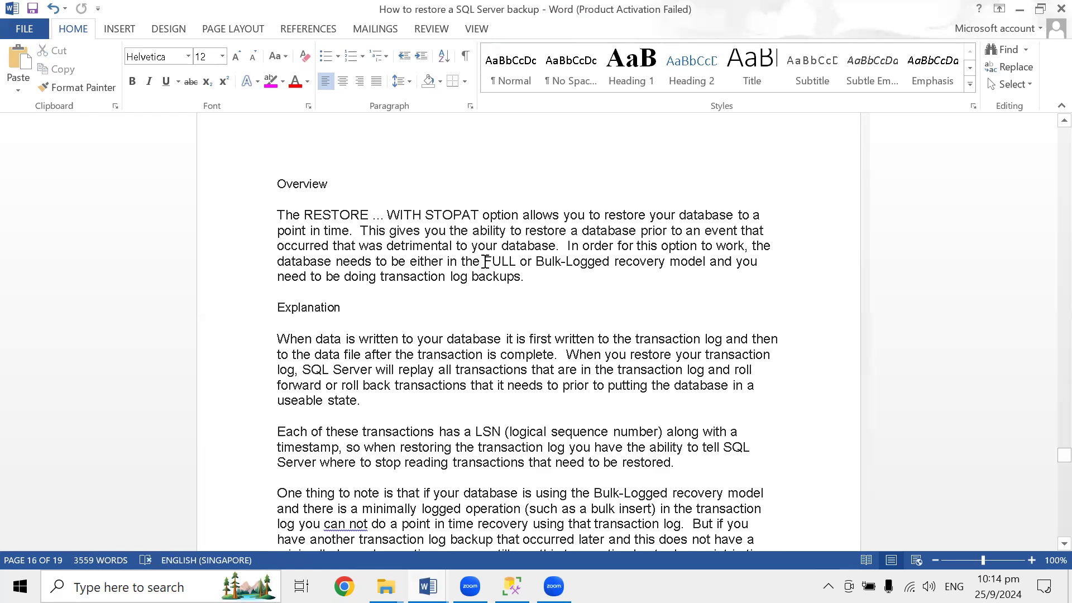
pyautogui.moveTo(609, 261); pyautogui.dragTo(527, 277)
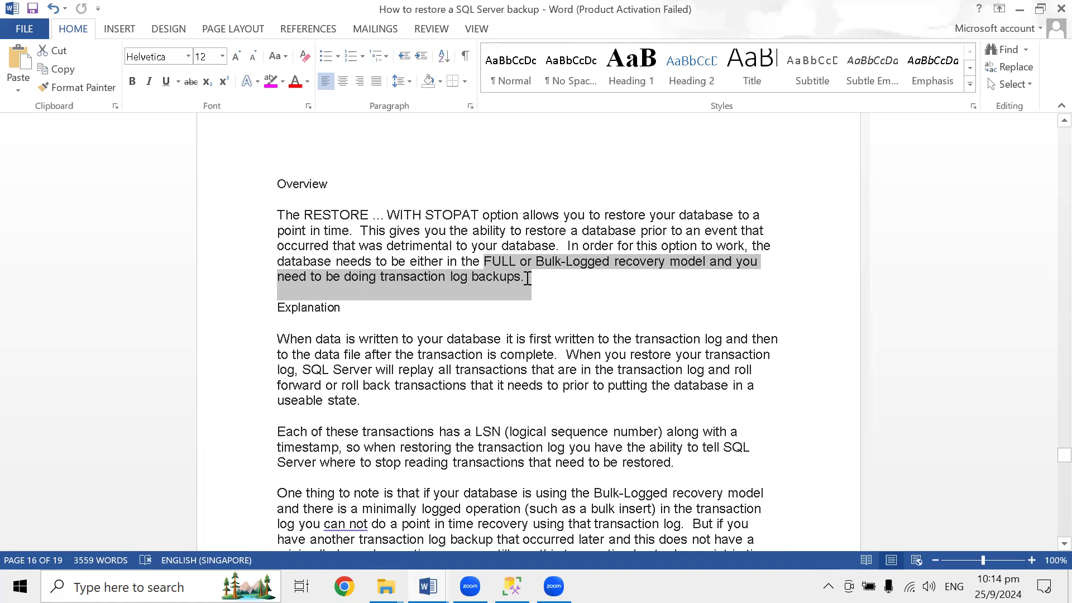
pyautogui.click(528, 276)
pyautogui.moveTo(397, 269); pyautogui.dragTo(379, 276)
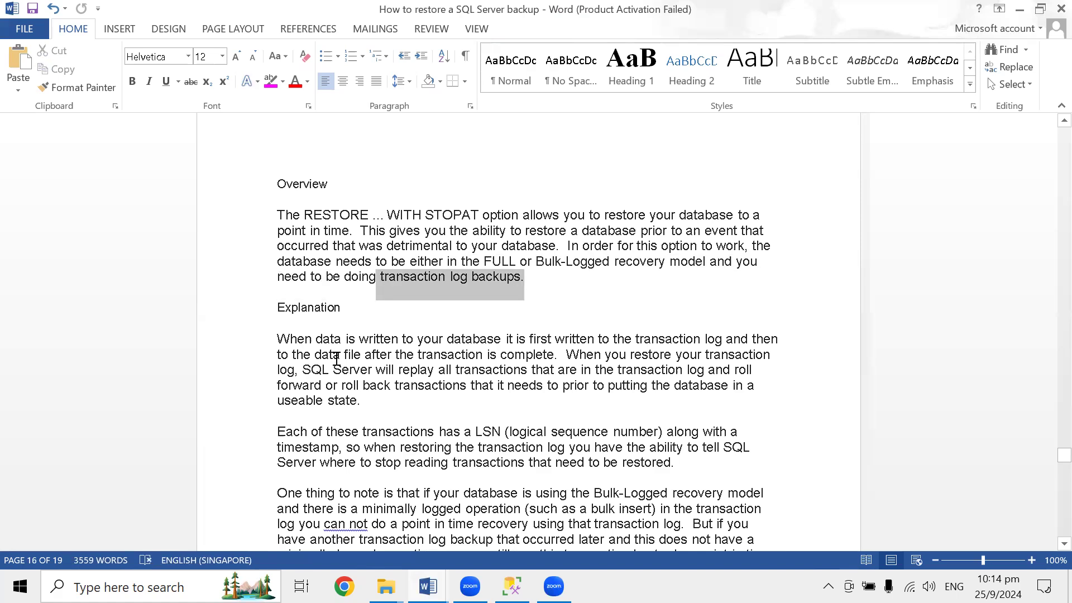
pyautogui.scroll(-3, 307, 276)
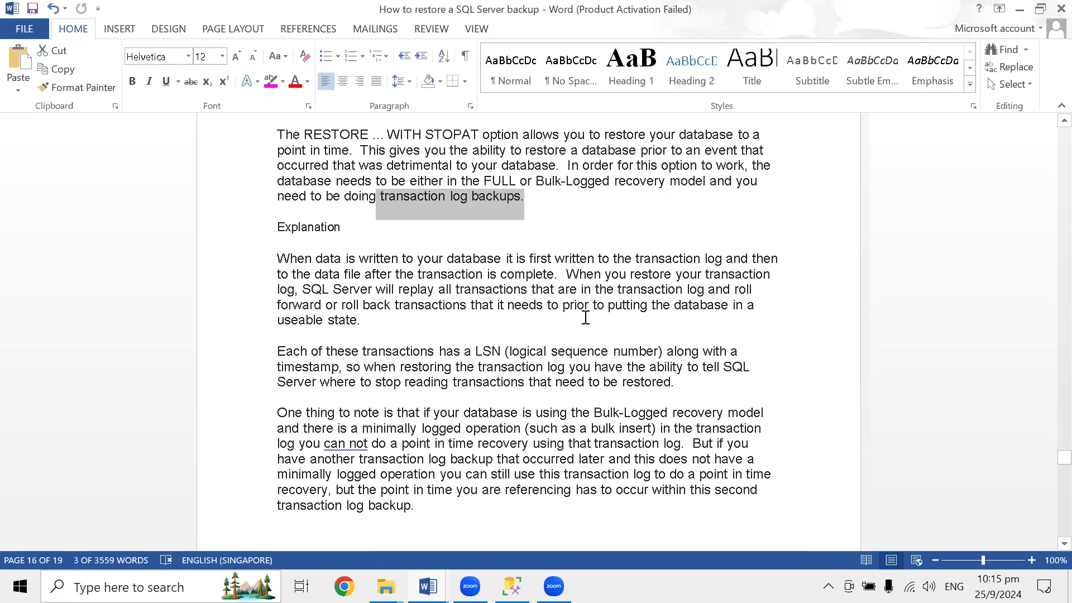
pyautogui.moveTo(378, 331); pyautogui.dragTo(275, 244)
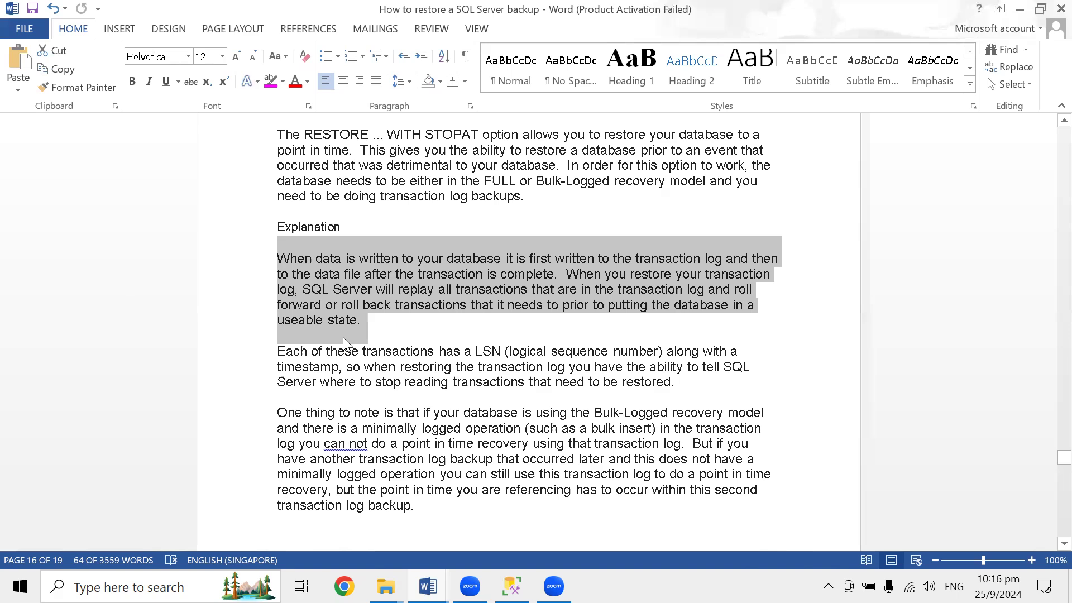
# Highlight the phrase "logical sequence number" in pink in the Explanation paragraph about LSNs.
pyautogui.scroll(-2, 438, 286)
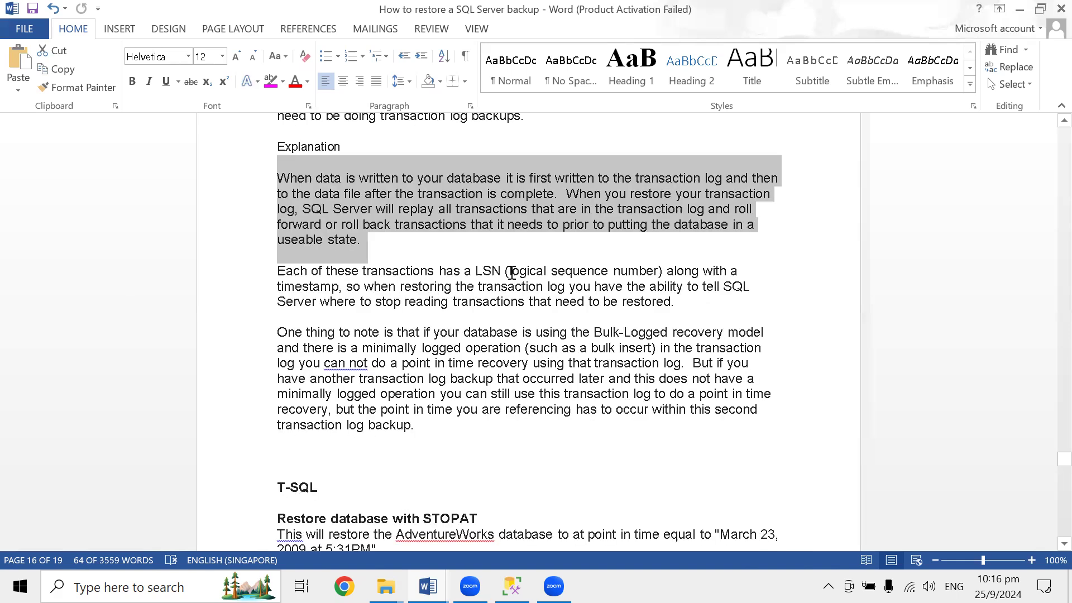
pyautogui.moveTo(529, 271); pyautogui.dragTo(509, 271)
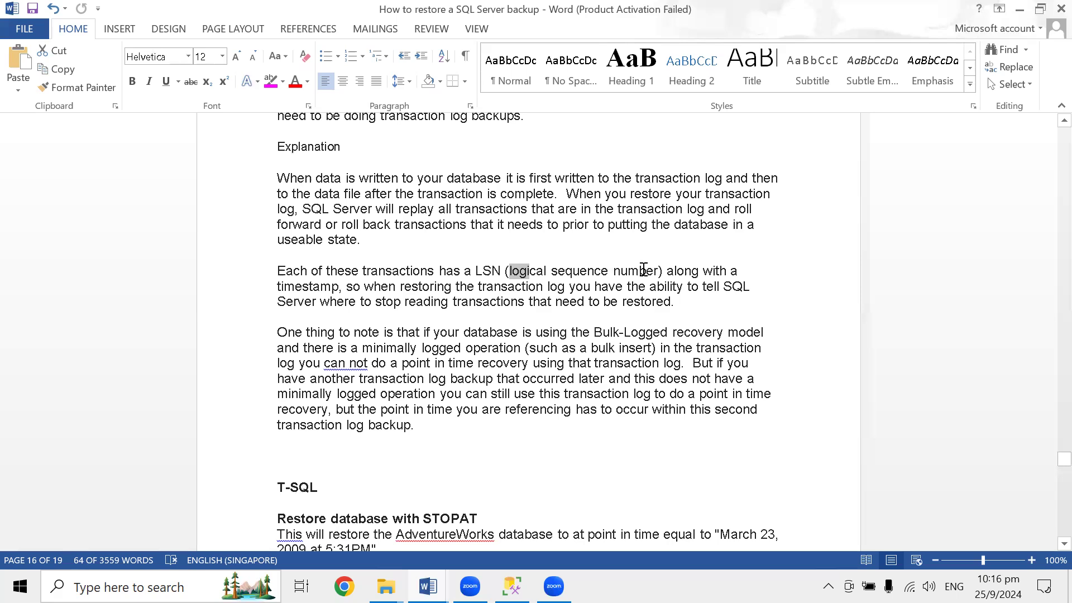
pyautogui.moveTo(643, 270); pyautogui.dragTo(644, 271)
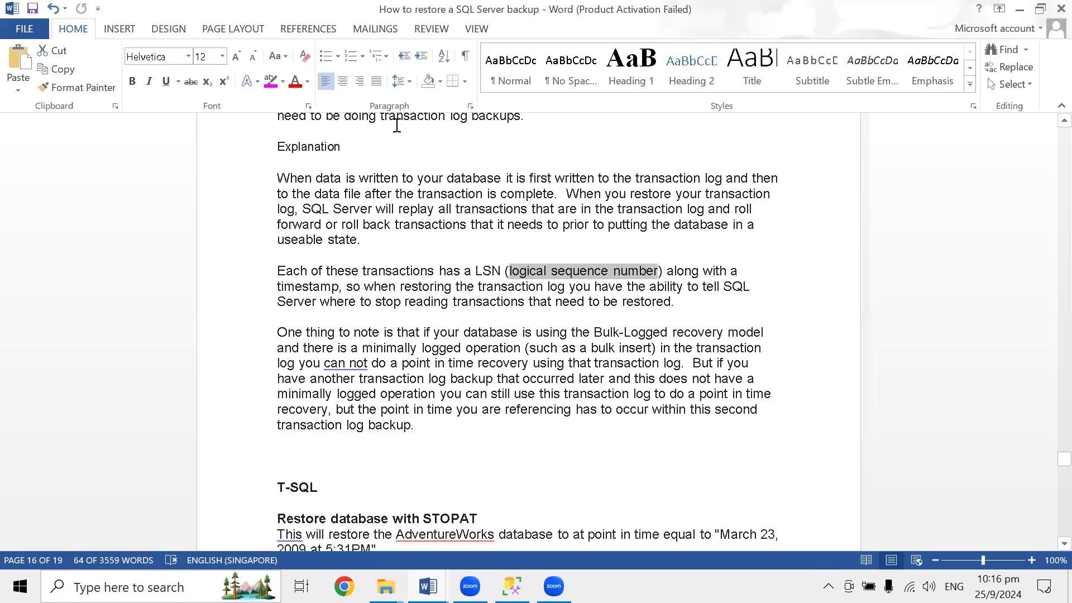
pyautogui.click(270, 82)
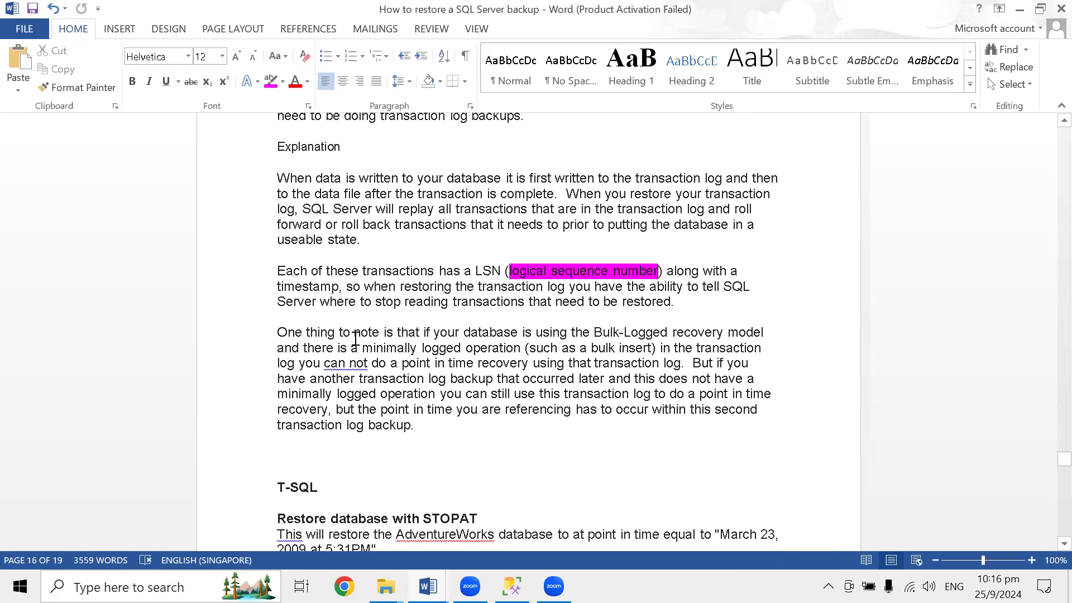
# Highlight in red the passage "in the transaction log you can not do a point in time recovery using that transaction log" in the Bulk-Logged paragraph.
pyautogui.moveTo(596, 333); pyautogui.dragTo(716, 333)
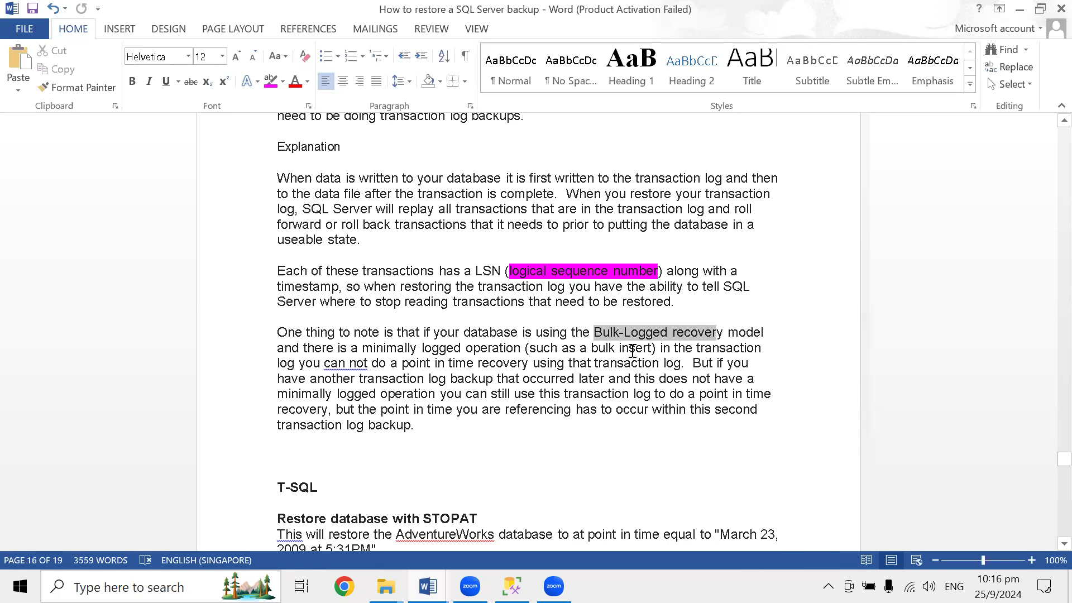
pyautogui.moveTo(651, 351); pyautogui.dragTo(534, 353)
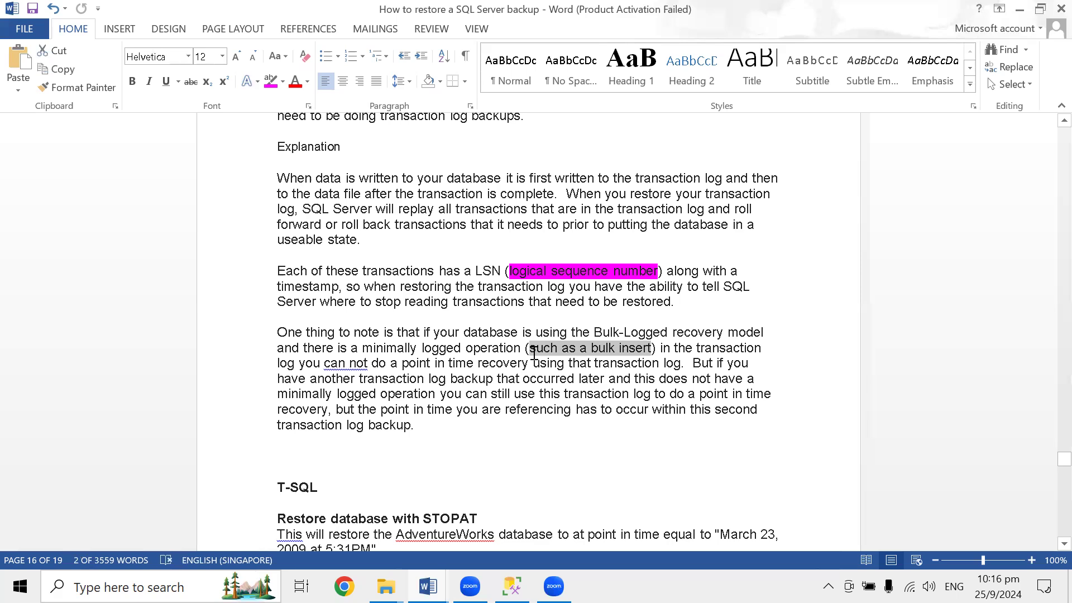
pyautogui.click(657, 352)
pyautogui.keyDown('shift'); pyautogui.click(657, 367); pyautogui.keyUp('shift')
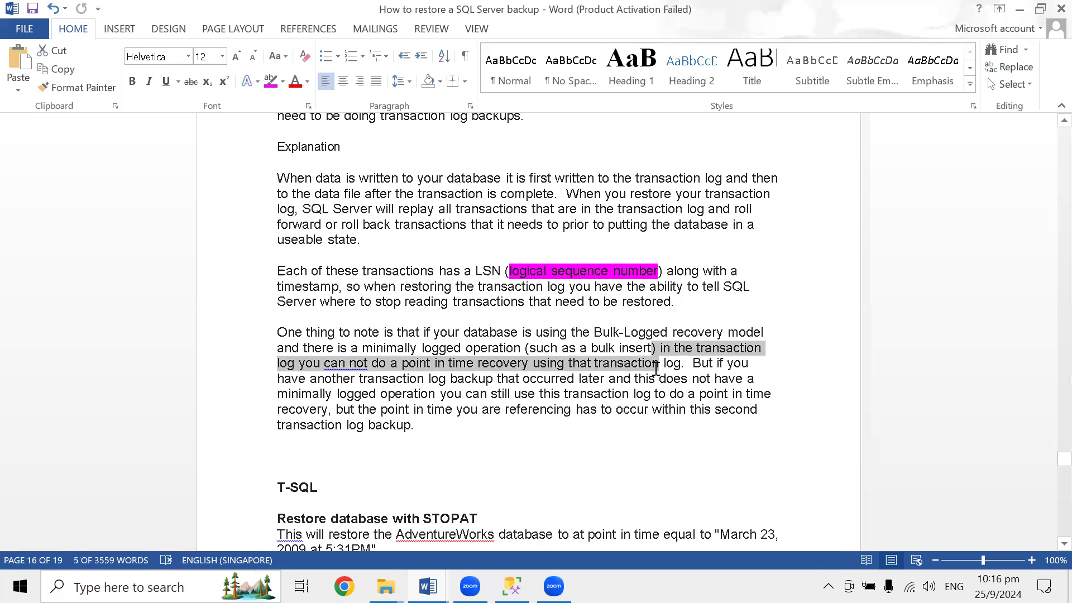
pyautogui.keyDown('shift'); pyautogui.click(685, 374); pyautogui.keyUp('shift')
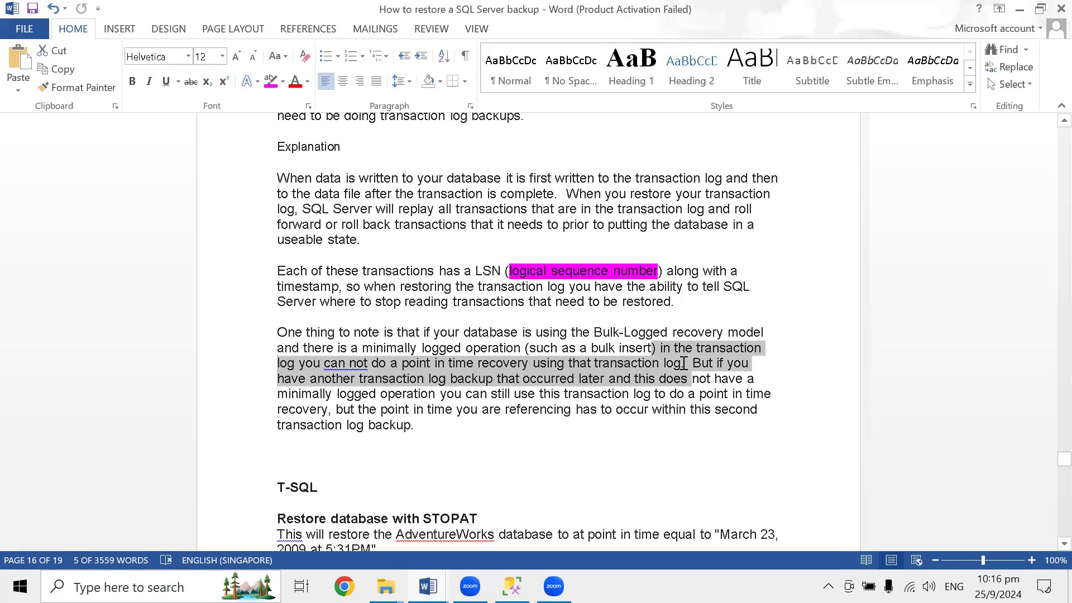
pyautogui.keyDown('shift'); pyautogui.click(682, 363); pyautogui.keyUp('shift')
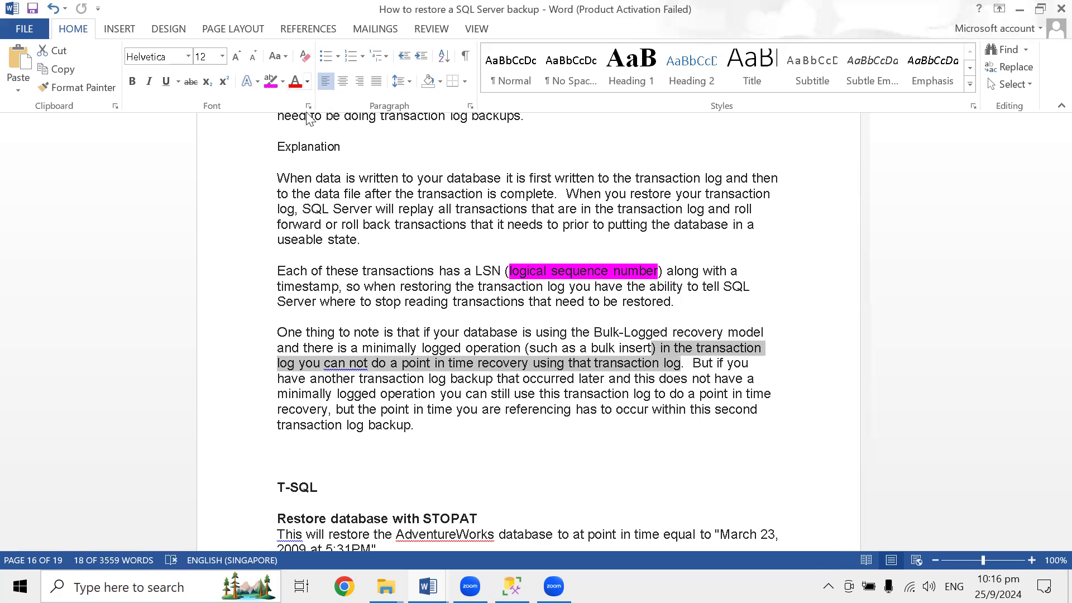
pyautogui.click(283, 82)
pyautogui.click(275, 127)
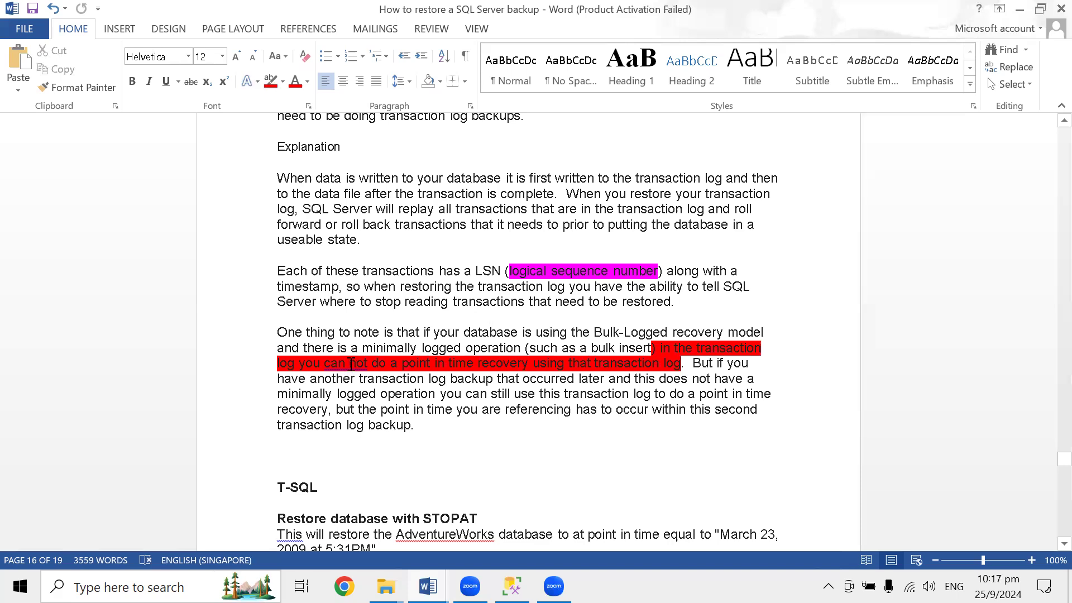
# Read the rest of the Bulk-Logged paragraph on using a second transaction log backup for point in time recovery.
pyautogui.scroll(-1, 449, 407)
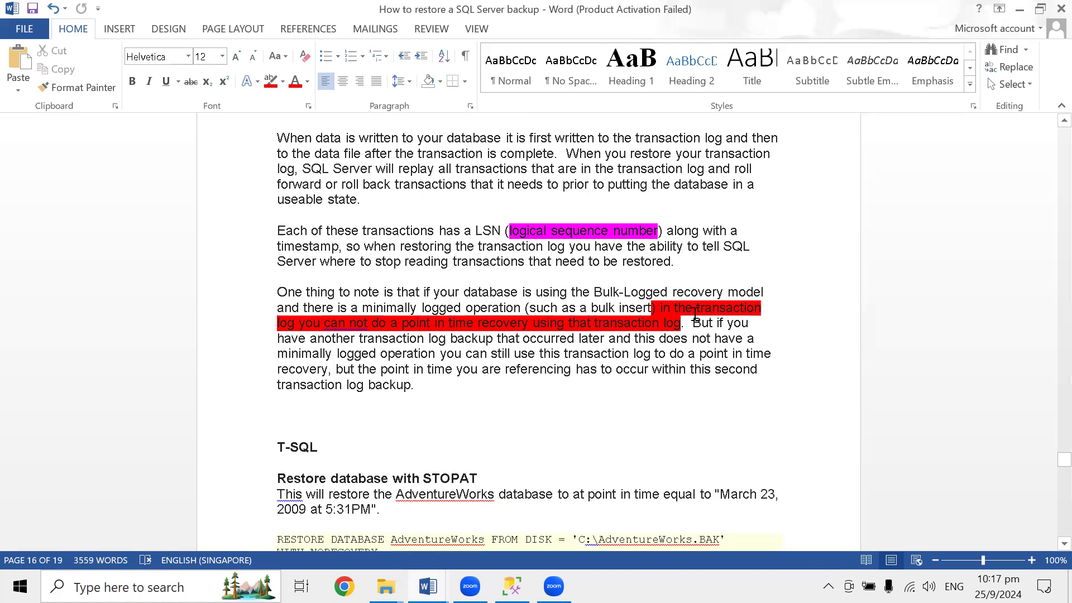
pyautogui.moveTo(693, 322); pyautogui.dragTo(650, 380)
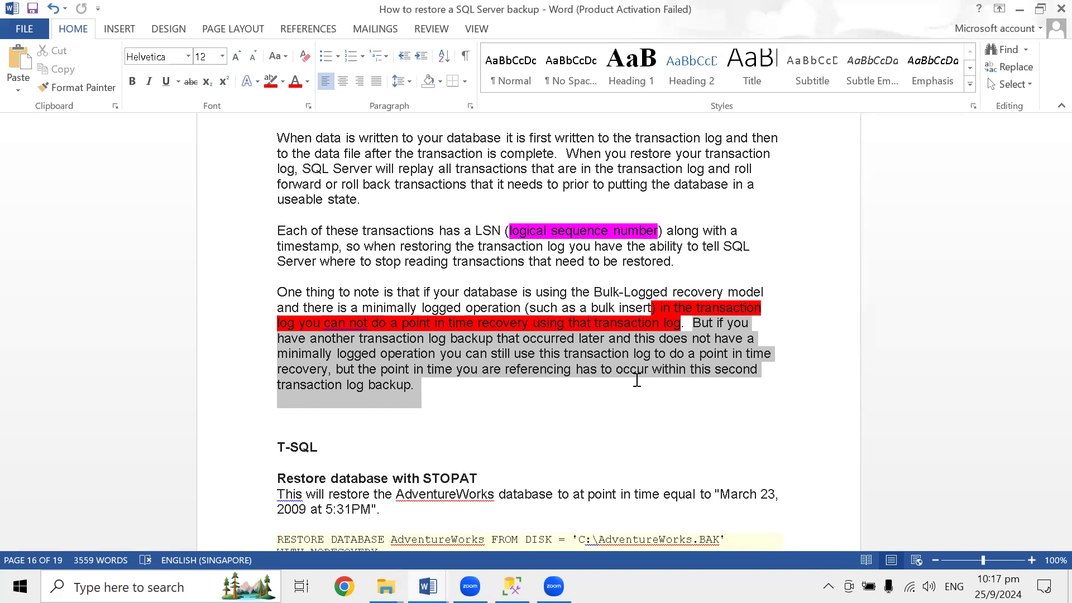
pyautogui.scroll(-3, 620, 369)
pyautogui.scroll(-3, 618, 368)
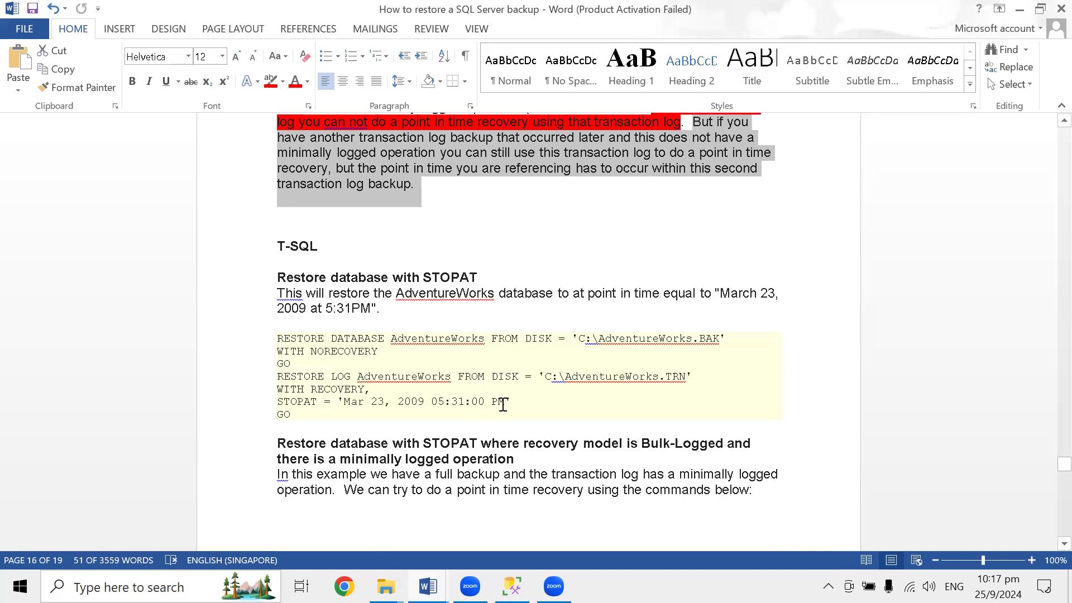
# Examine the "Restore database with STOPAT" script, focusing on the AdventureWorks.TRN log file, the RECOVERY option and the STOPAT date and time.
pyautogui.moveTo(510, 402); pyautogui.dragTo(416, 391)
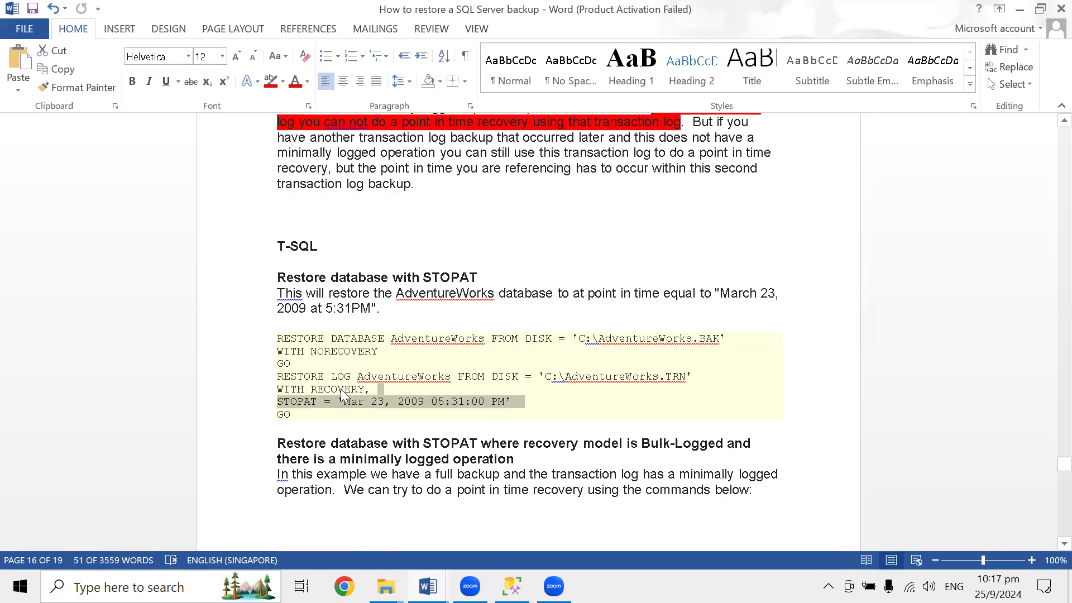
pyautogui.moveTo(341, 389); pyautogui.dragTo(279, 377)
pyautogui.click(546, 383)
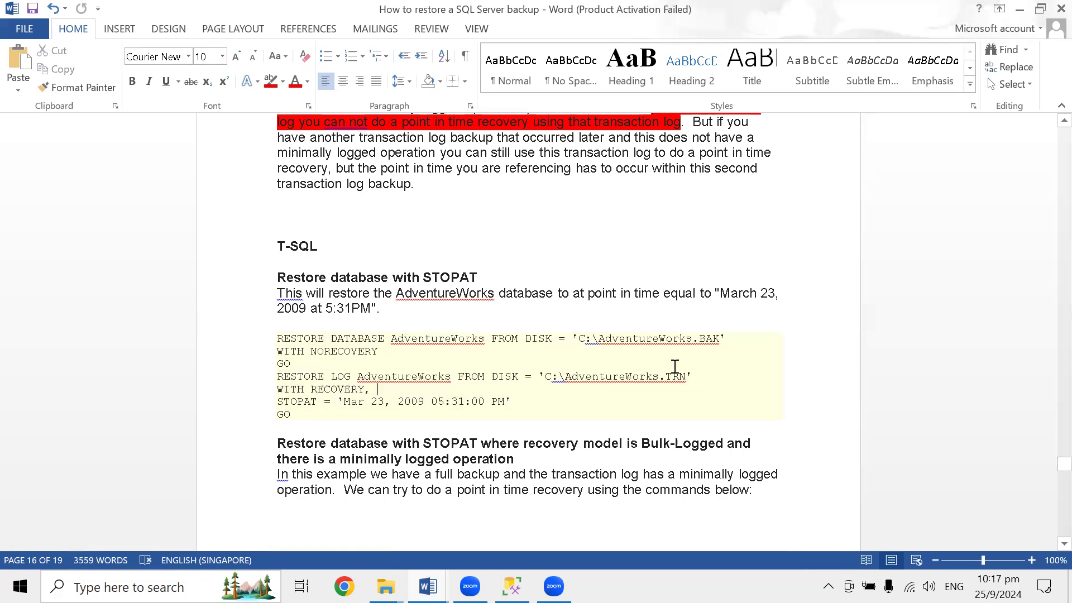
pyautogui.moveTo(675, 366); pyautogui.dragTo(686, 372)
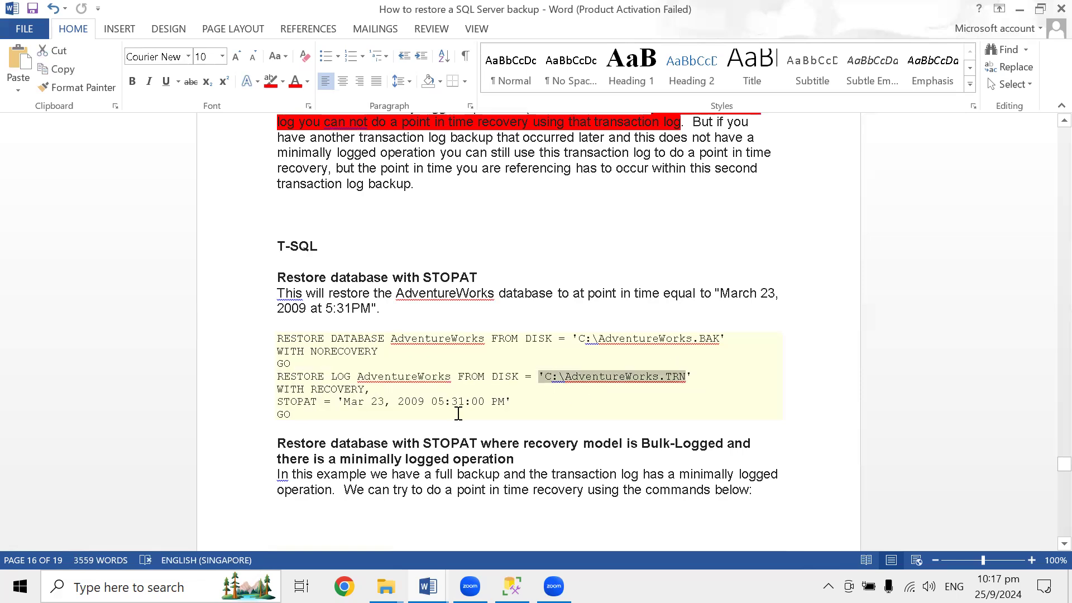
pyautogui.doubleClick(304, 402)
pyautogui.moveTo(343, 402); pyautogui.dragTo(502, 402)
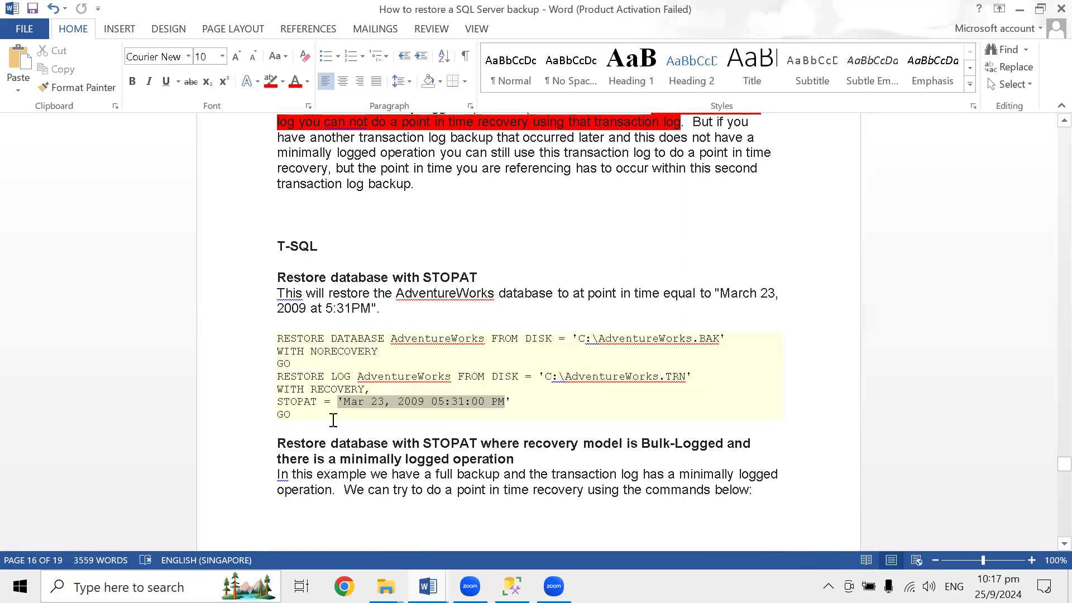
pyautogui.tripleClick(278, 344)
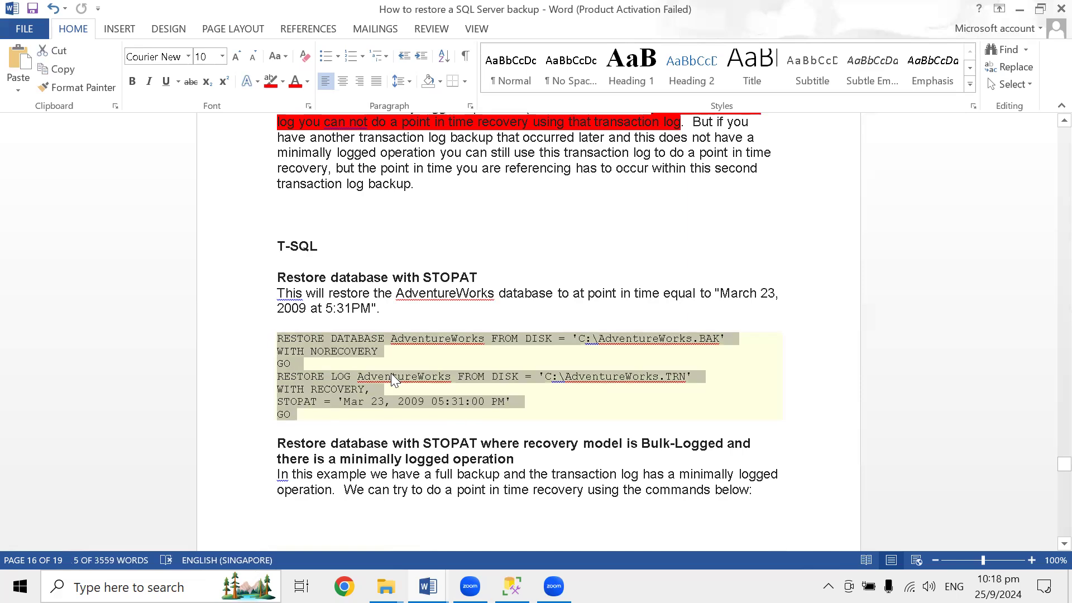
pyautogui.doubleClick(305, 400)
pyautogui.moveTo(545, 376); pyautogui.dragTo(552, 376)
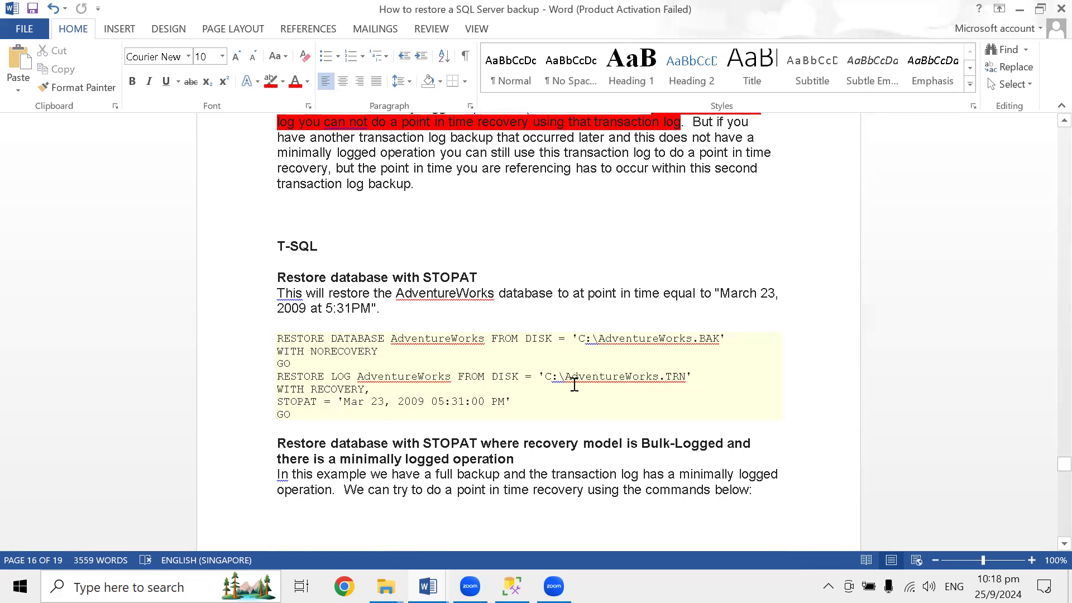
pyautogui.moveTo(682, 376); pyautogui.dragTo(683, 376)
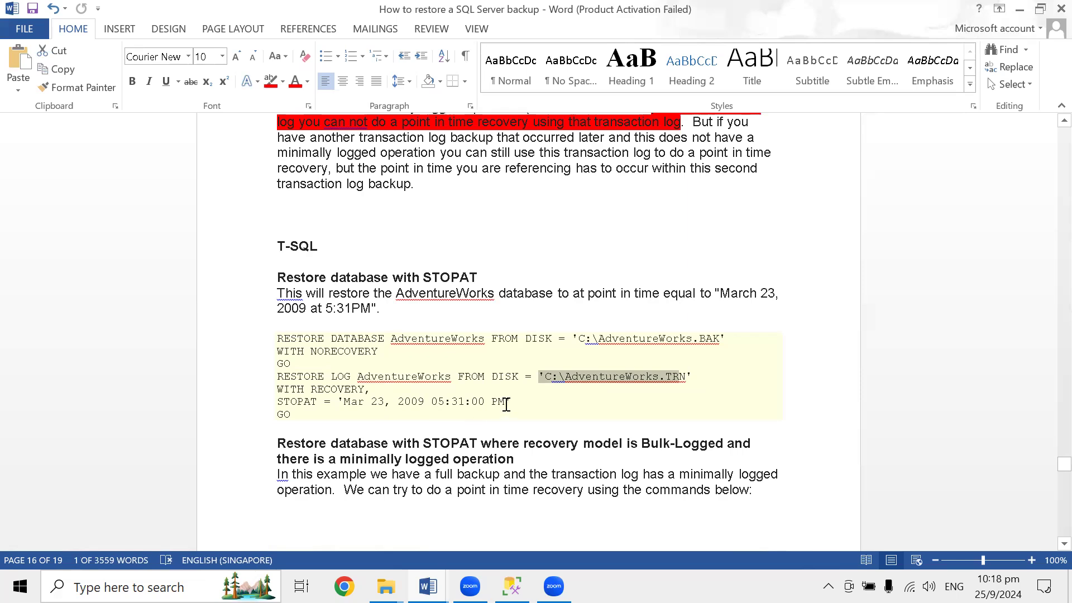
pyautogui.moveTo(437, 402); pyautogui.dragTo(518, 402)
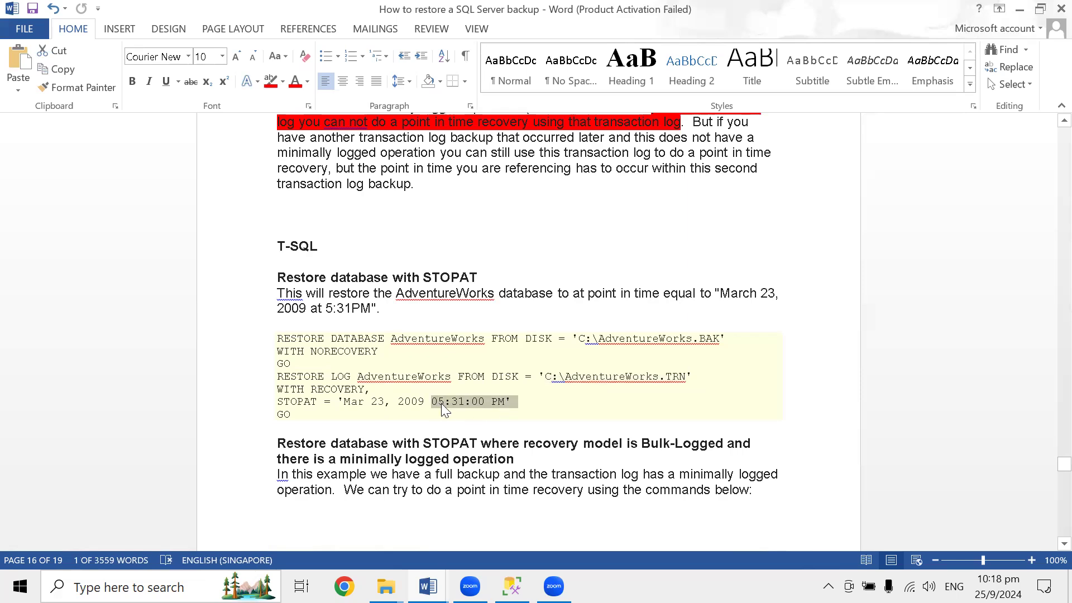
pyautogui.moveTo(413, 405); pyautogui.dragTo(270, 337)
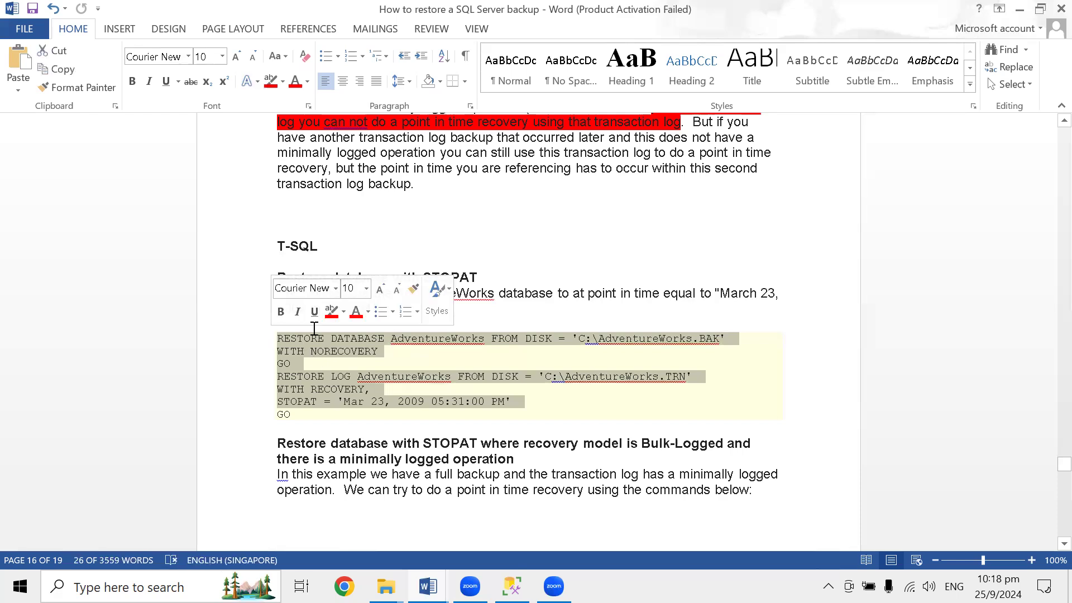
# Highlight the STOPAT = 'Mar 23, 2009 05:31:00 PM' line and the GO below it in bright green.
pyautogui.scroll(-3, 282, 323)
pyautogui.click(279, 322)
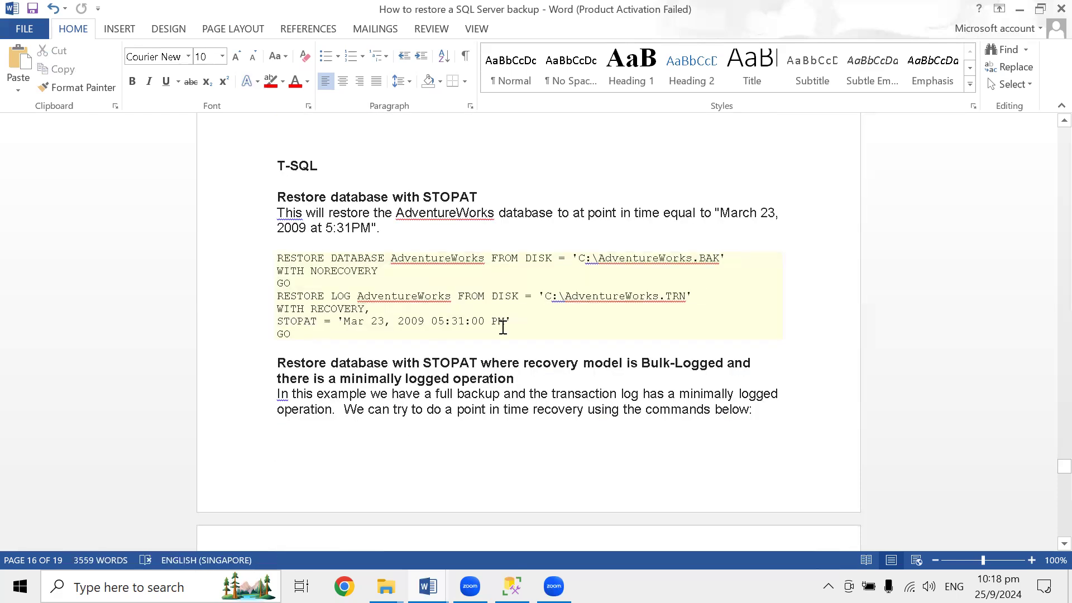
pyautogui.hotkey('shift', 'Down')
pyautogui.hotkey('shift', 'Down')
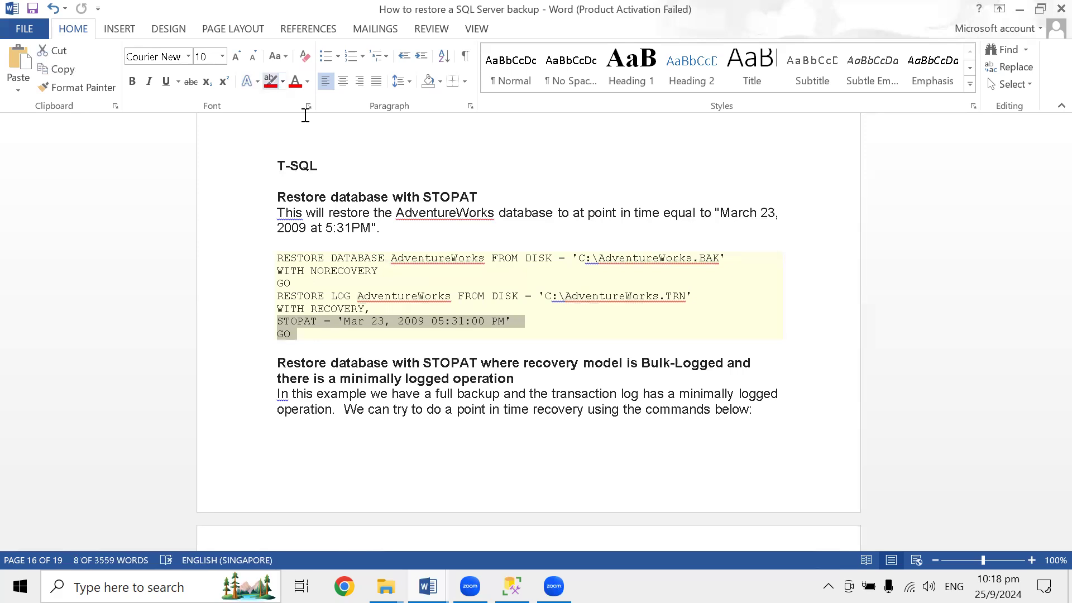
pyautogui.click(283, 82)
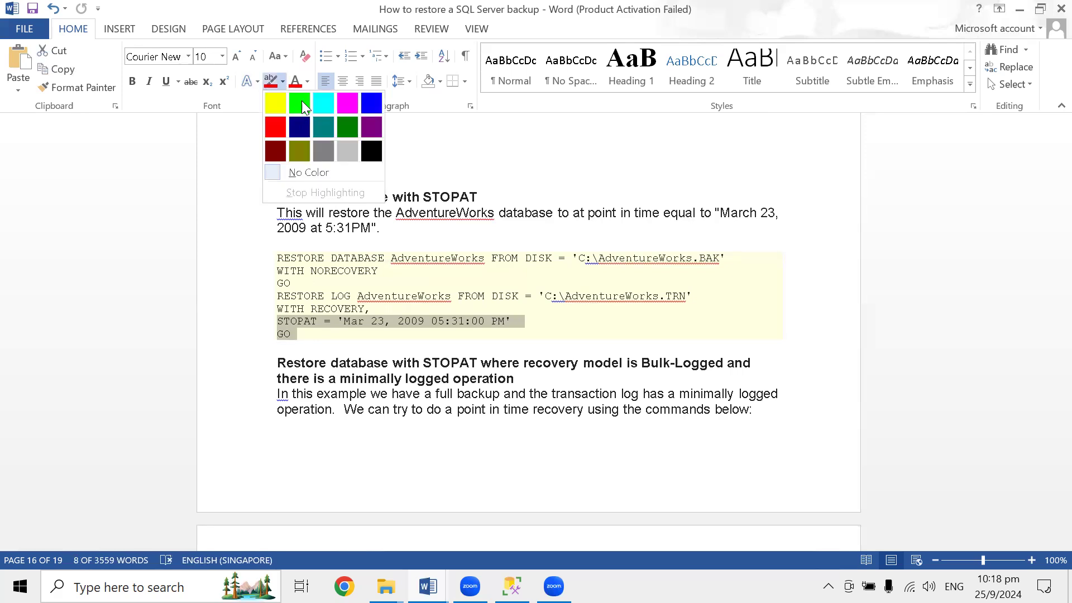
pyautogui.click(299, 102)
# Examine the Bulk-Logged STOPAT example, comparing its AdventureWorks.TRN log restore with the Msg 4341 error text.
pyautogui.scroll(-3, 255, 322)
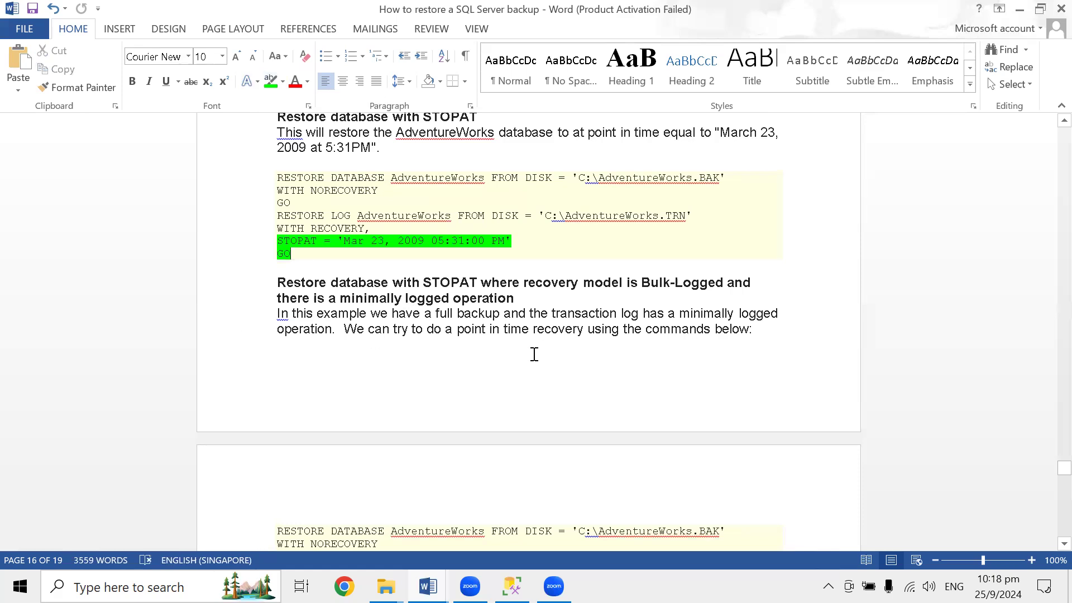
pyautogui.scroll(-3, 535, 354)
pyautogui.scroll(-1, 416, 375)
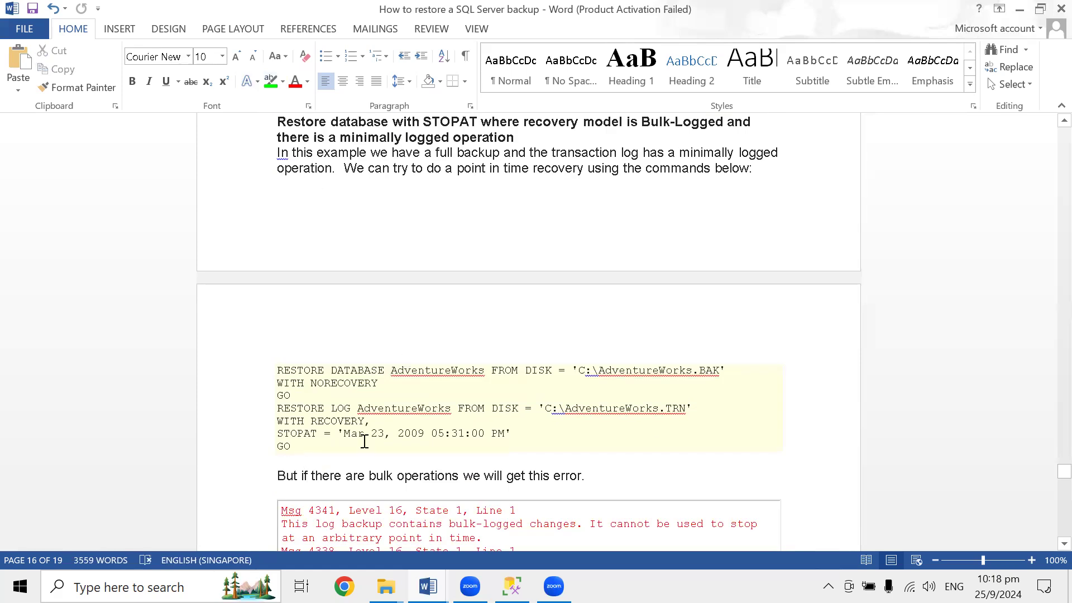
pyautogui.scroll(-2, 348, 415)
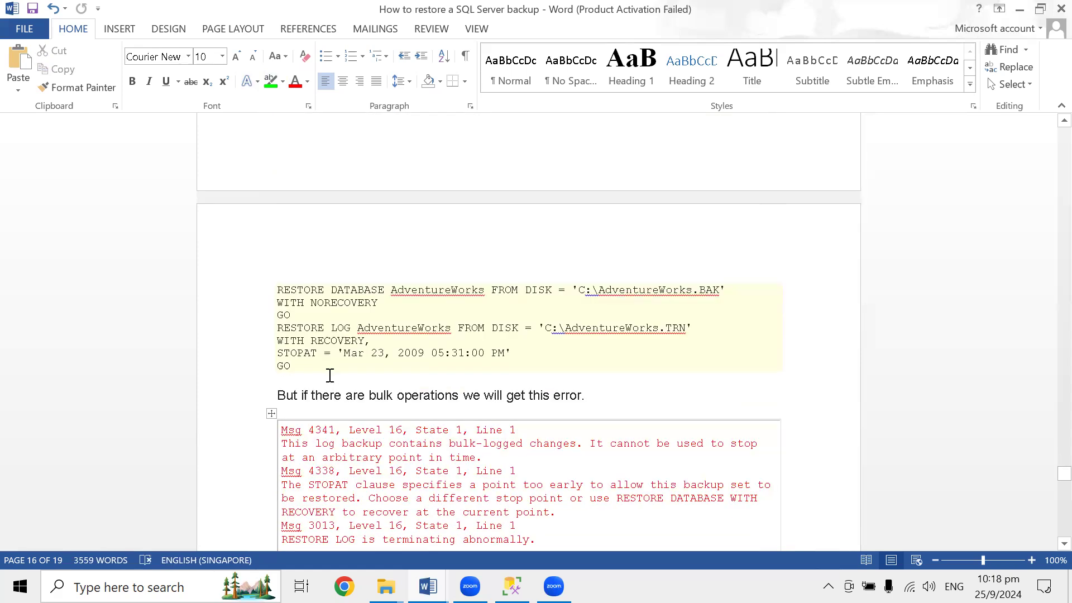
pyautogui.scroll(-2, 330, 374)
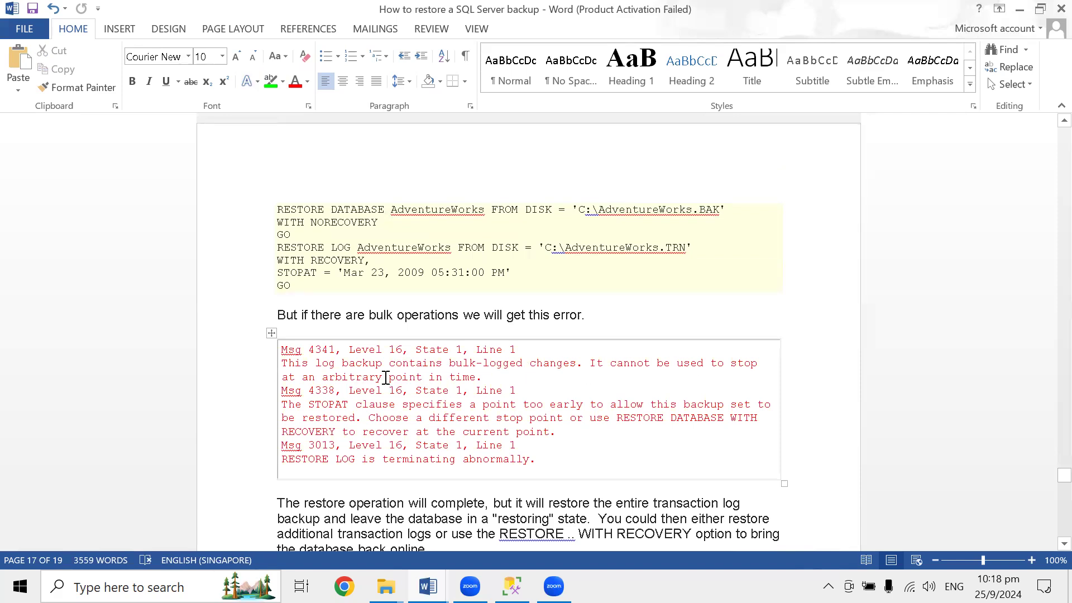
pyautogui.moveTo(539, 252); pyautogui.dragTo(683, 249)
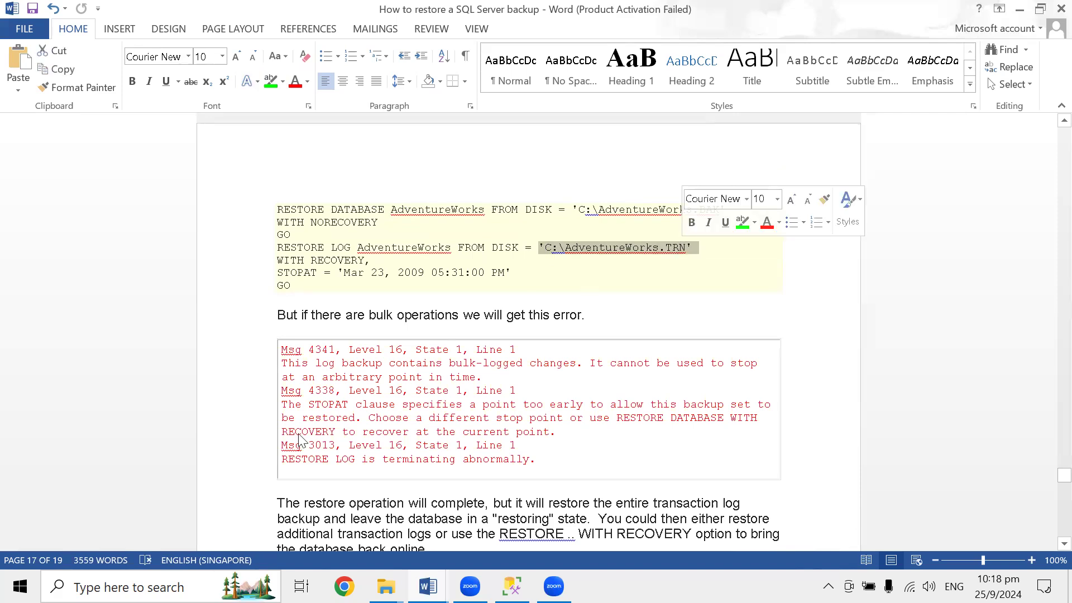
pyautogui.tripleClick(291, 347)
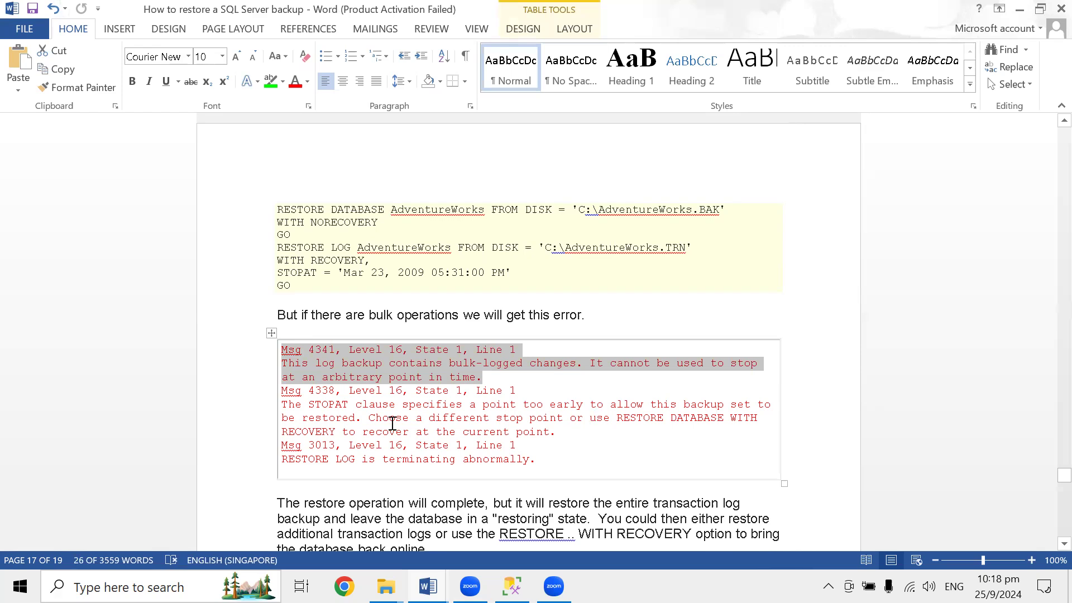
pyautogui.moveTo(577, 248); pyautogui.dragTo(685, 250)
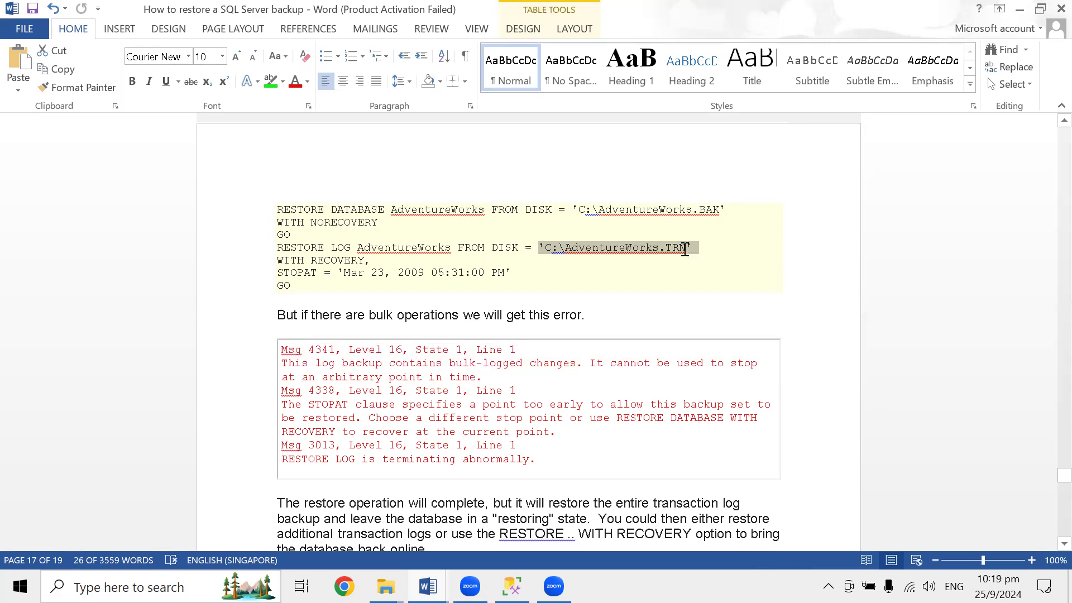
pyautogui.doubleClick(293, 273)
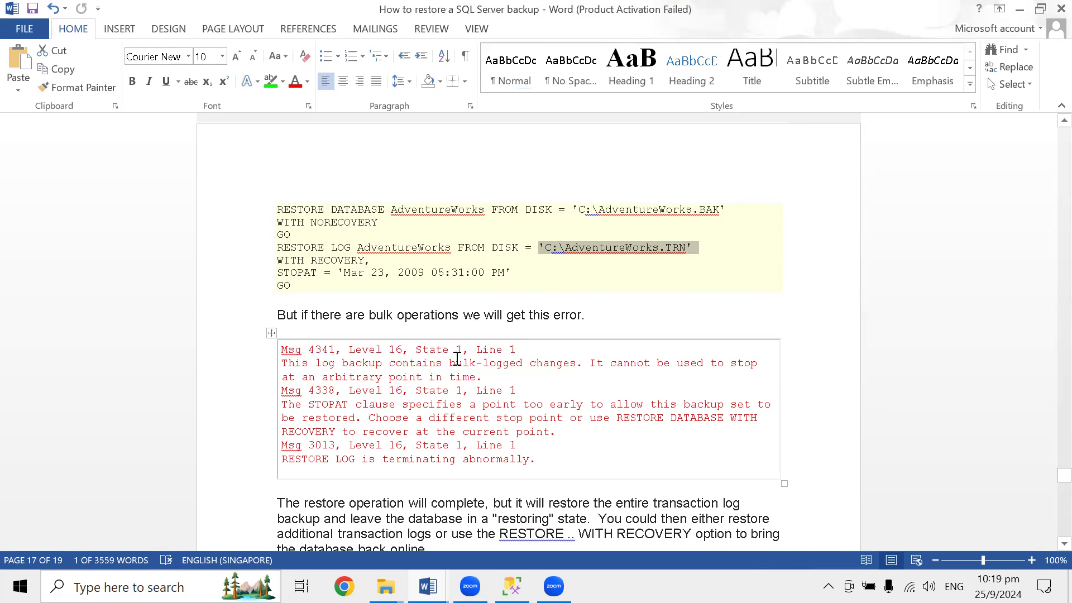
# Review the advice in the Msg 4338 error text, selecting the phrase "RESTORE DATABASE WITH RECOVERY".
pyautogui.moveTo(358, 419); pyautogui.dragTo(549, 428)
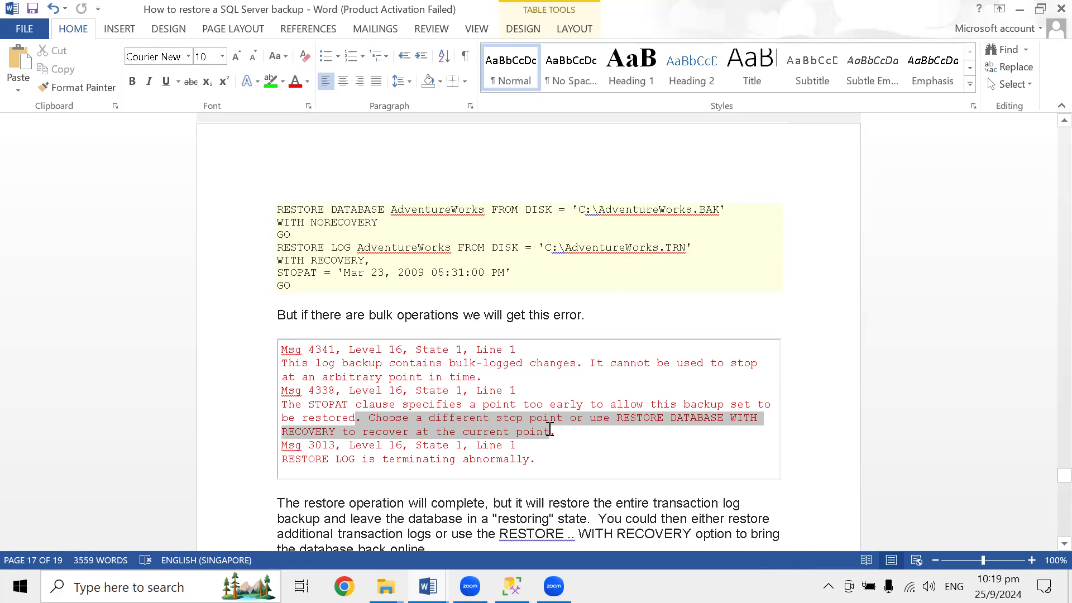
pyautogui.click(616, 419)
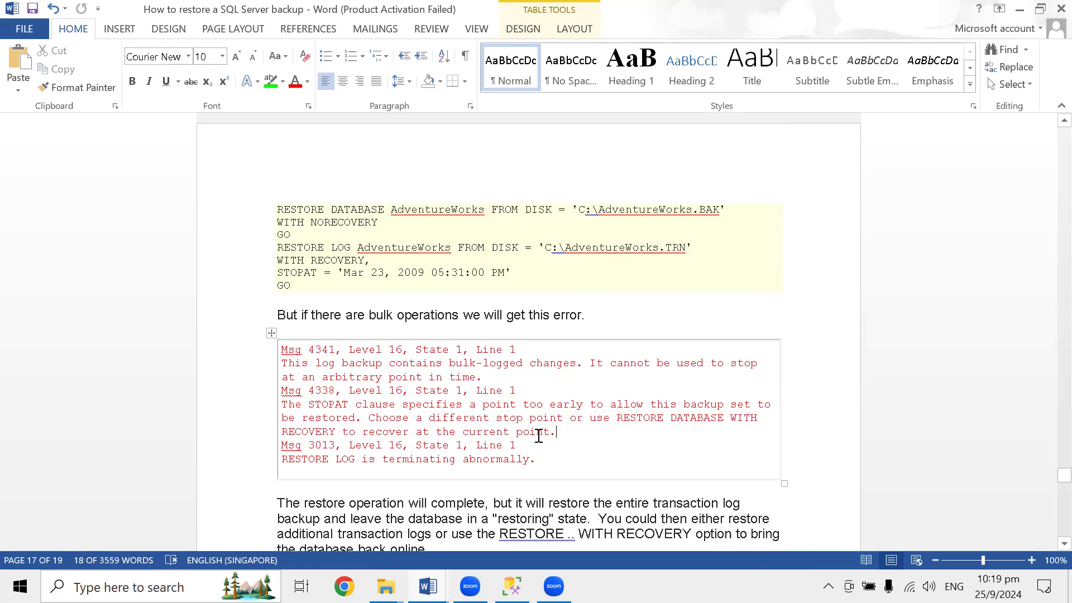
pyautogui.keyDown('shift'); pyautogui.click(336, 433); pyautogui.keyUp('shift')
pyautogui.keyDown('shift'); pyautogui.click(335, 433); pyautogui.keyUp('shift')
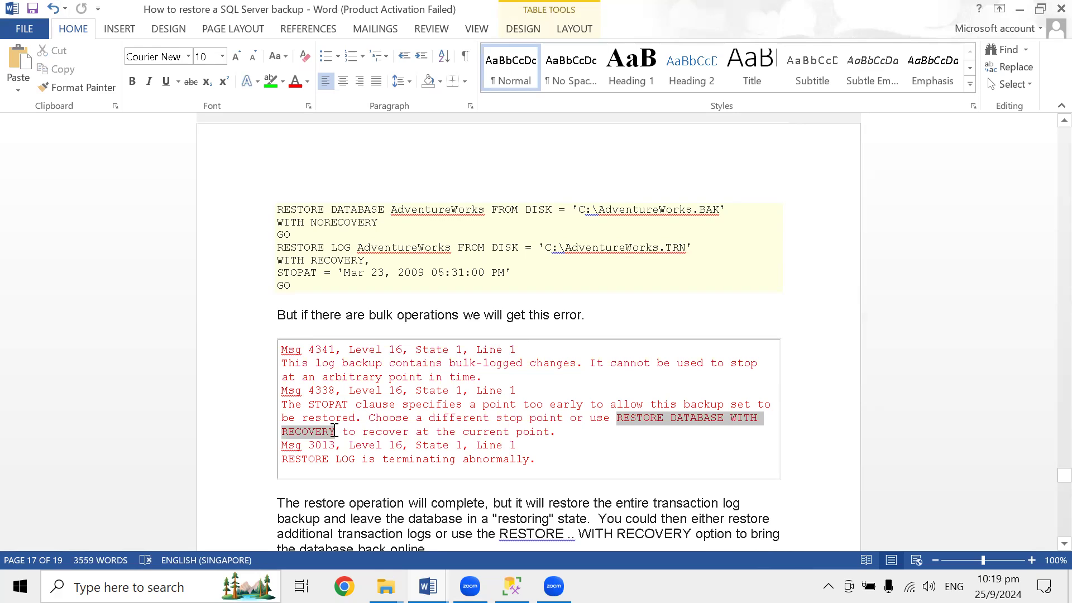
# Look through the SQL Server Management Studio section, examining the bulk-logged error picture and the Point in time restore dialog picture.
pyautogui.scroll(-2, 335, 432)
pyautogui.scroll(-4, 334, 430)
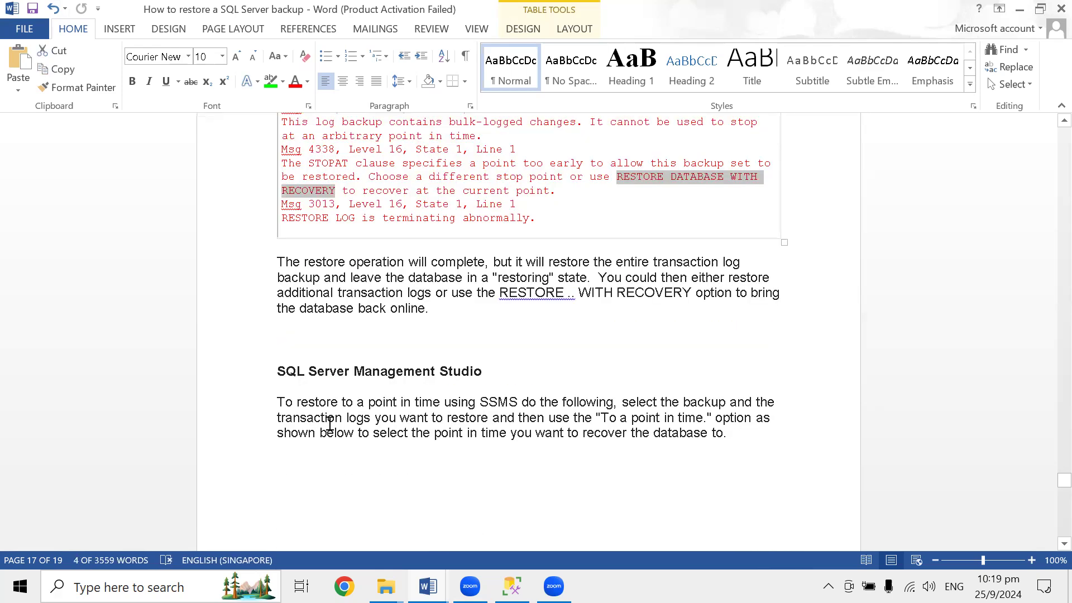
pyautogui.scroll(-4, 330, 424)
pyautogui.scroll(-4, 316, 407)
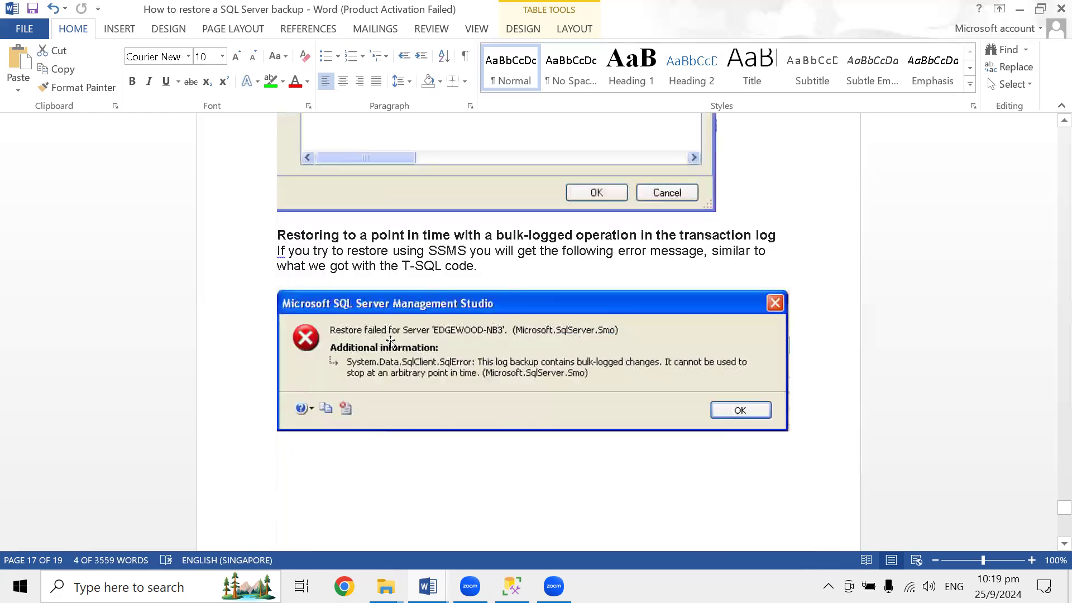
pyautogui.scroll(5, 388, 337)
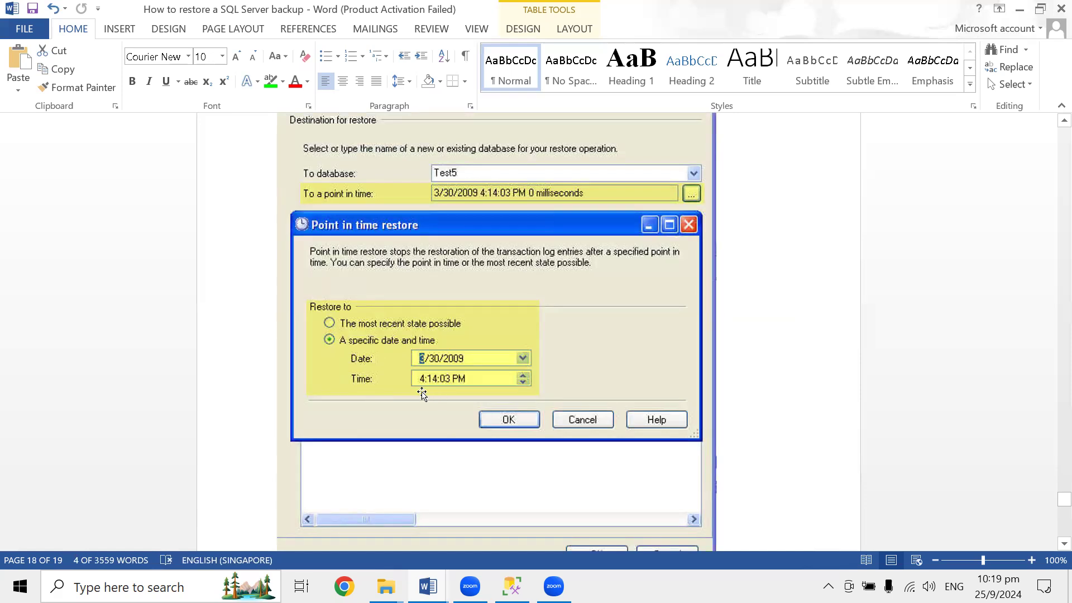
# Look through the bulk-logged point-in-time error picture and the Overview text about needing exclusive database access.
pyautogui.scroll(-1, 419, 392)
pyautogui.scroll(-5, 406, 386)
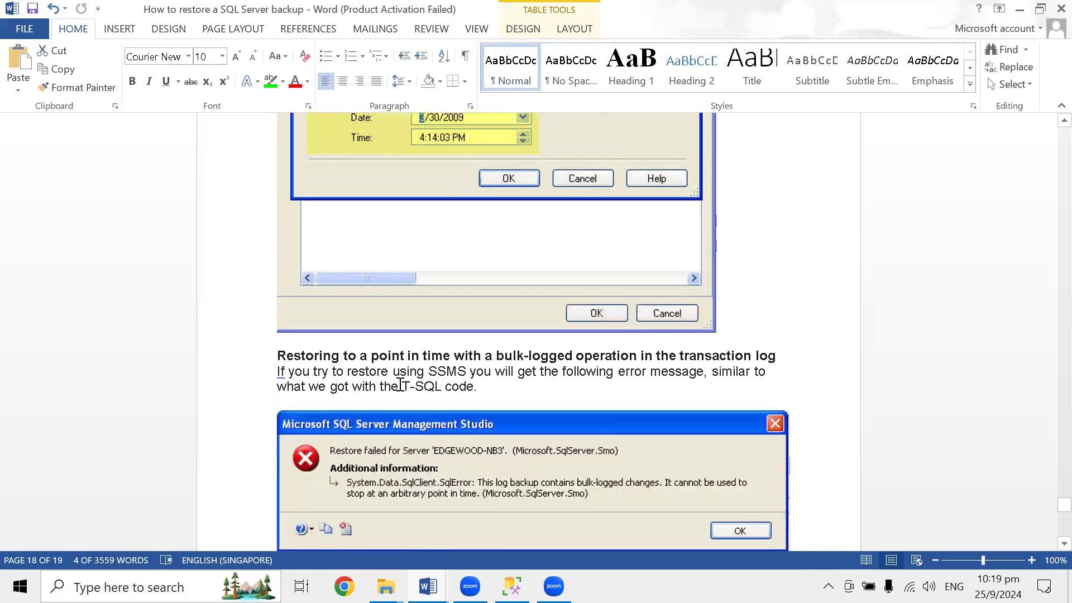
pyautogui.scroll(-6, 395, 384)
pyautogui.scroll(1, 386, 384)
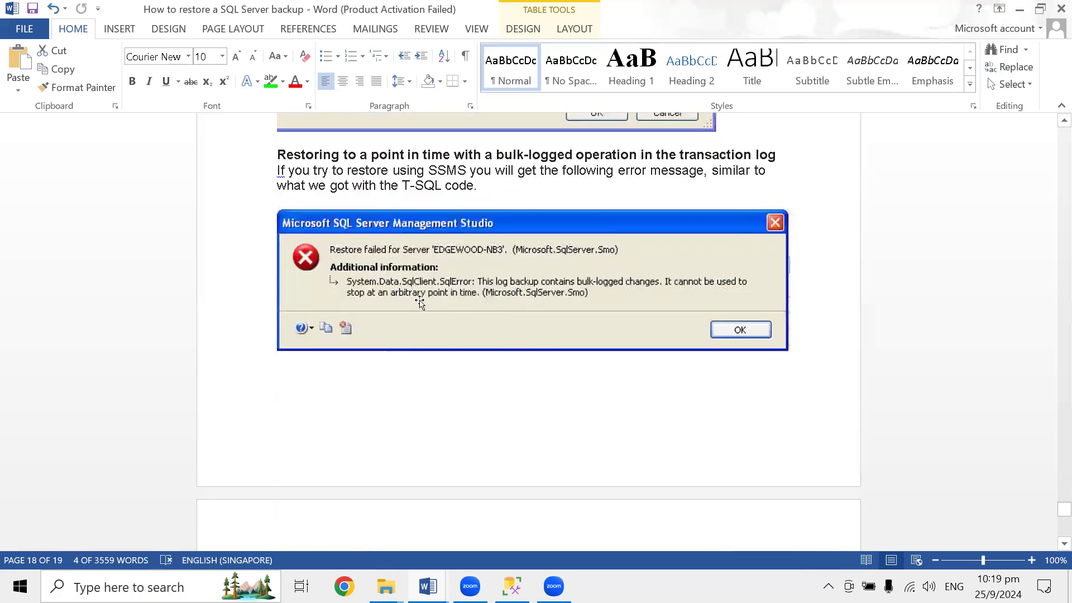
pyautogui.scroll(-5, 381, 326)
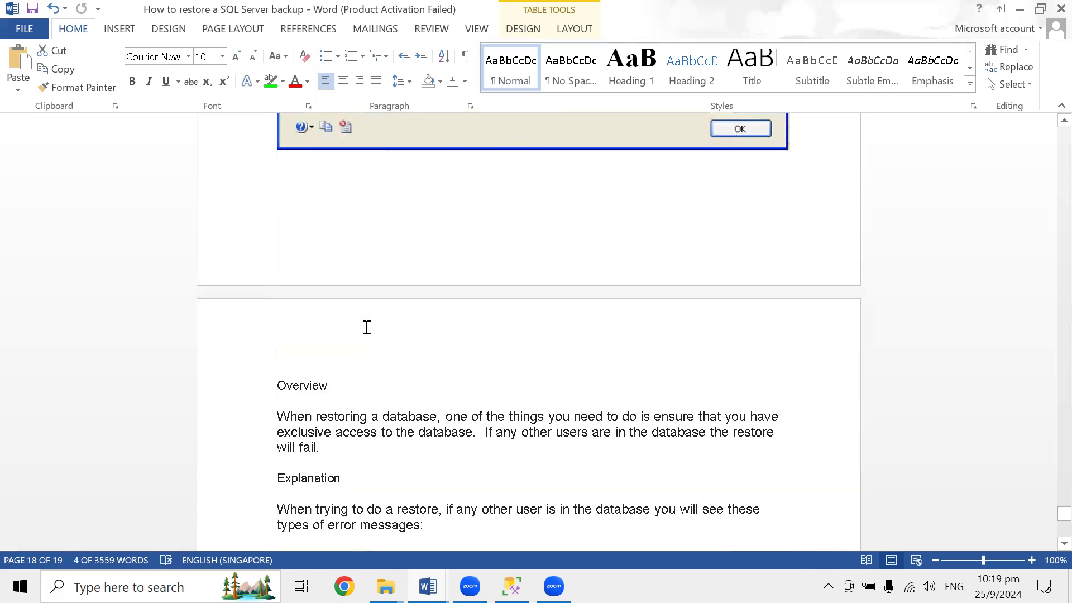
pyautogui.scroll(-5, 366, 327)
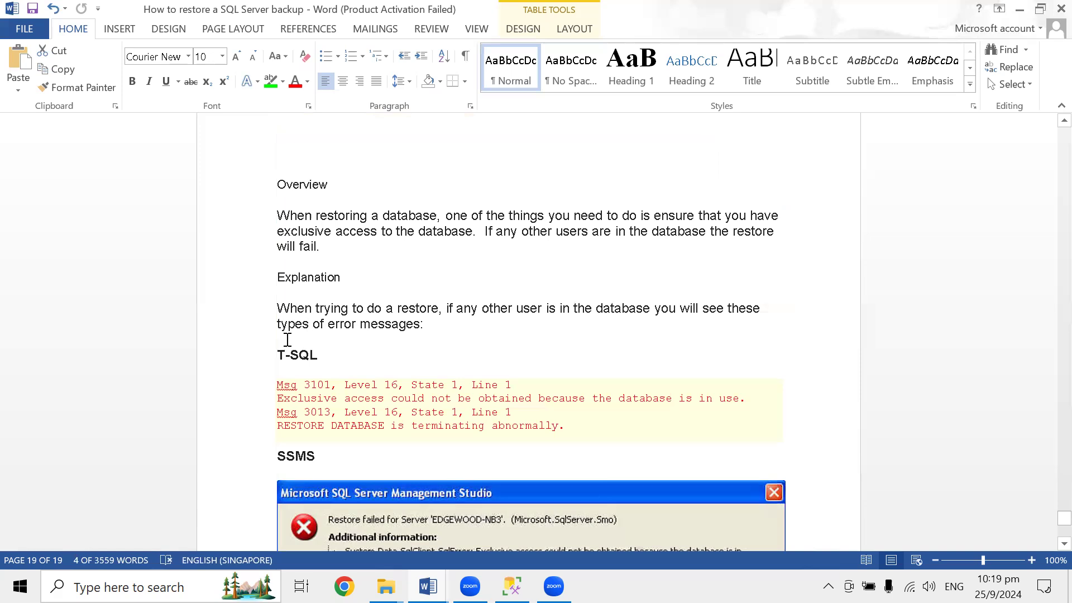
# Examine the T-SQL Msg 3101 and Msg 3013 exclusive-access errors, selecting their text, and the matching SSMS error picture.
pyautogui.scroll(-3, 282, 324)
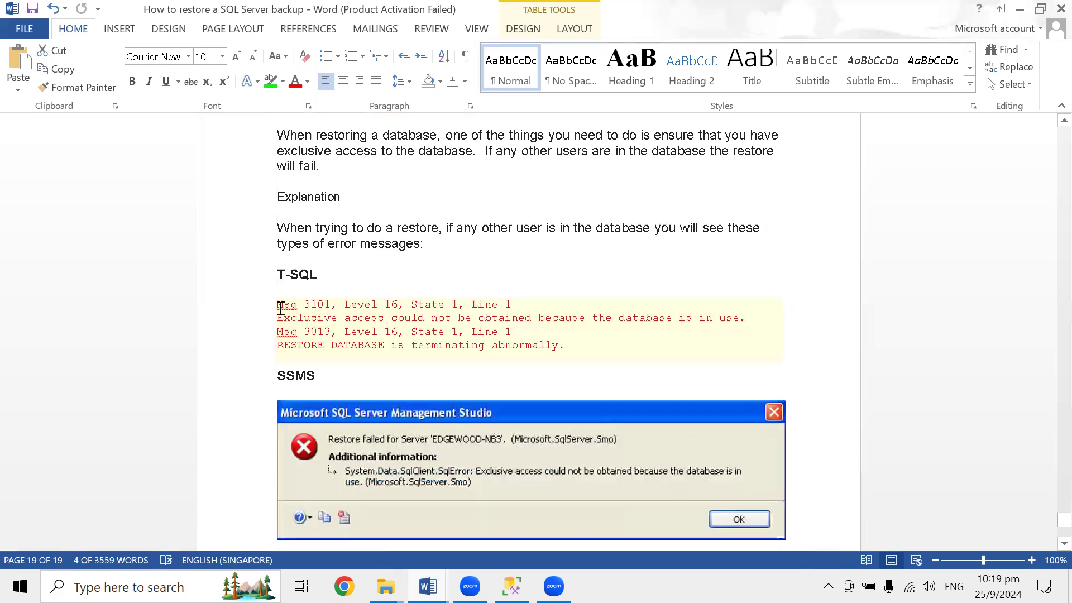
pyautogui.keyDown('shift'); pyautogui.click(568, 344); pyautogui.keyUp('shift')
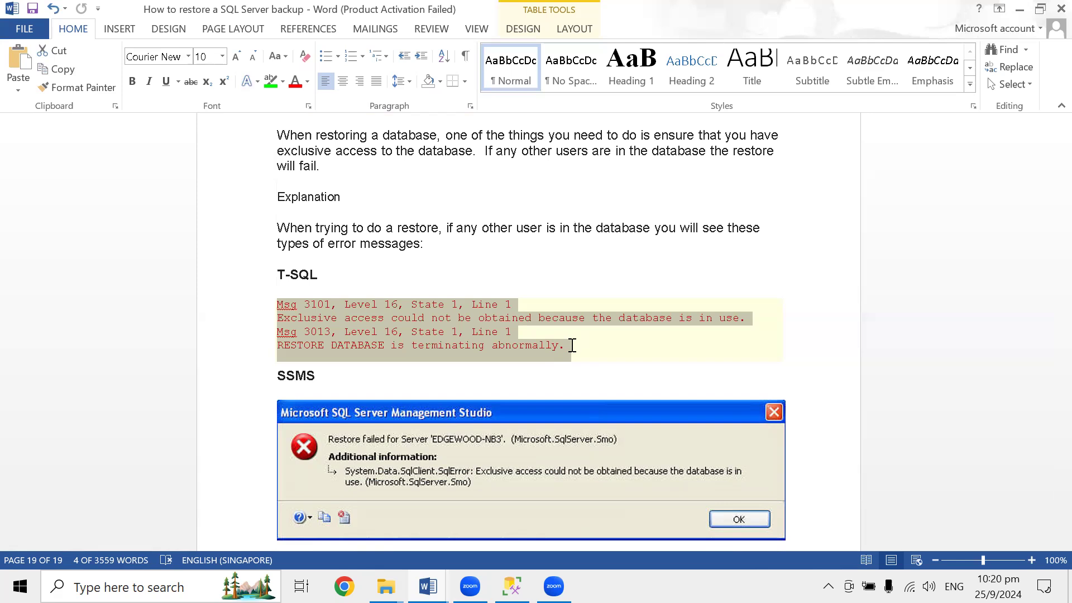
pyautogui.moveTo(573, 344)
pyautogui.mouseDown()
pyautogui.moveTo(519, 360)
pyautogui.moveTo(568, 348)
pyautogui.mouseUp()
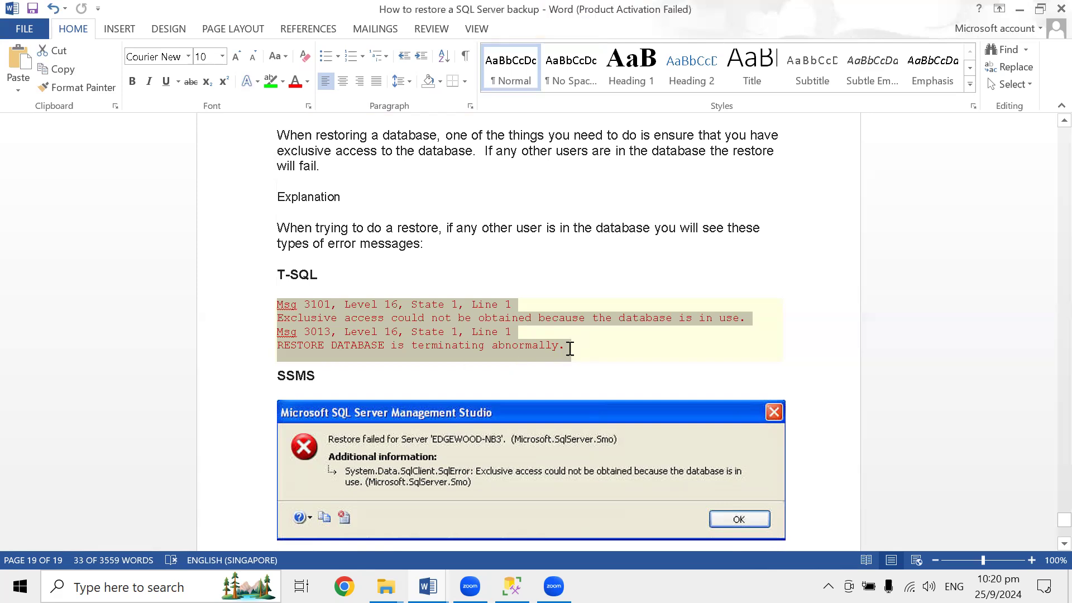
pyautogui.click(498, 347)
pyautogui.tripleClick(300, 307)
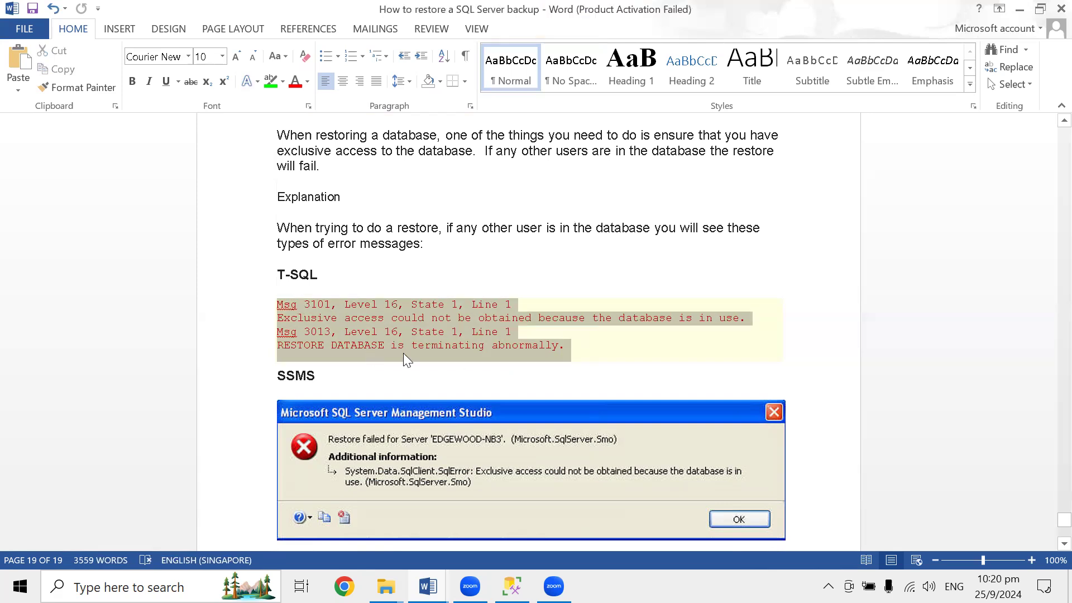
pyautogui.scroll(-3, 343, 331)
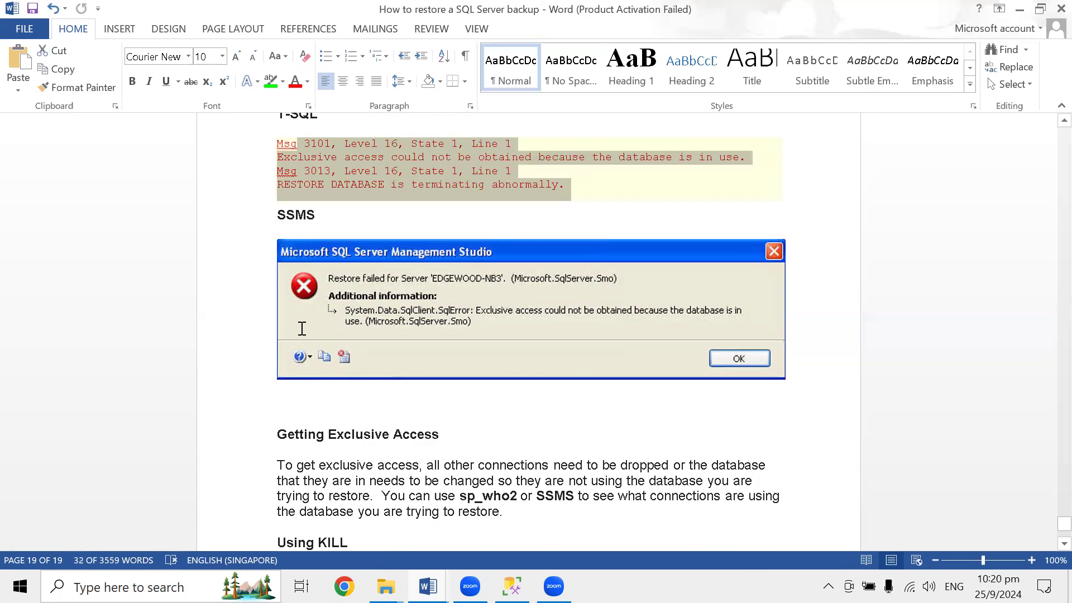
# Review the Getting Exclusive Access section, selecting its paragraph and the SINGLE_USER option in the ALTER DATABASE example.
pyautogui.scroll(-2, 301, 328)
pyautogui.moveTo(285, 340); pyautogui.dragTo(526, 389)
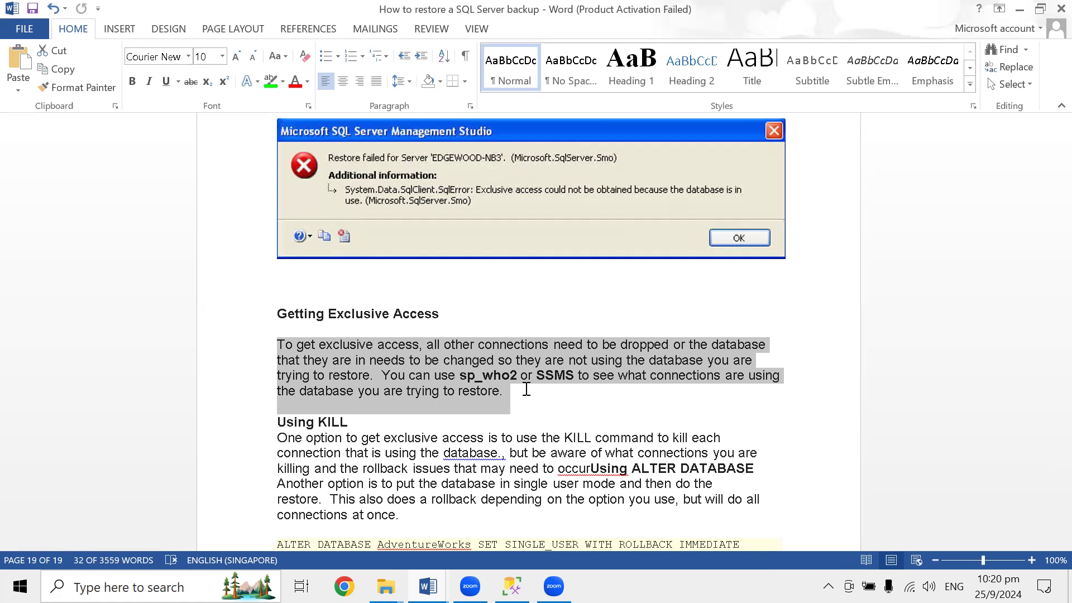
pyautogui.scroll(-3, 526, 388)
pyautogui.scroll(-2, 512, 370)
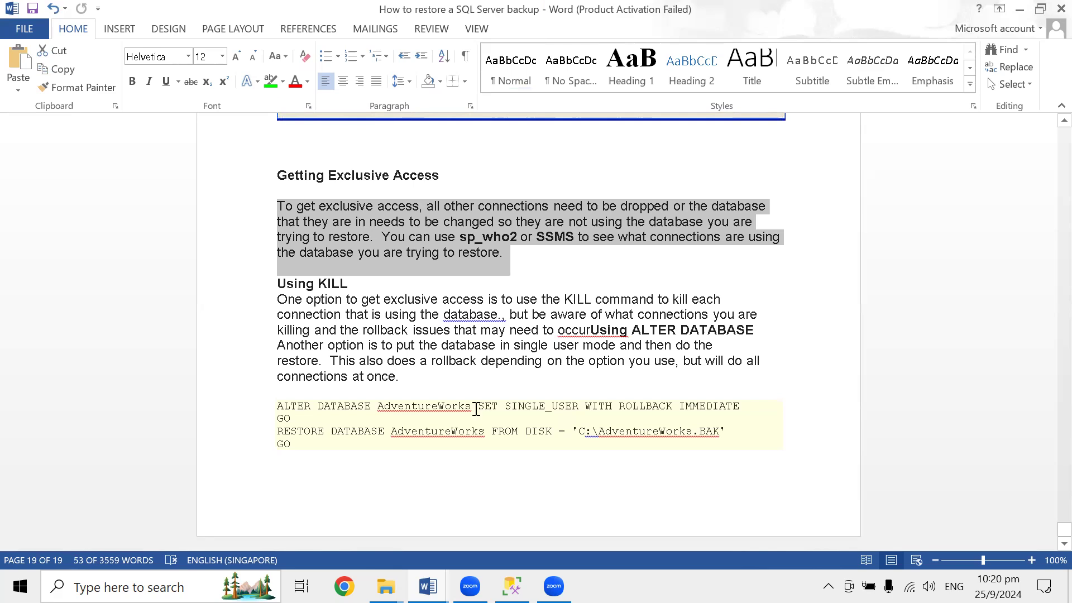
pyautogui.doubleClick(453, 406)
pyautogui.moveTo(507, 407); pyautogui.dragTo(581, 403)
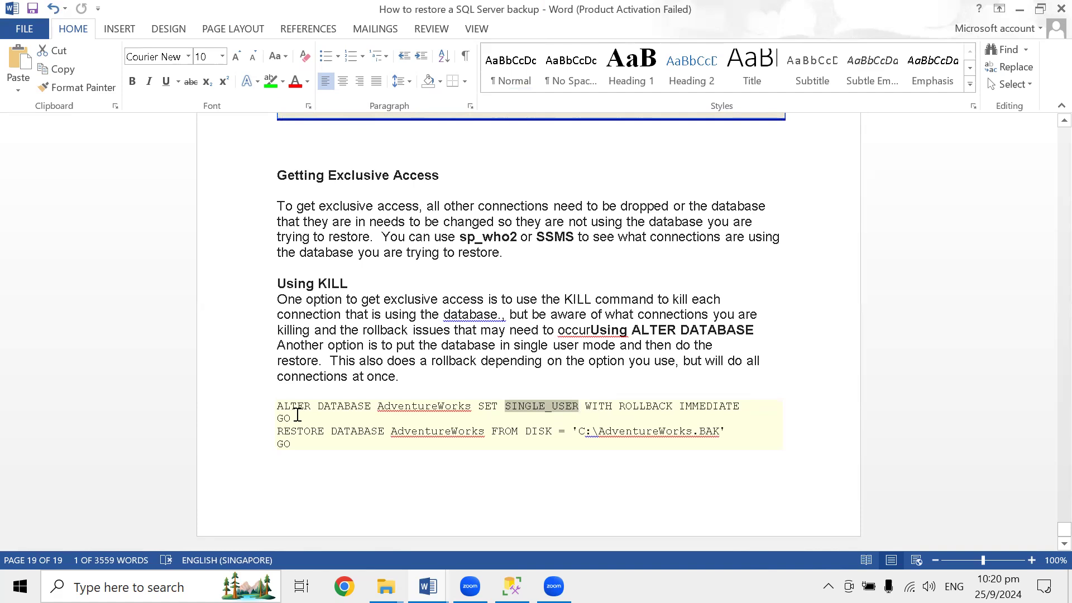
# Highlight the ALTER DATABASE AdventureWorks SET SINGLE_USER WITH ROLLBACK IMMEDIATE line and the GO below it in bright green.
pyautogui.moveTo(291, 418); pyautogui.dragTo(268, 404)
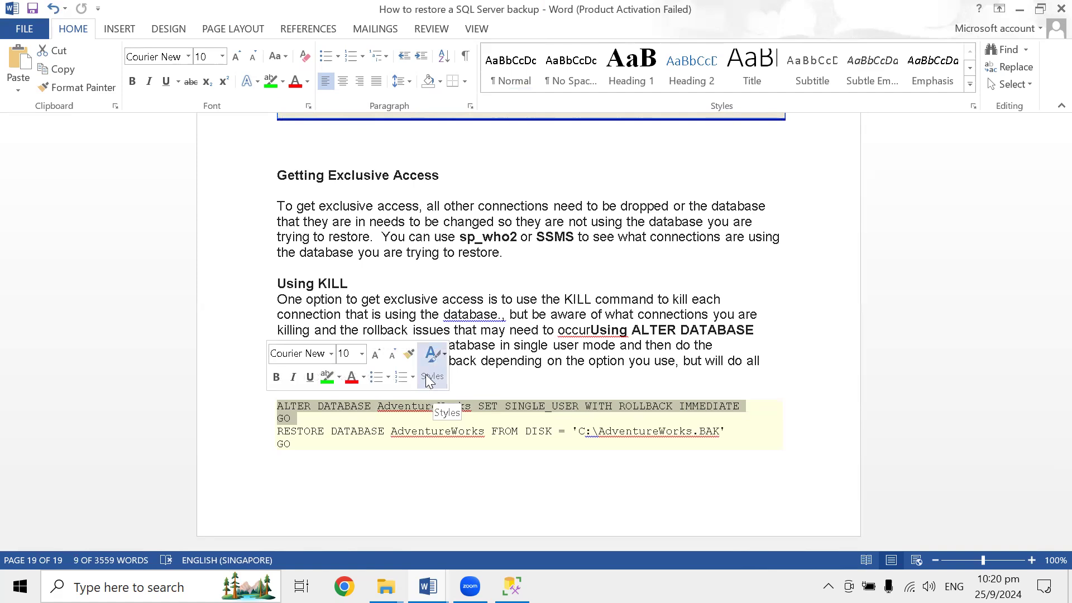
pyautogui.click(530, 422)
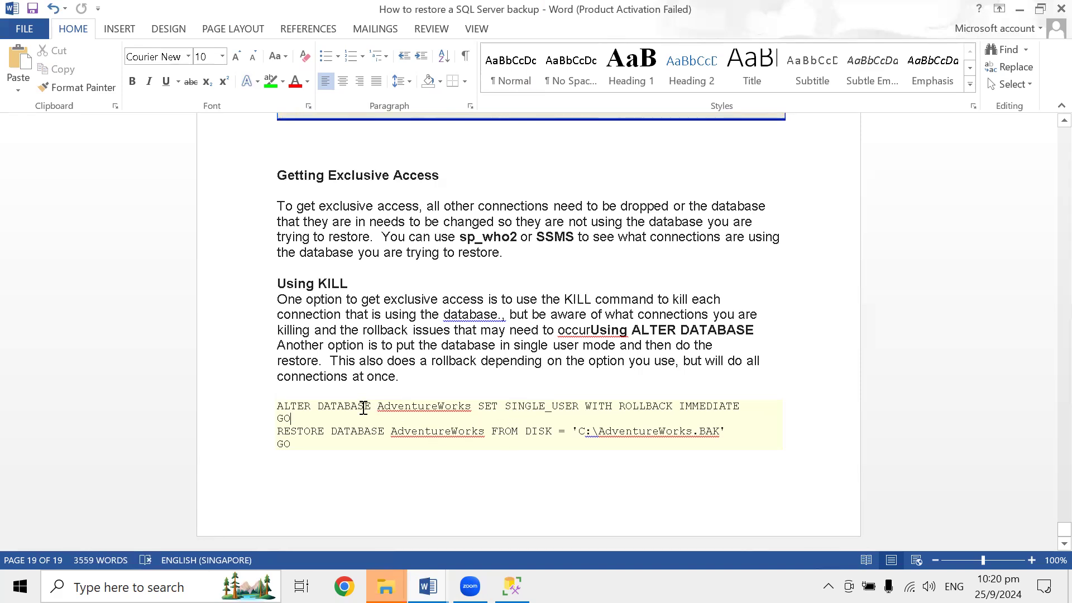
pyautogui.moveTo(276, 408); pyautogui.dragTo(288, 413)
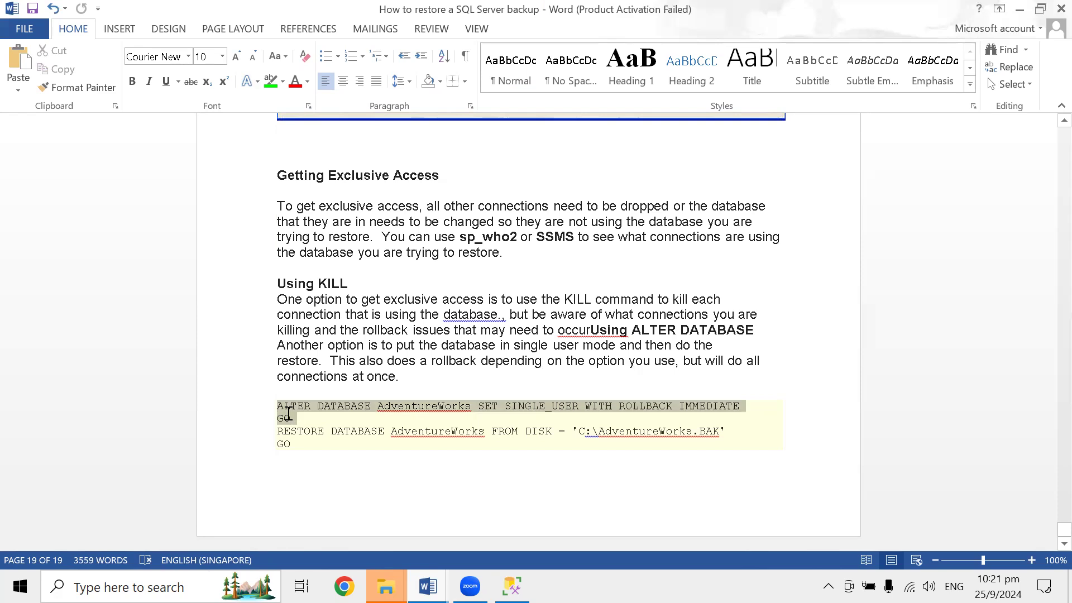
pyautogui.moveTo(288, 414); pyautogui.dragTo(291, 417)
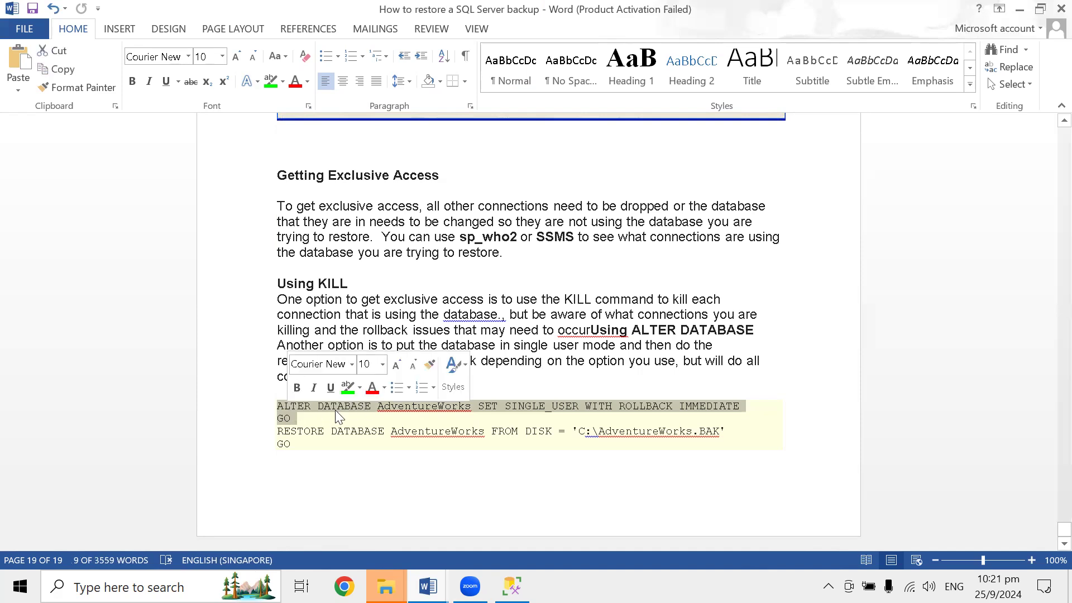
pyautogui.click(348, 387)
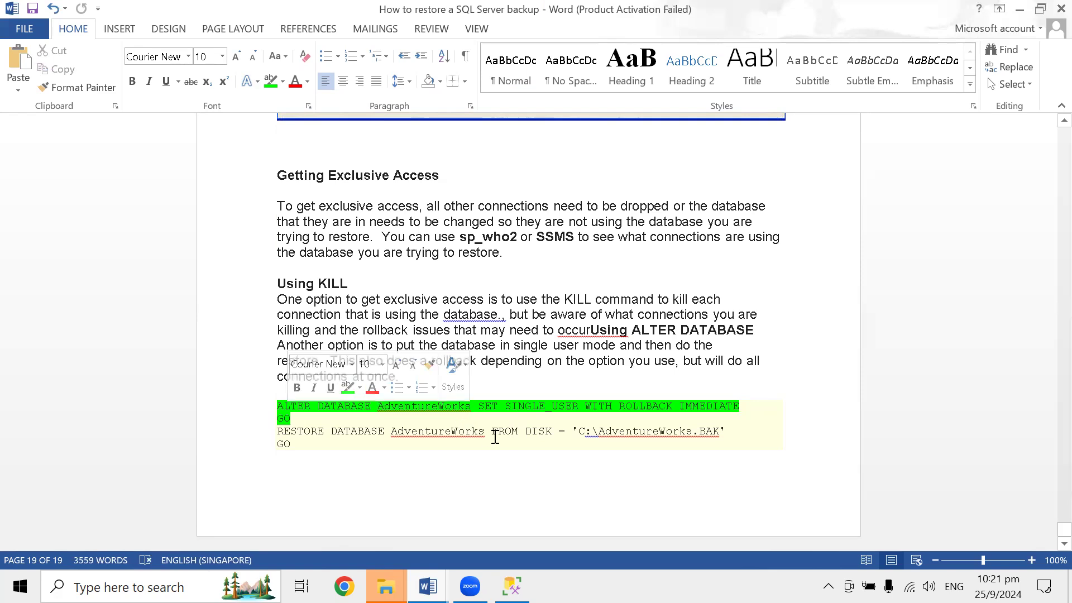
# Highlight the RESTORE DATABASE AdventureWorks line below the ALTER DATABASE statement, together with its GO, in green.
pyautogui.moveTo(318, 443); pyautogui.dragTo(274, 436)
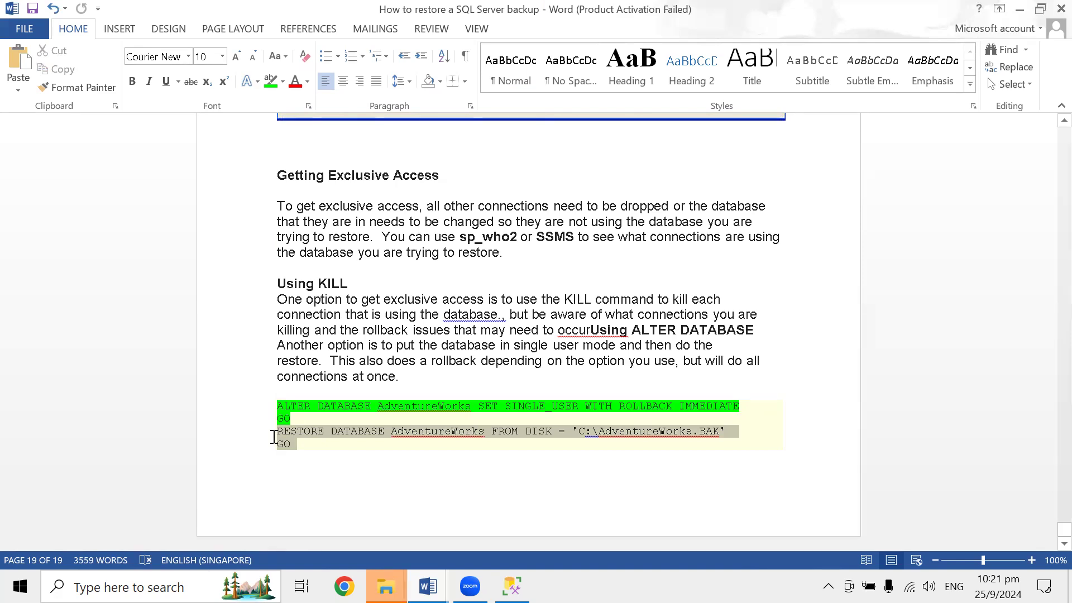
pyautogui.click(332, 441)
pyautogui.moveTo(332, 441); pyautogui.dragTo(276, 433)
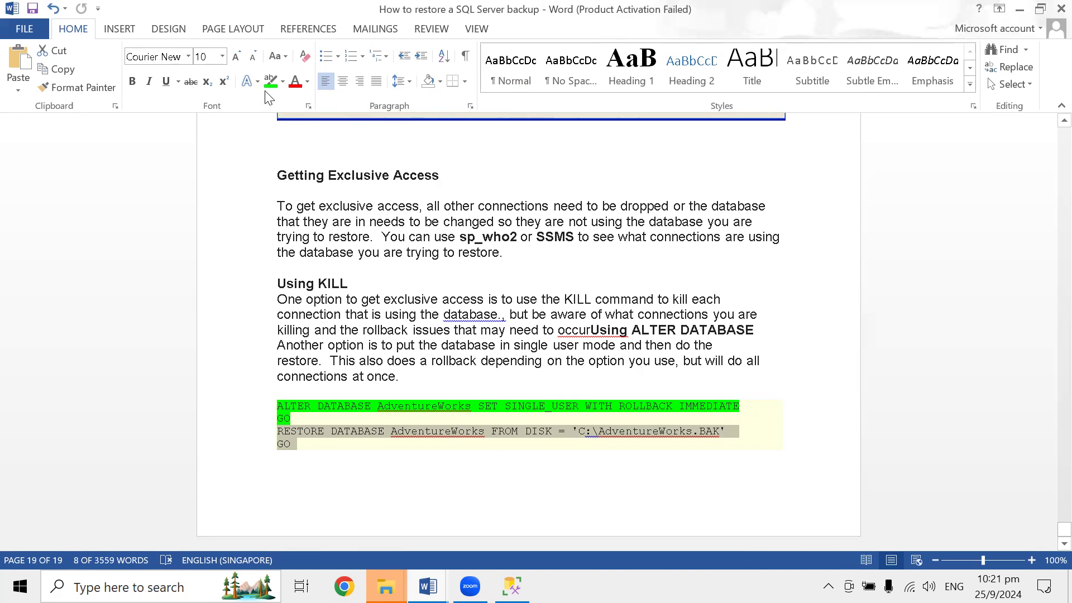
pyautogui.click(283, 81)
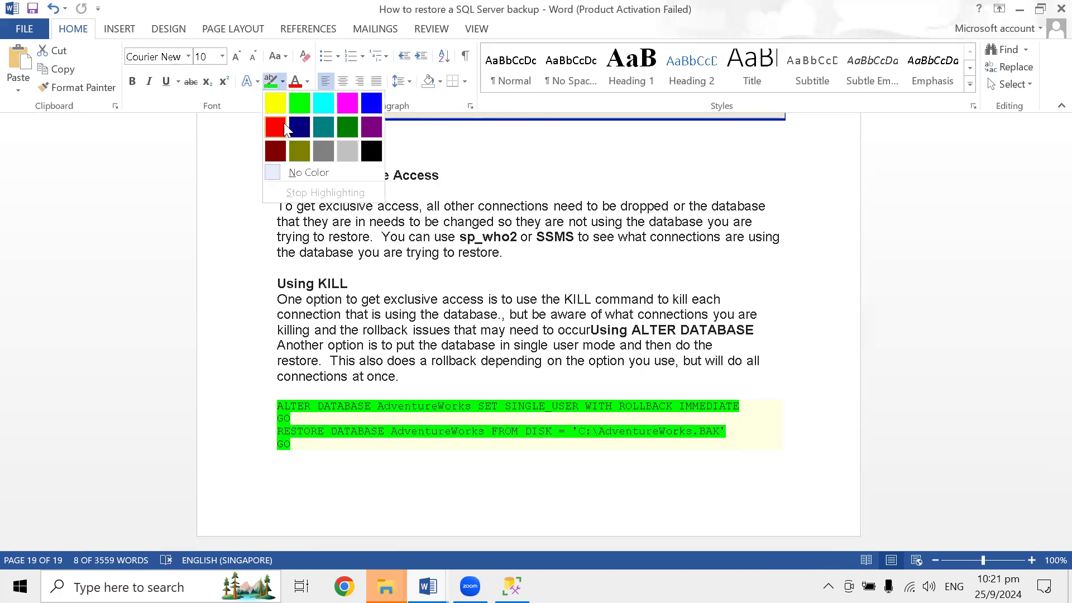
pyautogui.click(349, 126)
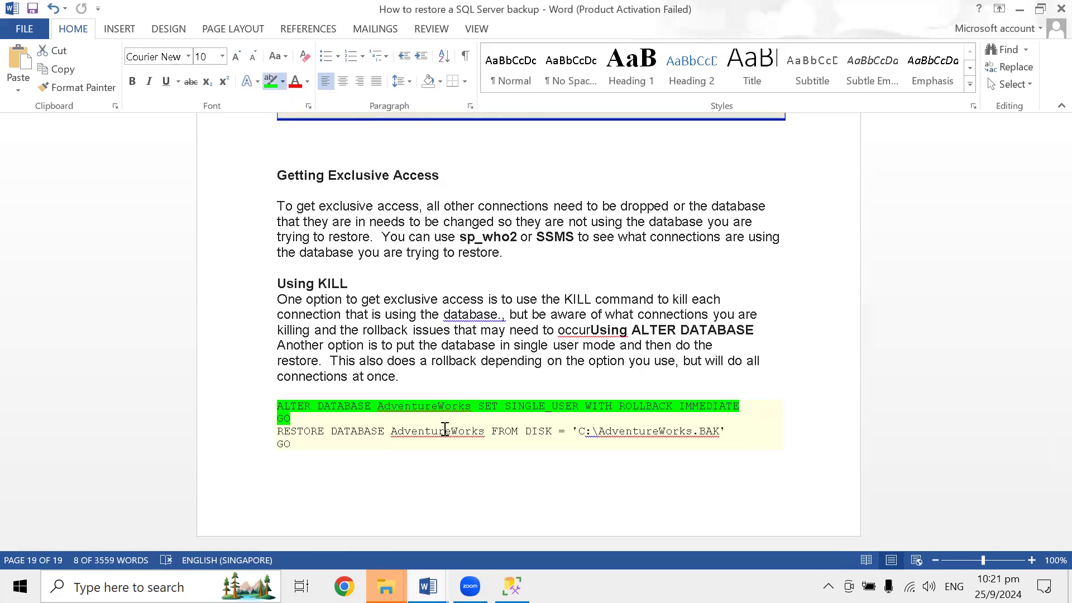
pyautogui.click(426, 415)
# Switch to SQL Server Management Studio and look at the mirrored BACKUP DATABASE [WideWorldImporters] script in SQLQuery2.sql.
pyautogui.click(512, 586)
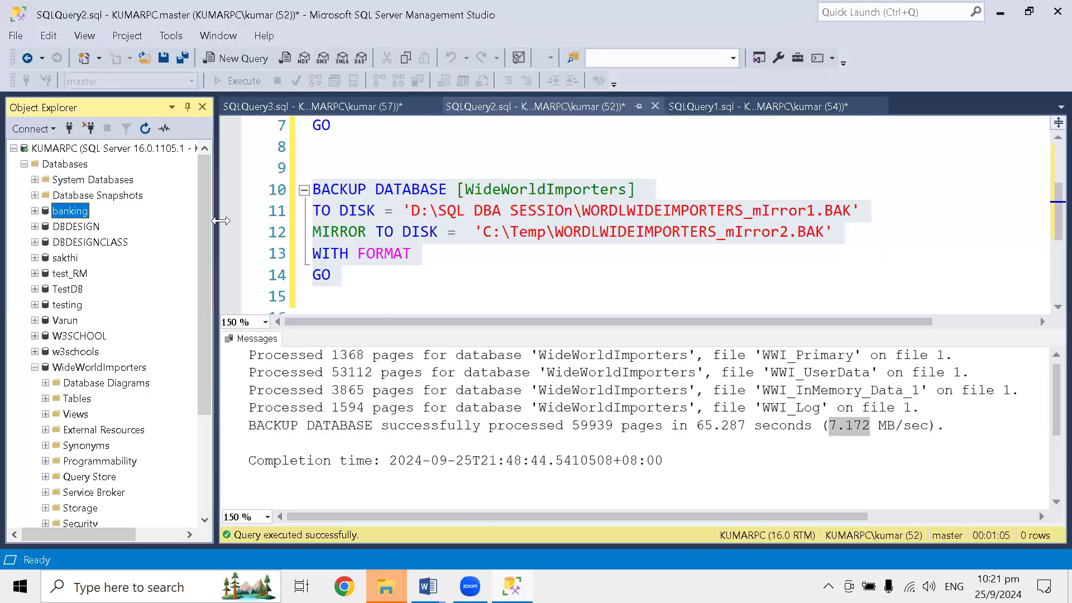
pyautogui.click(360, 168)
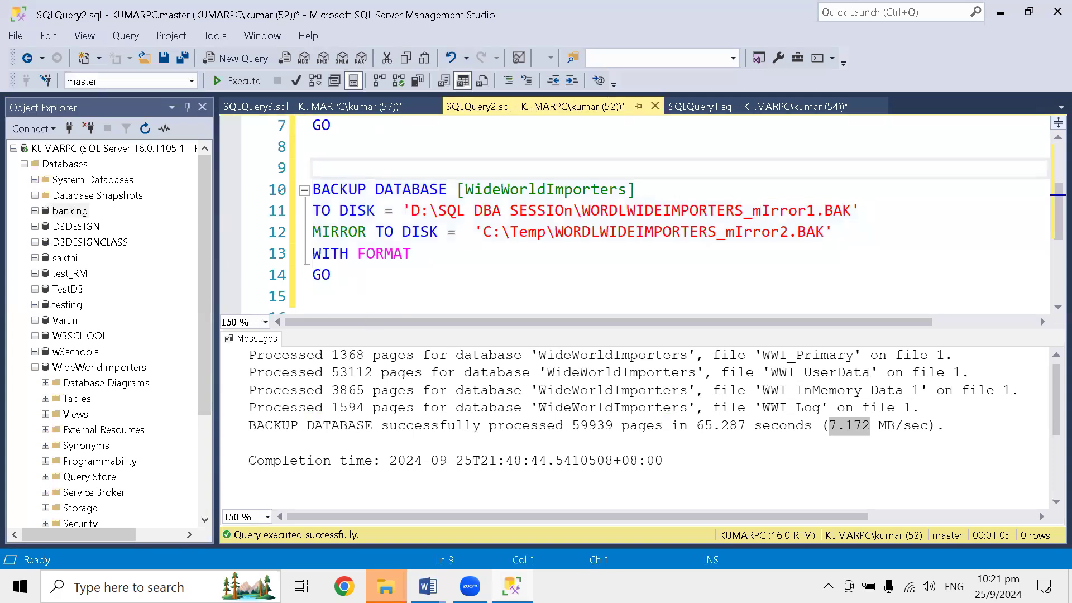
pyautogui.click(440, 212)
# Switch to the Word restore guide and copy the RESTORE DATABASE statement with its GO from "Restore a full backup".
pyautogui.moveTo(428, 586)
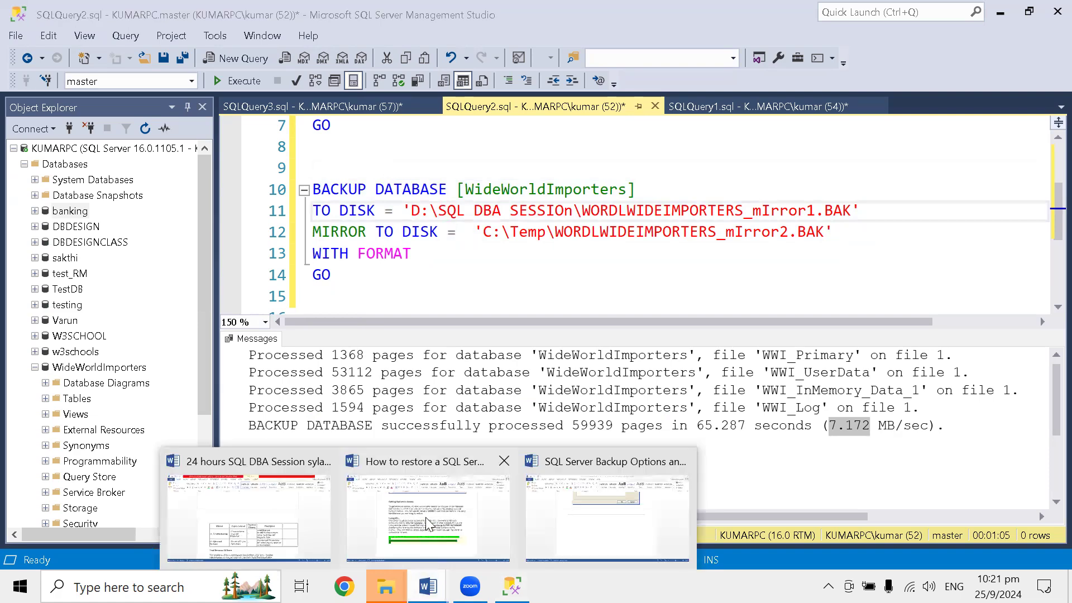
pyautogui.click(426, 517)
pyautogui.moveTo(1063, 527); pyautogui.dragTo(1038, 156)
pyautogui.scroll(-7, 425, 360)
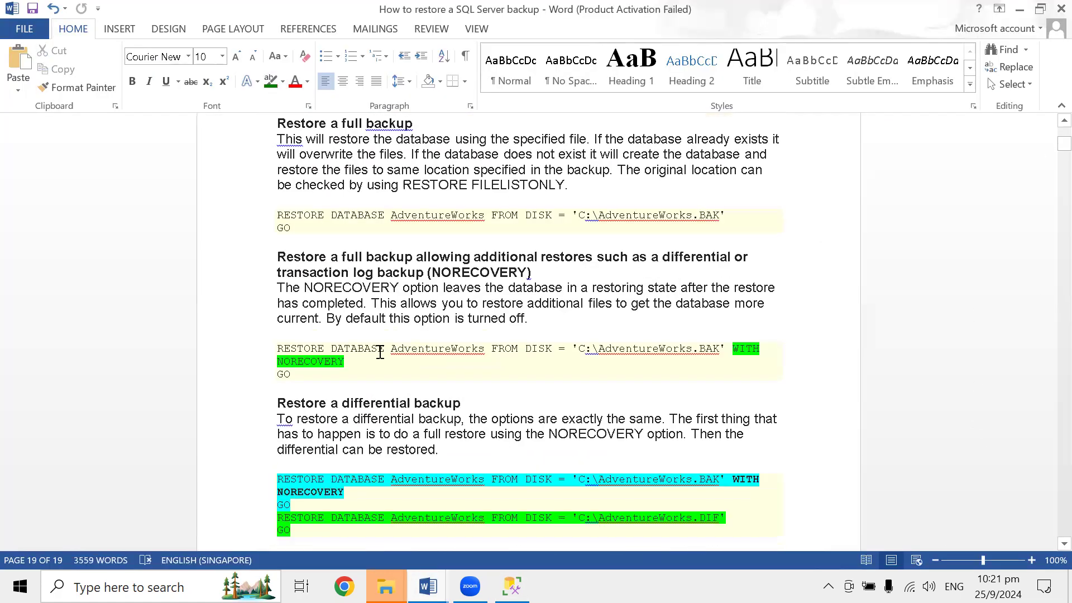
pyautogui.tripleClick(289, 221)
pyautogui.hotkey('ctrl', 'c')
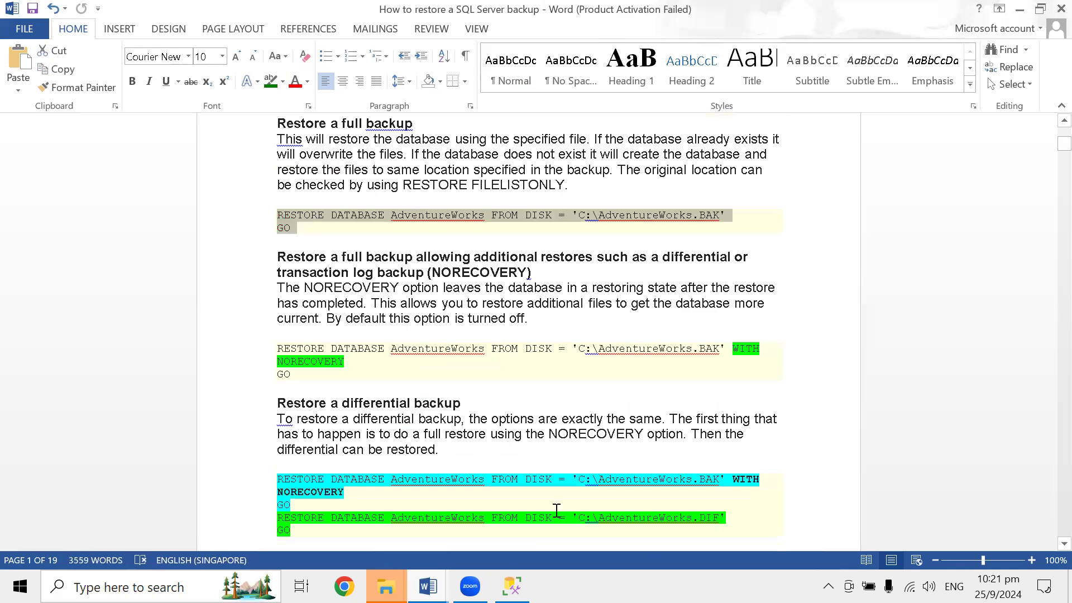
# Switch to SQL Server Management Studio and paste the copied RESTORE DATABASE AdventureWorks statement below the mirrored backup script in SQLQuery2.sql.
pyautogui.click(512, 586)
pyautogui.moveTo(403, 261); pyautogui.dragTo(409, 263)
pyautogui.click(396, 281)
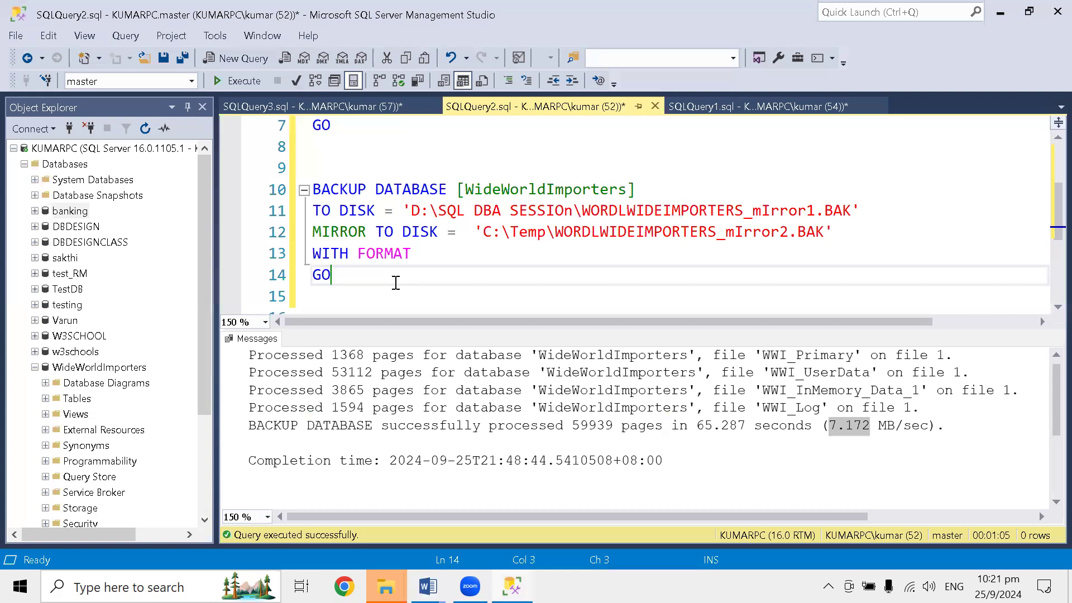
pyautogui.write('WORDLWIDEIMPORTERS_mIrror1')
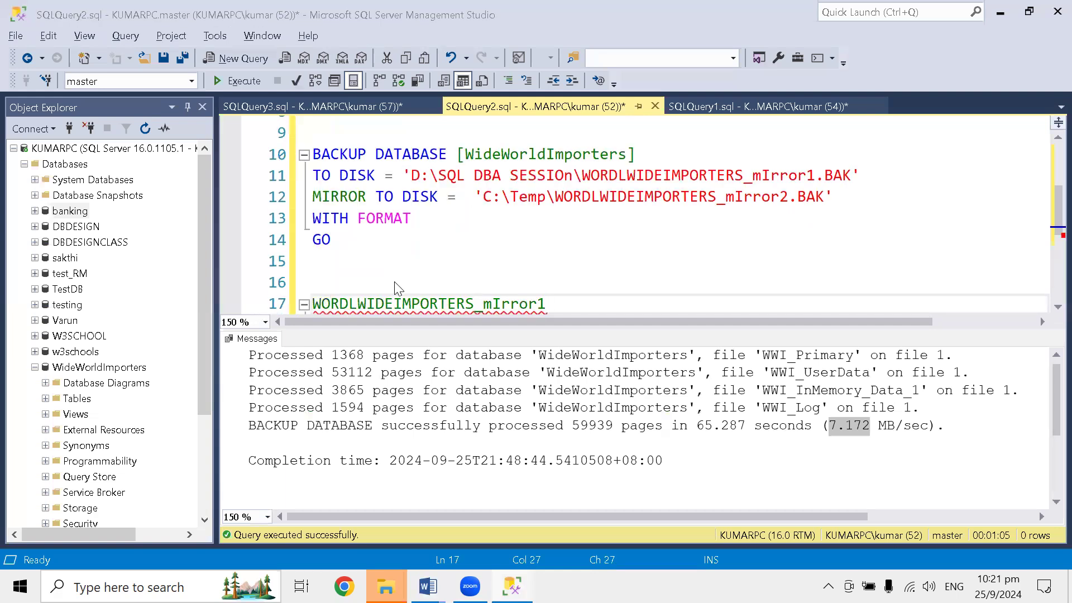
pyautogui.hotkey('alt', 'Tab')
pyautogui.hotkey('alt', 'Tab')
pyautogui.moveTo(551, 305); pyautogui.dragTo(312, 304)
pyautogui.hotkey('ctrl', 'v')
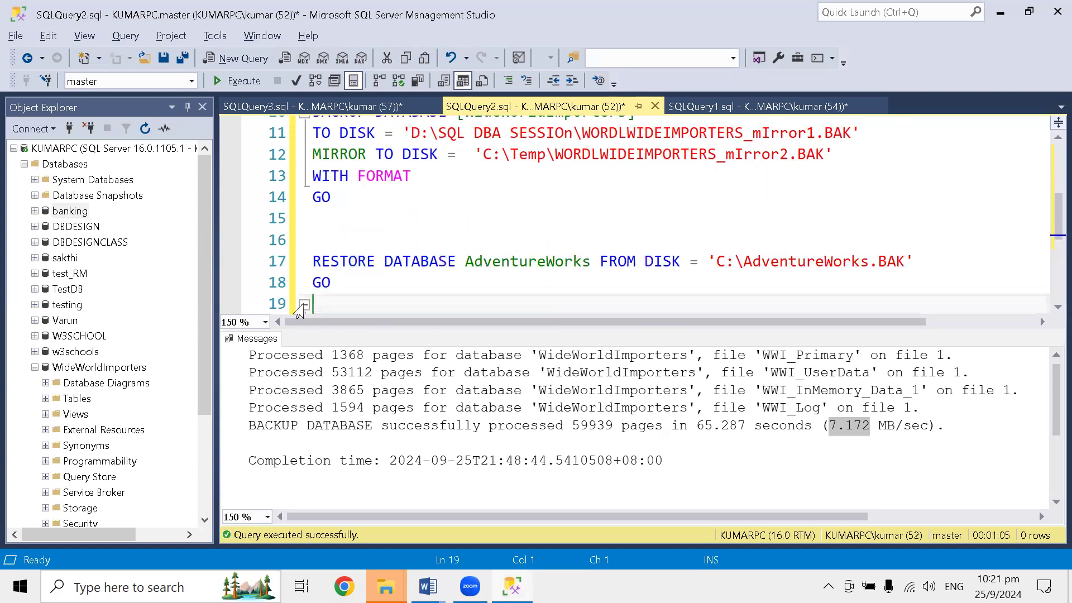
pyautogui.press('Return')
pyautogui.press('Return')
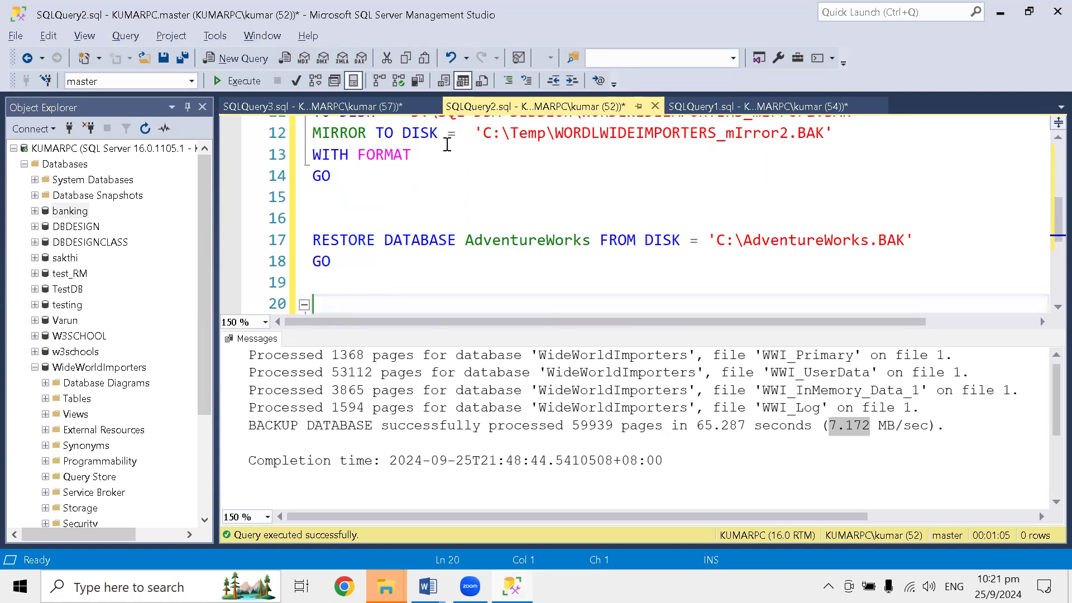
# Replace AdventureWorks as the restored database name with WideWorldImporters1, copying the base name from the existing WideWorldImporters database.
pyautogui.click(36, 367)
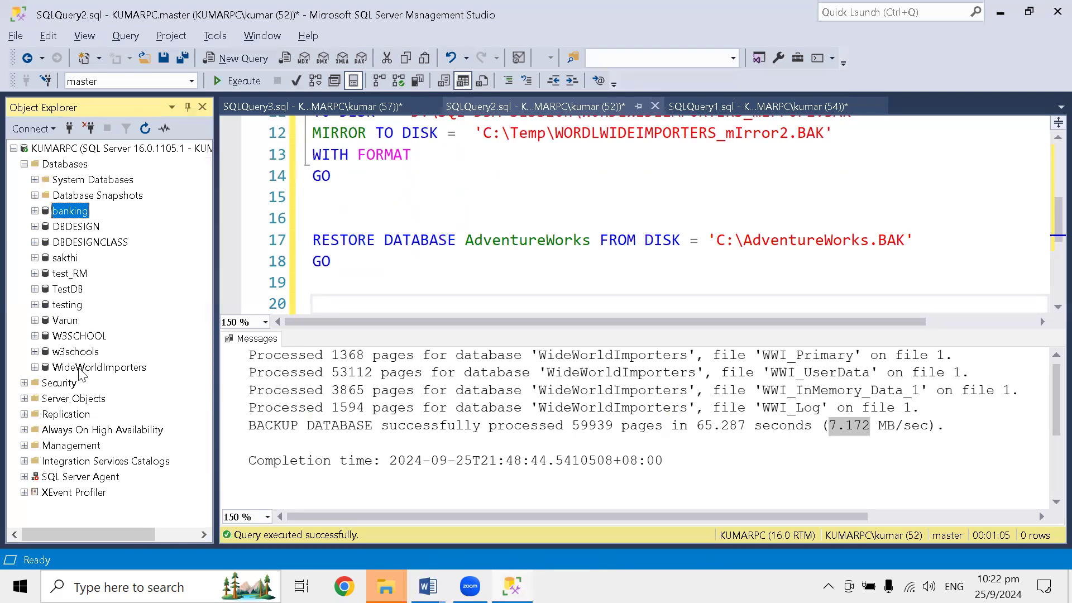
pyautogui.click(81, 367)
pyautogui.click(83, 366)
pyautogui.hotkey('ctrl', 'c')
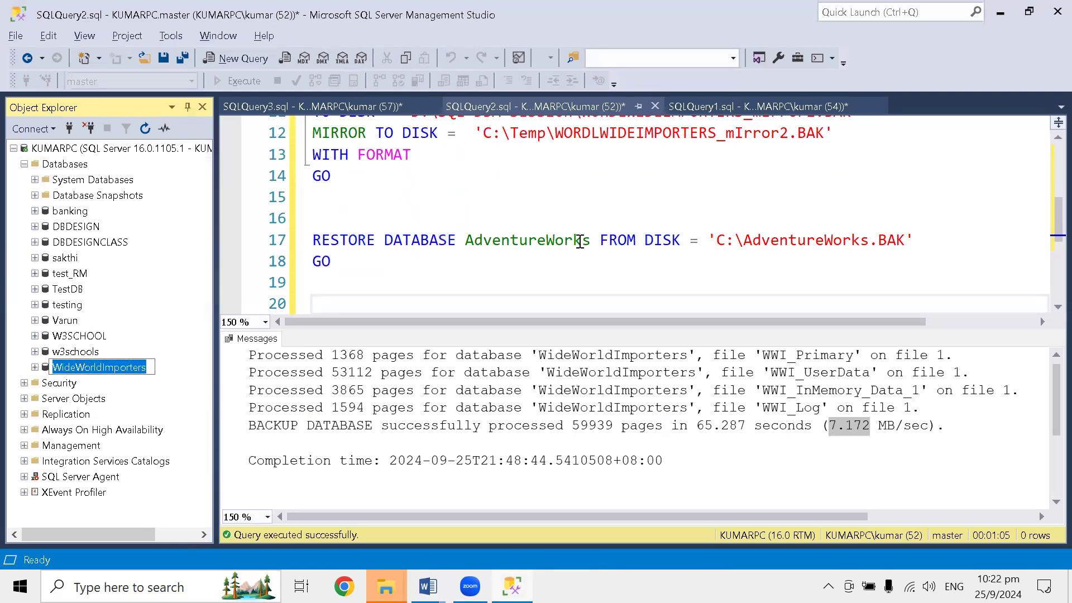
pyautogui.doubleClick(561, 240)
pyautogui.hotkey('ctrl', 'v')
pyautogui.write('1')
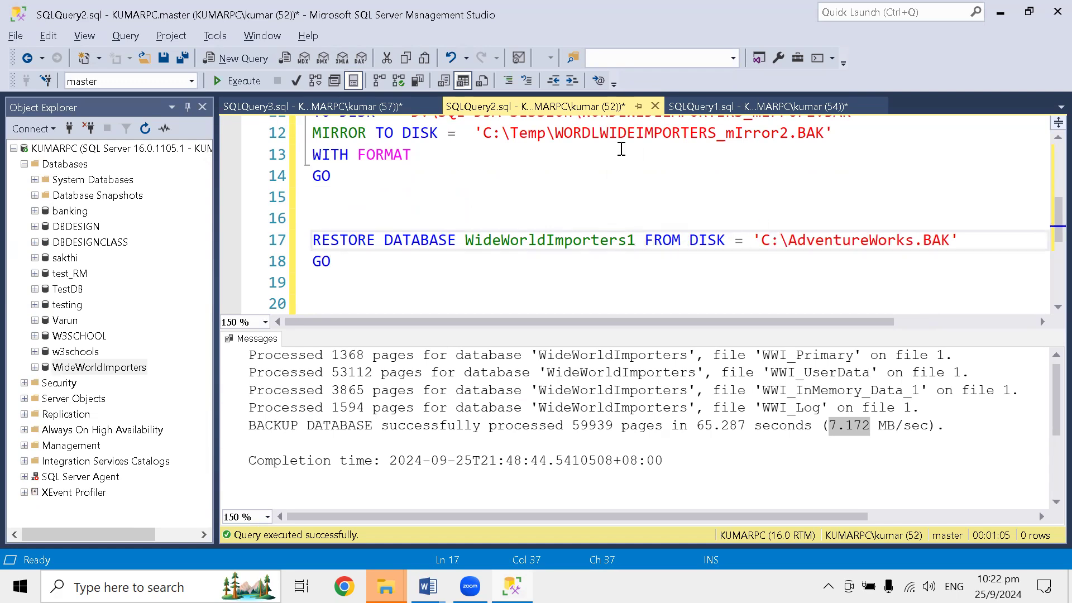
# Replace the AdventureWorks backup path in the RESTORE statement with C:\Temp\WORDLWIDEIMPORTERS_mIrror2.BAK, copied from the MIRROR TO DISK line.
pyautogui.scroll(2, 563, 159)
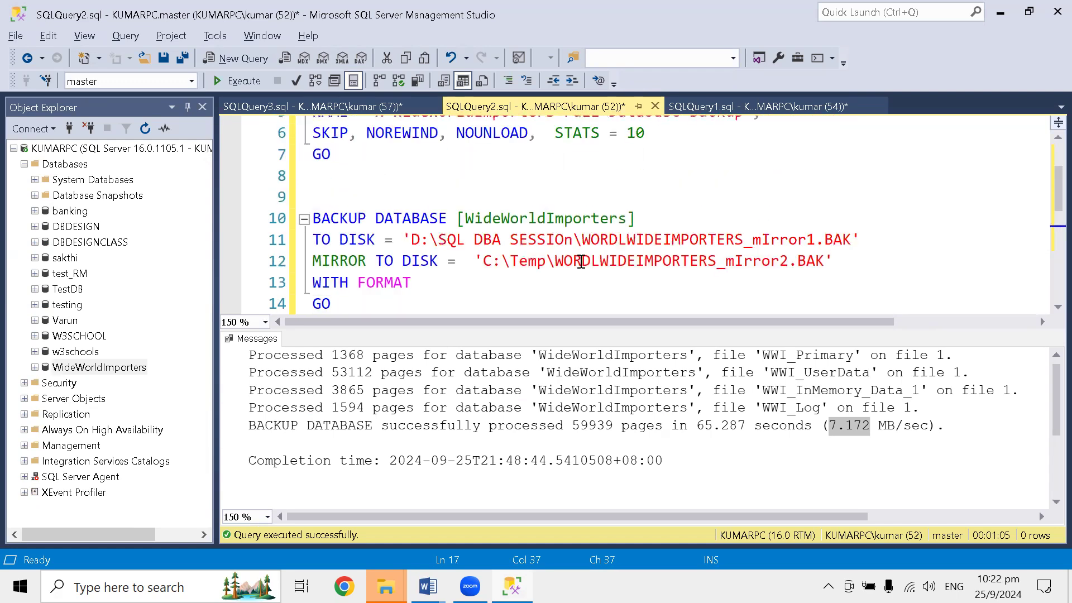
pyautogui.moveTo(483, 260); pyautogui.dragTo(826, 264)
pyautogui.hotkey('ctrl', 'c')
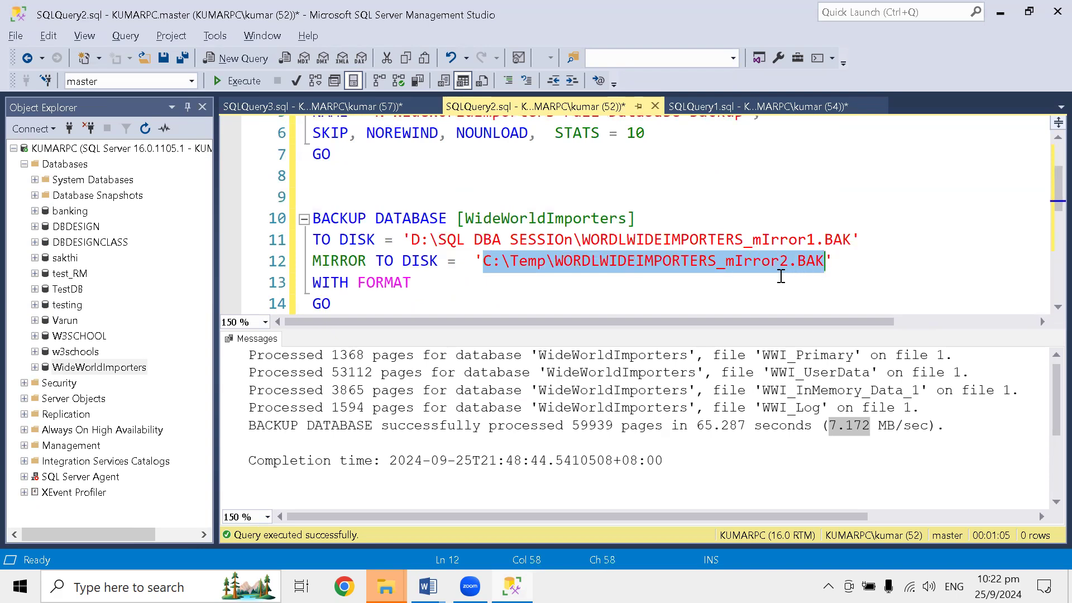
pyautogui.scroll(-2, 780, 277)
pyautogui.click(762, 240)
pyautogui.keyDown('shift'); pyautogui.click(950, 240); pyautogui.keyUp('shift')
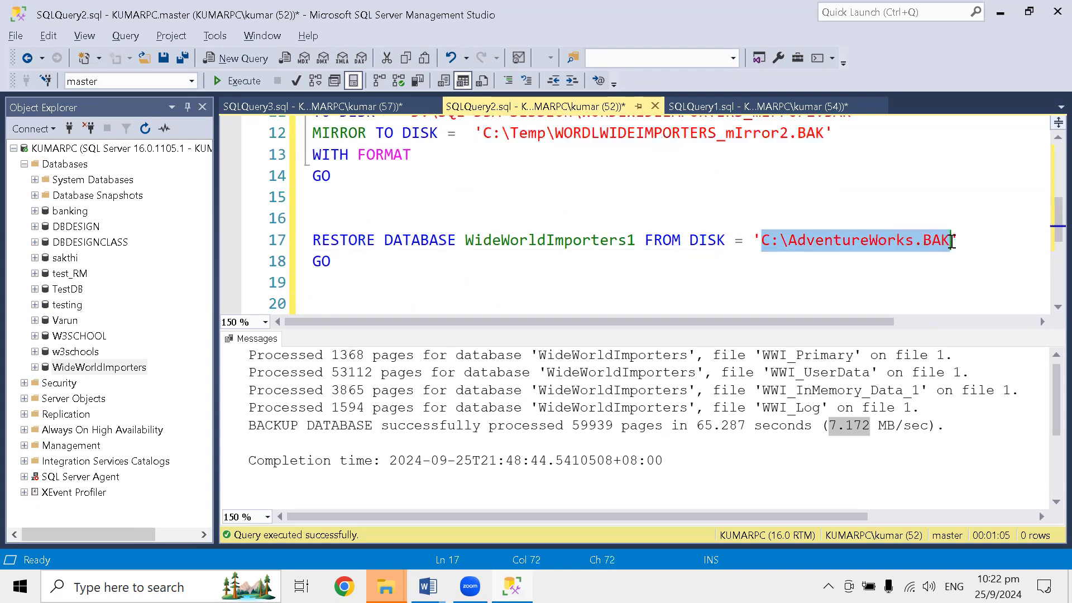
pyautogui.hotkey('ctrl', 'v')
# Narrow the Object Explorer pane and set the query editor zoom to 110% so the full RESTORE statement fits.
pyautogui.moveTo(370, 277); pyautogui.dragTo(312, 241)
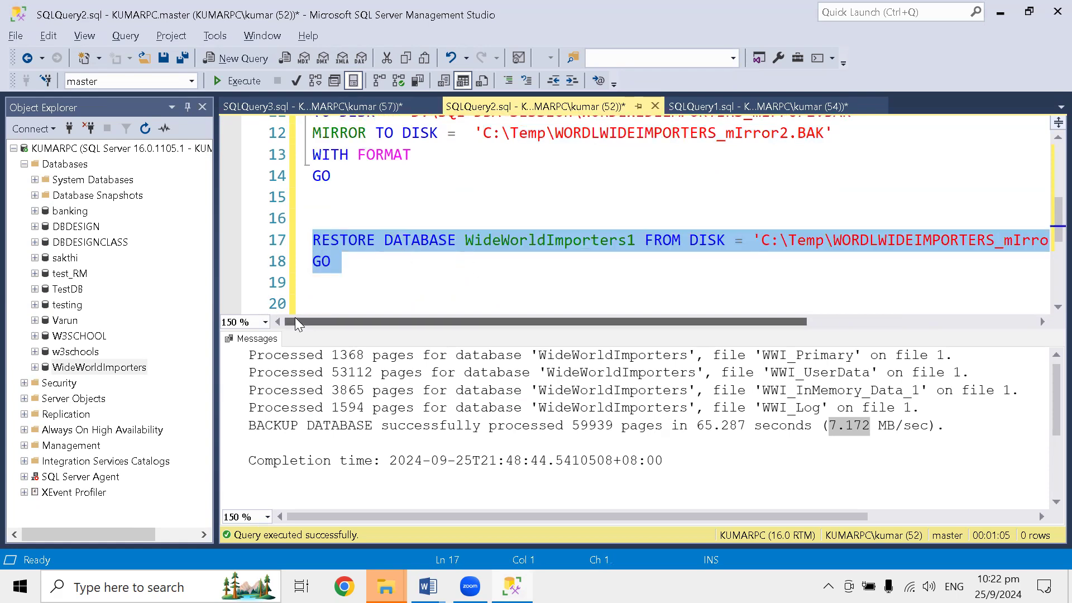
pyautogui.moveTo(216, 290); pyautogui.dragTo(171, 275)
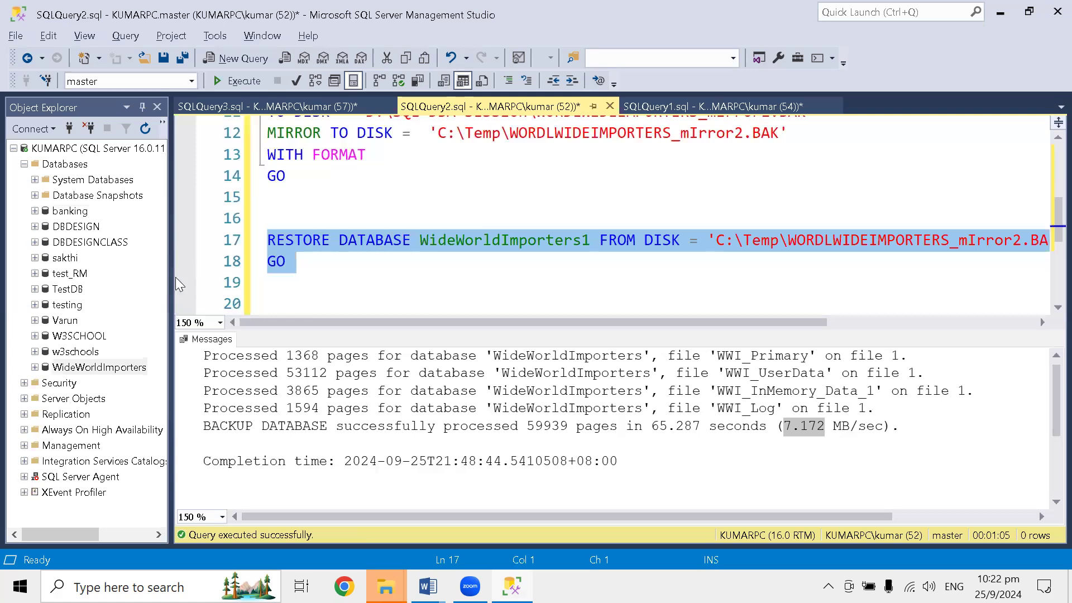
pyautogui.click(220, 322)
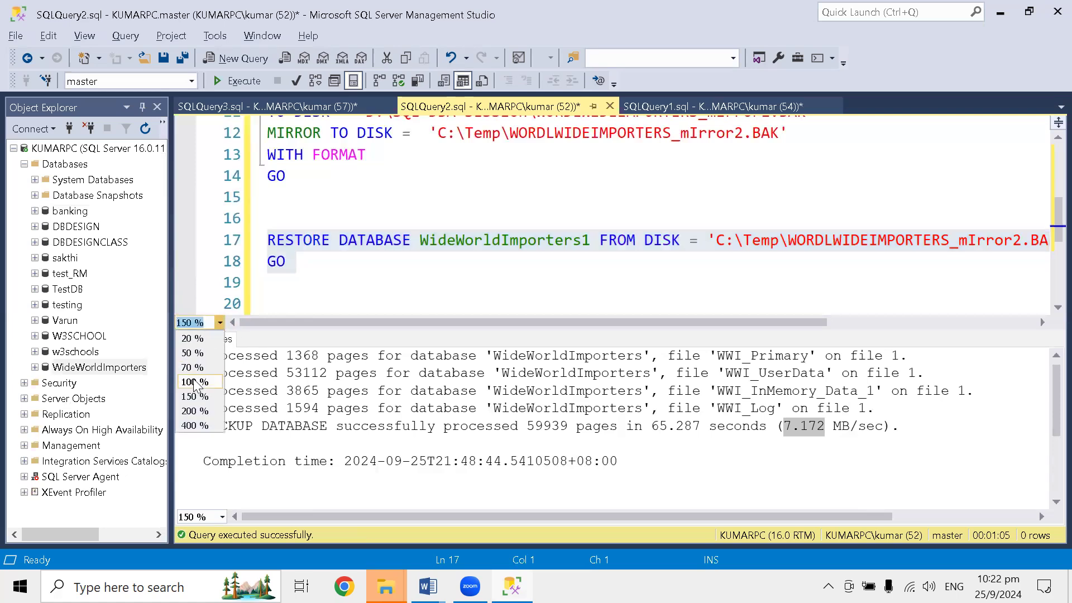
pyautogui.click(195, 380)
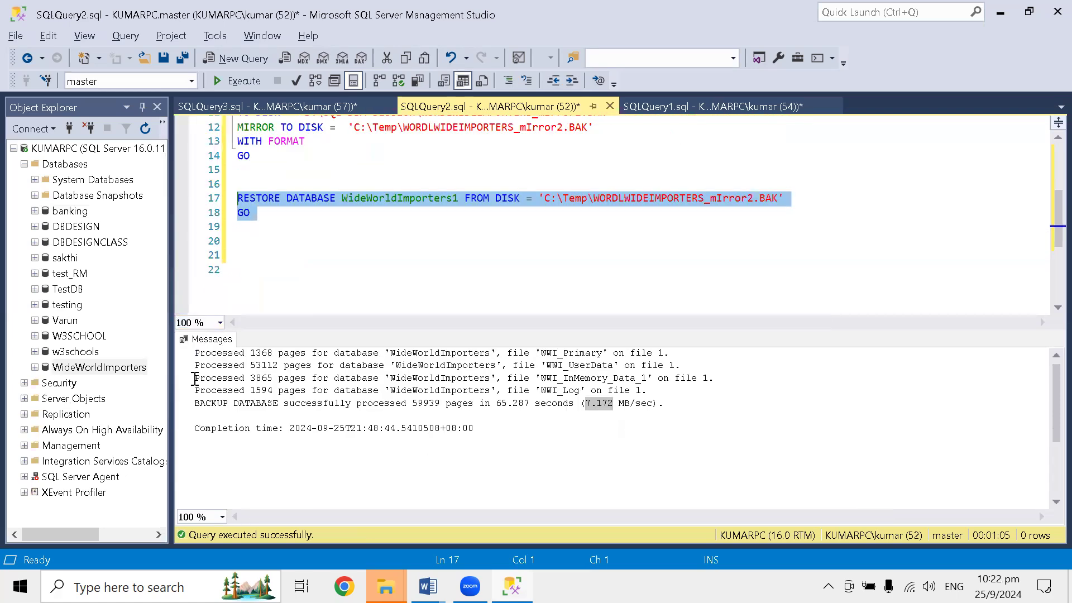
pyautogui.click(220, 323)
pyautogui.click(190, 322)
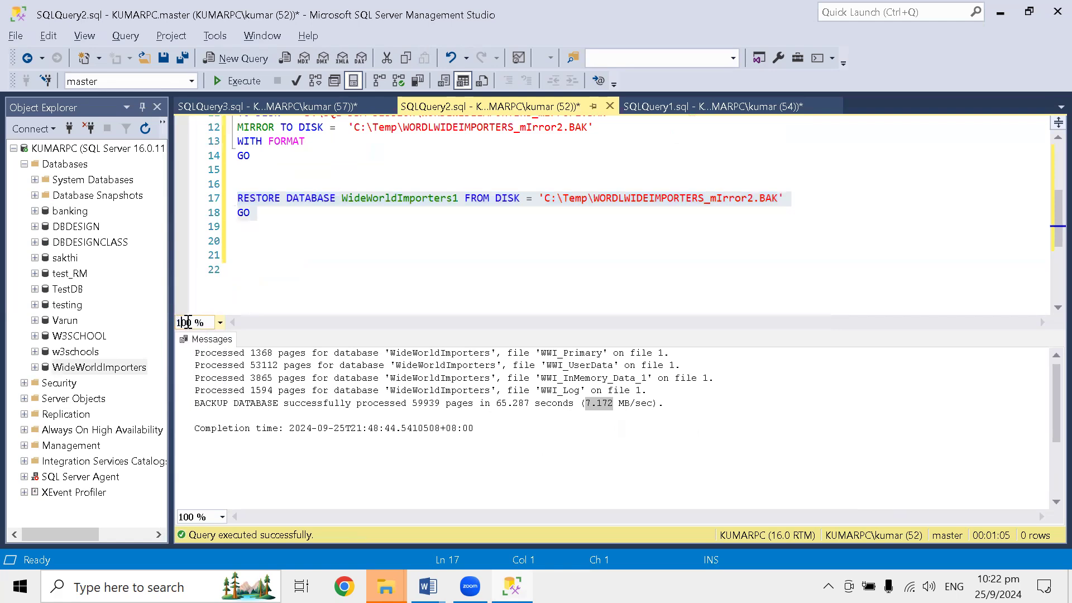
pyautogui.press('BackSpace')
pyautogui.write('1')
pyautogui.press('Return')
# Refresh the server's Databases list and execute only the RESTORE DATABASE WideWorldImporters1 statement with its GO.
pyautogui.click(303, 249)
pyautogui.moveTo(268, 223); pyautogui.dragTo(229, 203)
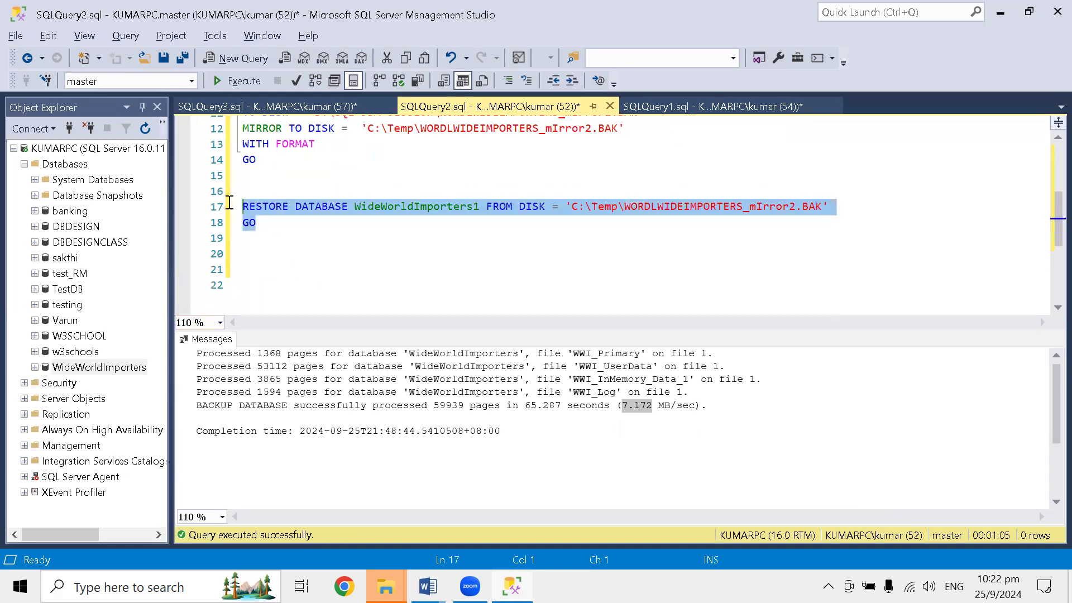
pyautogui.rightClick(337, 215)
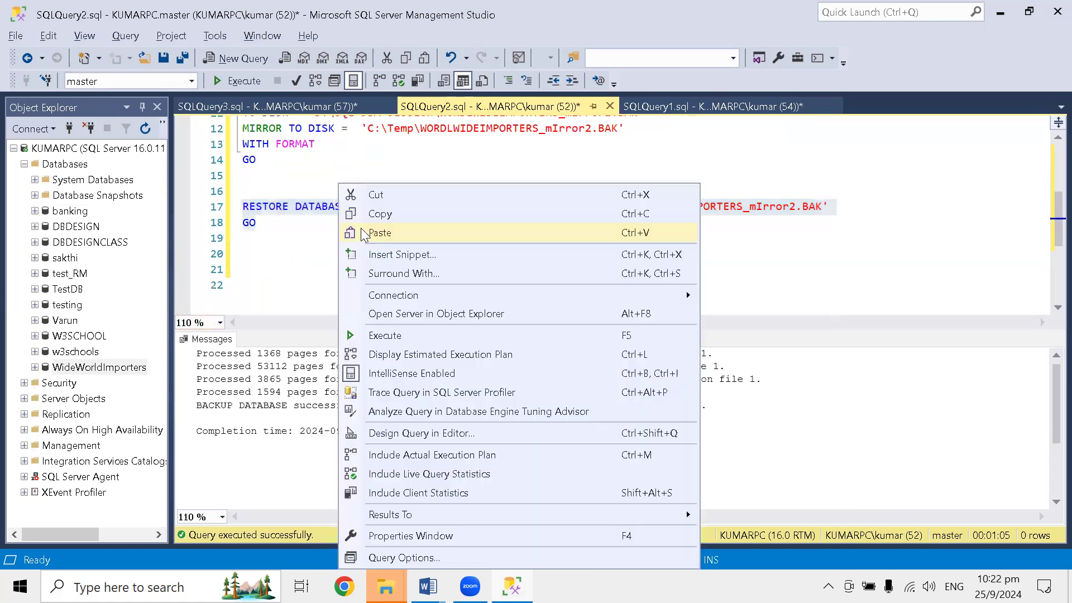
pyautogui.click(72, 166)
pyautogui.click(144, 128)
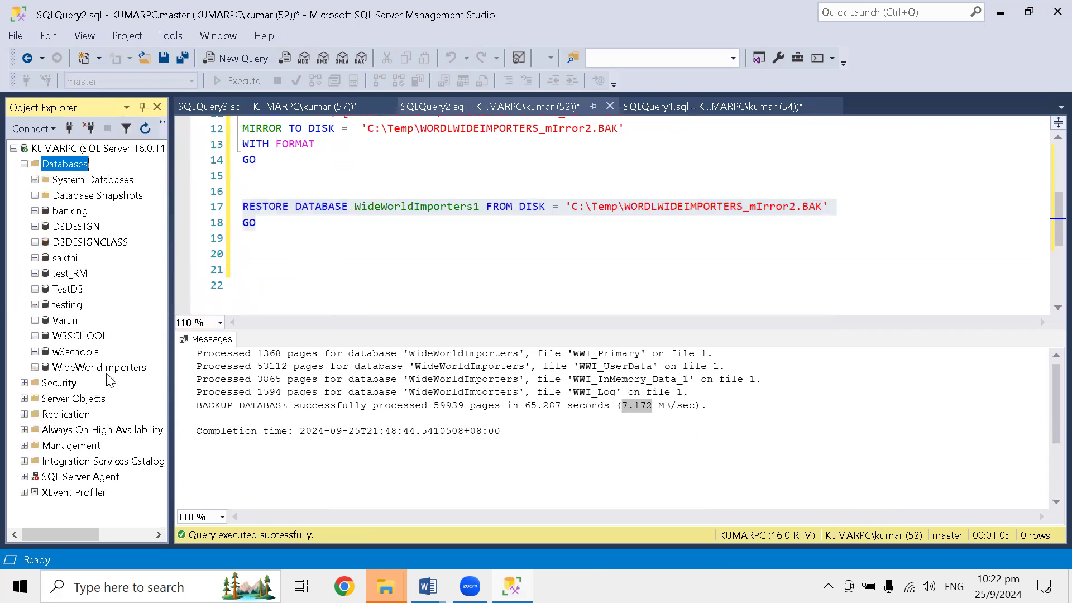
pyautogui.rightClick(364, 213)
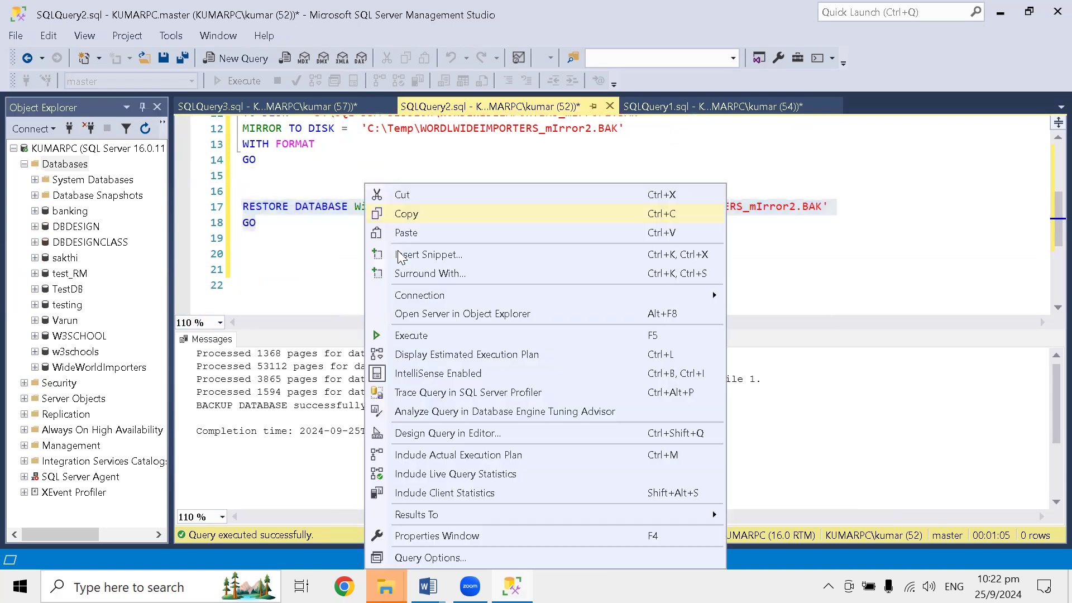
pyautogui.click(438, 333)
# Examine the restore messages about the WideWorldImporters data files and compare them with the database name in the RESTORE statement.
pyautogui.click(86, 166)
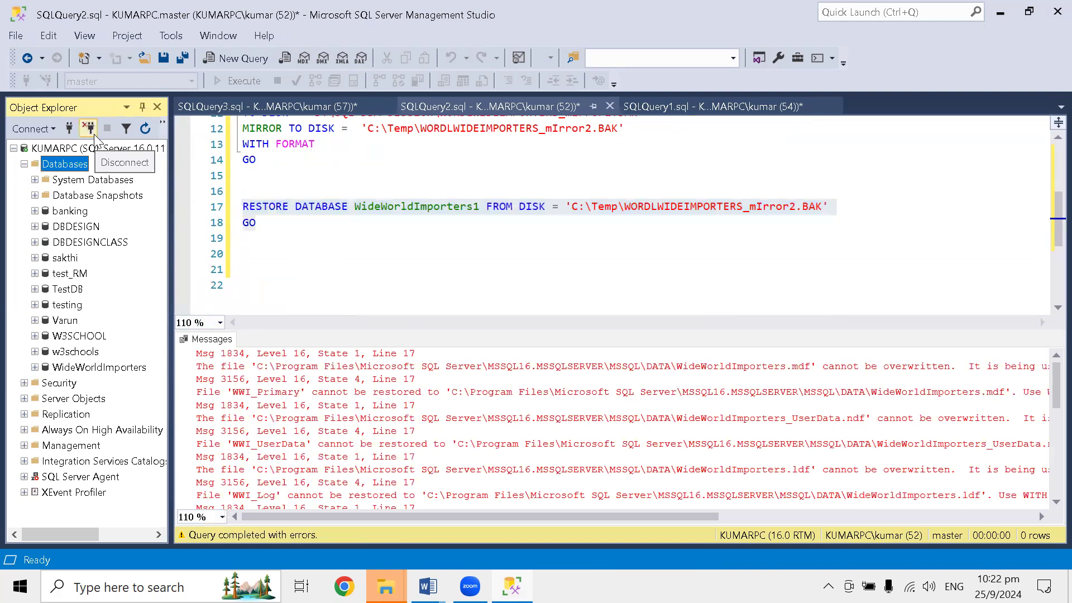
pyautogui.click(501, 427)
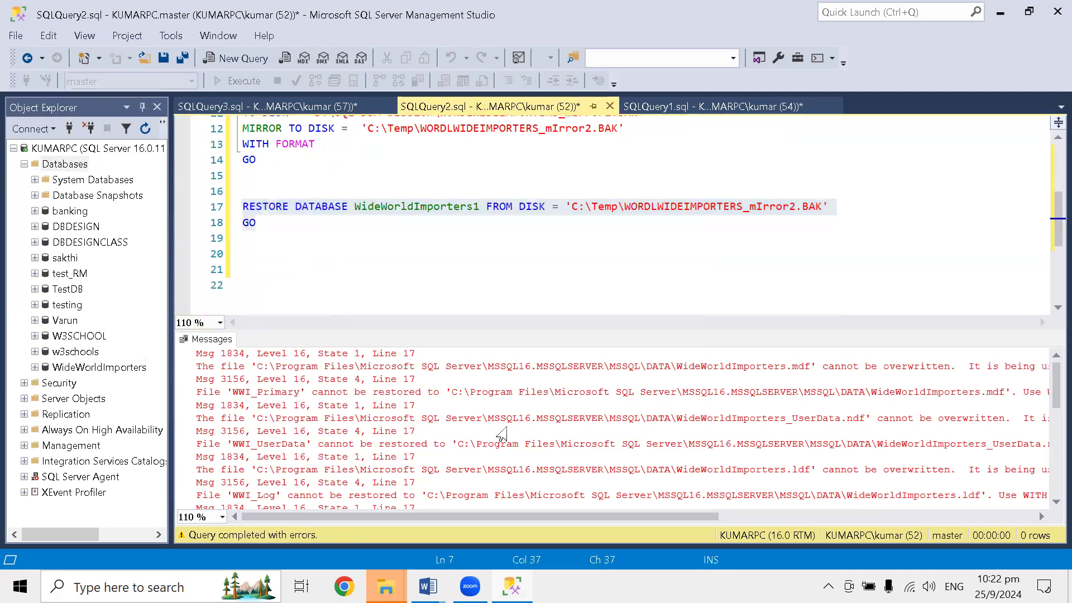
pyautogui.press('Up')
pyautogui.press('Up')
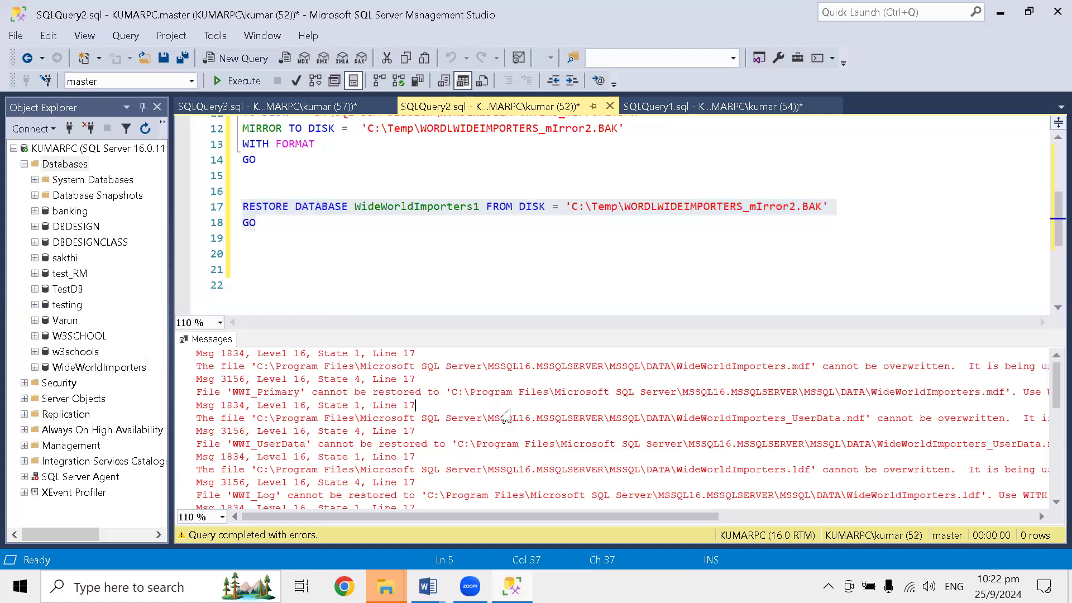
pyautogui.click(478, 207)
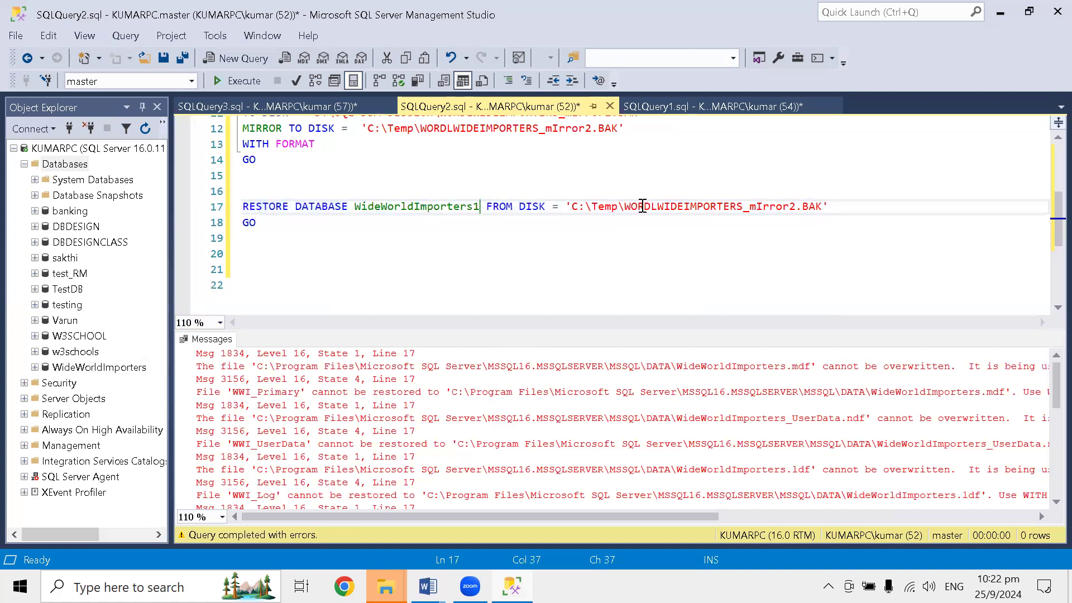
pyautogui.doubleClick(421, 206)
pyautogui.click(474, 208)
pyautogui.hotkey('shift', 'Right')
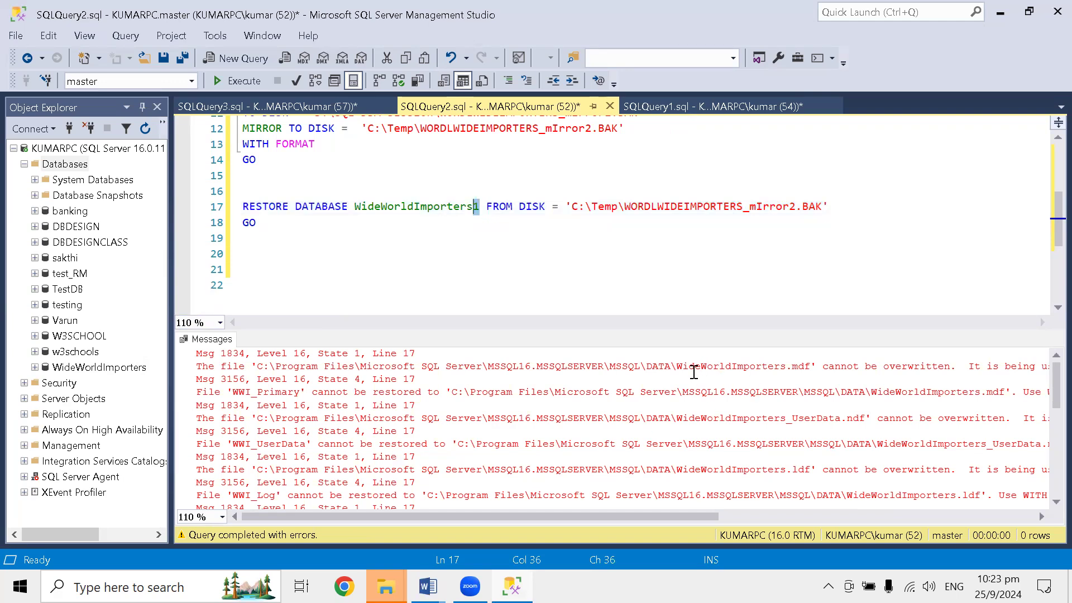
pyautogui.moveTo(614, 514); pyautogui.dragTo(521, 523)
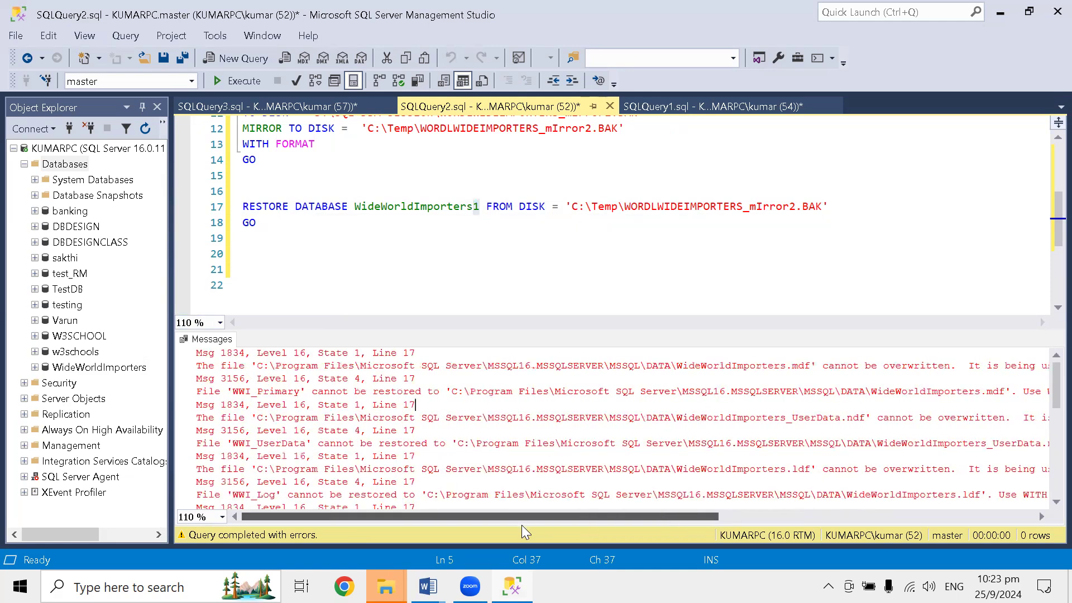
pyautogui.click(553, 366)
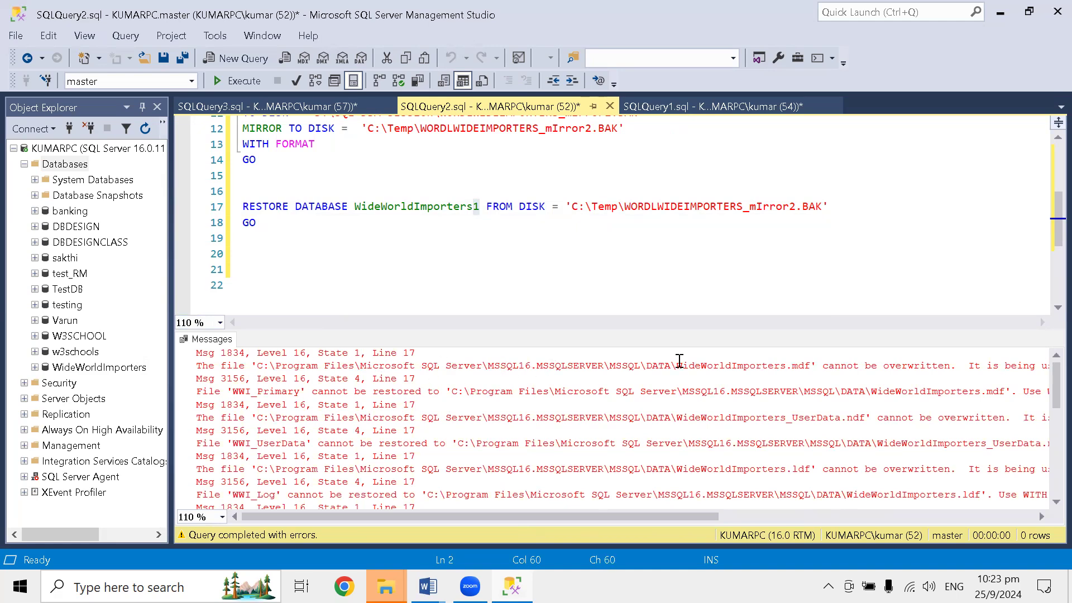
pyautogui.click(404, 268)
pyautogui.click(399, 206)
pyautogui.doubleClick(399, 206)
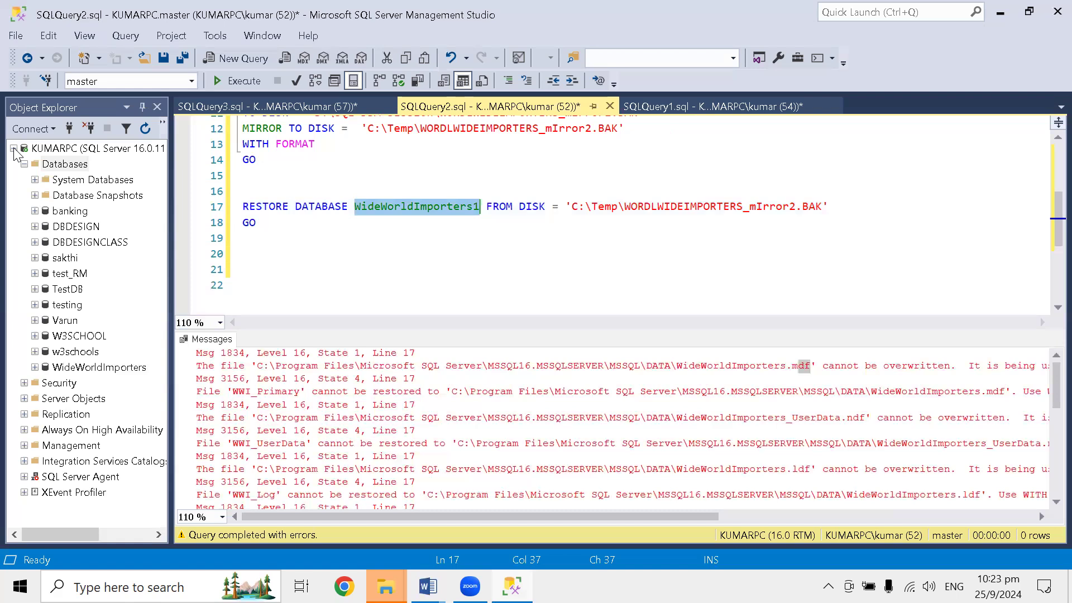
# Connect Object Explorer to the SQLEXPRESS server instance as well and expand its Databases folder.
pyautogui.click(22, 132)
pyautogui.click(32, 143)
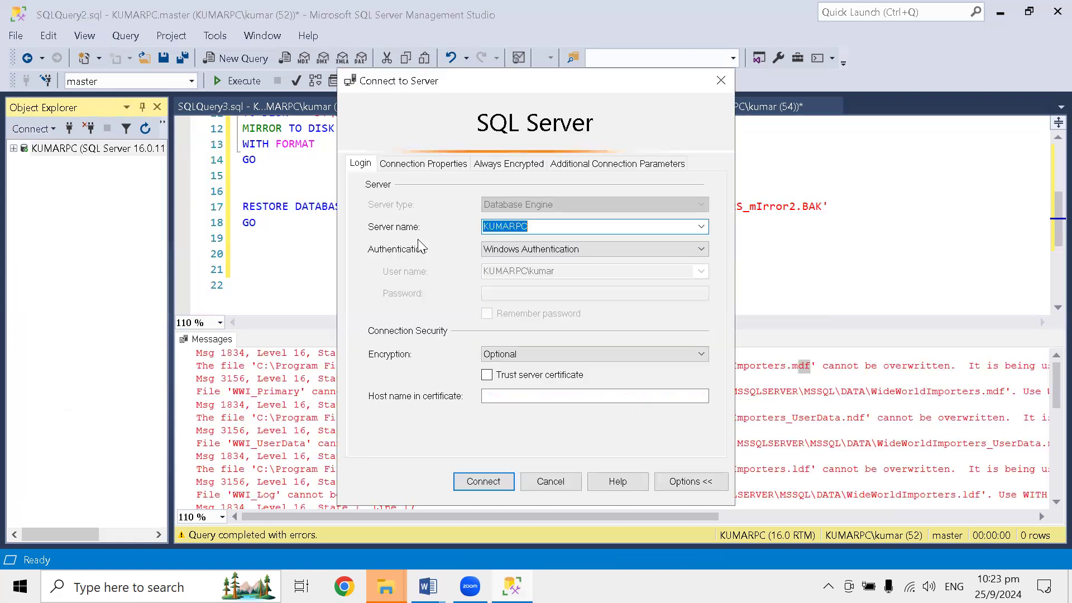
pyautogui.click(701, 226)
pyautogui.click(541, 258)
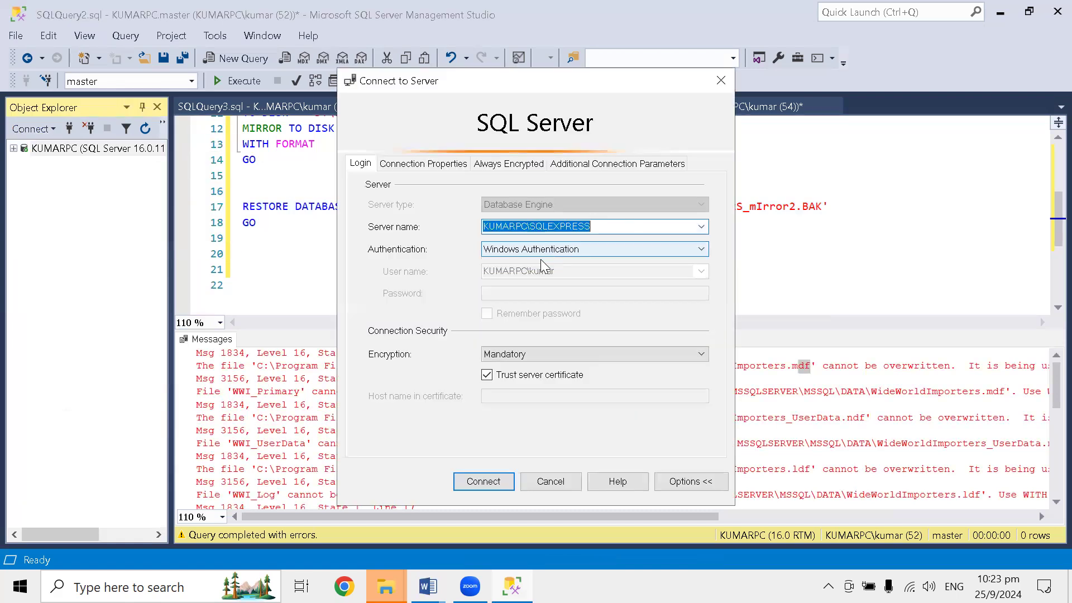
pyautogui.click(483, 480)
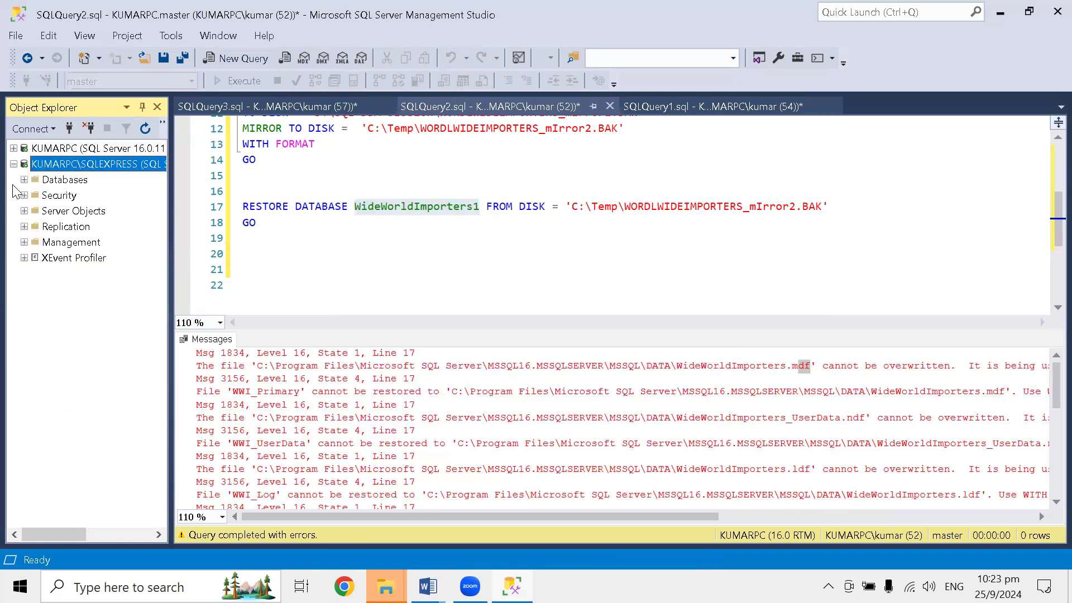
pyautogui.click(24, 180)
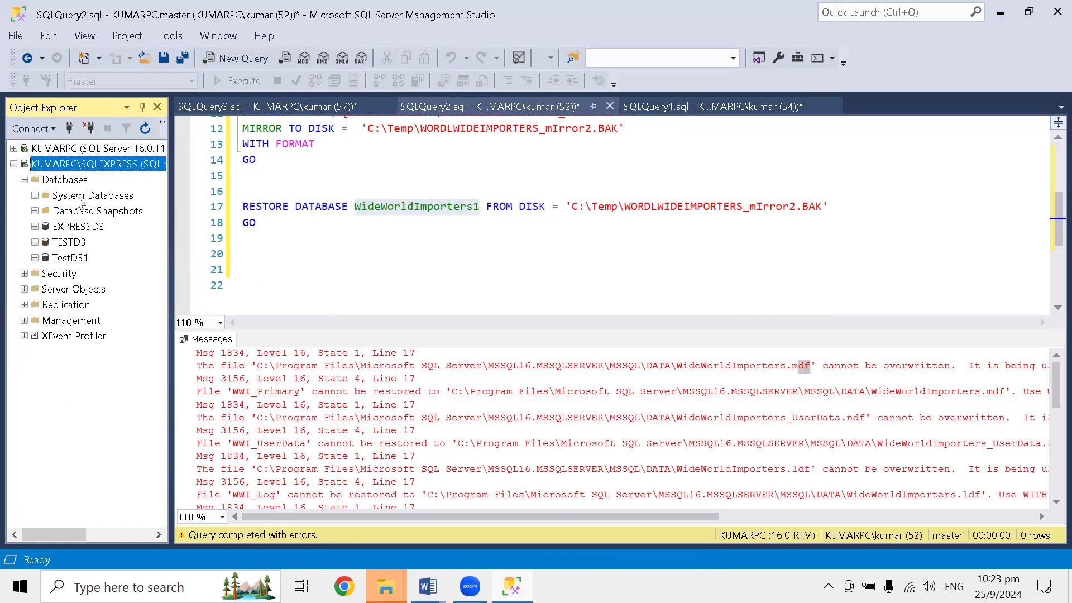
# Execute the RESTORE DATABASE WideWorldImporters1 statement from SQLQuery2.sql once more.
pyautogui.click(344, 260)
pyautogui.moveTo(259, 223); pyautogui.dragTo(241, 207)
pyautogui.rightClick(264, 208)
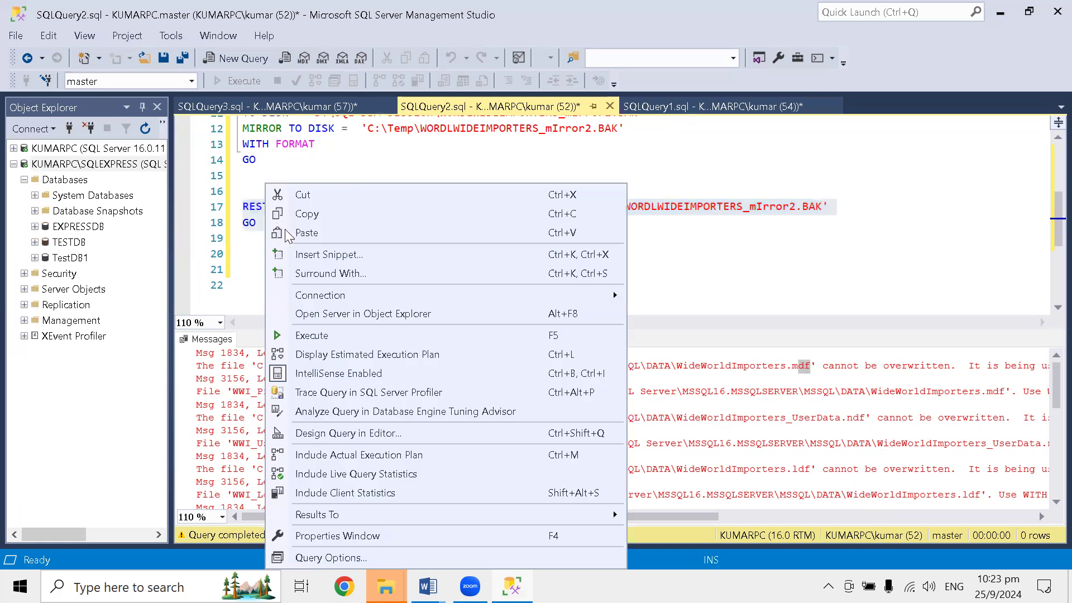
pyautogui.click(311, 335)
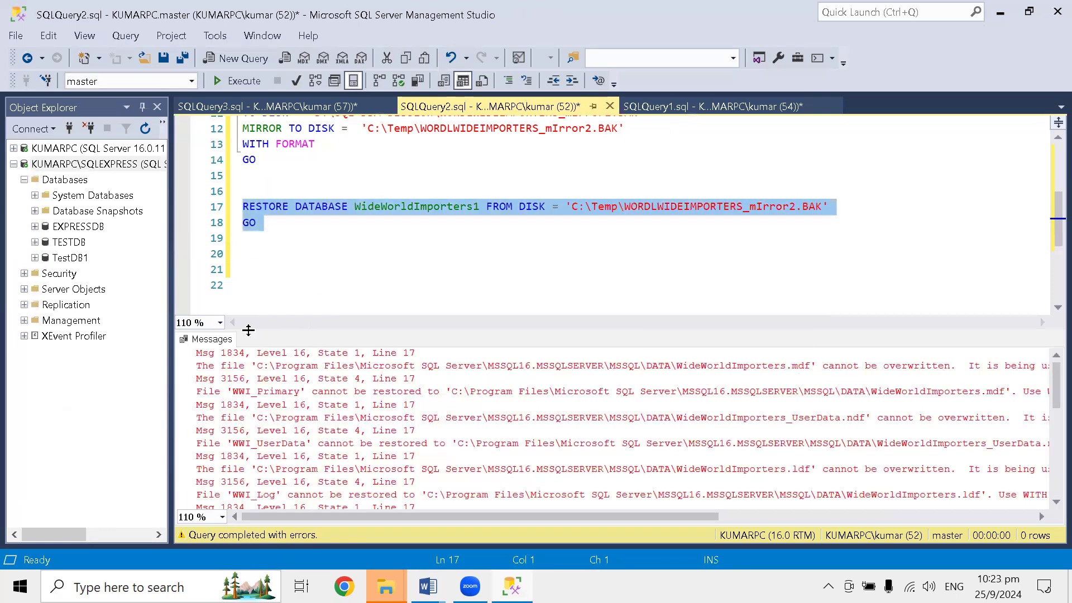
# Read the ends of the restore messages, highlighting the WITH MOVE advice for the WideWorldImporters.mdf file.
pyautogui.moveTo(351, 514); pyautogui.dragTo(547, 521)
pyautogui.click(696, 392)
pyautogui.moveTo(712, 395); pyautogui.dragTo(751, 397)
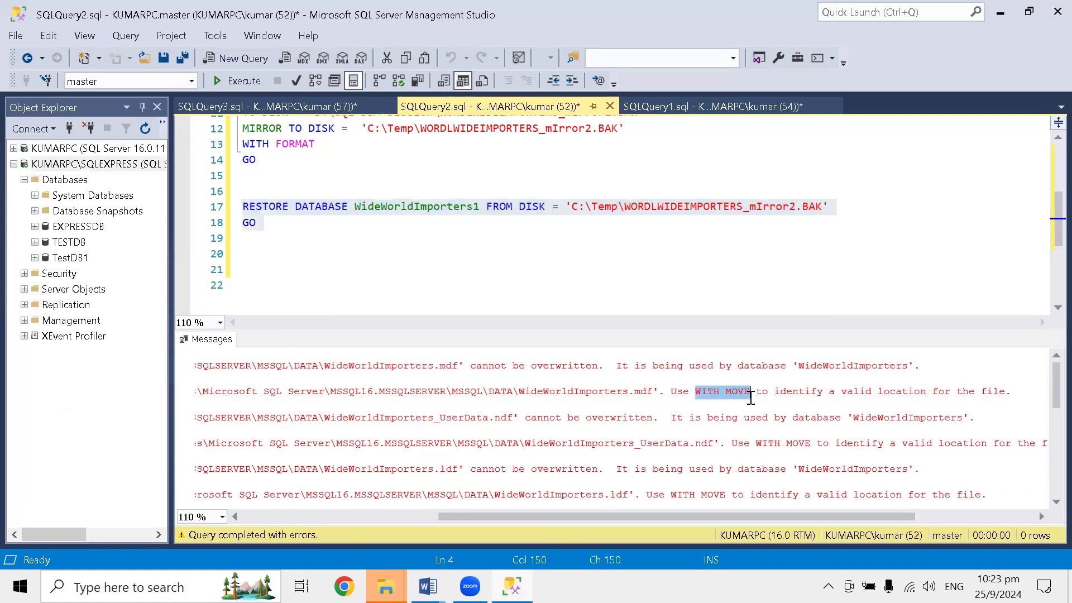
pyautogui.moveTo(748, 397); pyautogui.dragTo(745, 397)
pyautogui.scroll(-3, 726, 410)
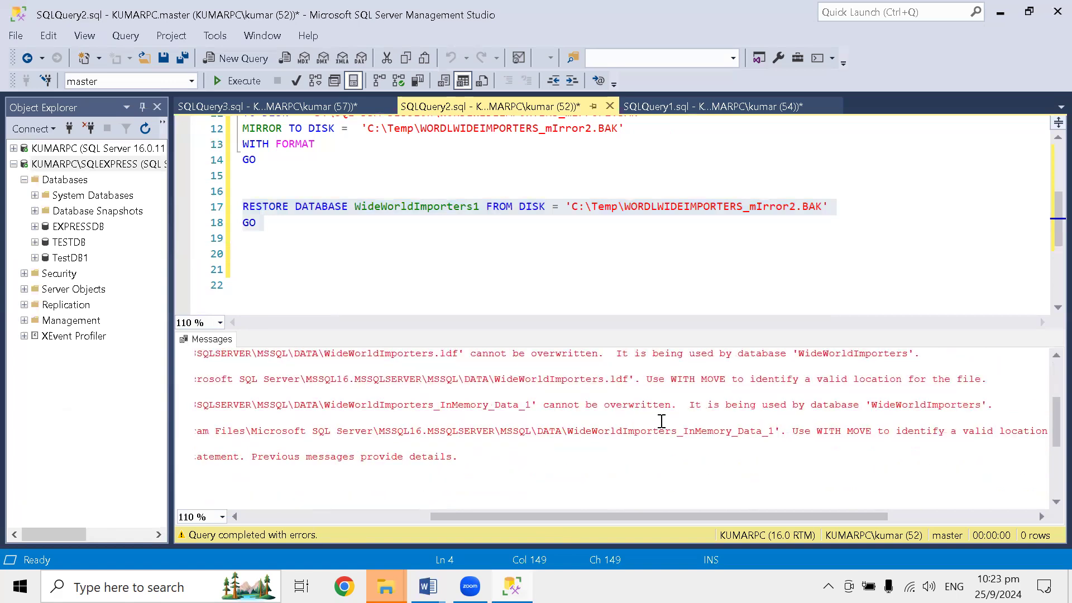
pyautogui.scroll(3, 651, 420)
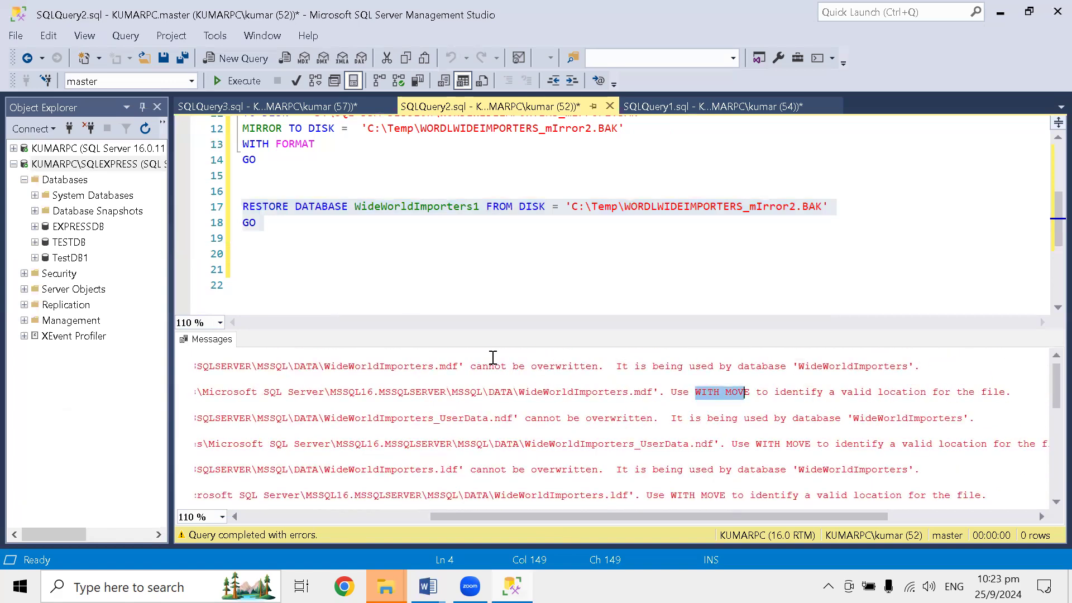
# Look at the BACKUP DATABASE scripts at the start of SQLQuery2.sql and expand the default server instance's databases.
pyautogui.click(338, 243)
pyautogui.scroll(1, 356, 203)
pyautogui.scroll(3, 355, 203)
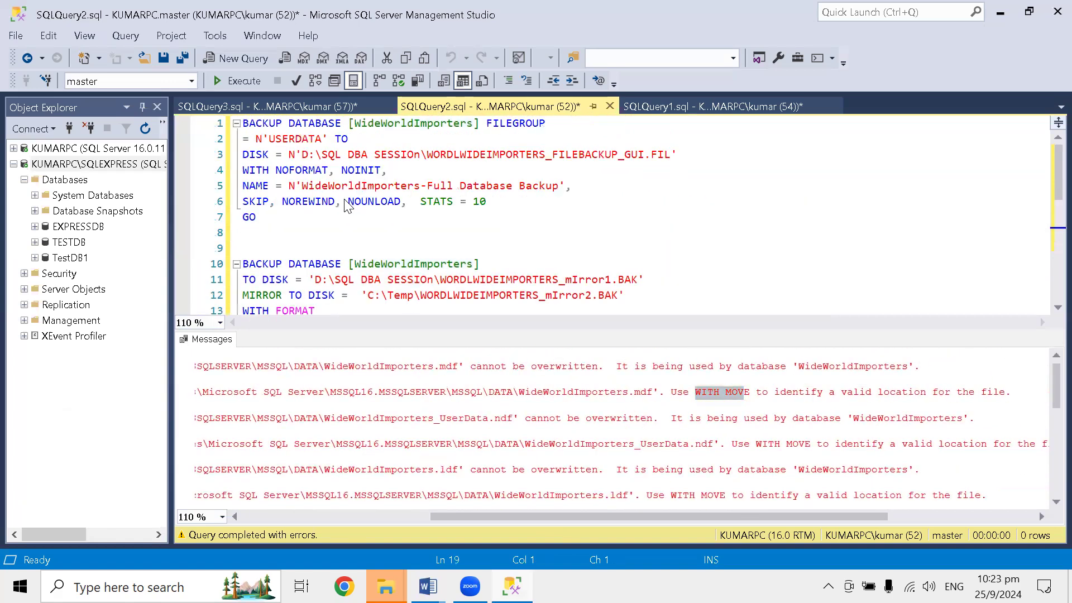
pyautogui.click(13, 148)
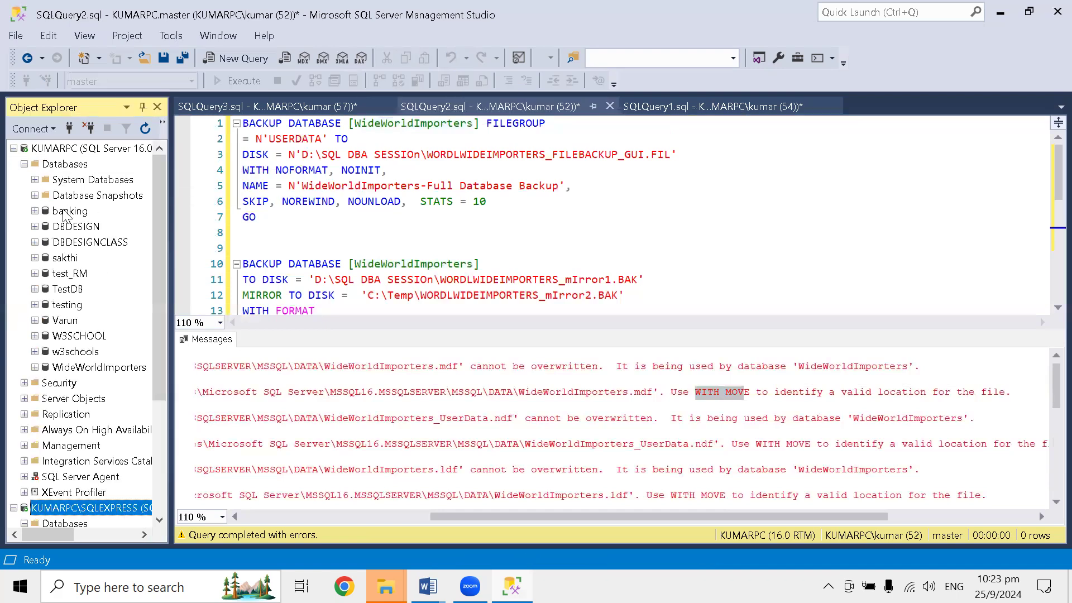
# Switch to File Explorer, check the WWI_FULLBACKUP files in the SQL DBA SESSIOn folder, and return to SQL Server Management Studio.
pyautogui.click(386, 587)
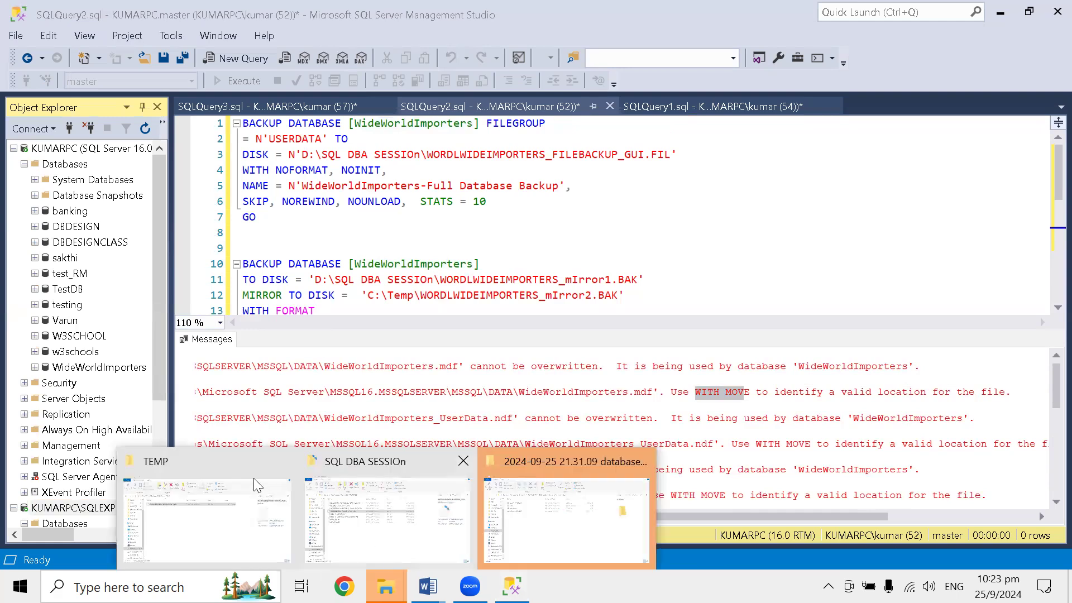
pyautogui.click(393, 464)
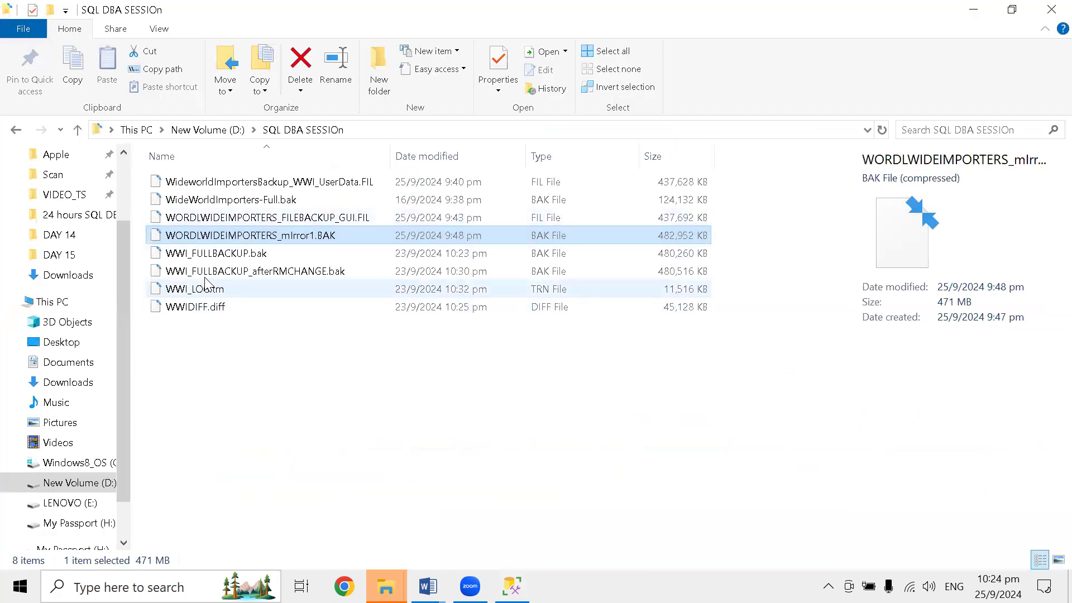
pyautogui.click(207, 273)
pyautogui.click(208, 256)
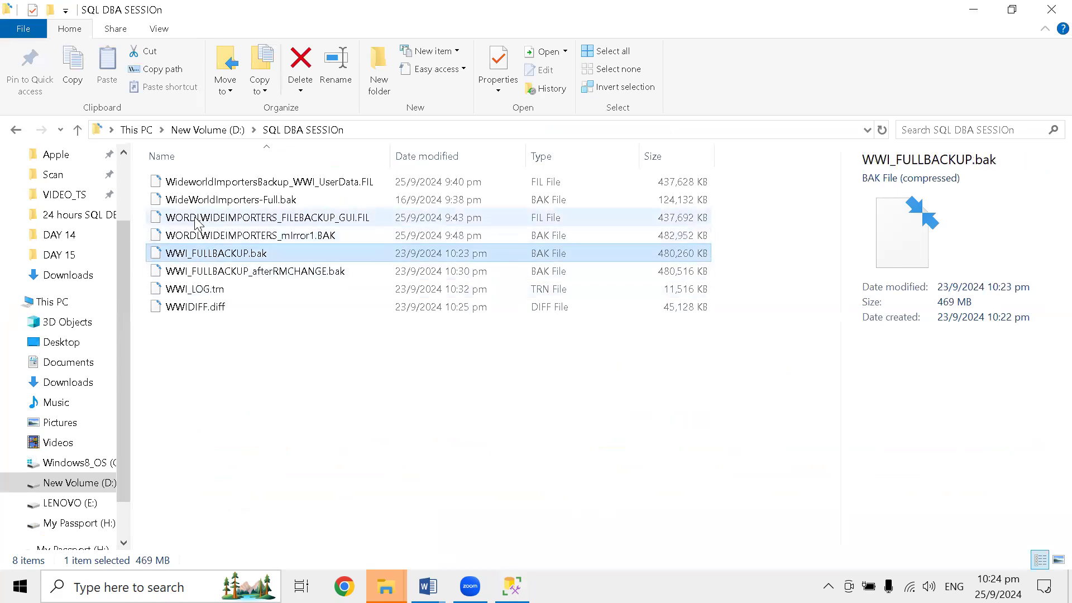
pyautogui.click(512, 586)
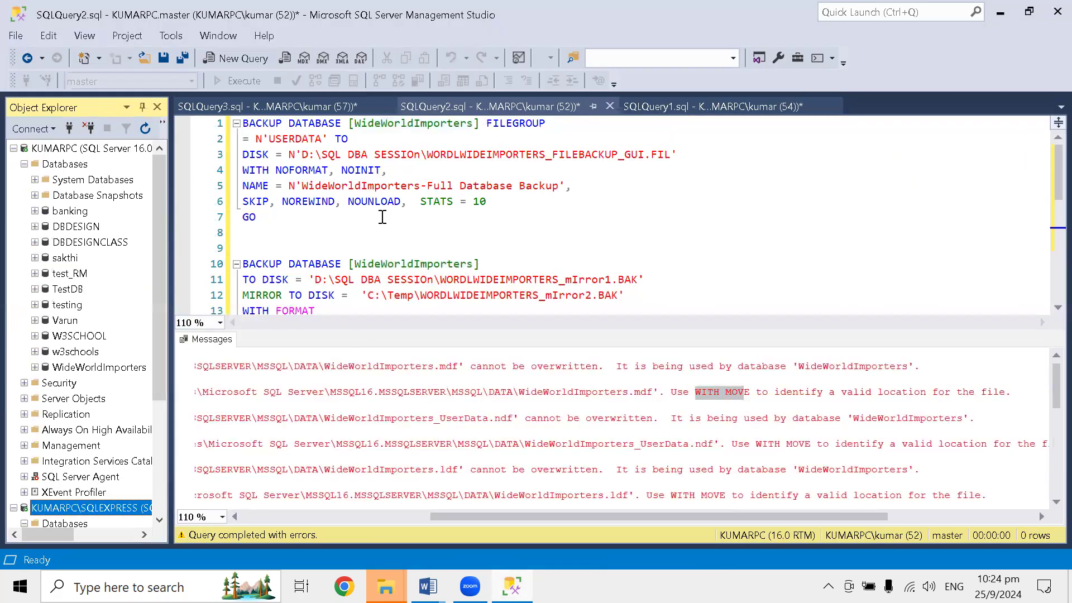
# Script a full disk backup of the default instance's banking database to a new query.
pyautogui.rightClick(77, 212)
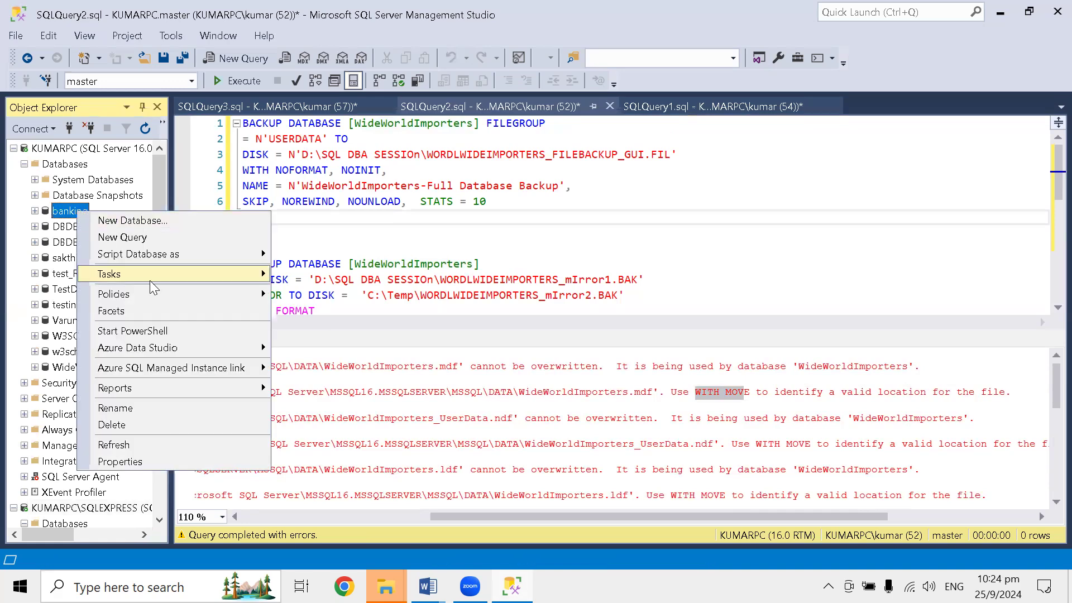
pyautogui.moveTo(149, 280)
pyautogui.click(328, 239)
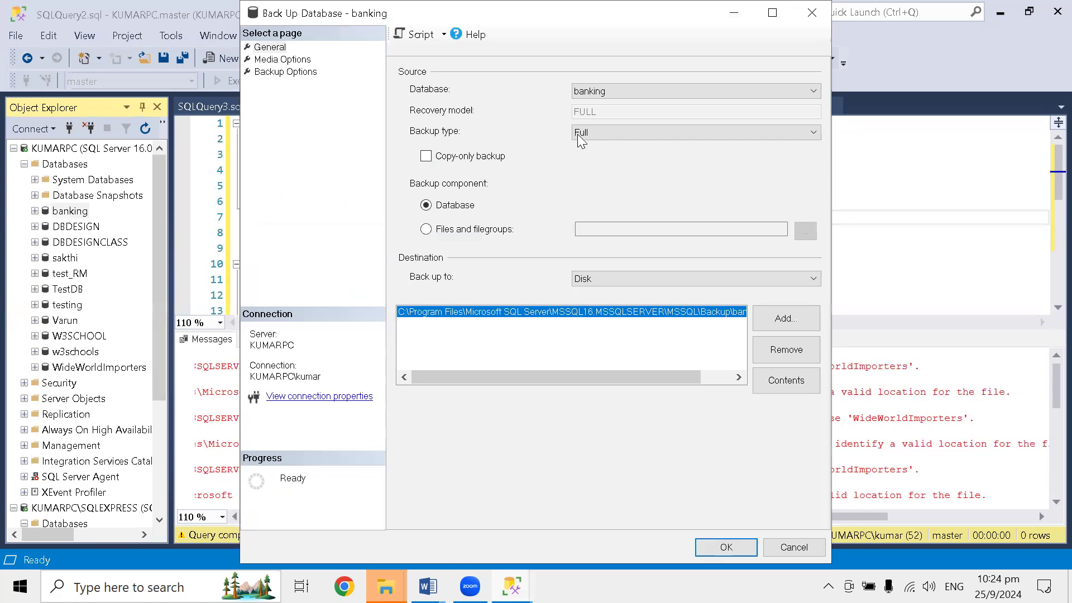
pyautogui.click(432, 34)
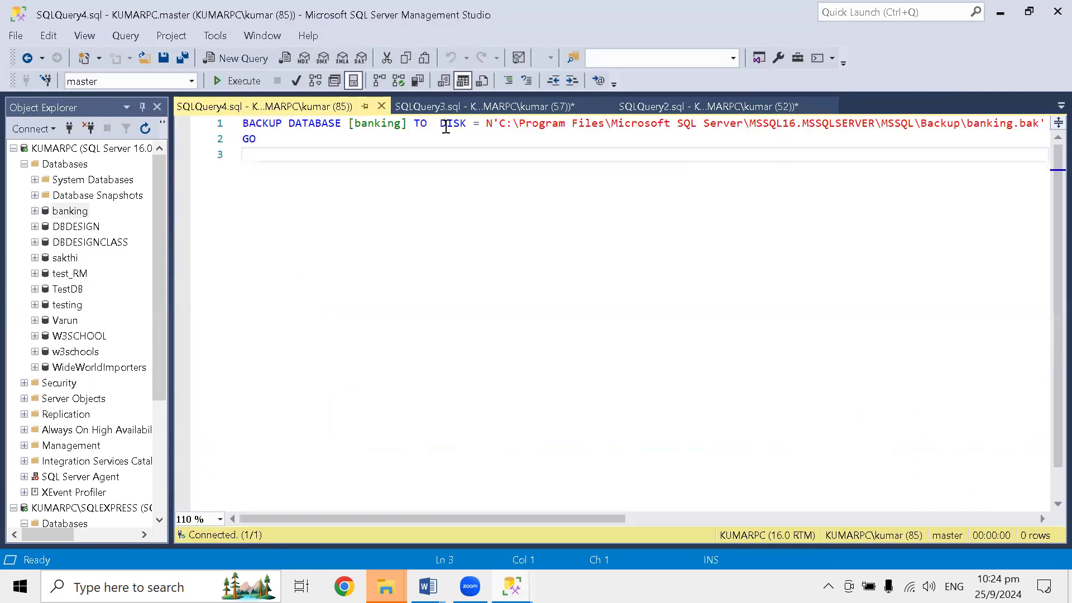
# Break the BACKUP DATABASE [banking] statement so the DISK and WITH clauses each start on their own line.
pyautogui.click(437, 124)
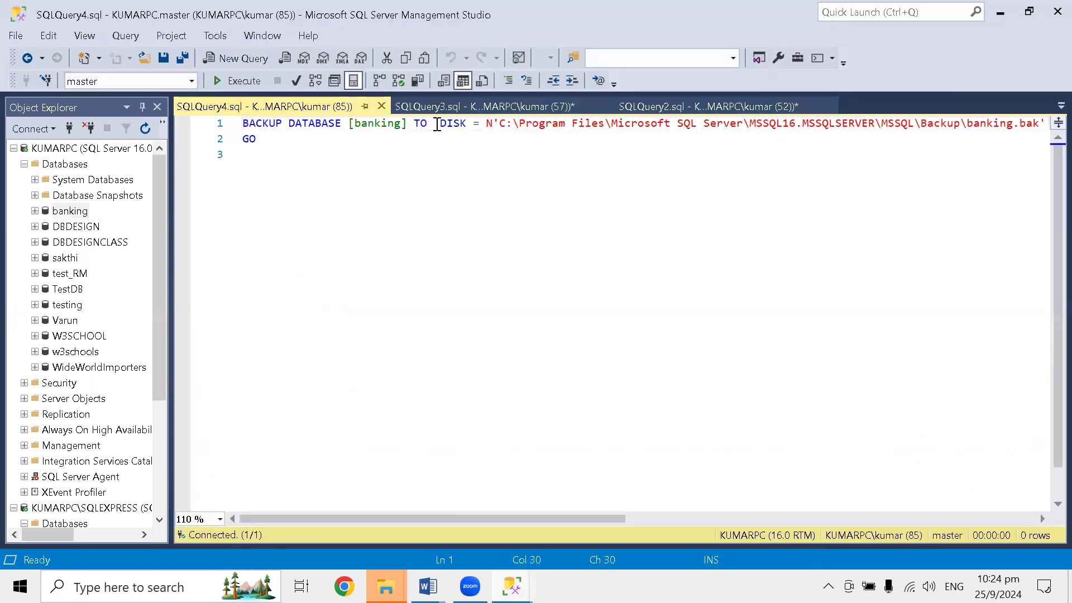
pyautogui.press('Return')
pyautogui.click(845, 139)
pyautogui.press('Return')
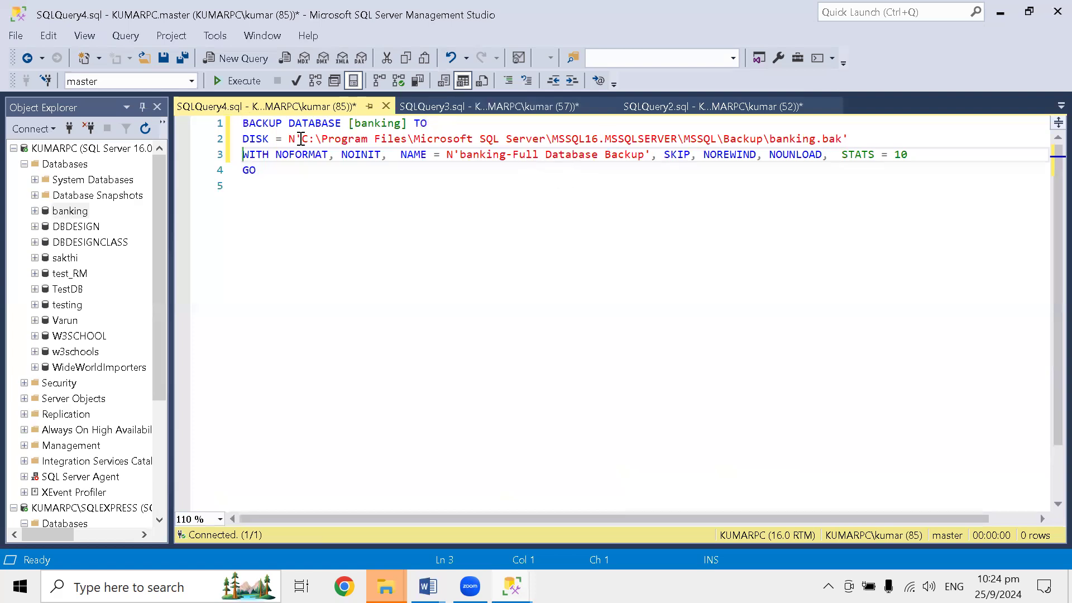
# Replace the folder in the banking backup's DISK path with D:\SQL DBA SESSIOn, copying the path from File Explorer.
pyautogui.moveTo(301, 138); pyautogui.dragTo(598, 154)
pyautogui.write('D')
pyautogui.moveTo(386, 586)
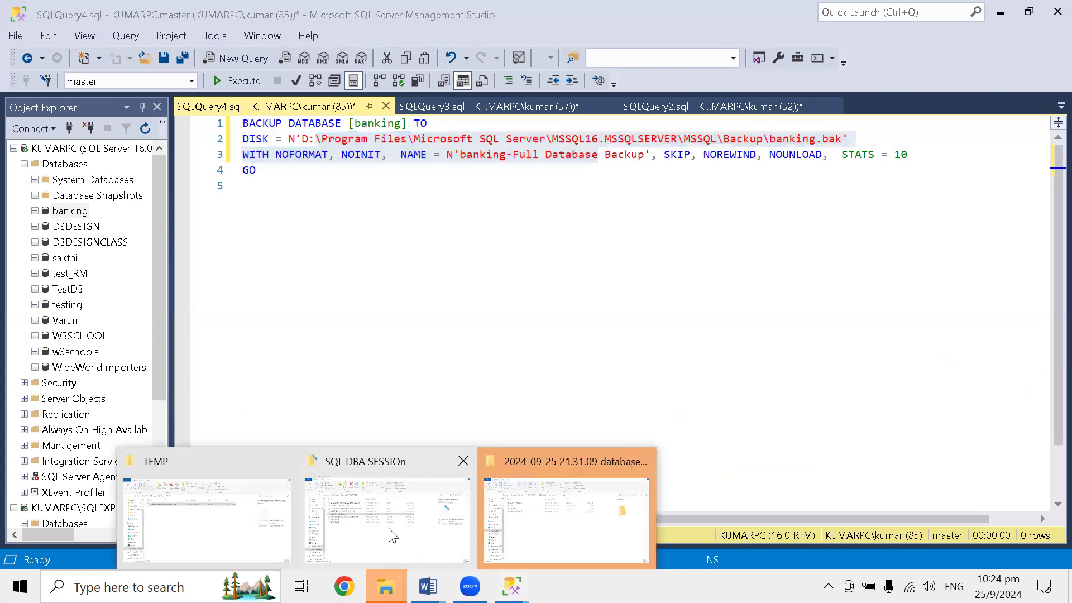
pyautogui.click(380, 514)
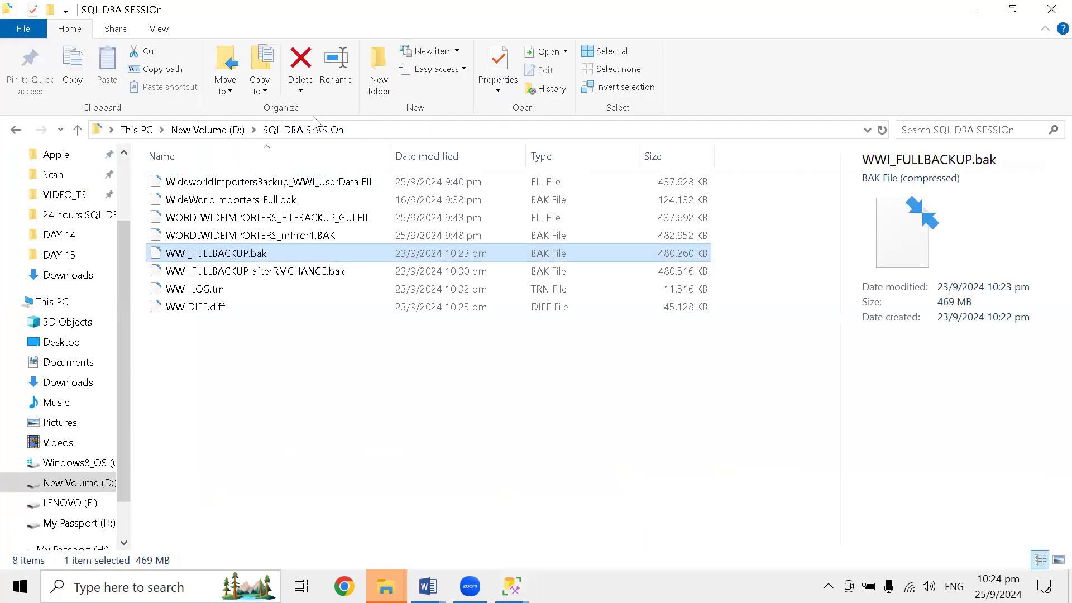
pyautogui.click(332, 128)
pyautogui.hotkey('ctrl', 'c')
pyautogui.hotkey('alt', 'Tab')
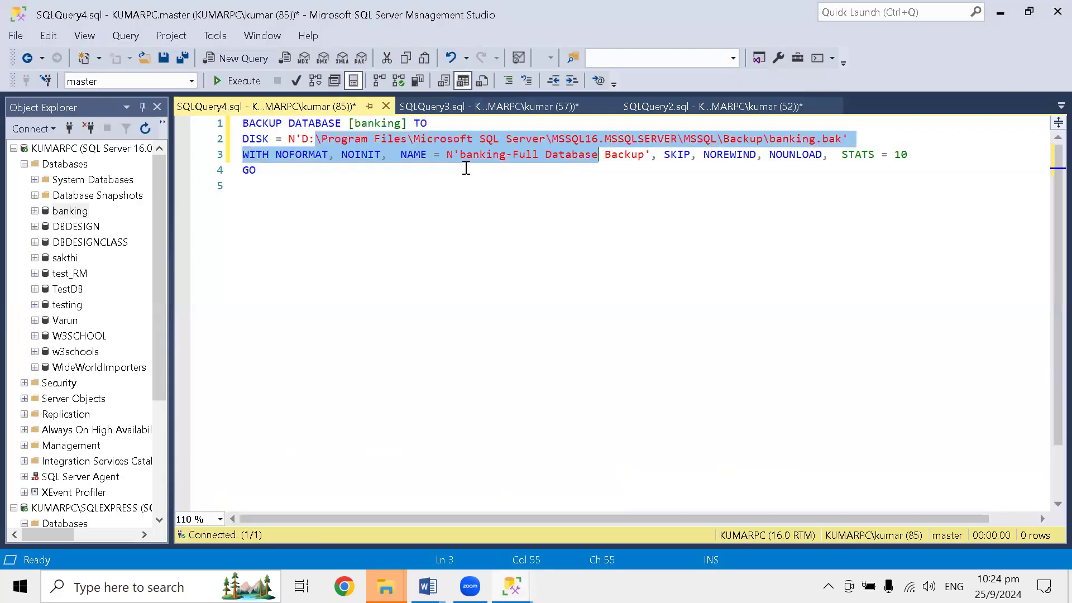
pyautogui.click(315, 138)
pyautogui.moveTo(303, 139); pyautogui.dragTo(757, 141)
pyautogui.hotkey('ctrl', 'v')
pyautogui.click(531, 202)
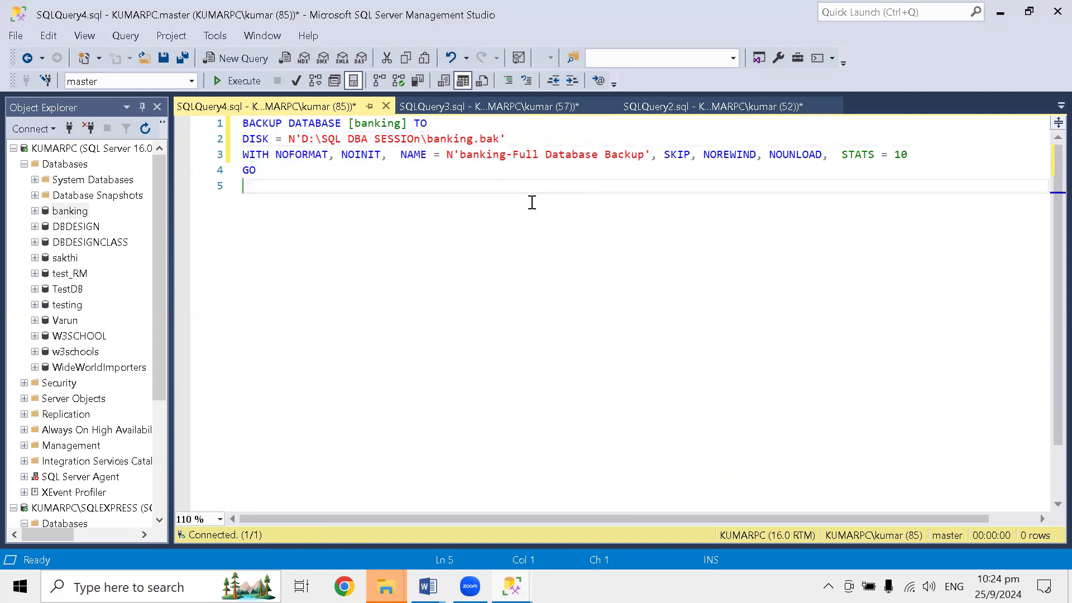
# Name the backup file banking_full.bak and execute the BACKUP DATABASE [banking] script.
pyautogui.click(472, 140)
pyautogui.write('_full')
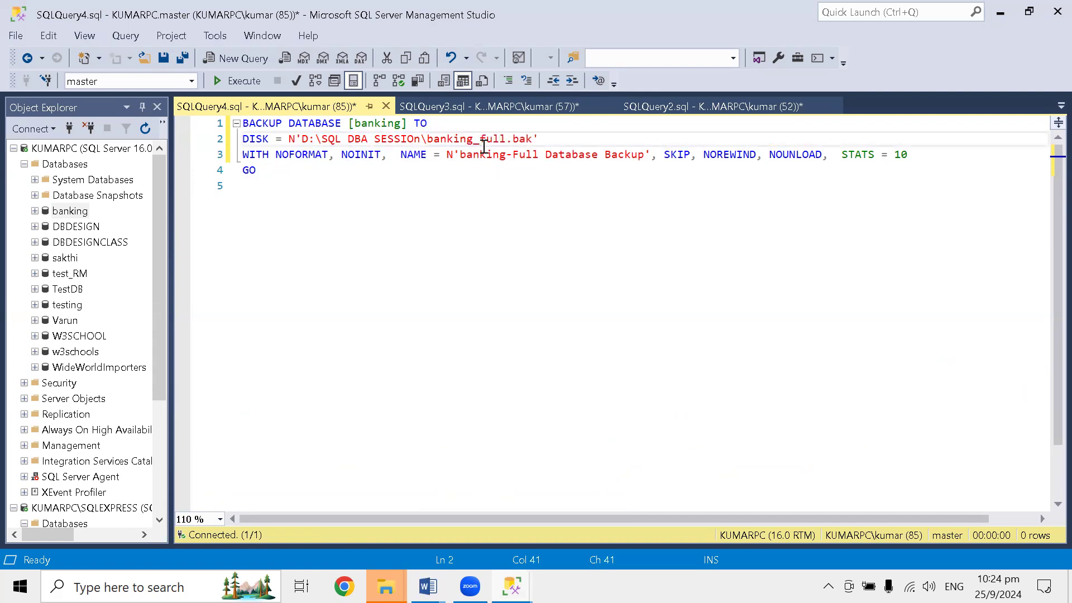
pyautogui.press('F5')
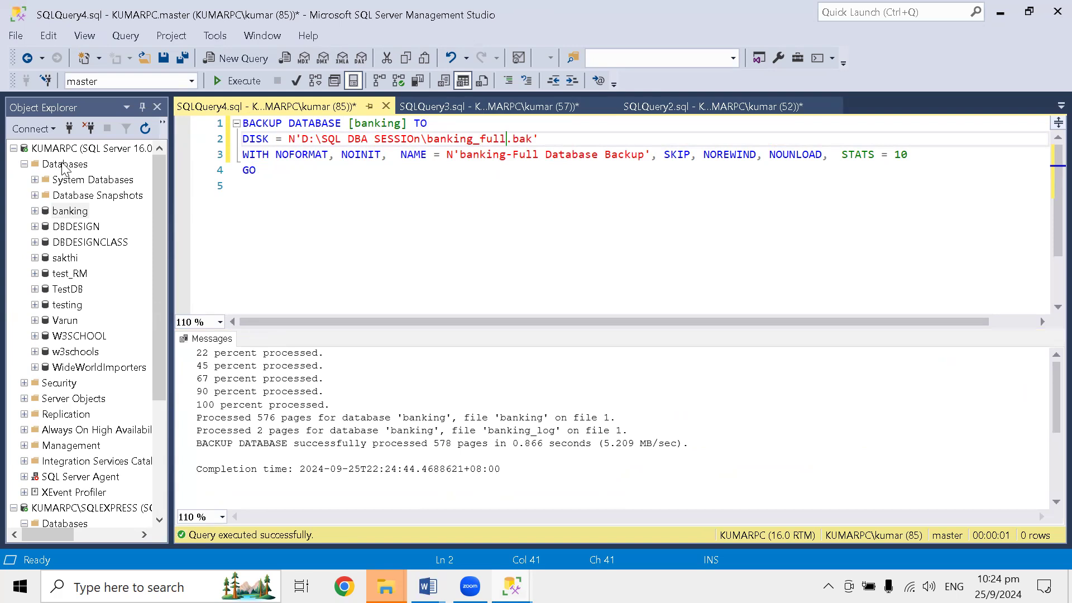
# Start a database restore on the SQLEXPRESS instance, using a backup device as the source and opening its device selection.
pyautogui.click(24, 164)
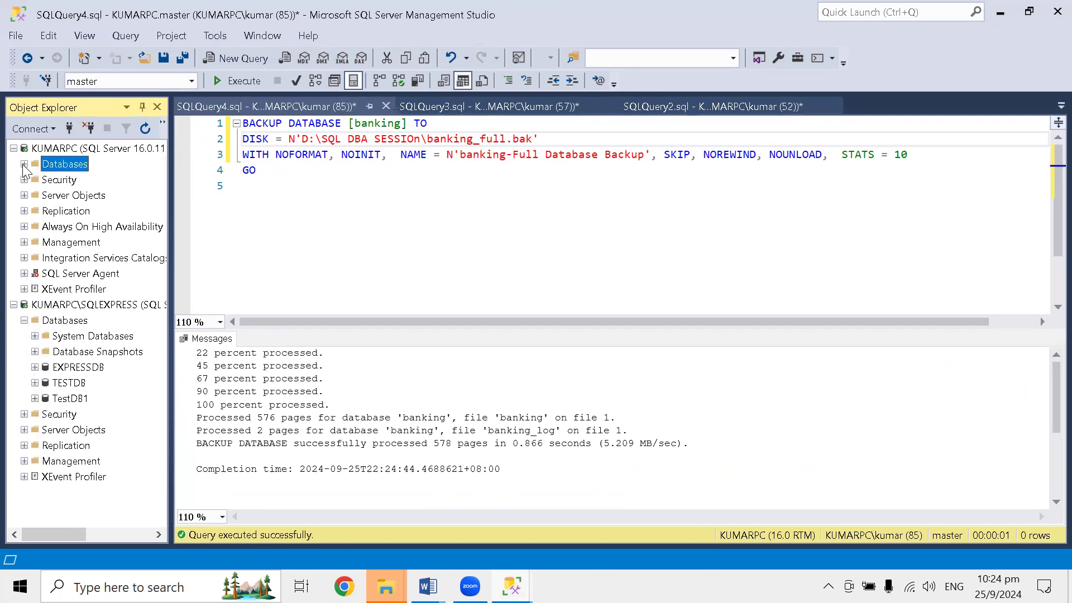
pyautogui.rightClick(71, 322)
pyautogui.click(132, 366)
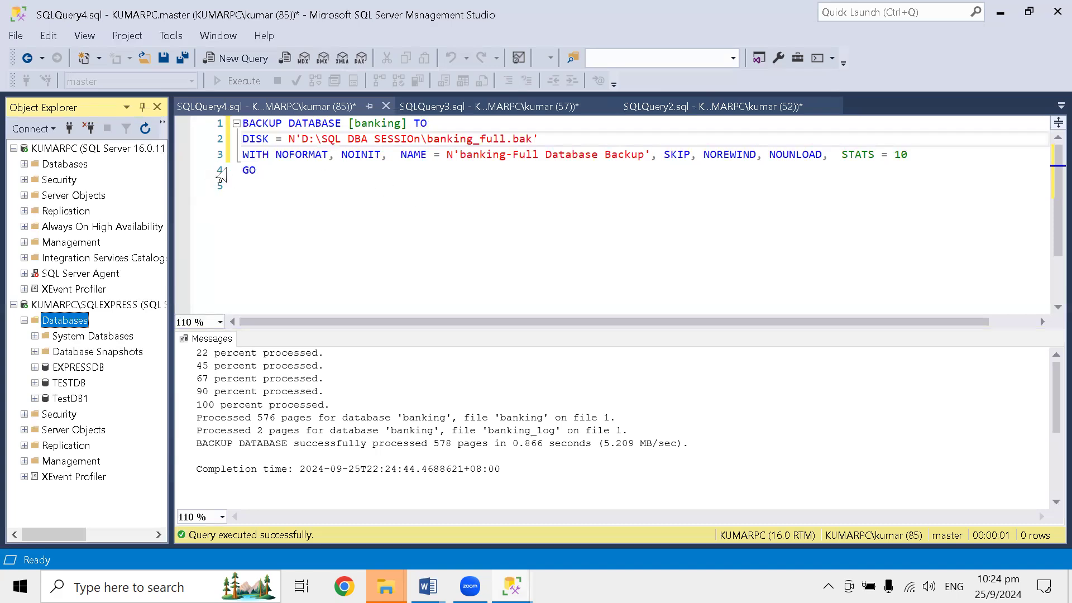
pyautogui.click(321, 148)
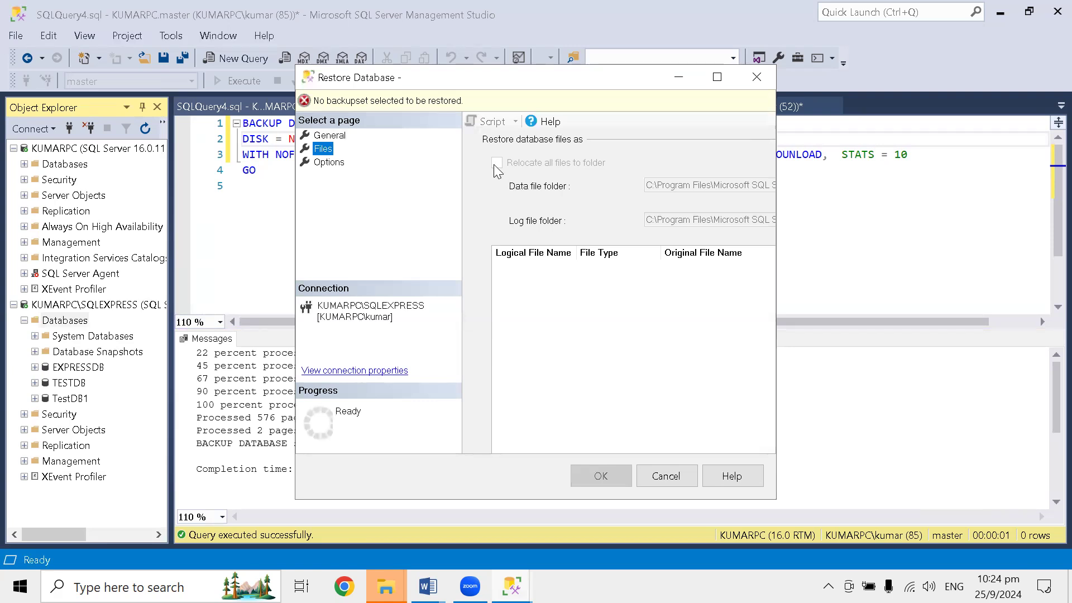
pyautogui.click(329, 139)
pyautogui.click(495, 180)
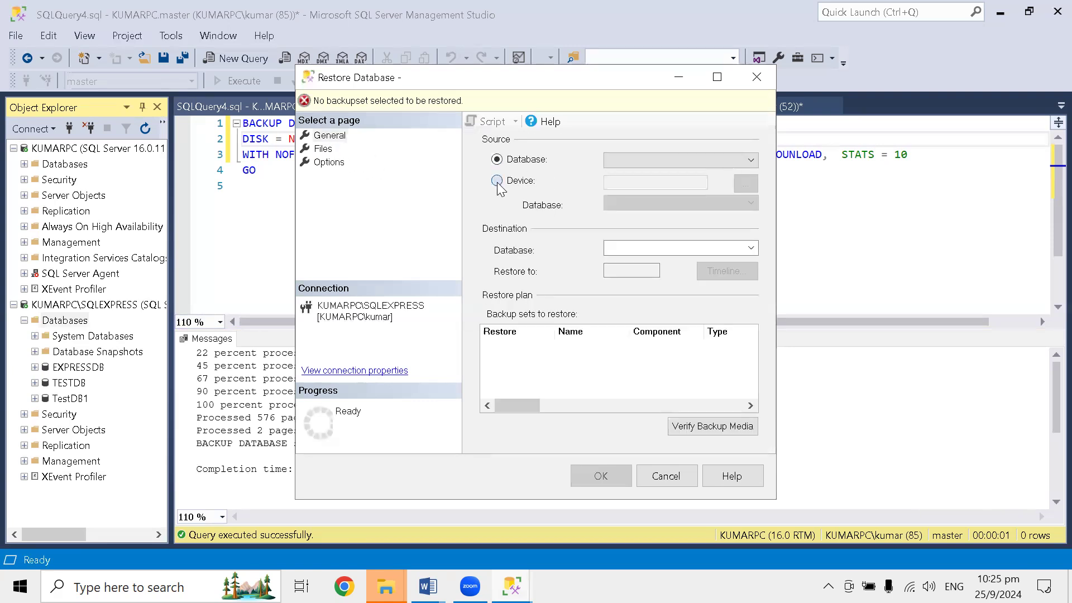
pyautogui.click(746, 183)
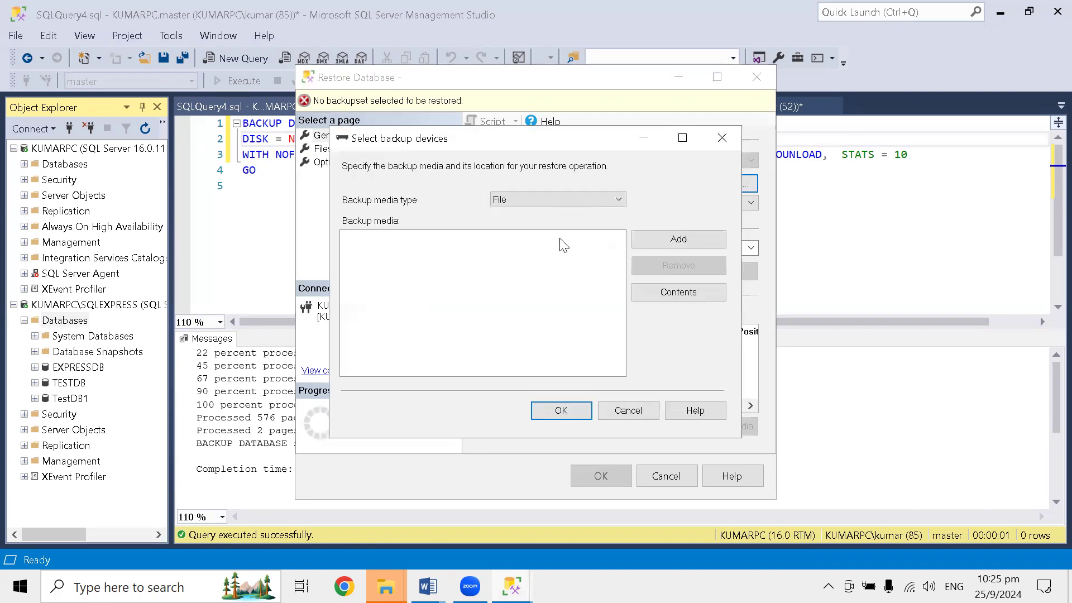
# Add banking_full.bak from D:\SQL DBA SESSIOn as the backup media and accept it as the restore source.
pyautogui.click(654, 238)
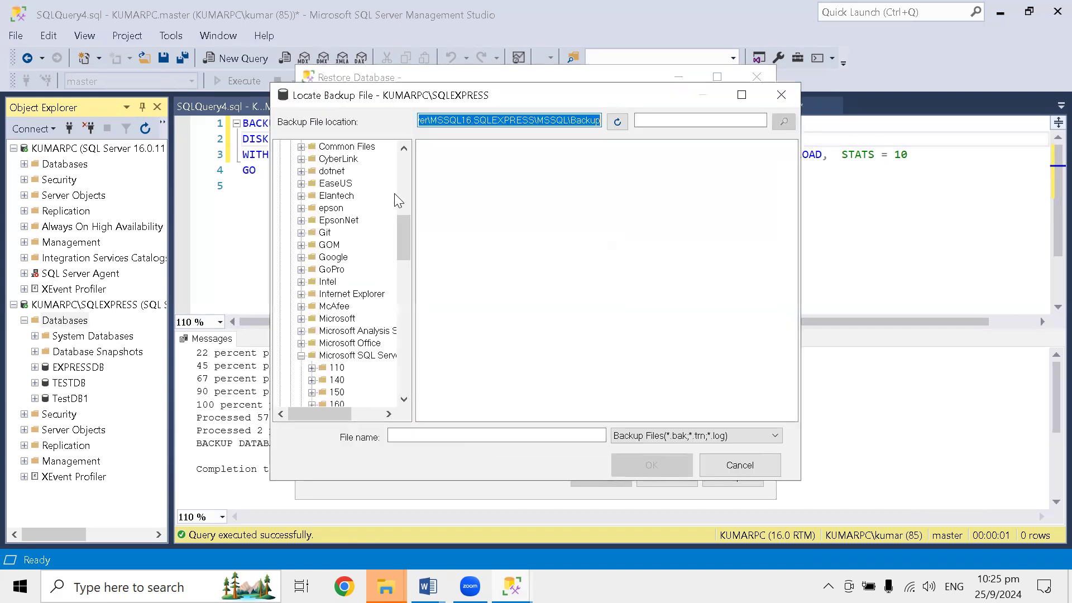
pyautogui.scroll(10, 411, 241)
pyautogui.click(280, 147)
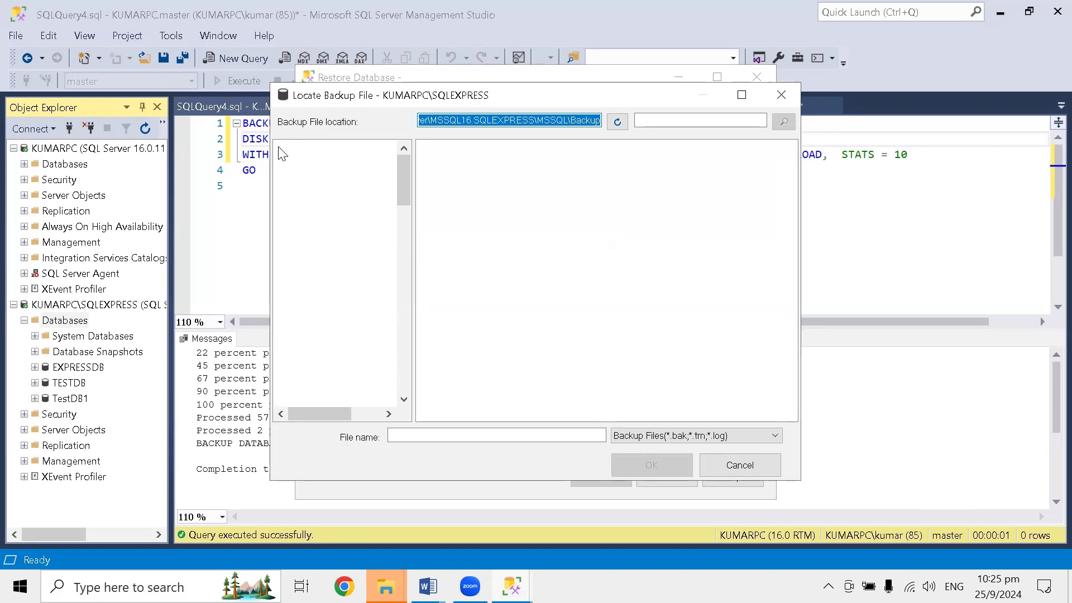
pyautogui.click(280, 159)
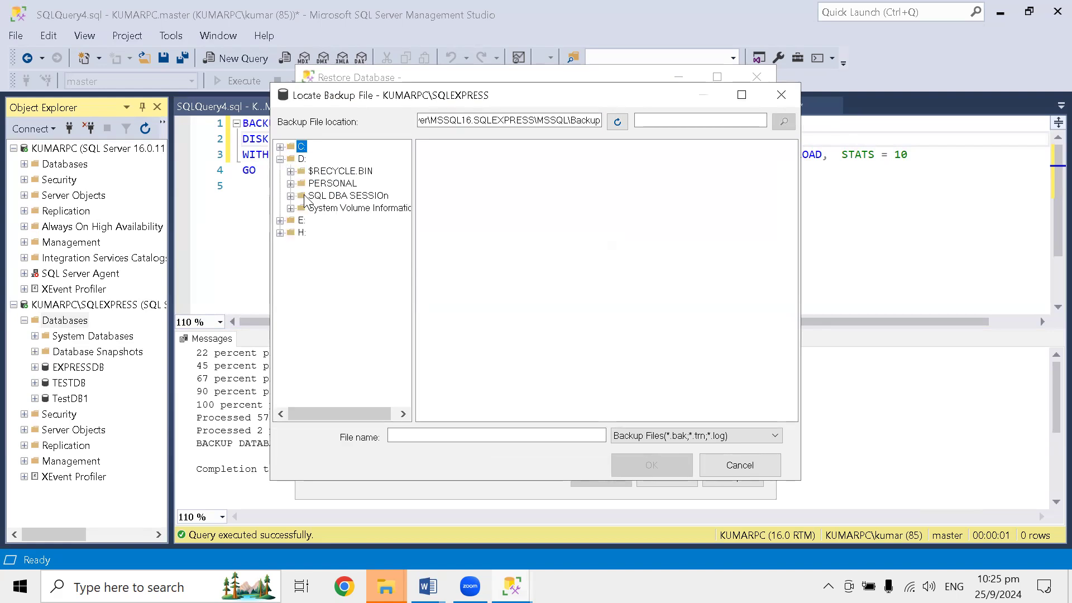
pyautogui.click(341, 196)
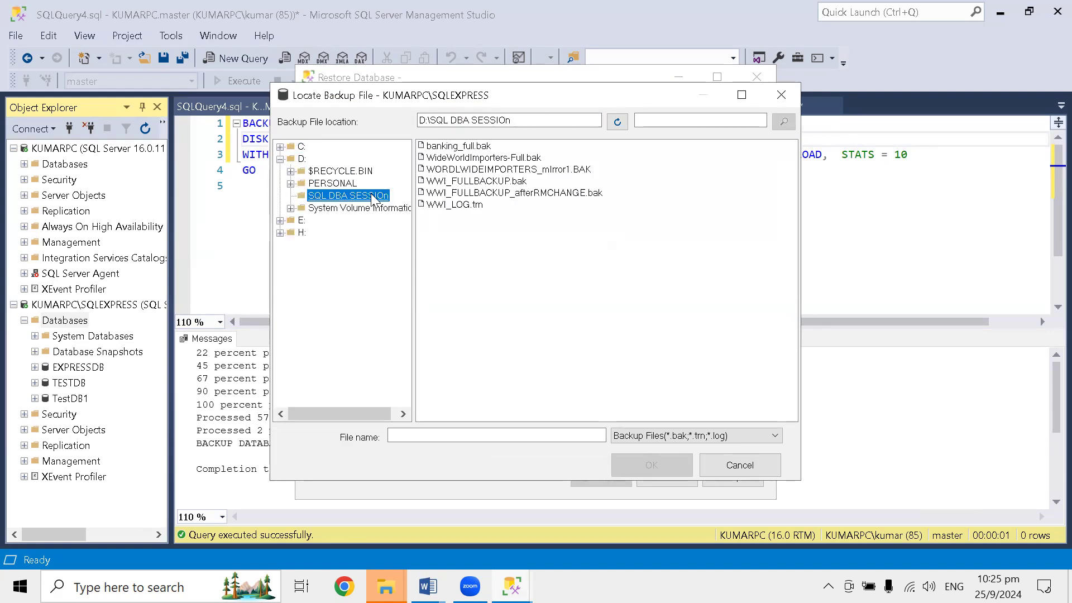
pyautogui.click(459, 150)
pyautogui.click(651, 465)
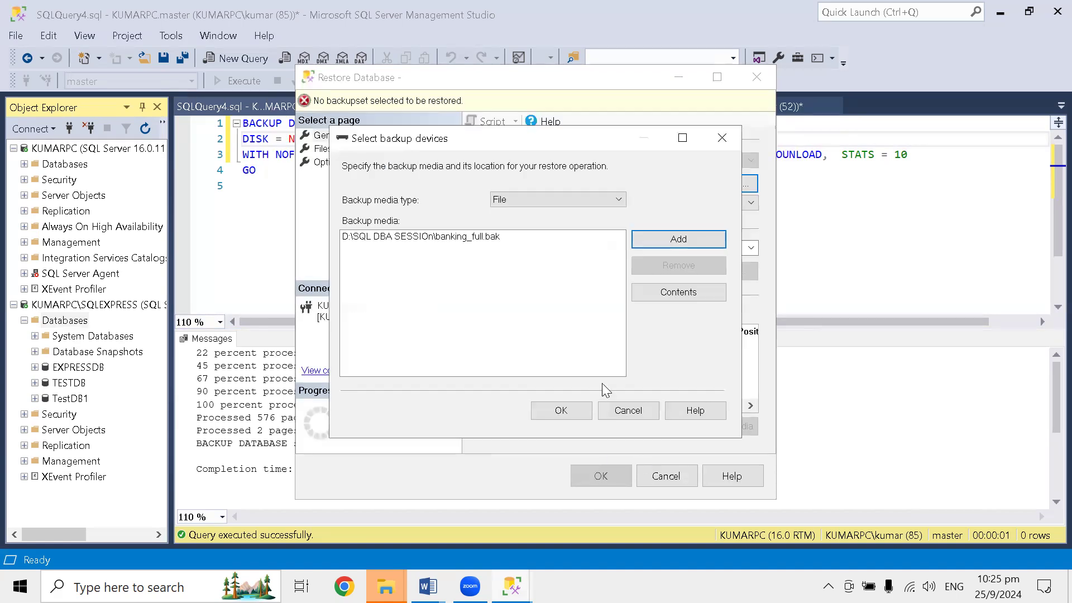
pyautogui.click(479, 244)
pyautogui.click(575, 410)
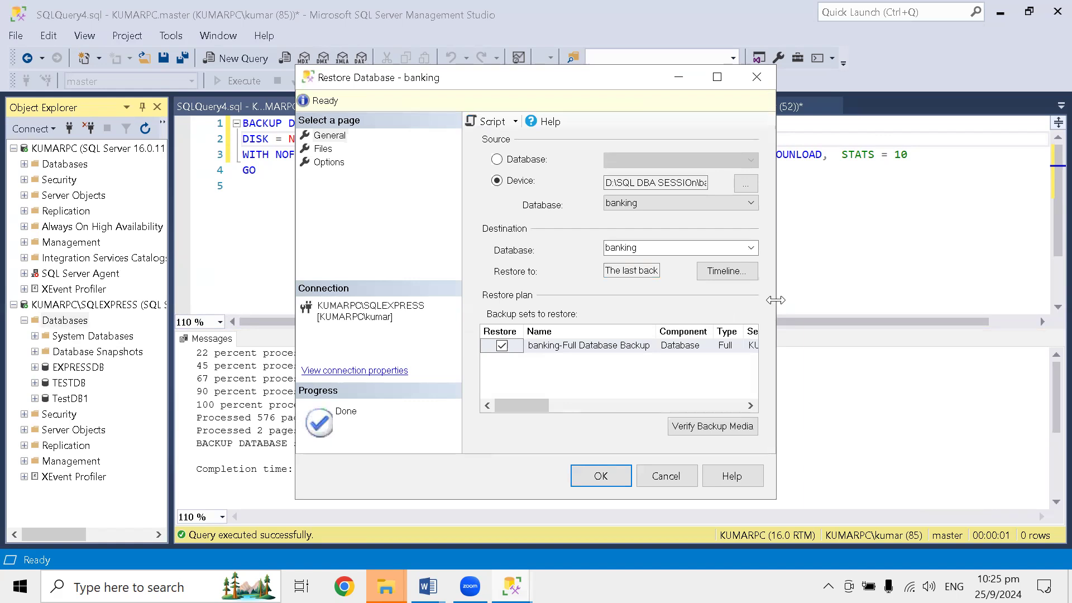
# Widen the restore dialog, check the default instance's banking database, collapse that instance and return to the restore dialog.
pyautogui.moveTo(775, 300); pyautogui.dragTo(1055, 294)
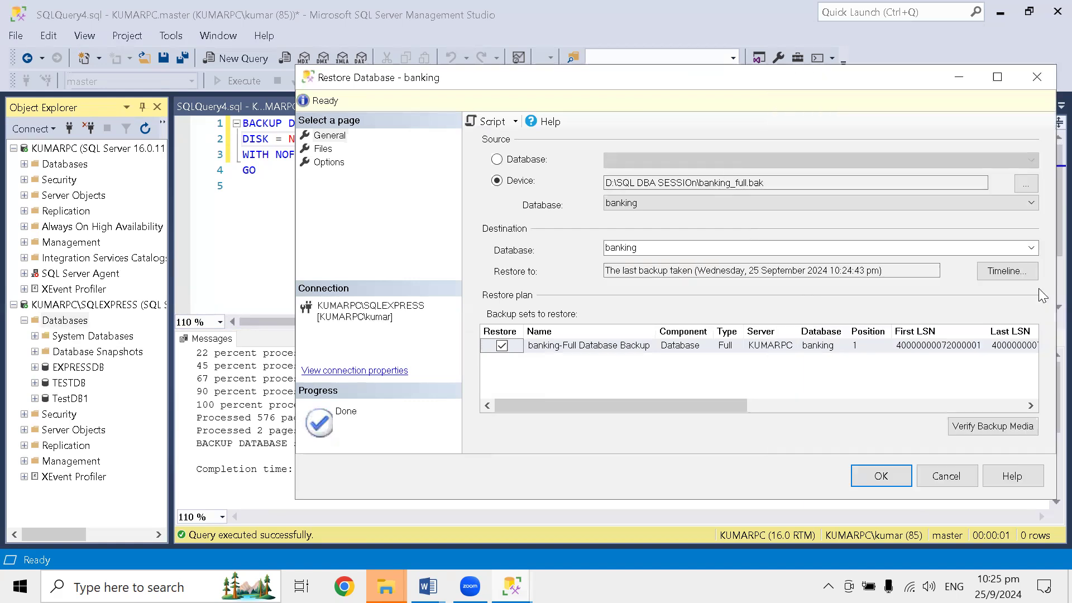
pyautogui.click(24, 164)
pyautogui.click(63, 211)
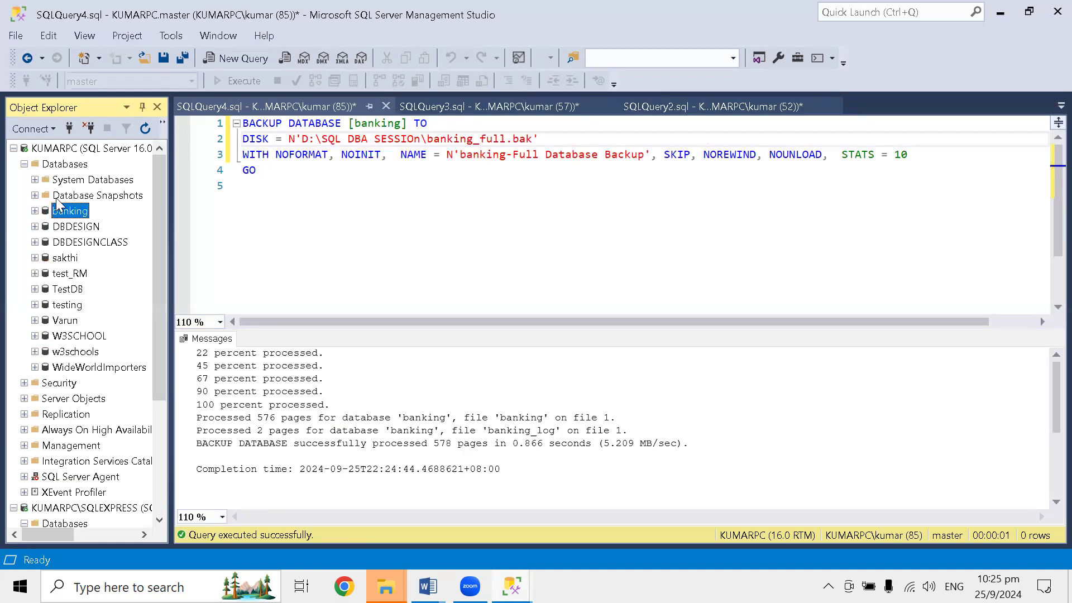
pyautogui.click(13, 148)
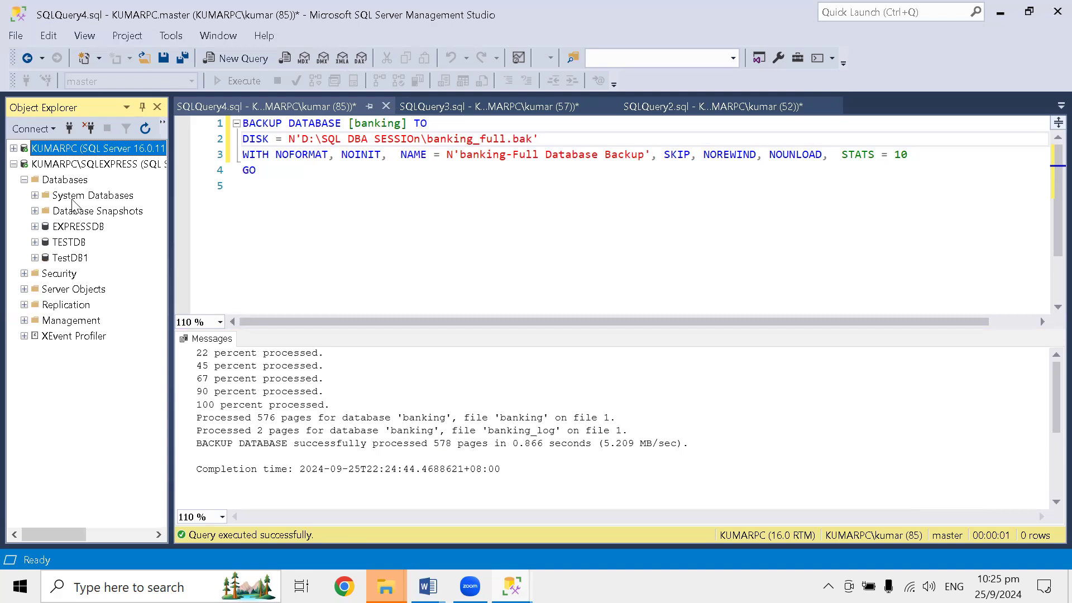
pyautogui.hotkey('alt', 'Tab')
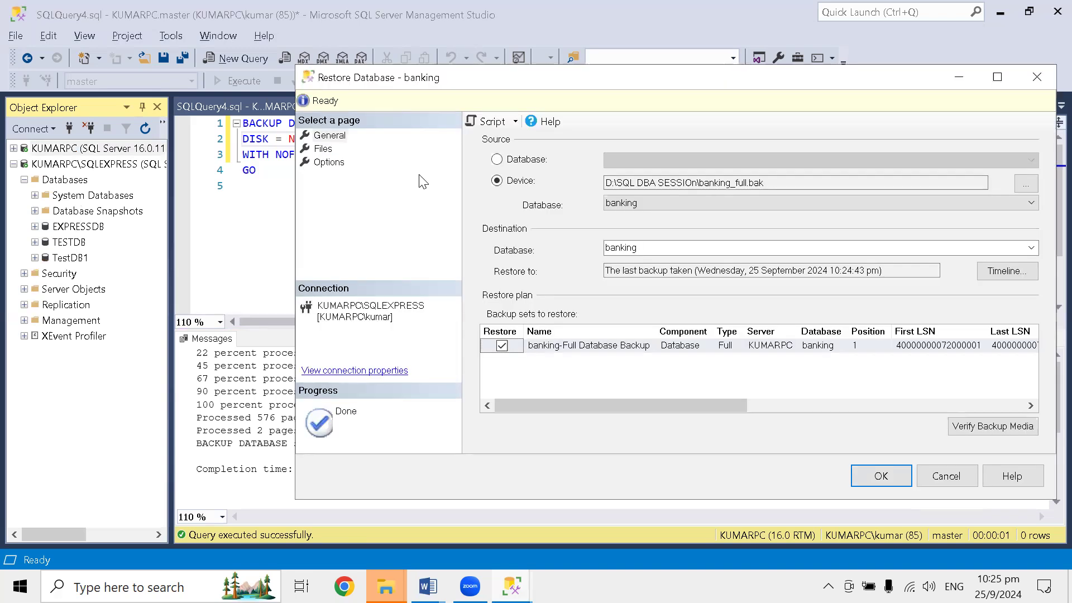
# Review the banking full backup's position, LSN, date and size columns in the restore plan.
pyautogui.moveTo(582, 403); pyautogui.dragTo(836, 423)
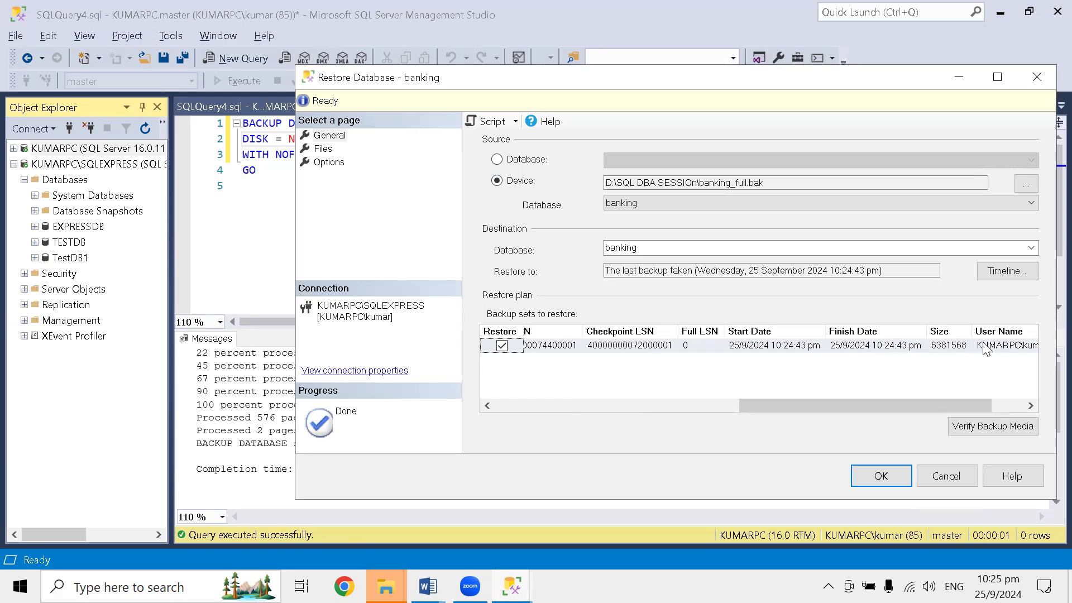
pyautogui.moveTo(928, 407); pyautogui.dragTo(760, 441)
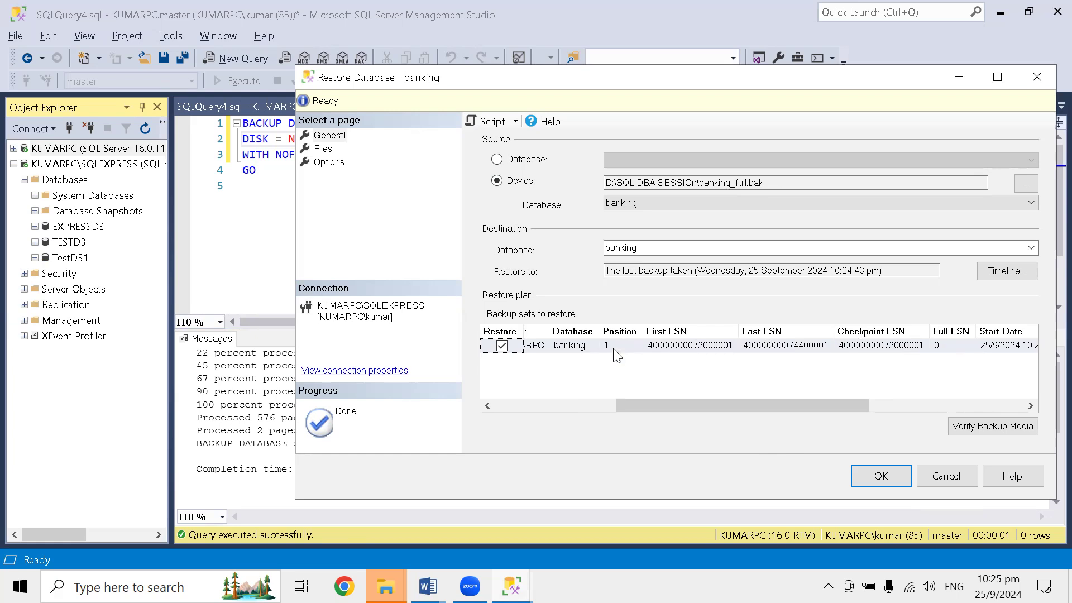
pyautogui.moveTo(647, 406); pyautogui.dragTo(555, 406)
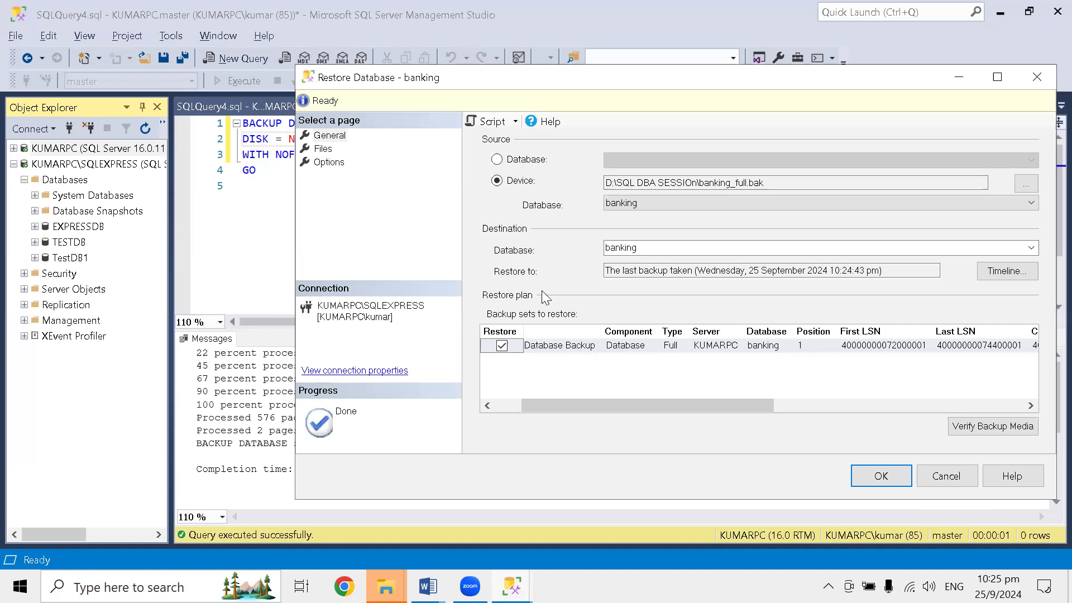
# Show the banking restore's file locations and turn off relocating all files to a folder.
pyautogui.click(323, 149)
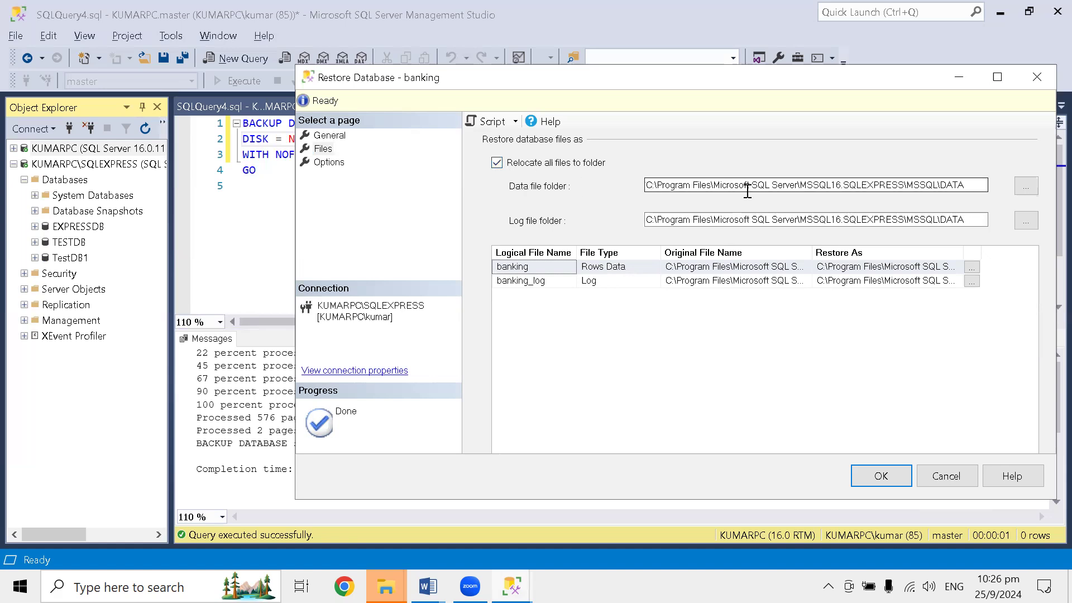
pyautogui.click(496, 163)
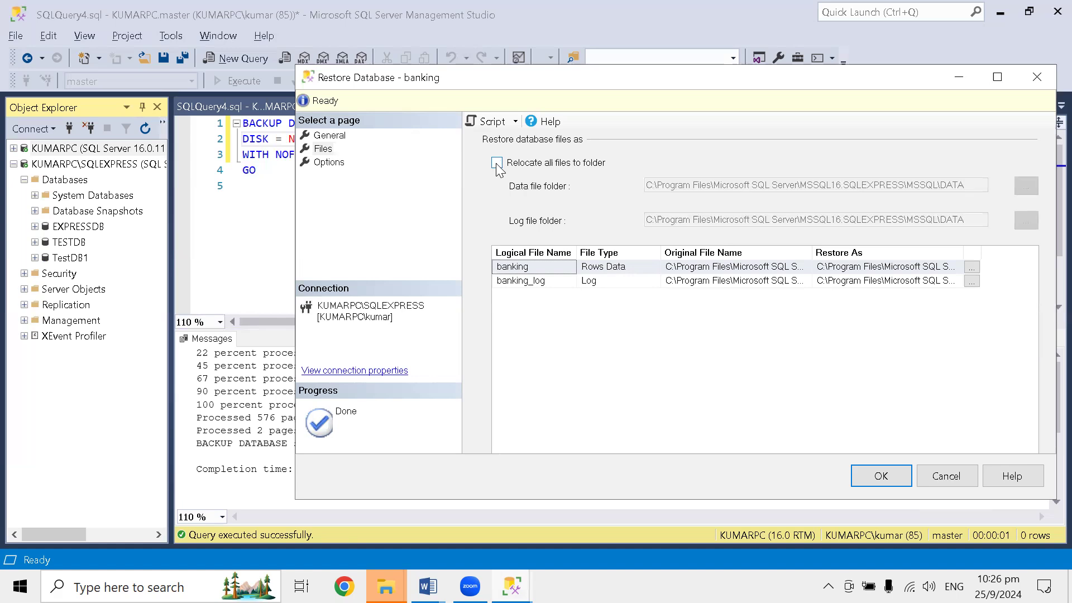
# Switch the restore's recovery state to RESTORE WITH NORECOVERY and back to RESTORE WITH RECOVERY.
pyautogui.click(329, 161)
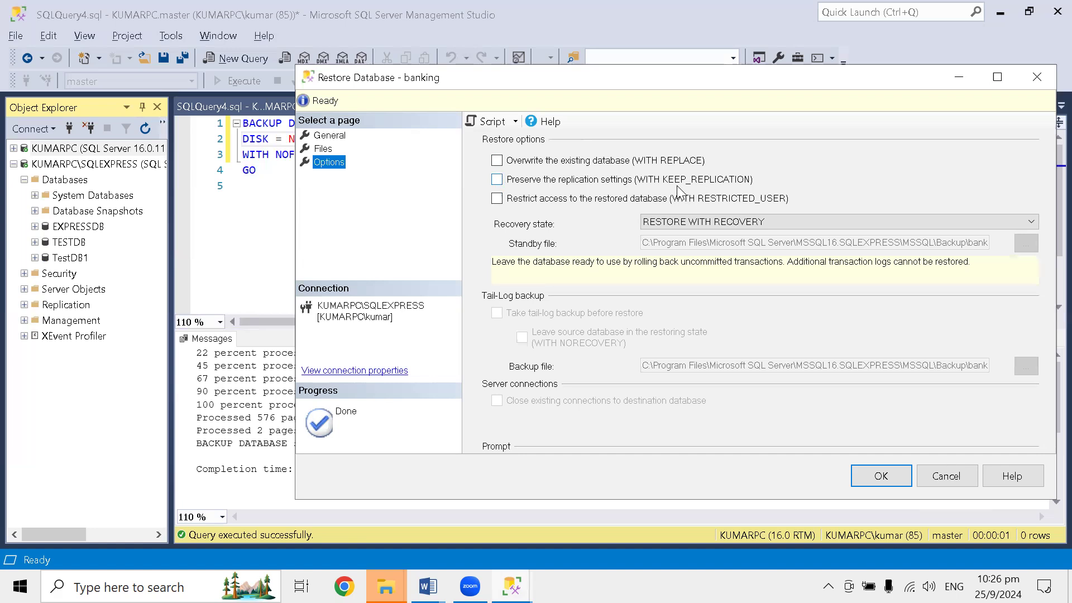
pyautogui.click(661, 229)
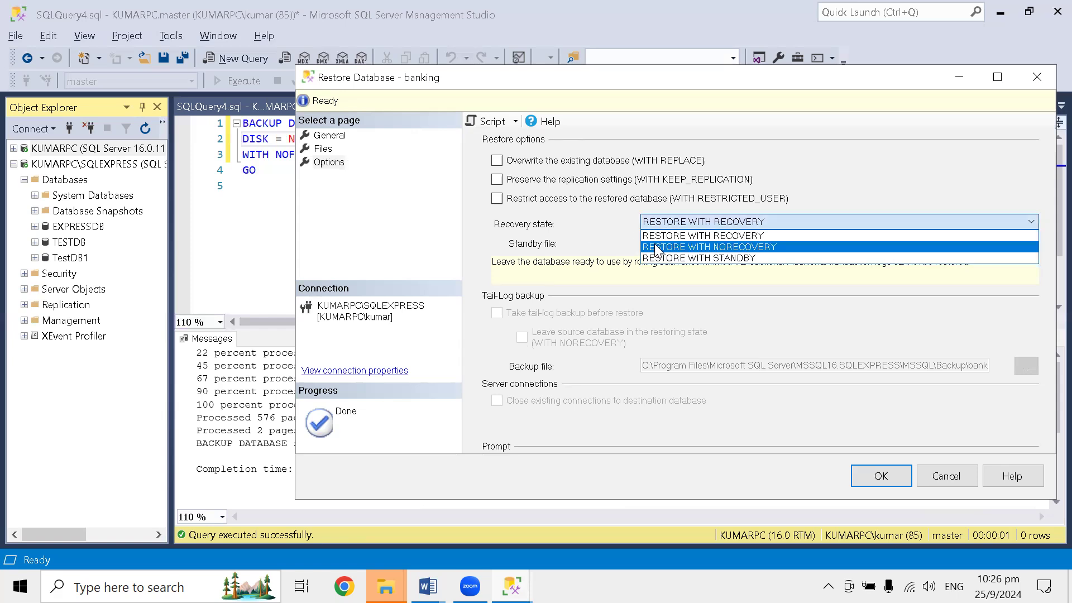
pyautogui.click(657, 249)
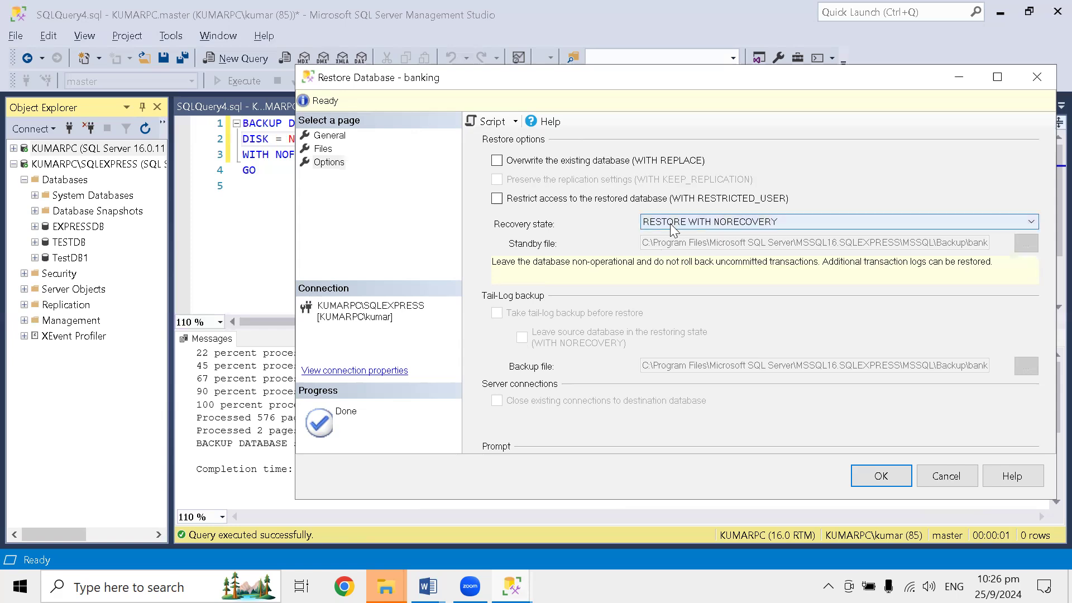
pyautogui.click(670, 223)
pyautogui.click(673, 233)
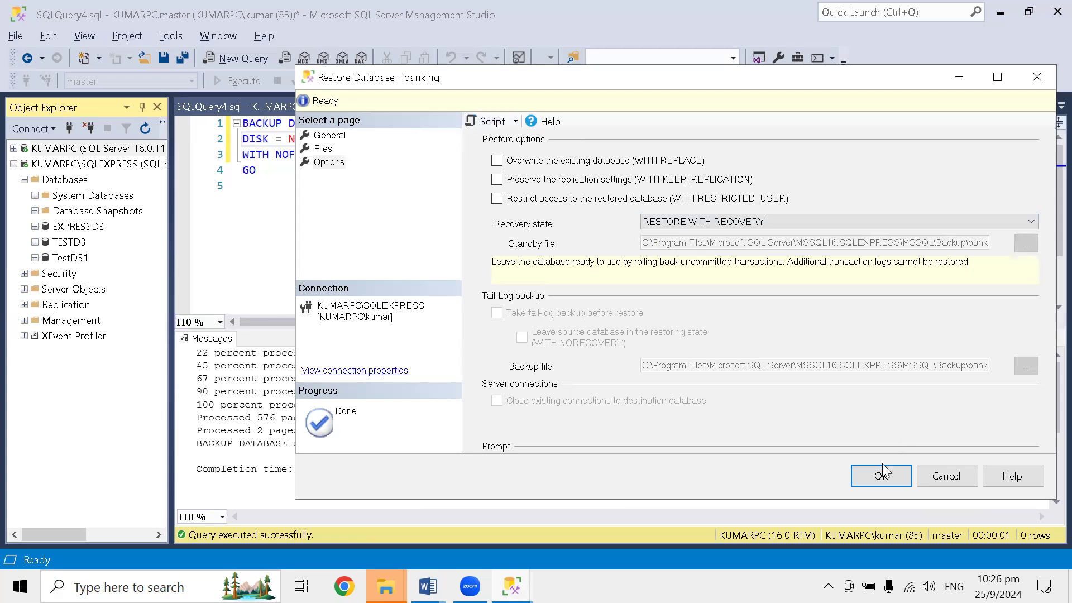
# Script the banking restore to a query window and put the WITH options starting at FILE = 1 on their own line.
pyautogui.click(489, 124)
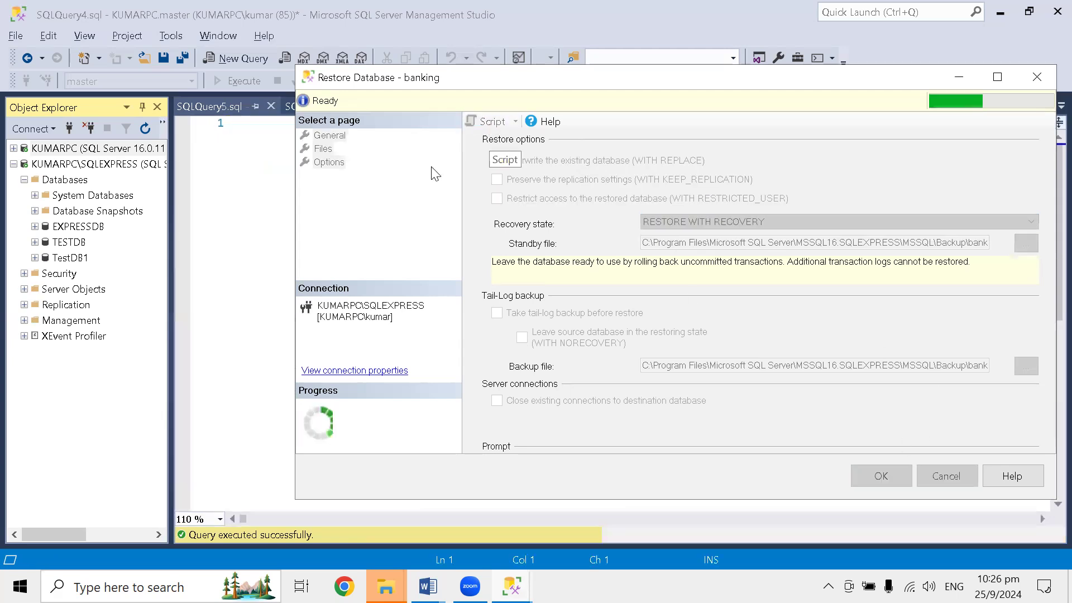
pyautogui.click(268, 215)
pyautogui.click(797, 139)
pyautogui.press('Return')
pyautogui.click(437, 220)
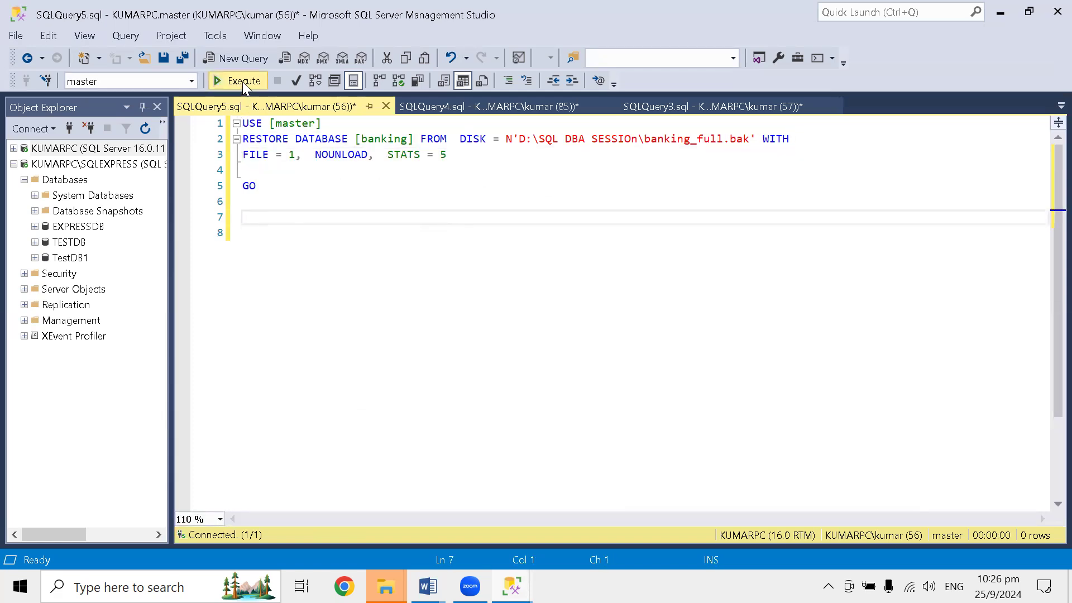
# Copy the restore script into a new query connected to the SQLEXPRESS instance and execute it.
pyautogui.click(95, 159)
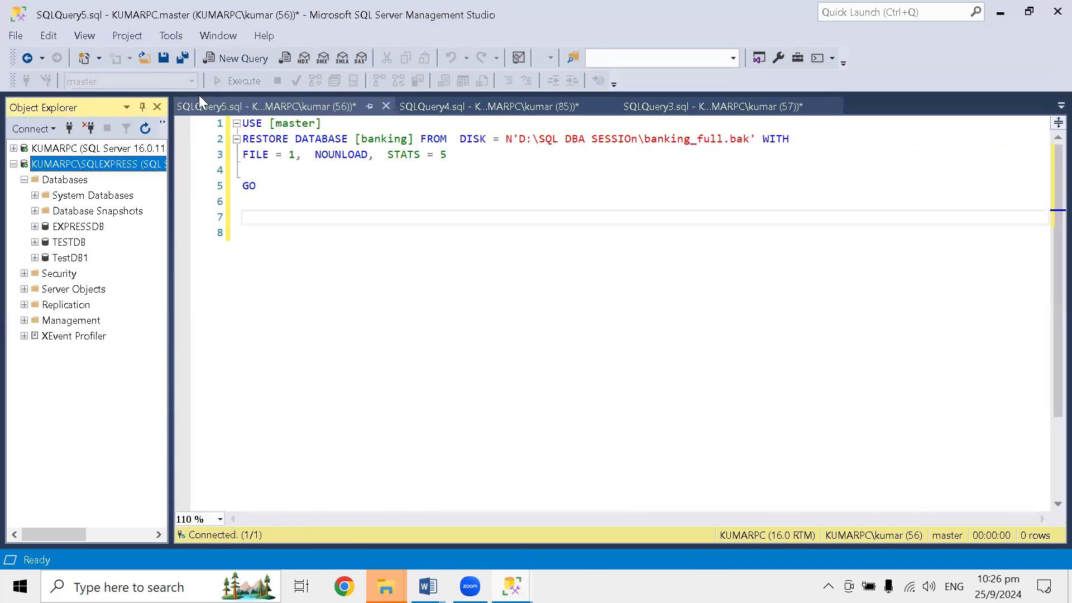
pyautogui.click(323, 223)
pyautogui.moveTo(292, 185); pyautogui.dragTo(217, 123)
pyautogui.hotkey('ctrl', 'c')
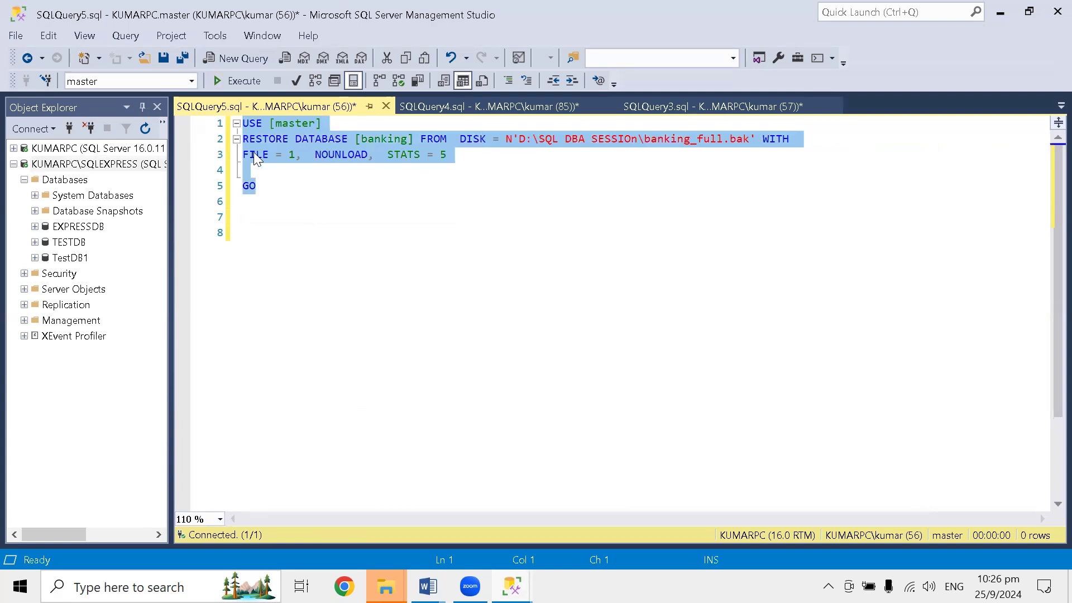
pyautogui.click(134, 164)
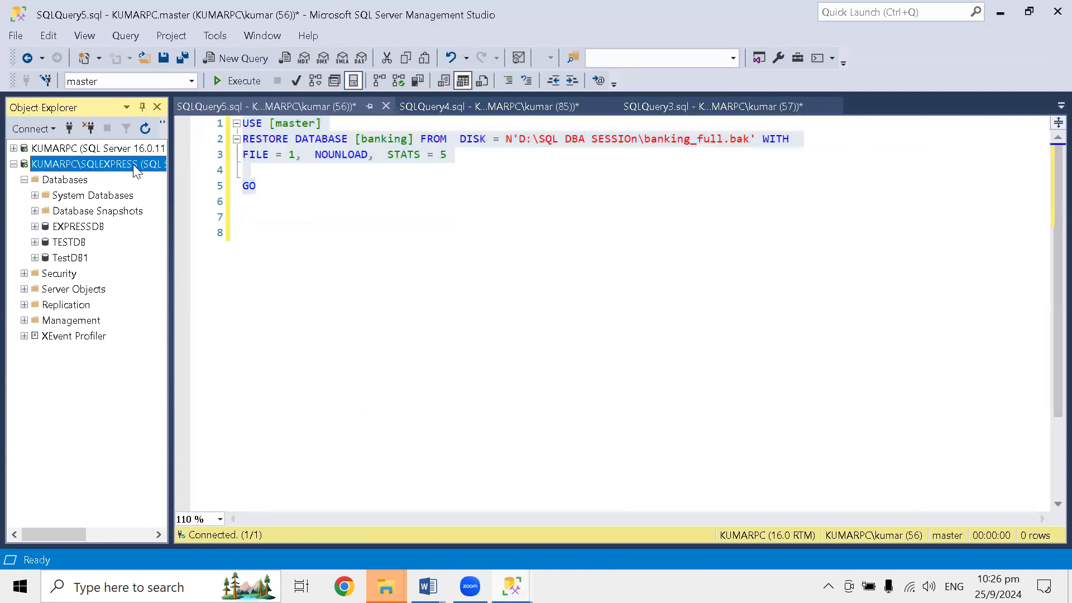
pyautogui.hotkey('ctrl', 'n')
pyautogui.hotkey('ctrl', 'v')
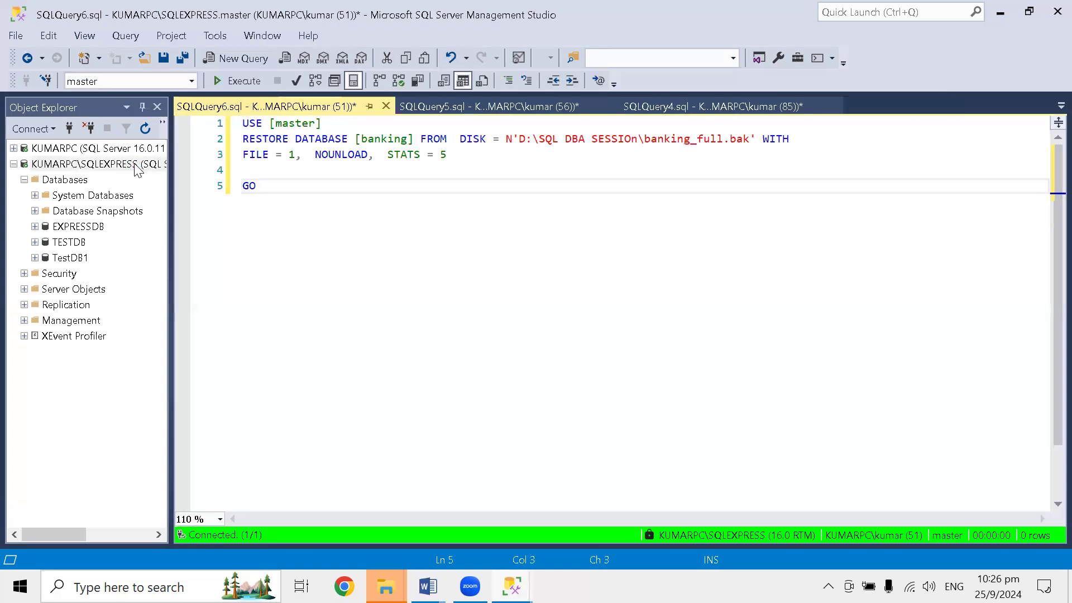
pyautogui.press('F5')
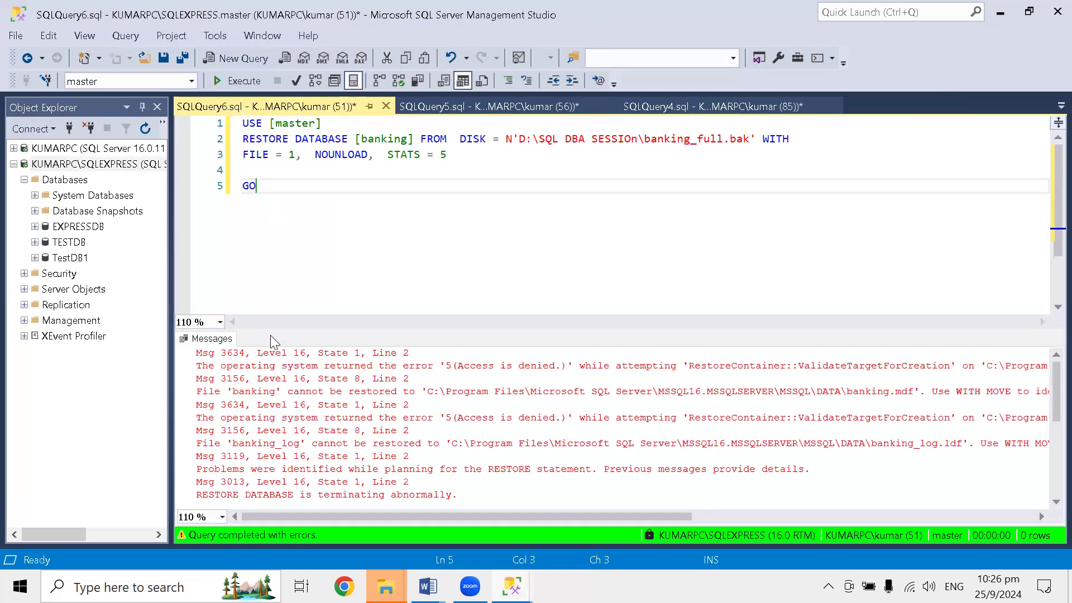
# Split the long restore error messages onto separate lines and read the file paths and WITH MOVE advice.
pyautogui.click(980, 366)
pyautogui.press('Return')
pyautogui.click(924, 405)
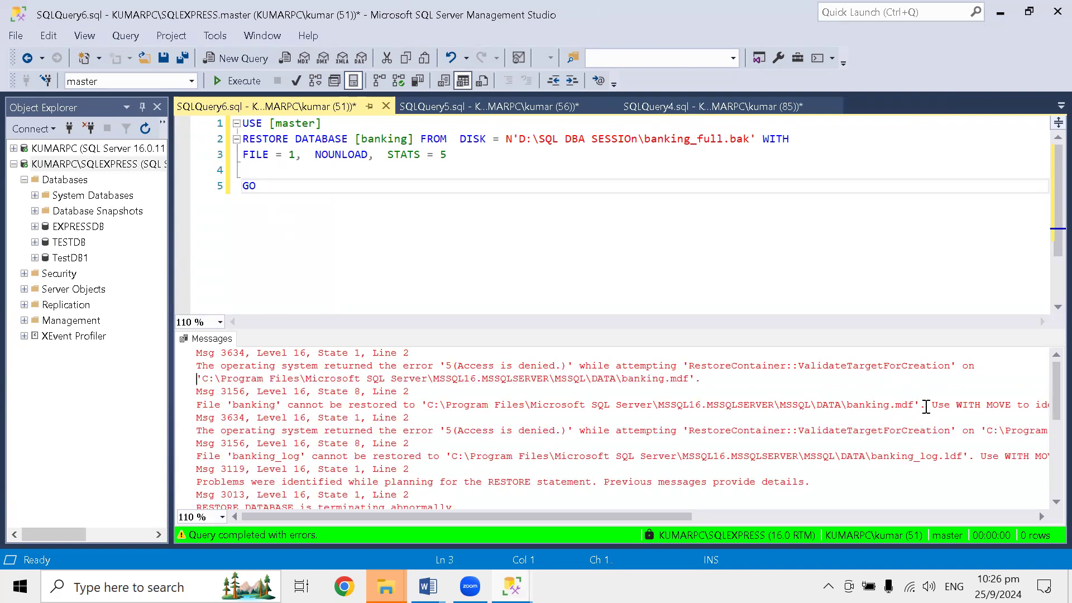
pyautogui.press('Return')
pyautogui.click(976, 444)
pyautogui.press('Return')
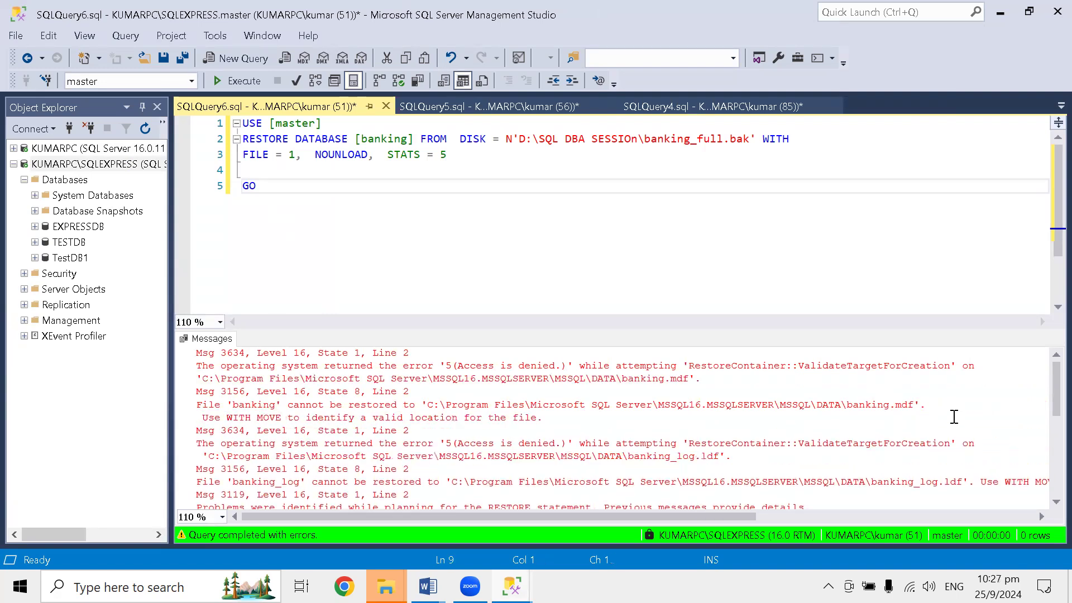
pyautogui.scroll(-1, 954, 417)
pyautogui.click(976, 444)
pyautogui.press('Return')
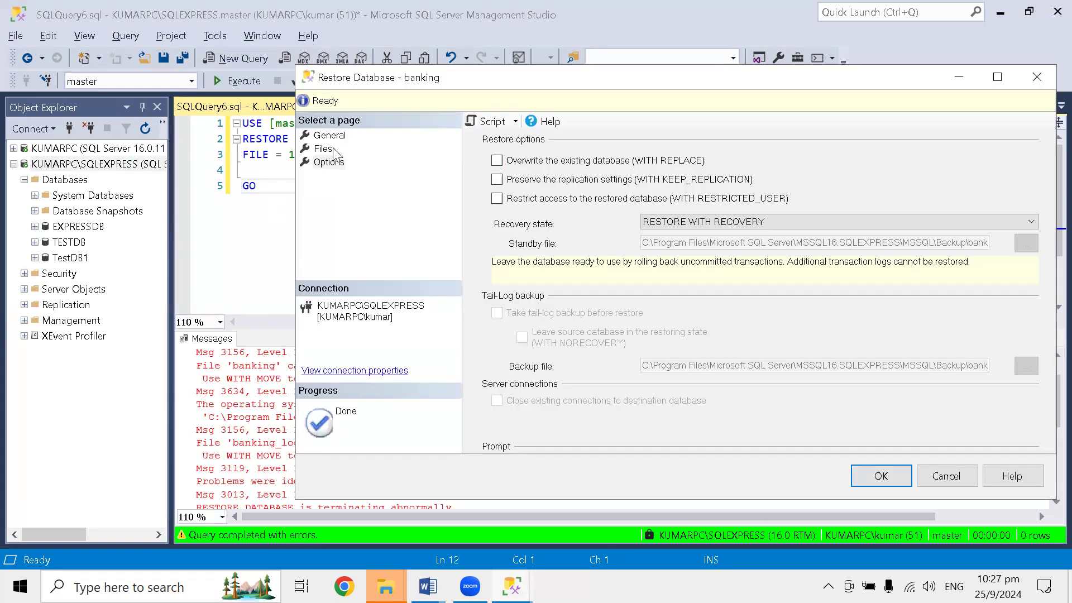
# Turn on relocating all files in the banking restore and set the data file folder to D:\SQL DBA SESSIOn.
pyautogui.click(334, 149)
pyautogui.click(496, 162)
pyautogui.click(1026, 186)
pyautogui.moveTo(829, 223); pyautogui.dragTo(831, 100)
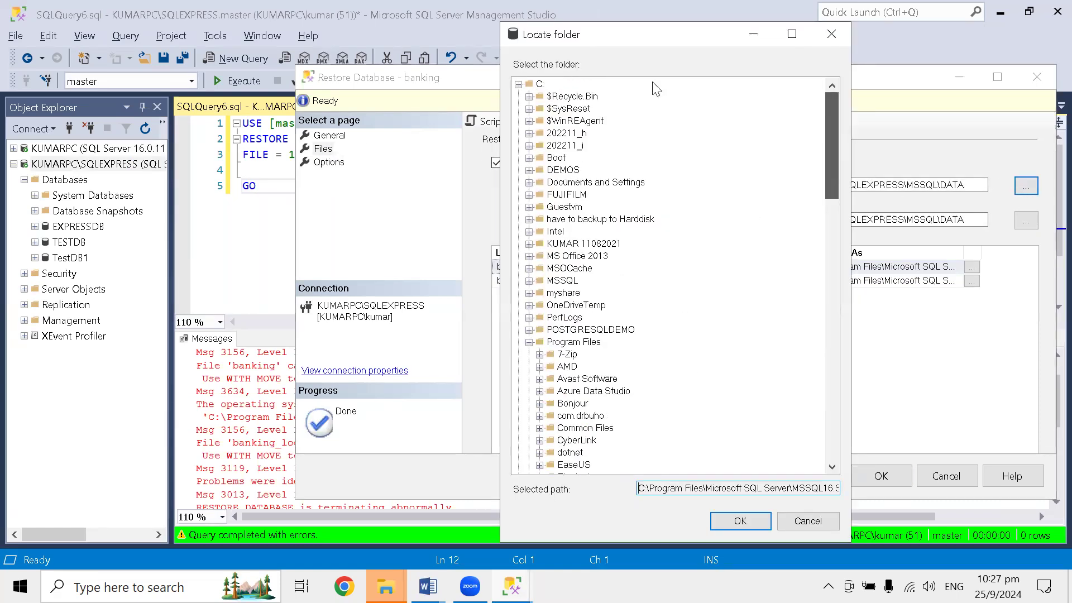
pyautogui.click(518, 84)
pyautogui.click(518, 96)
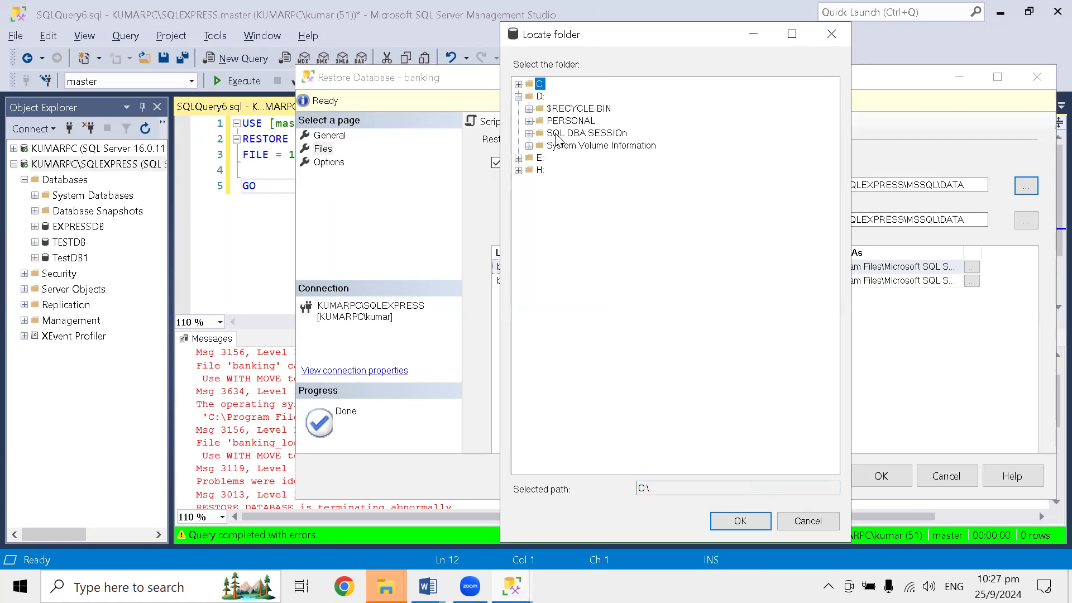
pyautogui.click(557, 136)
pyautogui.click(533, 139)
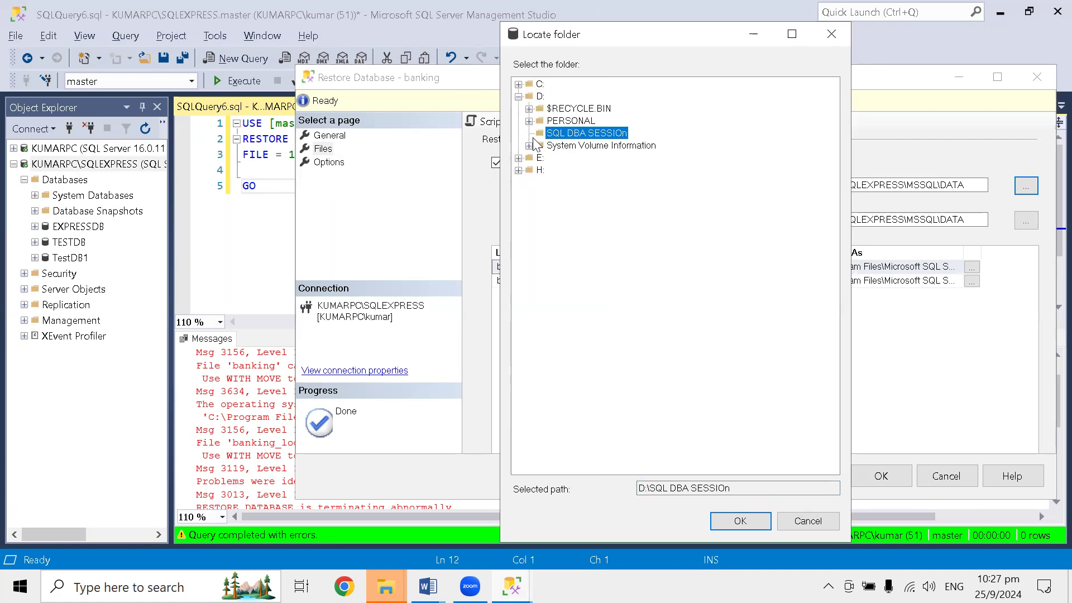
pyautogui.click(738, 521)
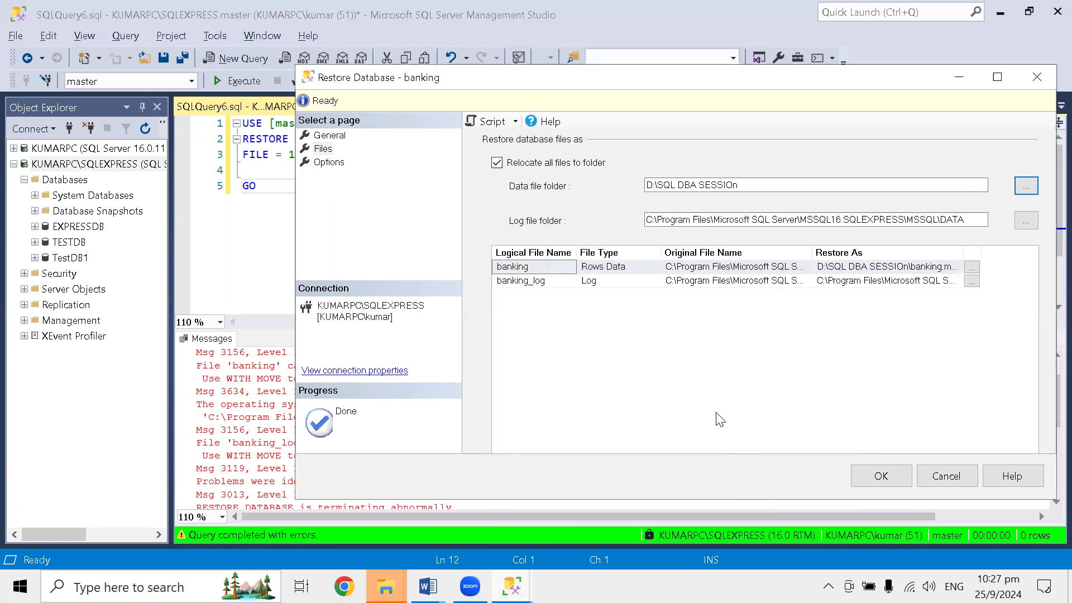
# Set the restore's log file folder to D:\SQL DBA SESSIOn.
pyautogui.click(1024, 221)
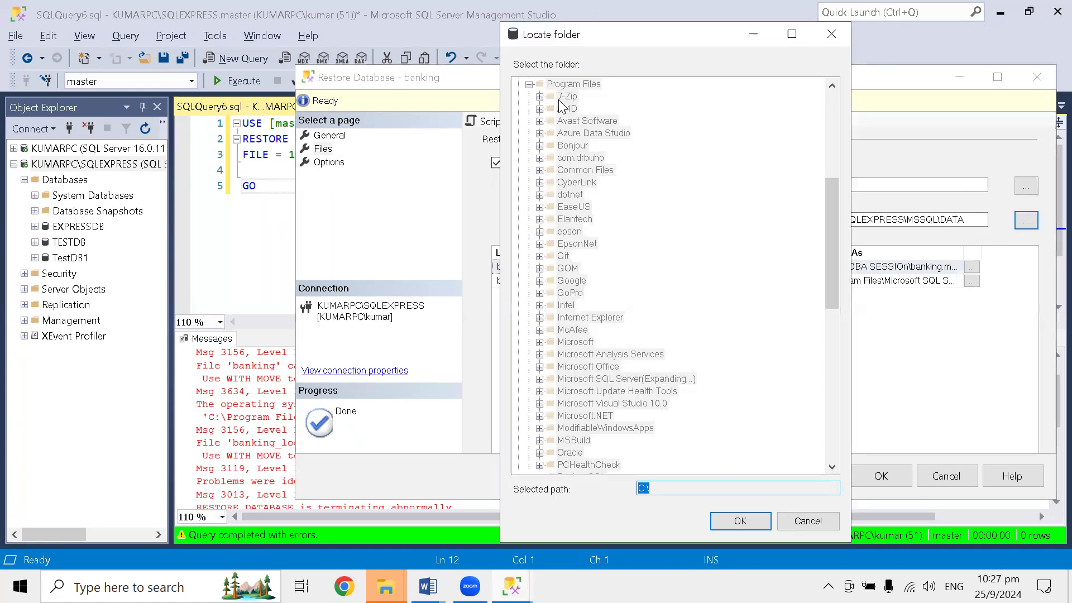
pyautogui.moveTo(828, 247); pyautogui.dragTo(834, 107)
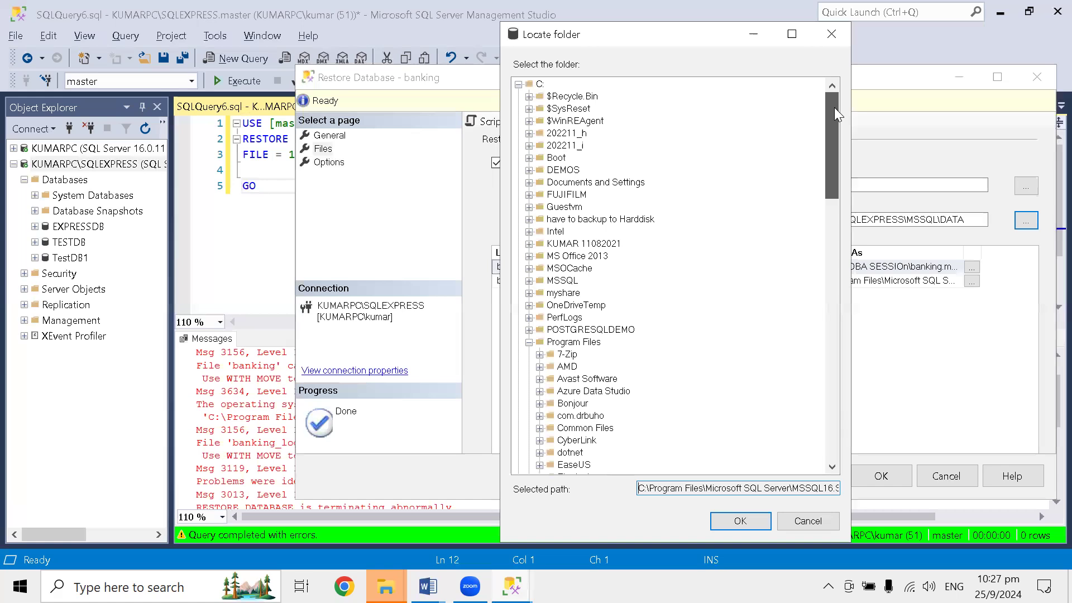
pyautogui.click(518, 85)
pyautogui.click(518, 97)
pyautogui.click(586, 132)
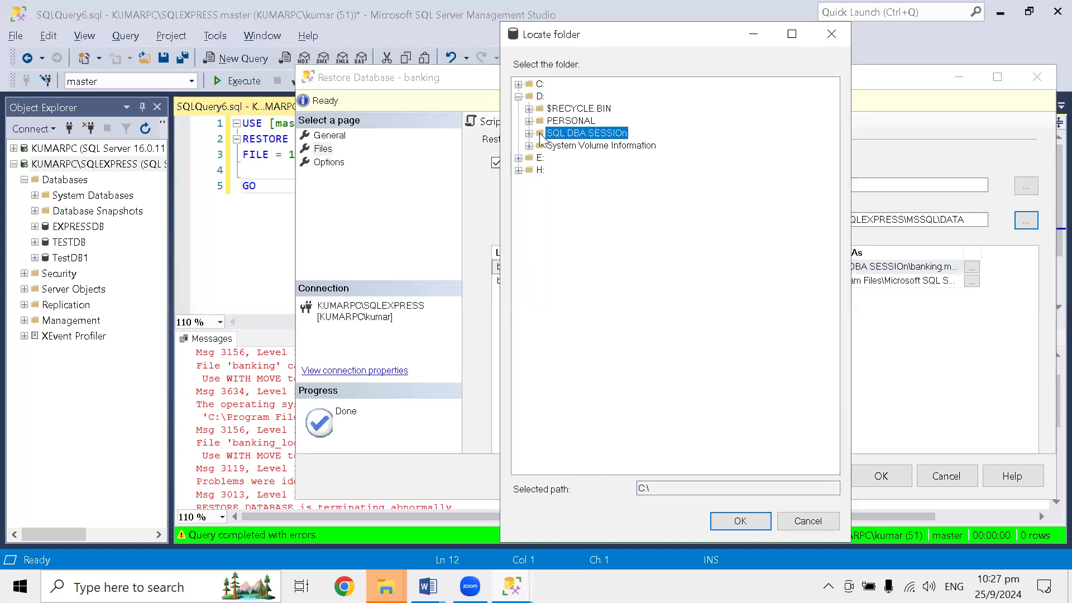
pyautogui.click(735, 522)
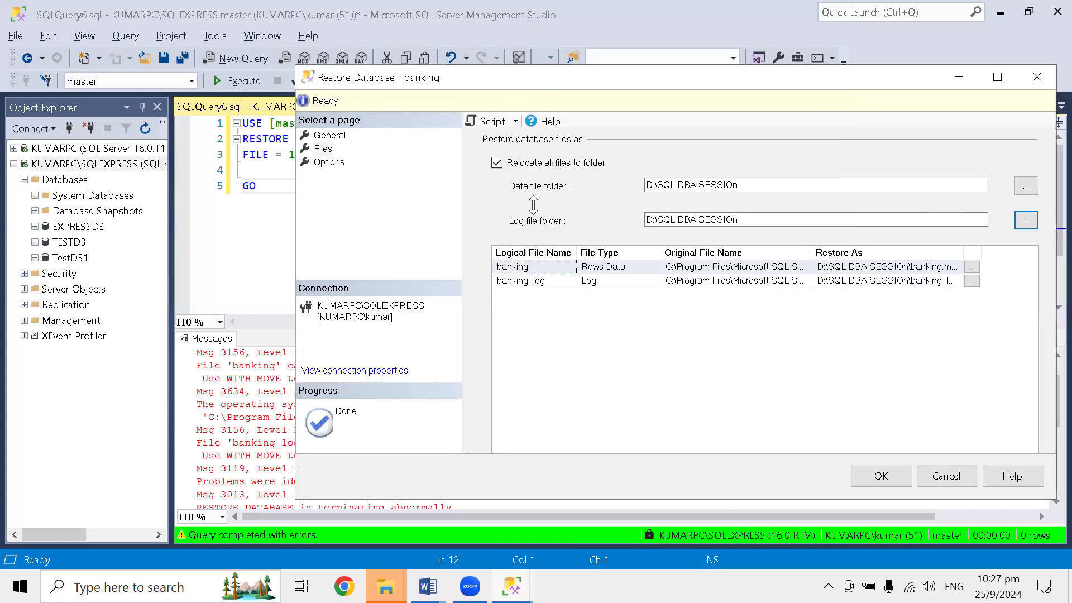
# Script the relocated banking restore and put FILE, both MOVE clauses and NOUNLOAD on separate lines.
pyautogui.click(486, 121)
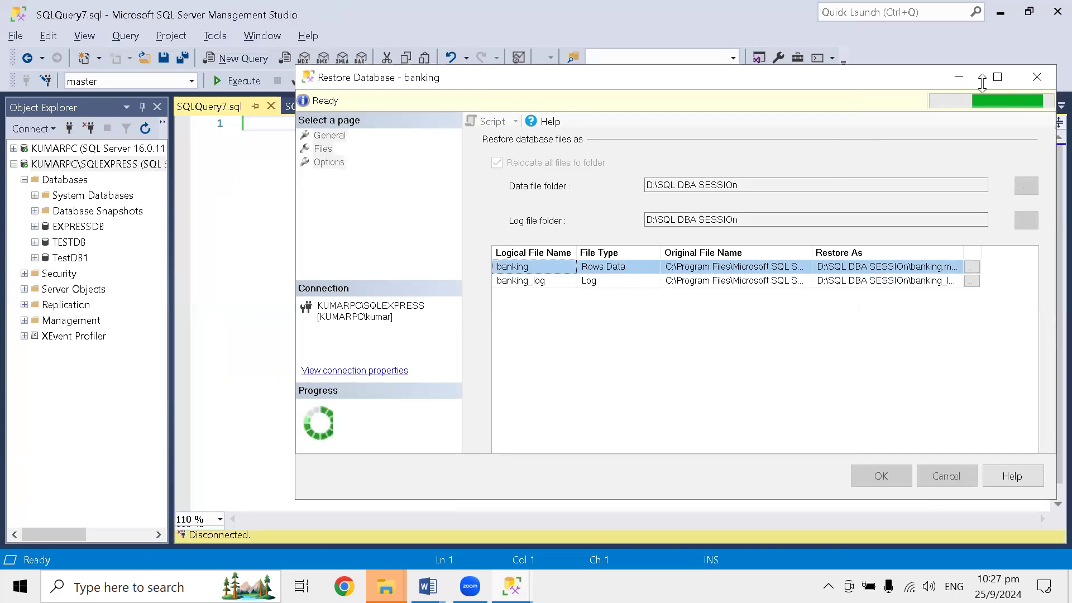
pyautogui.click(799, 139)
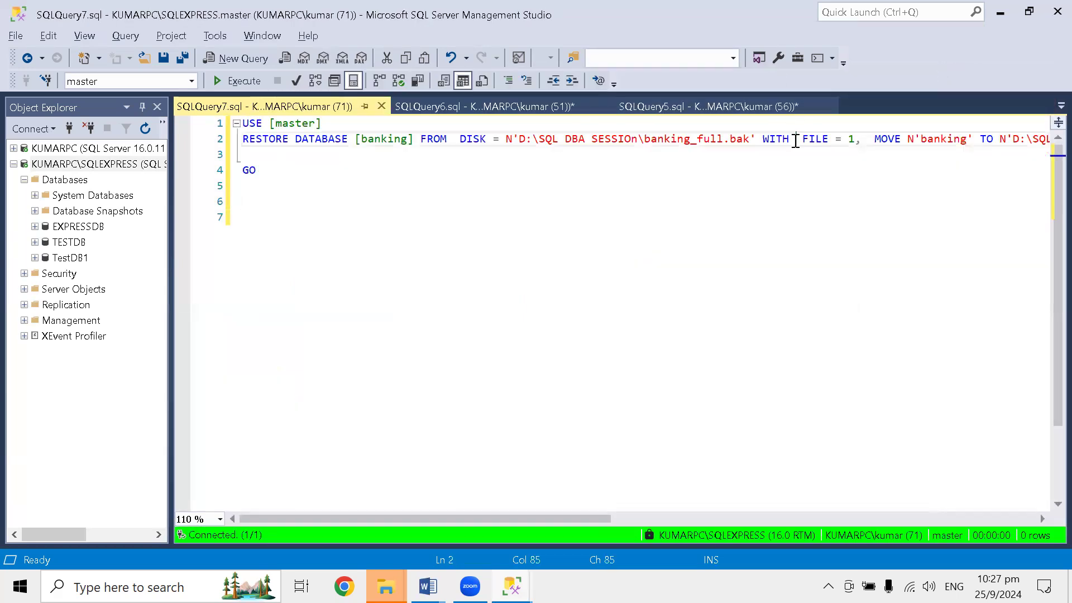
pyautogui.press('Return')
pyautogui.click(313, 155)
pyautogui.press('Return')
pyautogui.click(601, 170)
pyautogui.press('Return')
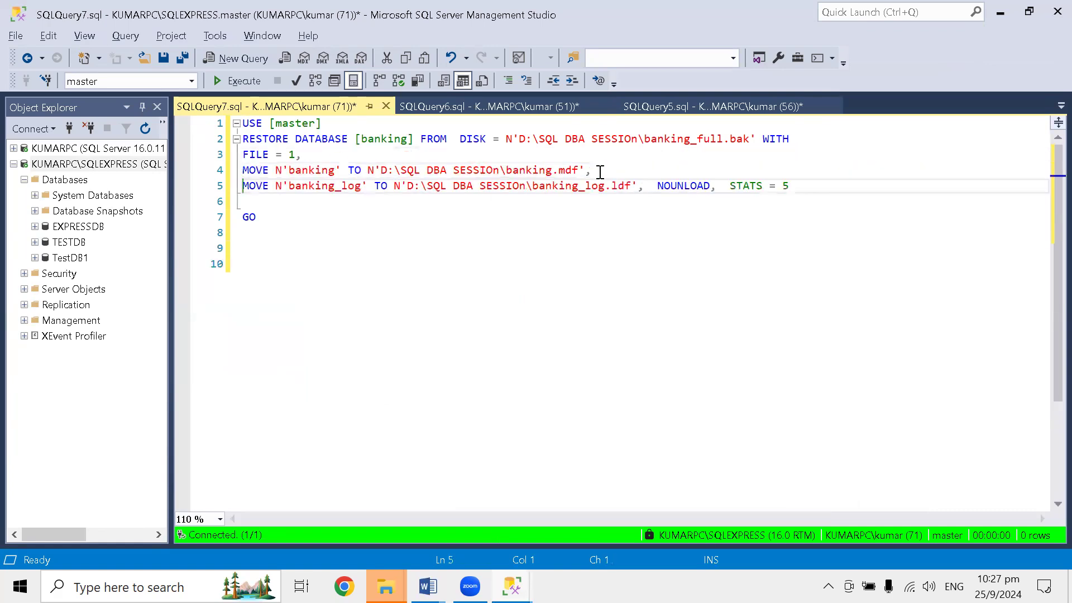
pyautogui.click(645, 186)
pyautogui.press('Return')
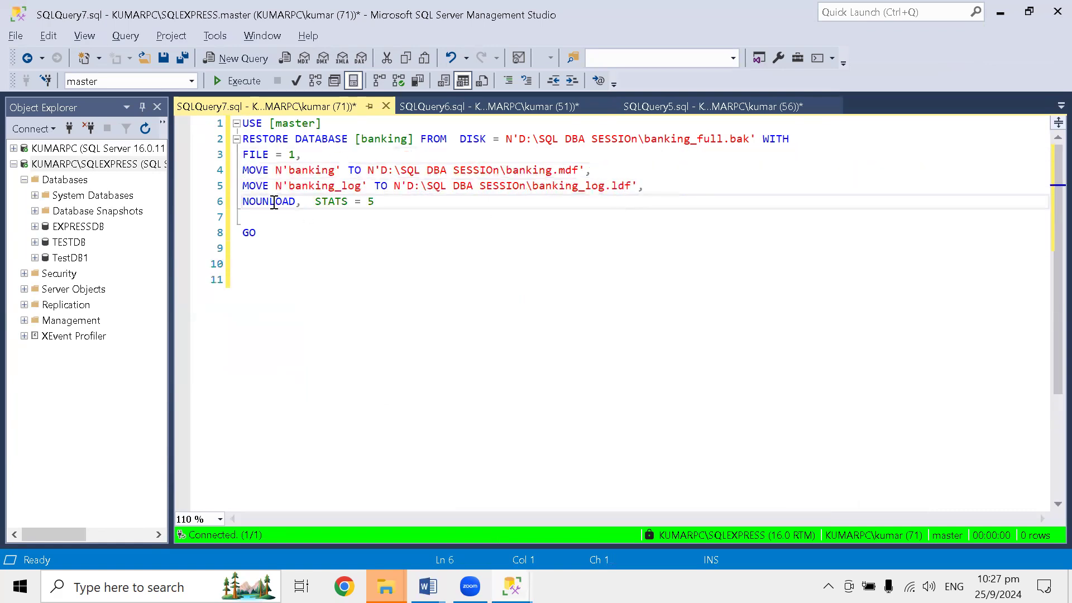
# Check the logical names and target paths in the MOVE clauses, and execute the restore script on SQLEXPRESS.
pyautogui.doubleClick(304, 174)
pyautogui.moveTo(578, 171); pyautogui.dragTo(565, 171)
pyautogui.moveTo(421, 165); pyautogui.dragTo(383, 165)
pyautogui.doubleClick(330, 185)
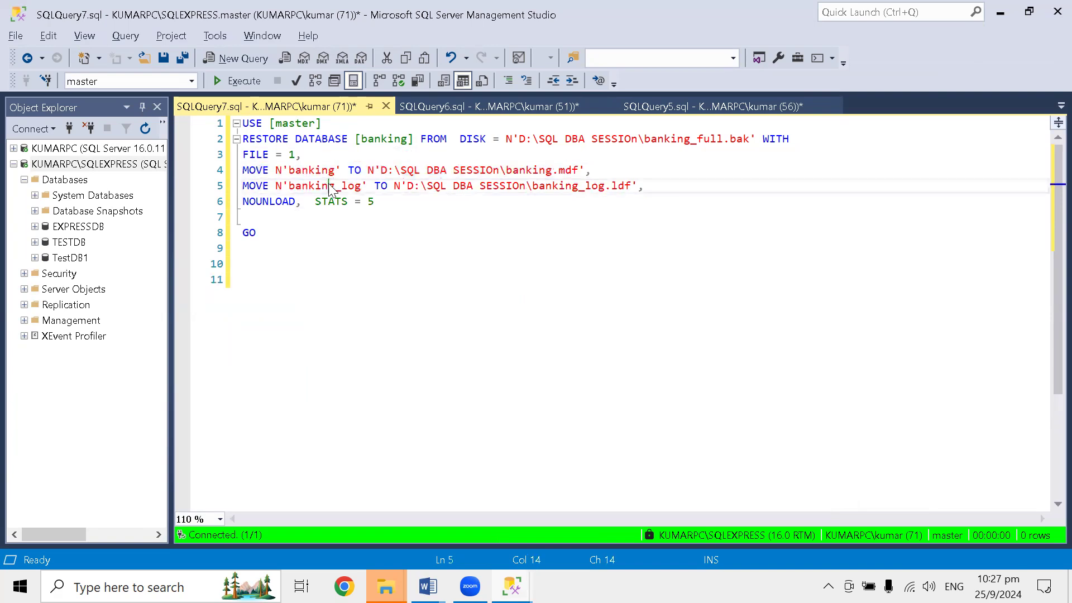
pyautogui.click(637, 187)
pyautogui.click(552, 251)
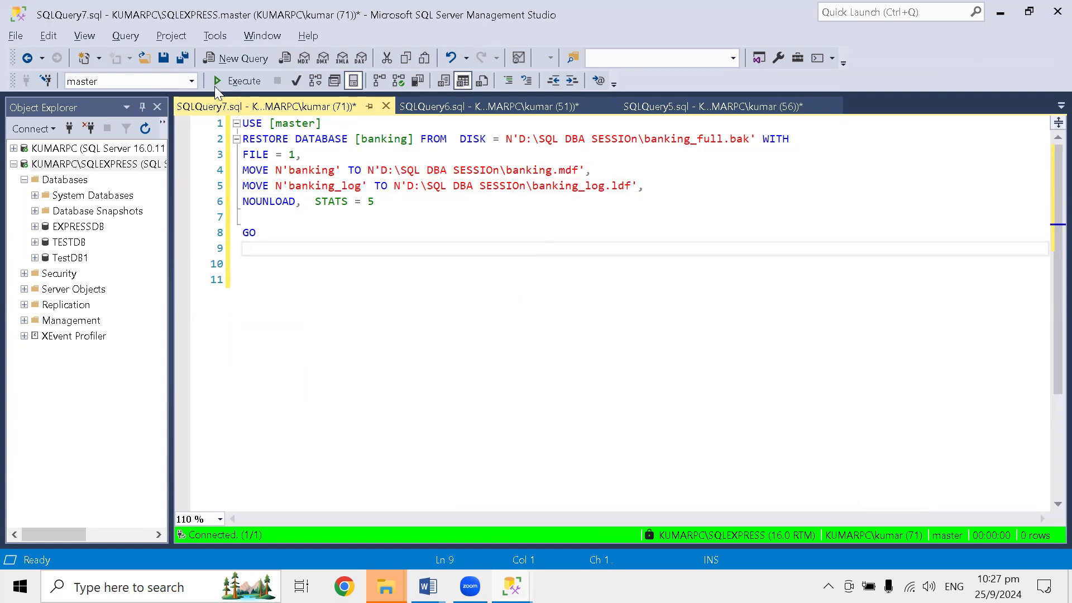
pyautogui.click(244, 81)
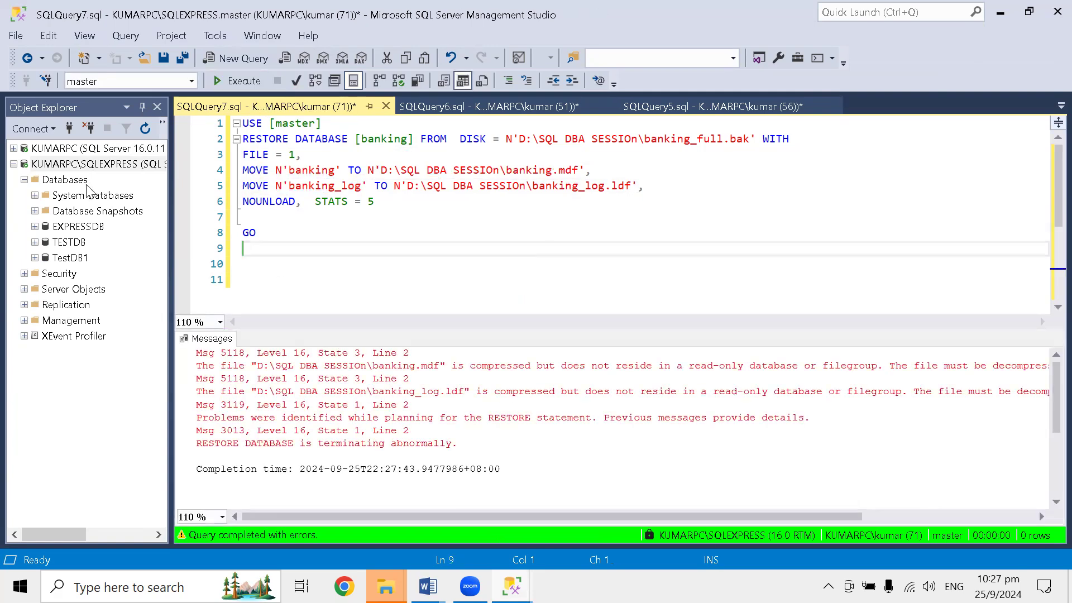
# Split the two Msg 5118 errors for banking.mdf and banking_log.ldf onto separate lines to read them.
pyautogui.click(886, 366)
pyautogui.press('Return')
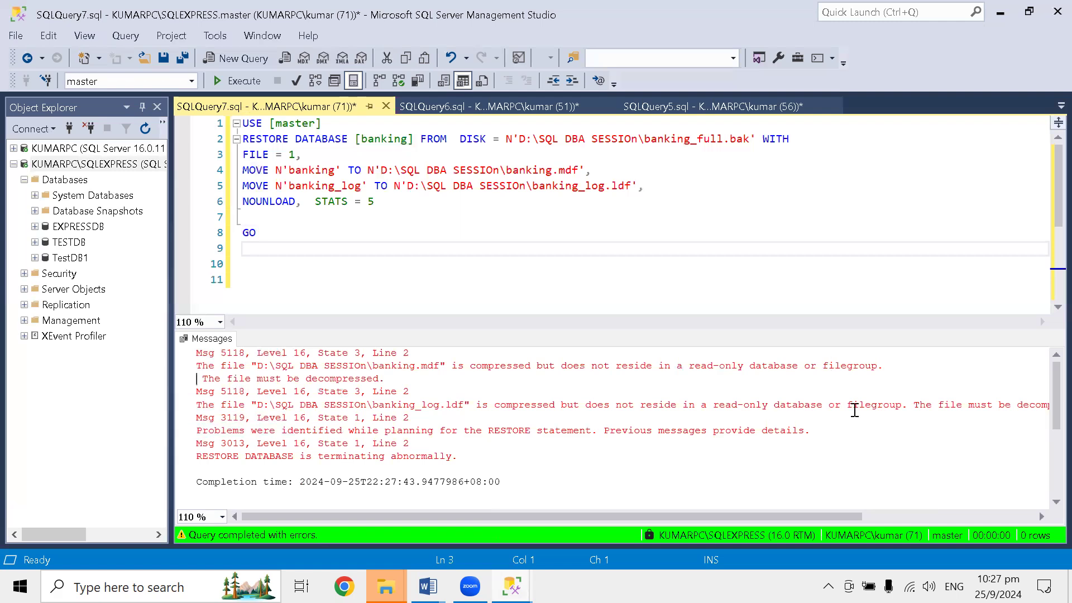
pyautogui.click(907, 408)
pyautogui.press('Return')
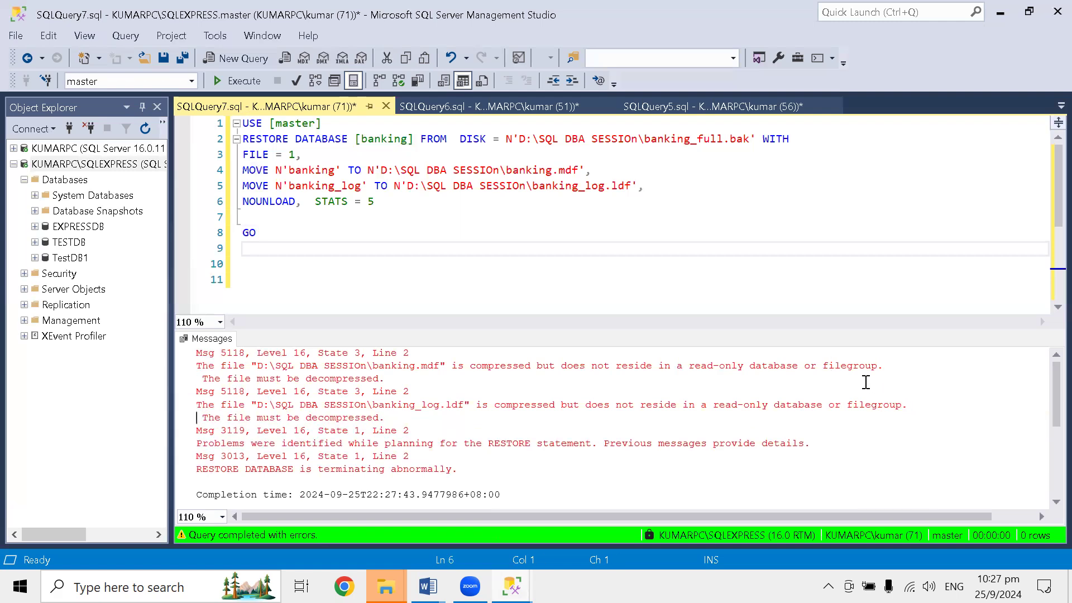
# Try adding the option uncompression after STATS = 5 and execute the restore script.
pyautogui.click(377, 202)
pyautogui.write(',uncompressio')
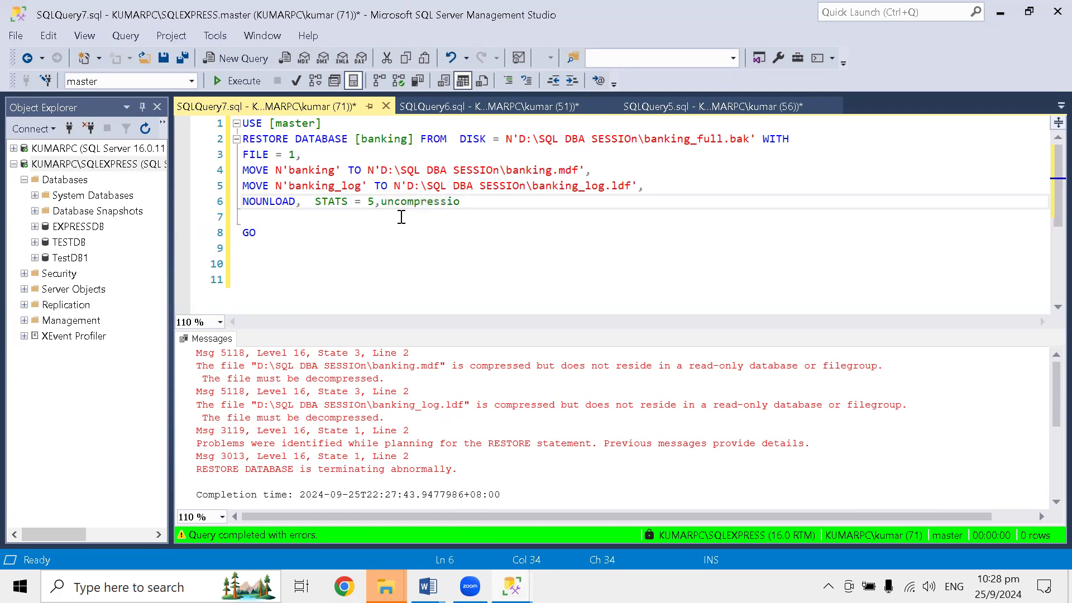
pyautogui.write('nio')
pyautogui.click(230, 78)
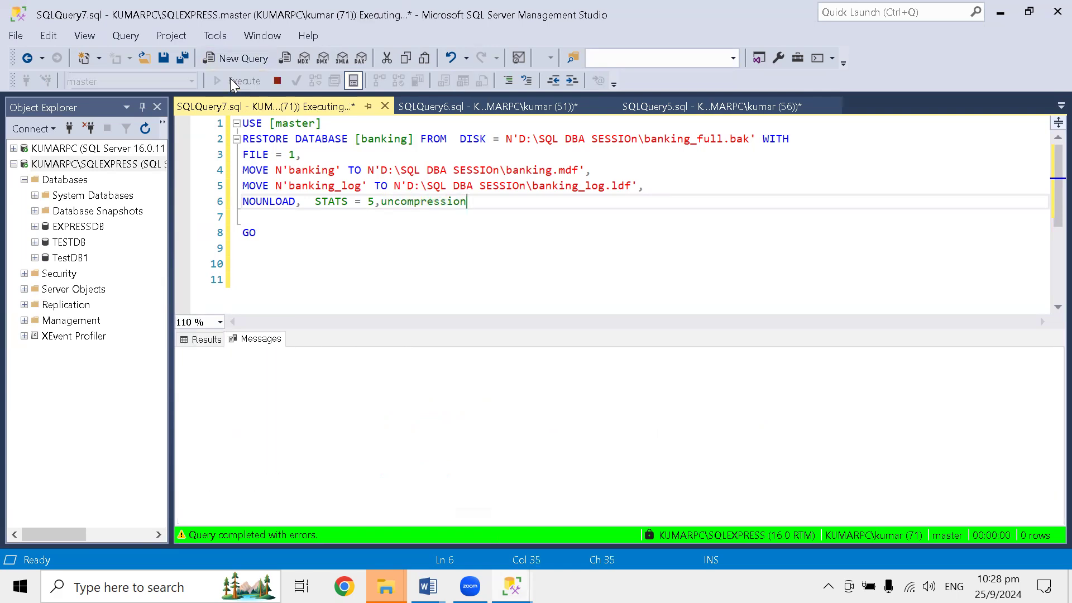
# Replace uncompression with "no compression" and execute the restore script.
pyautogui.doubleClick(417, 201)
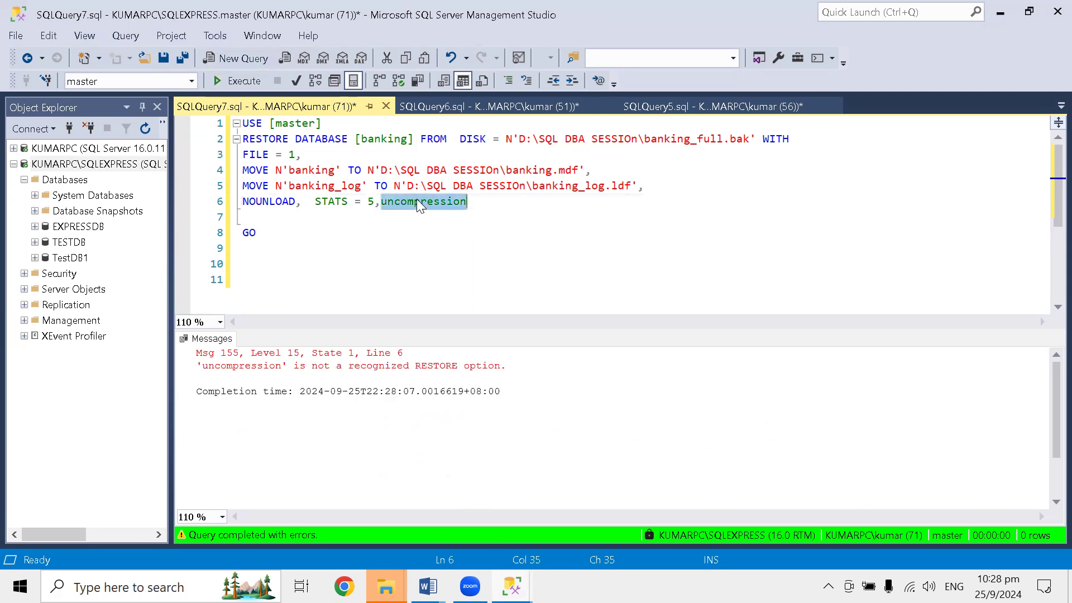
pyautogui.write('no com')
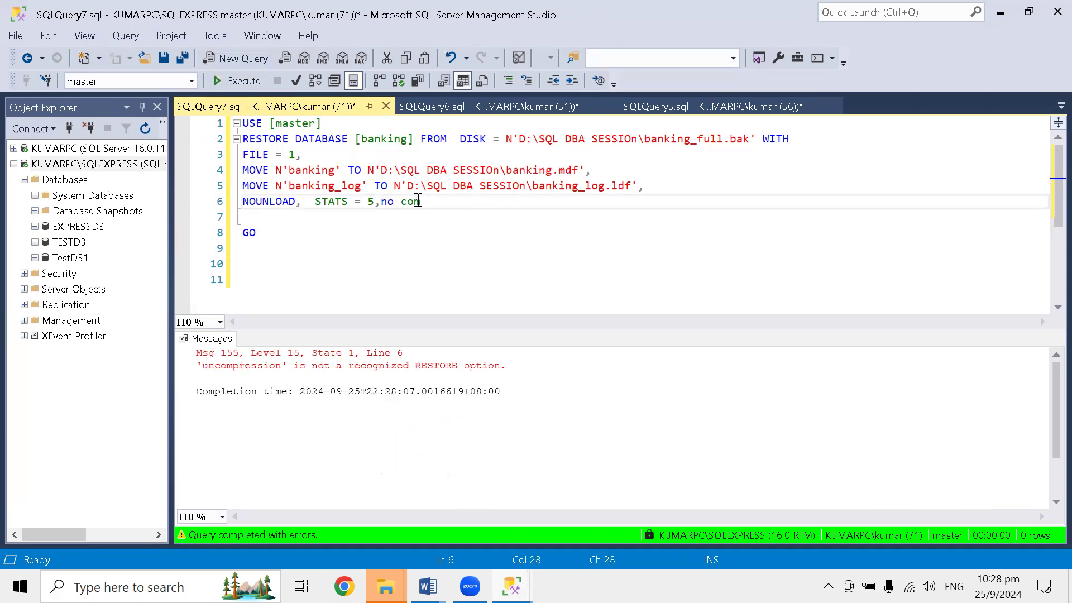
pyautogui.write('pression')
pyautogui.press('F5')
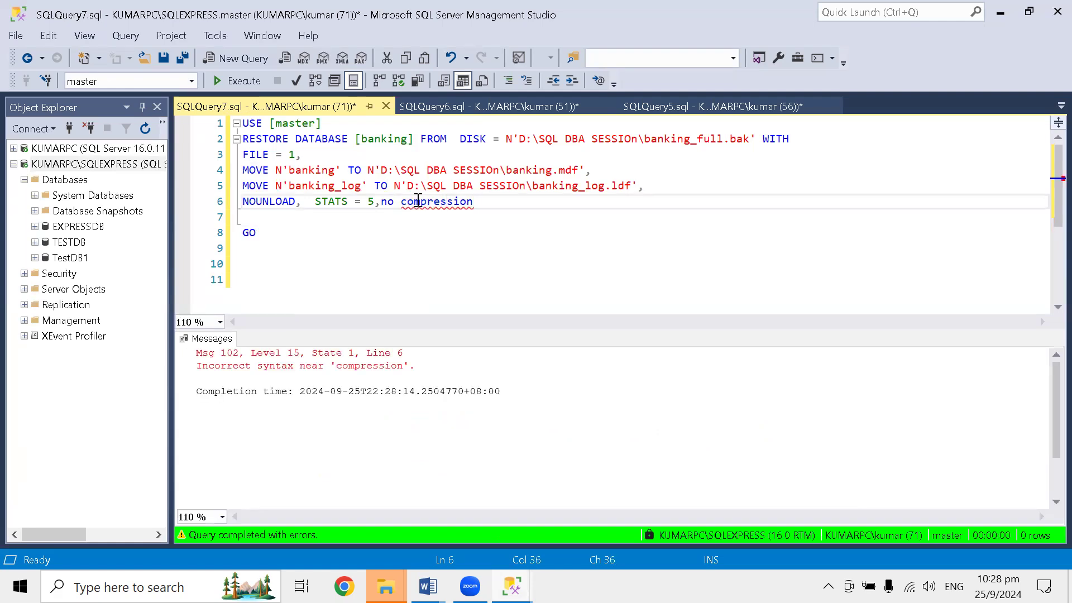
# Join the option into the single word nocompression and execute the restore script.
pyautogui.click(398, 205)
pyautogui.press('BackSpace')
pyautogui.click(437, 229)
pyautogui.click(237, 81)
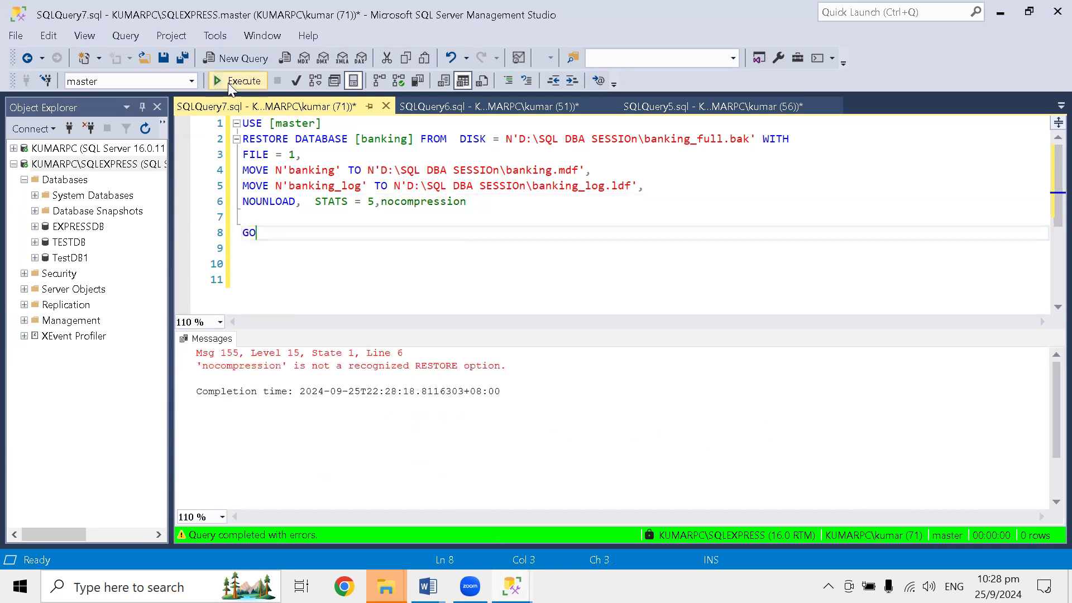
pyautogui.click(427, 257)
# Remove the nocompression option and its comma so the WITH clause ends at STATS = 5.
pyautogui.doubleClick(431, 199)
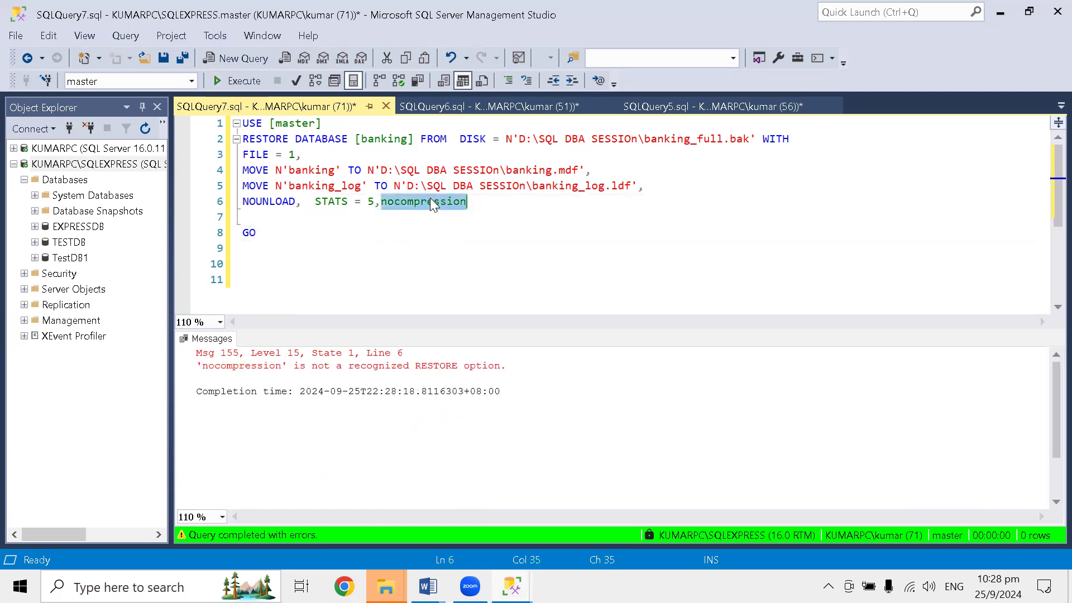
pyautogui.press('BackSpace')
pyautogui.write('=')
pyautogui.press('BackSpace')
pyautogui.press('BackSpace')
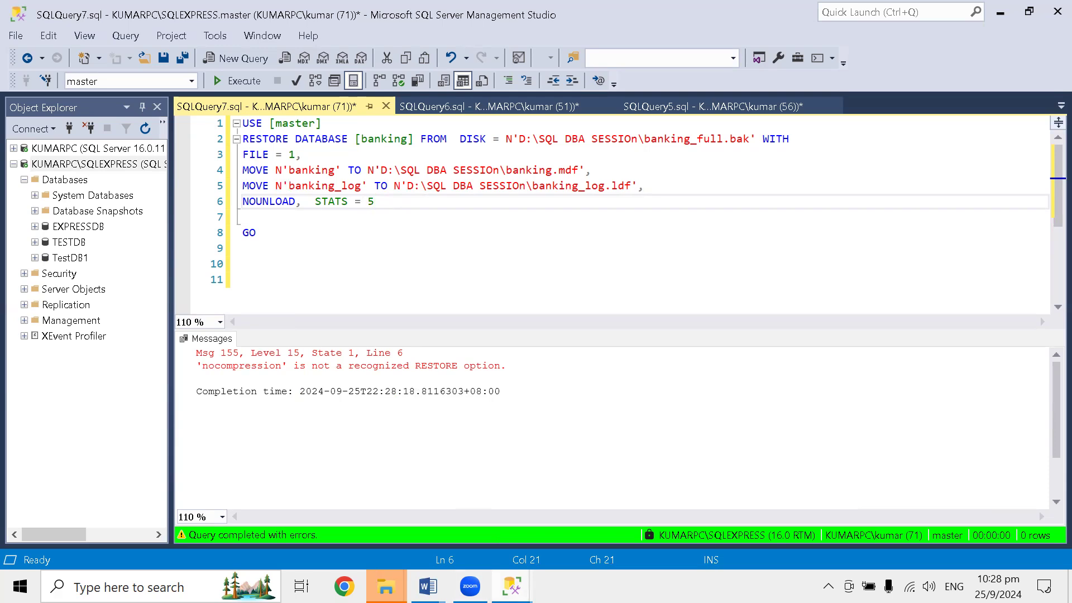
# Review the recovery state choices on the Options page of the banking Restore Database dialog, and cancel the dialog.
pyautogui.moveTo(511, 586)
pyautogui.click(646, 519)
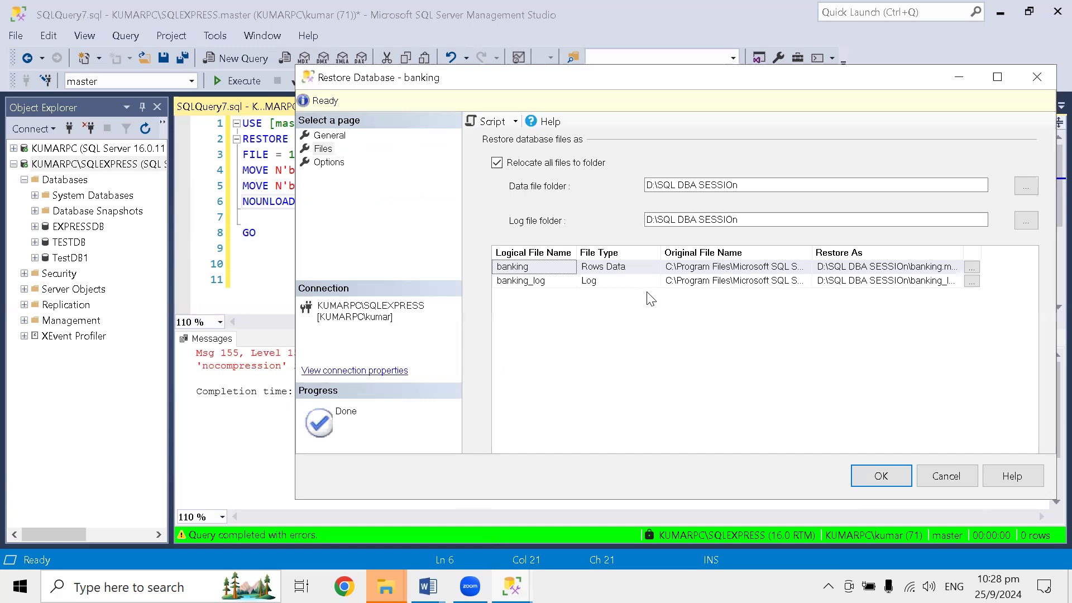
pyautogui.click(328, 163)
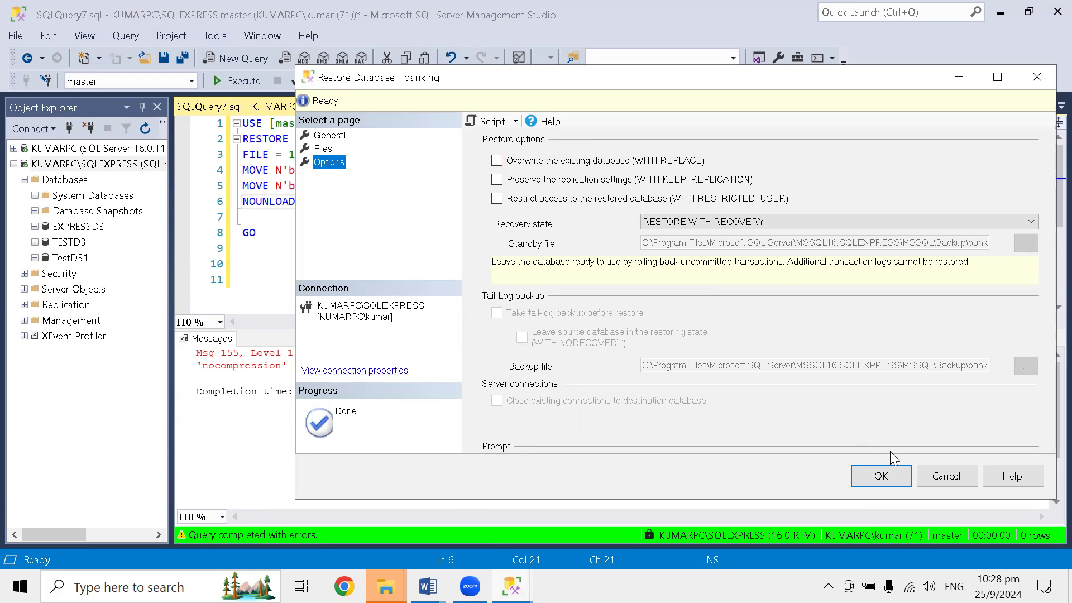
pyautogui.click(673, 223)
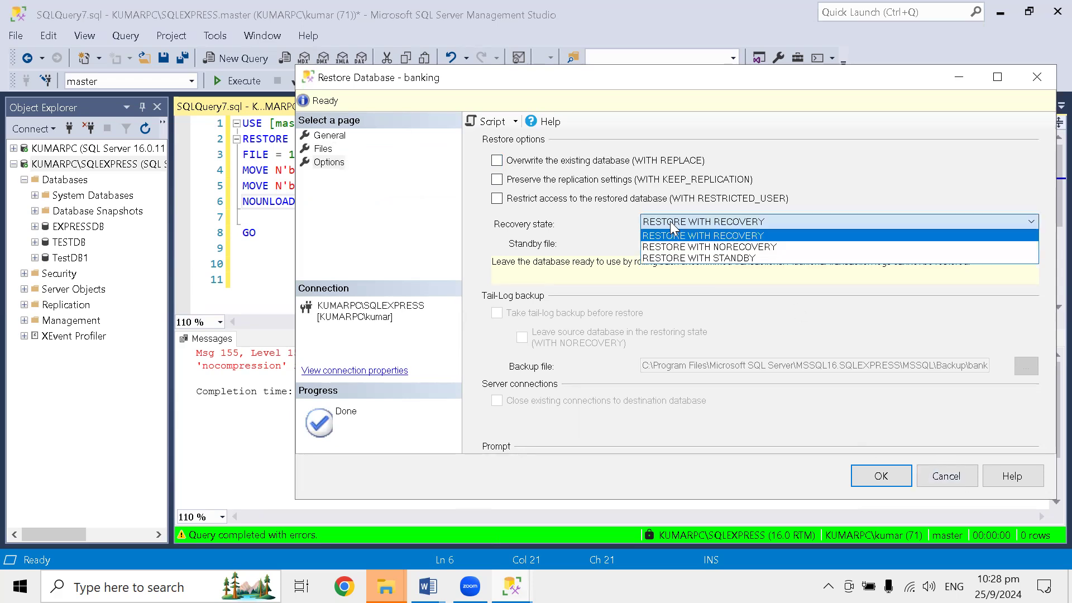
pyautogui.click(672, 223)
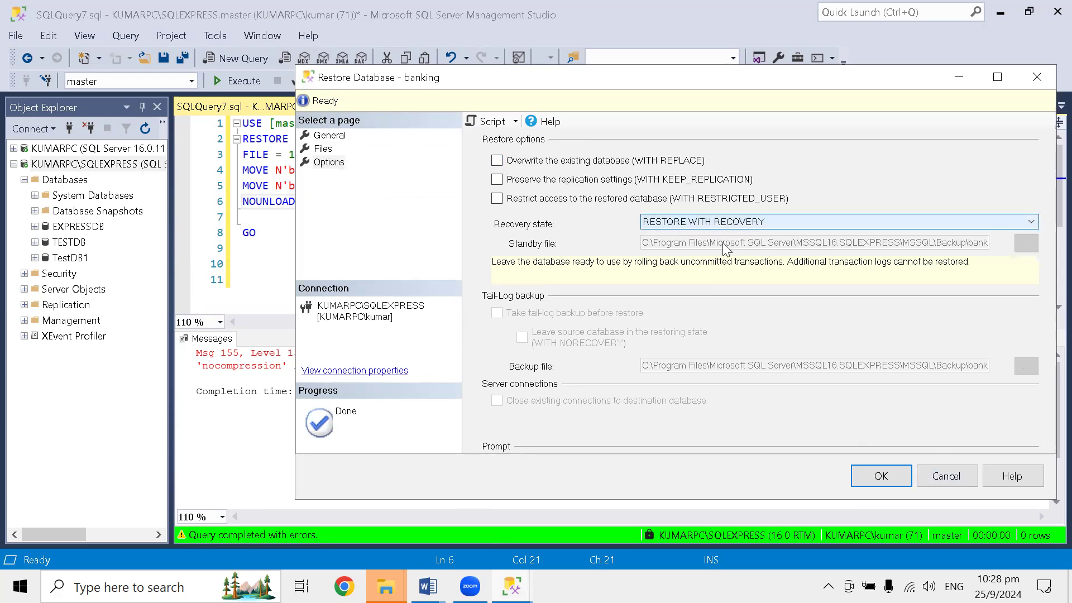
pyautogui.click(945, 475)
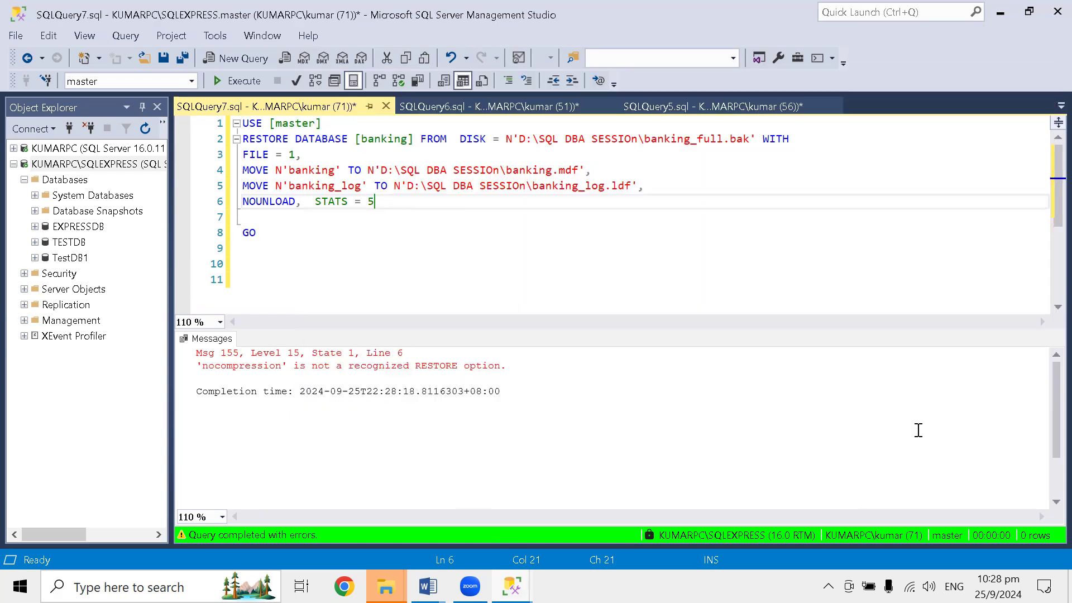
pyautogui.rightClick(56, 180)
pyautogui.click(82, 183)
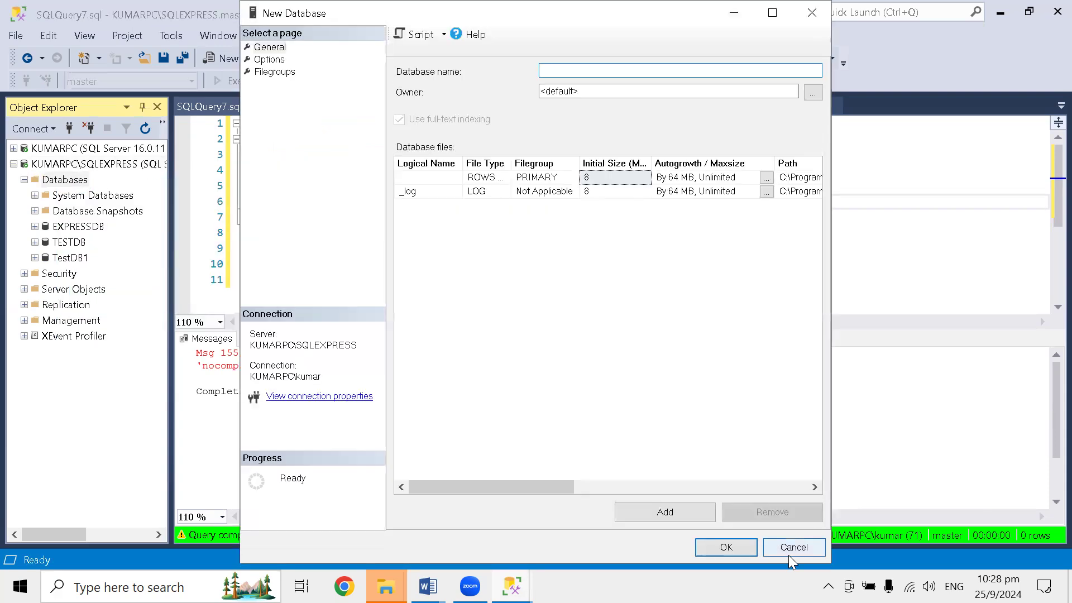
pyautogui.click(791, 548)
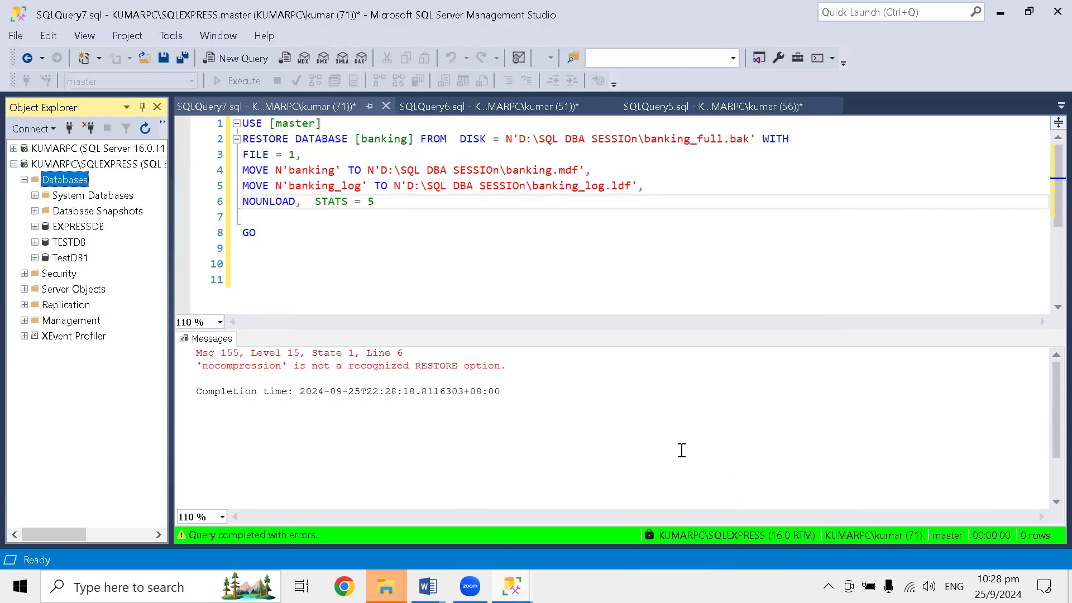
# Switch to the SQLQuery6 restore script and expand the KUMARPC instance to list its databases.
pyautogui.click(512, 113)
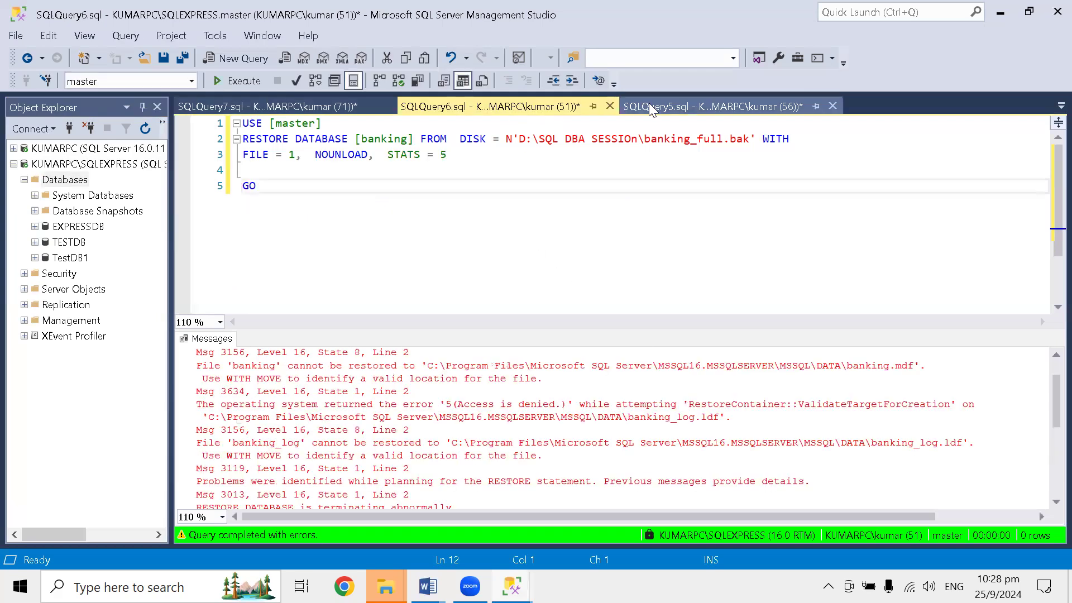
pyautogui.click(262, 105)
pyautogui.click(476, 105)
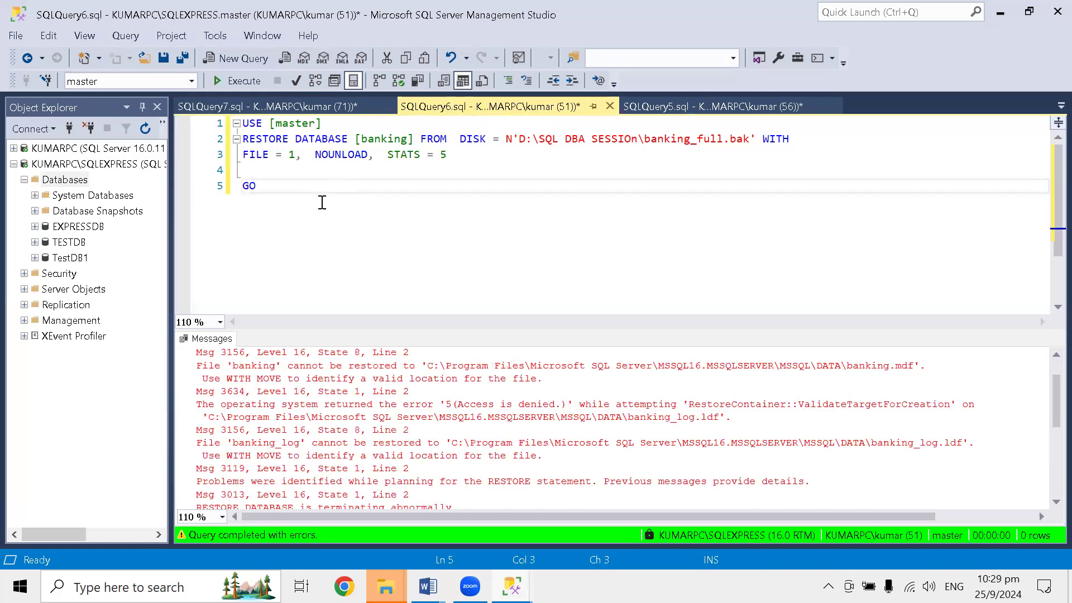
pyautogui.click(14, 148)
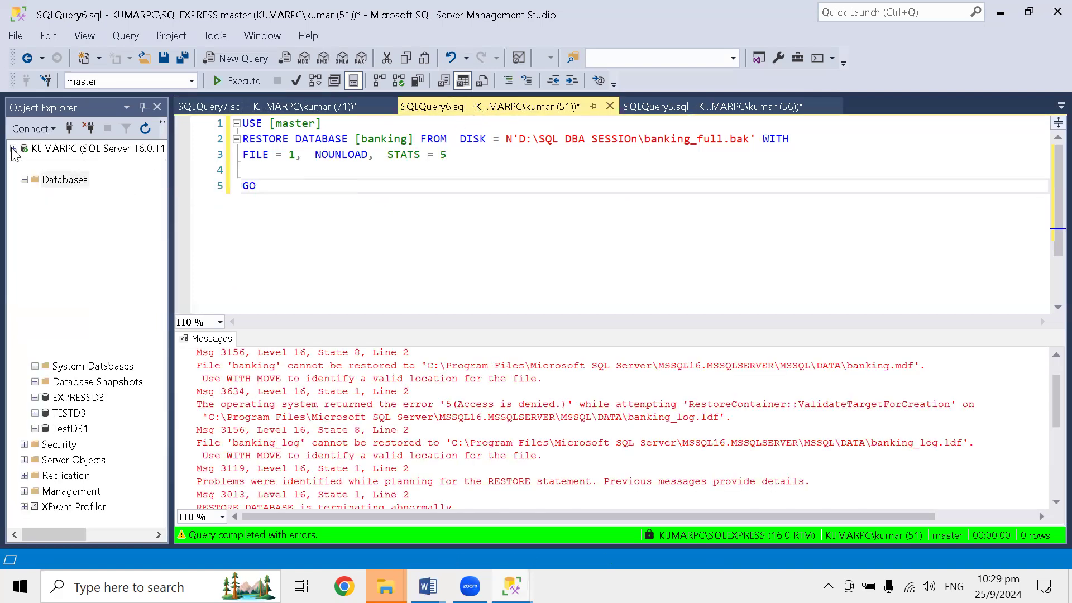
pyautogui.click(54, 167)
# Change the restore target from banking to banking_test in the SQLQuery6 script and execute it.
pyautogui.click(321, 174)
pyautogui.moveTo(295, 192); pyautogui.dragTo(188, 119)
pyautogui.click(343, 197)
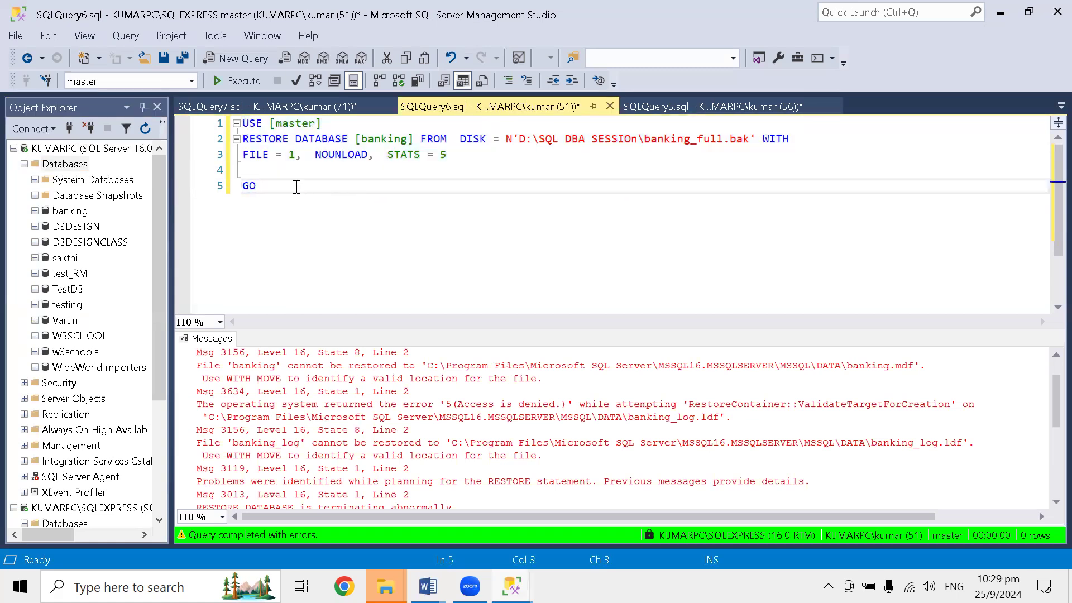
pyautogui.press('Return')
pyautogui.press('Return')
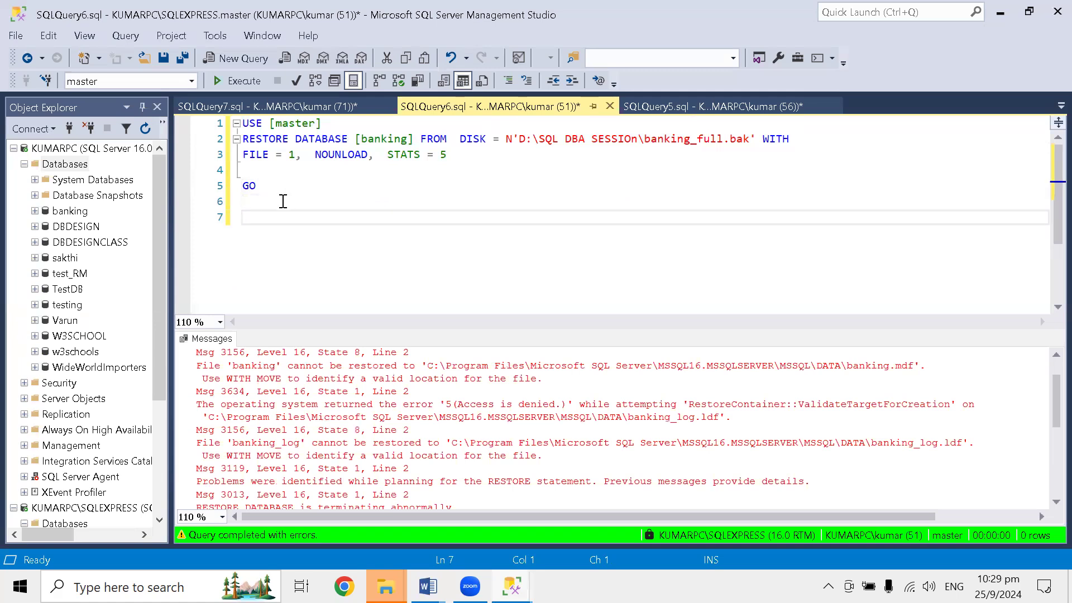
pyautogui.click(271, 186)
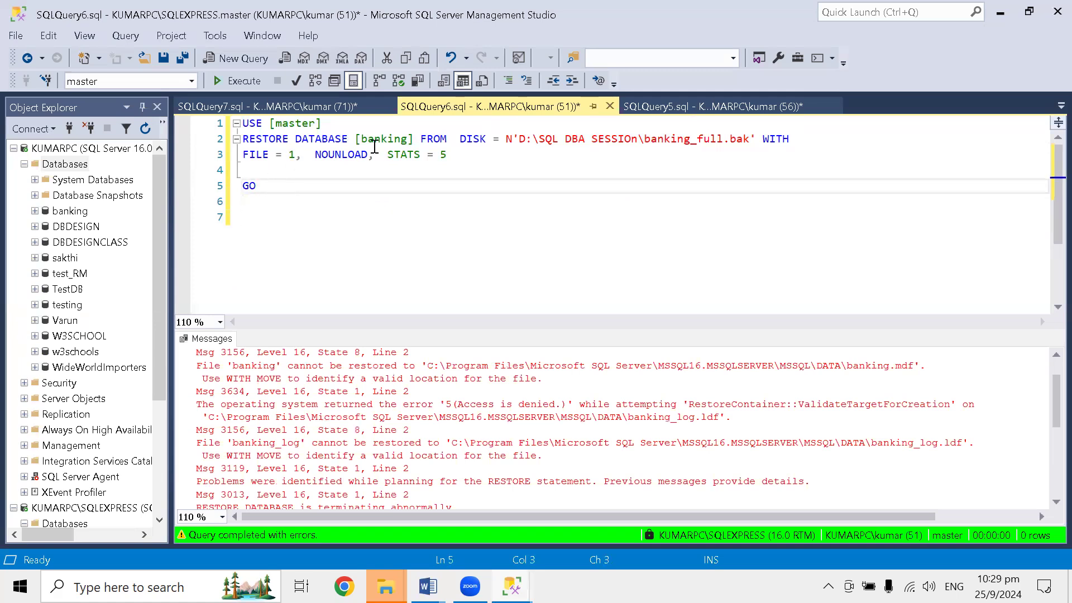
pyautogui.click(406, 140)
pyautogui.write('_test')
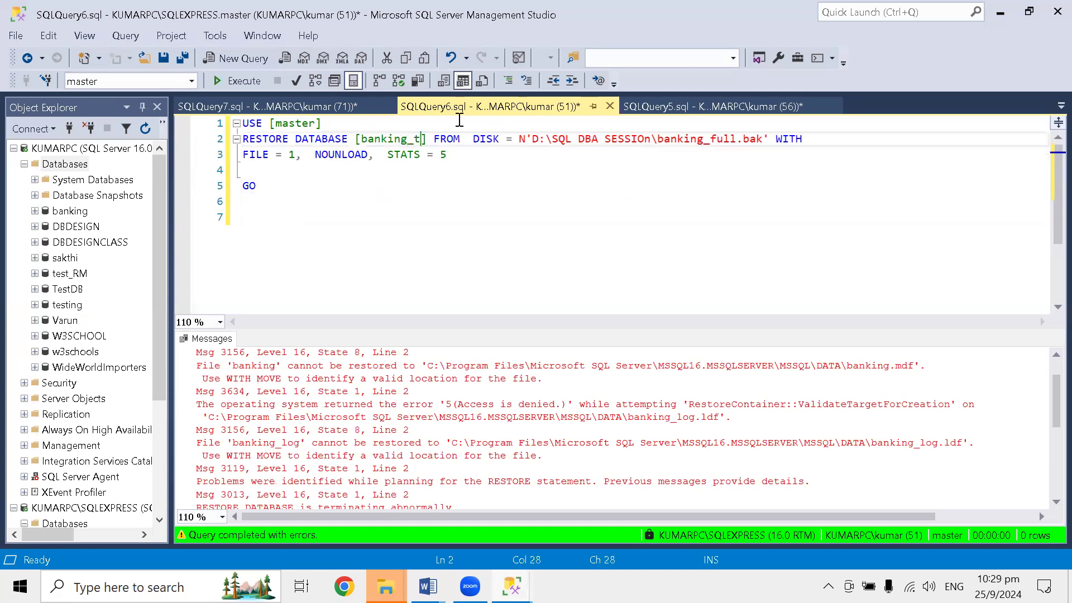
pyautogui.click(394, 216)
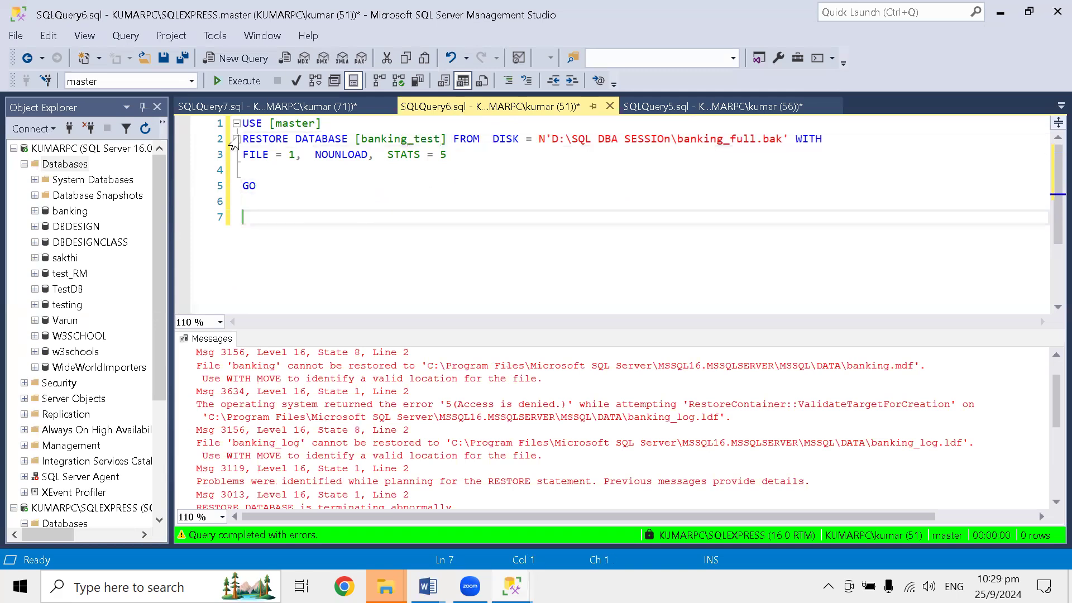
pyautogui.click(229, 81)
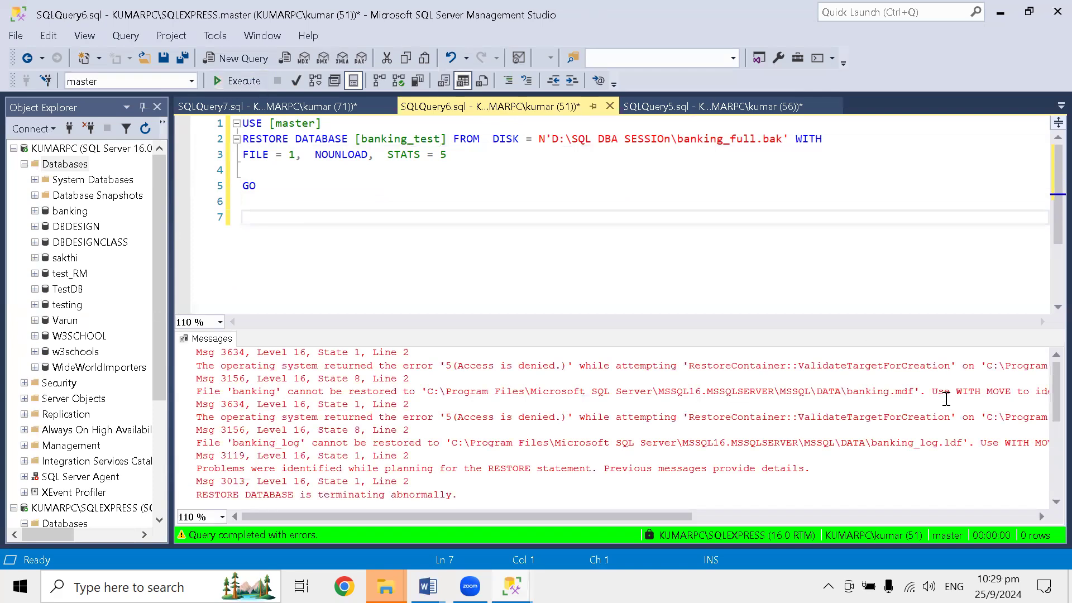
# Break the long error messages for the banking and banking_log files onto separate lines and read them through.
pyautogui.click(929, 388)
pyautogui.press('Return')
pyautogui.click(976, 430)
pyautogui.press('Return')
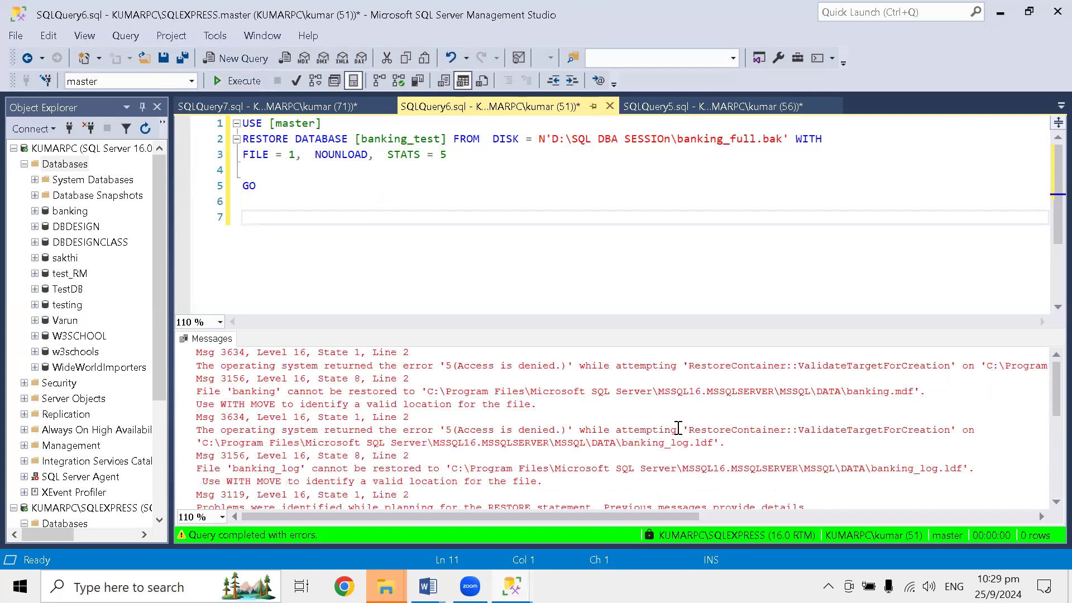
pyautogui.scroll(-1, 678, 427)
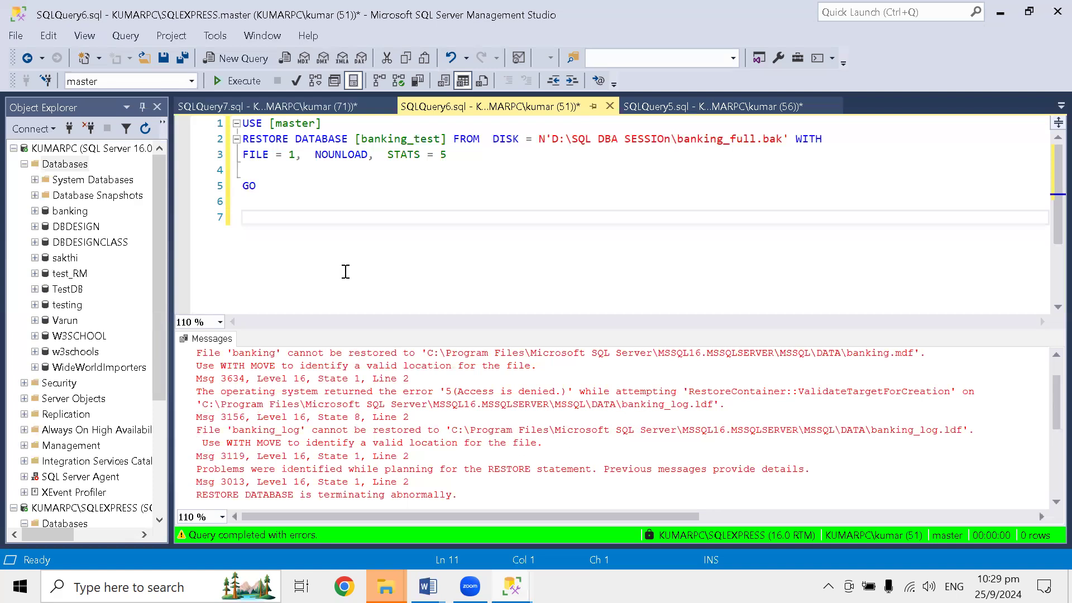
# Copy the two MOVE clauses for banking.mdf and banking_log.ldf from the SQLQuery7 script.
pyautogui.click(330, 171)
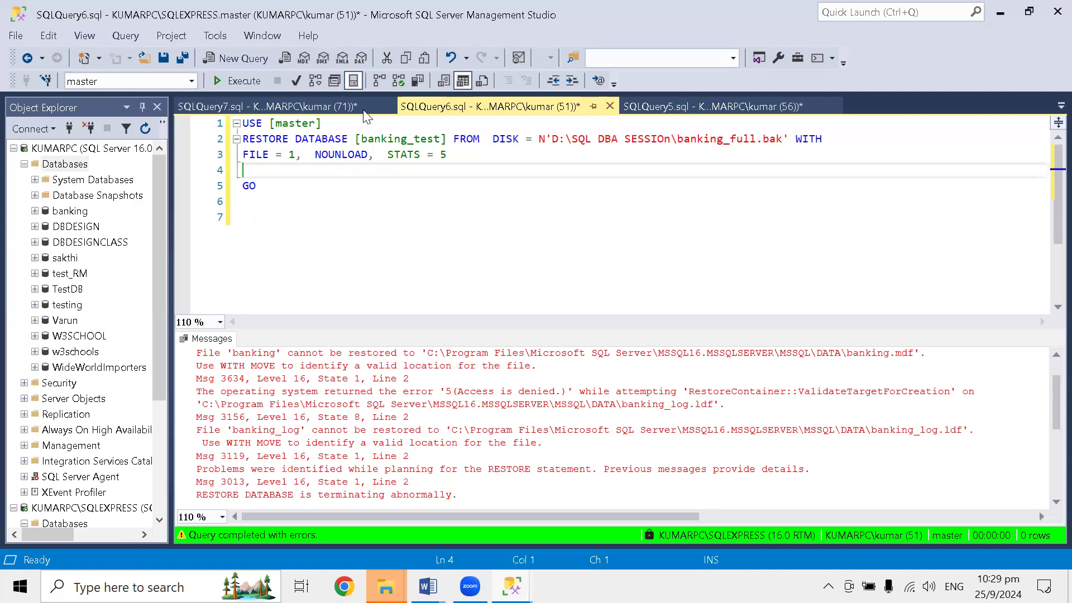
pyautogui.click(308, 107)
pyautogui.moveTo(644, 186); pyautogui.dragTo(242, 170)
pyautogui.hotkey('ctrl', 'c')
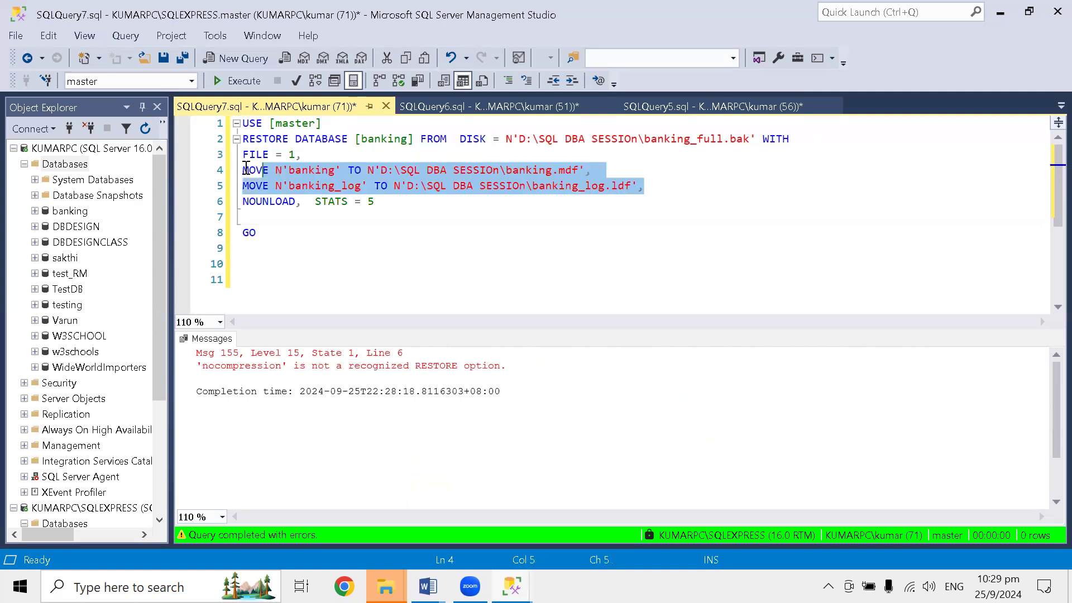
pyautogui.click(420, 119)
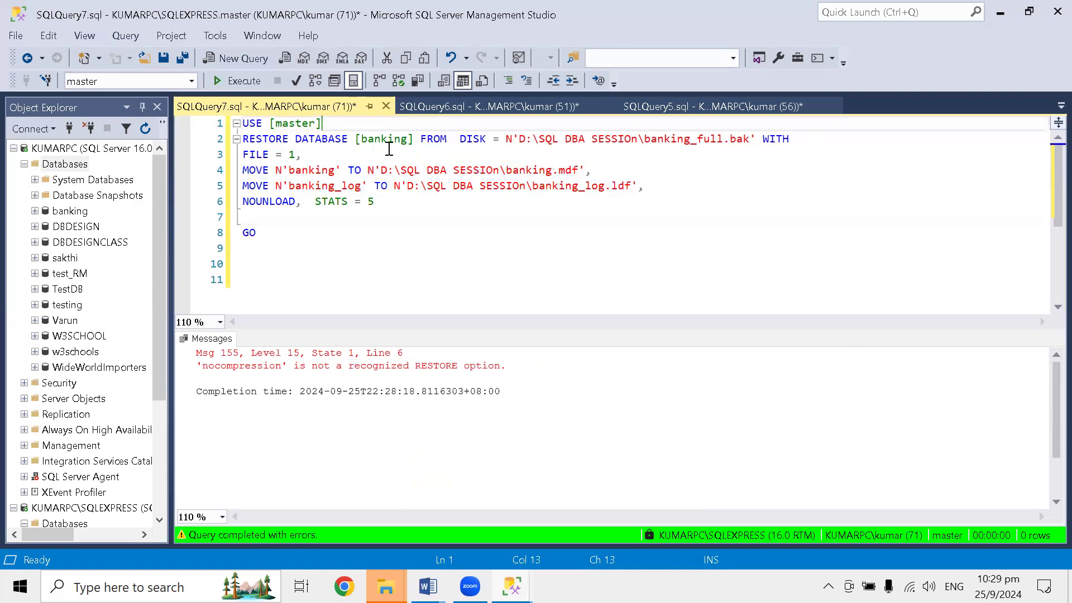
# Insert the copied MOVE clauses after FILE = 1 in SQLQuery6, put NOUNLOAD on its own line, and execute the script.
pyautogui.click(481, 108)
pyautogui.click(311, 154)
pyautogui.press('Return')
pyautogui.hotkey('ctrl', 'v')
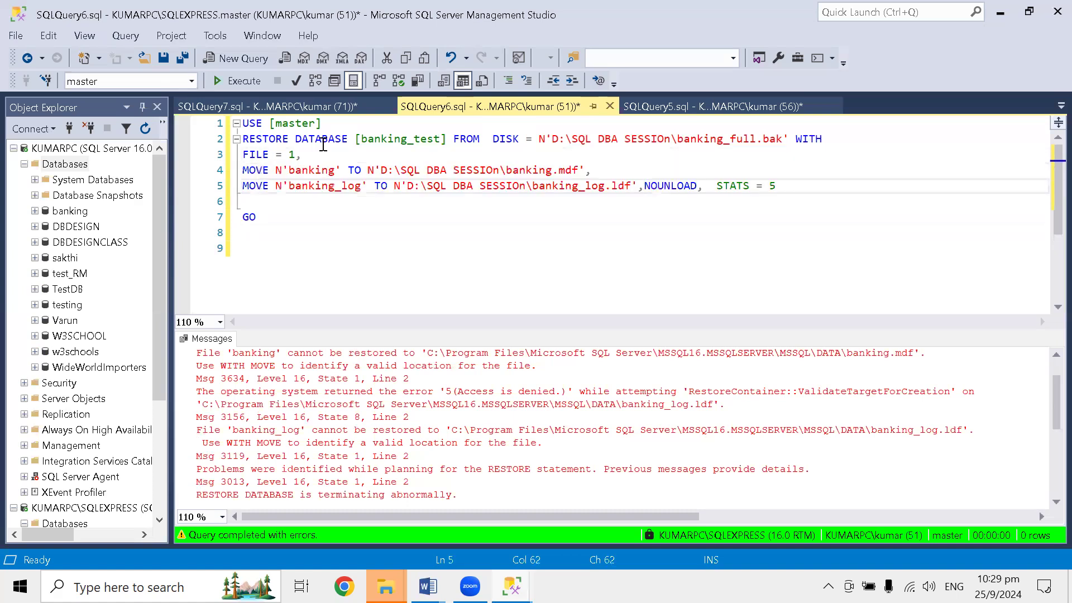
pyautogui.press('Return')
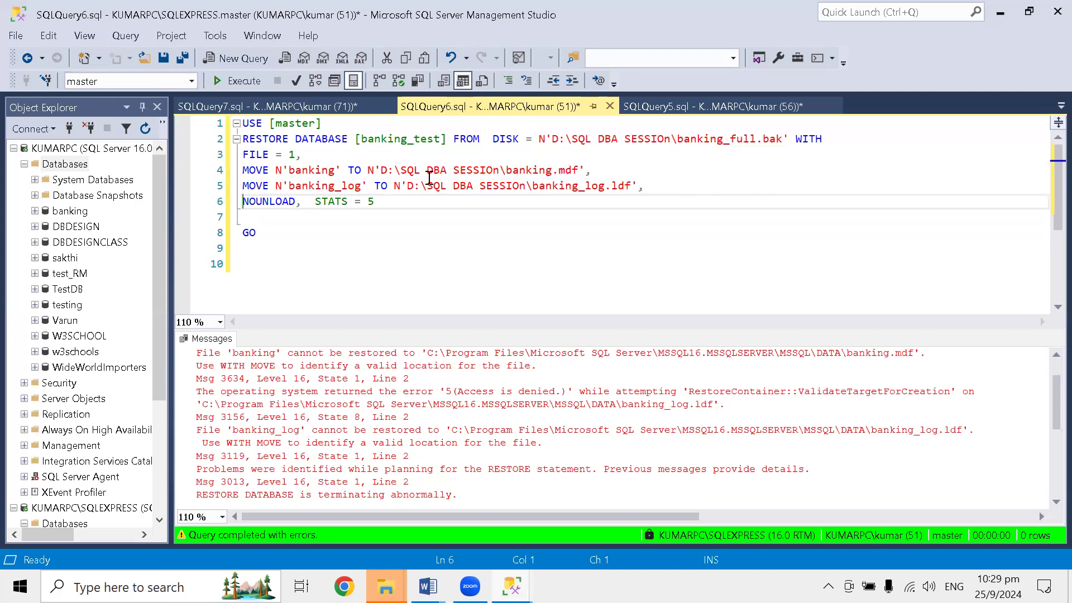
pyautogui.click(237, 83)
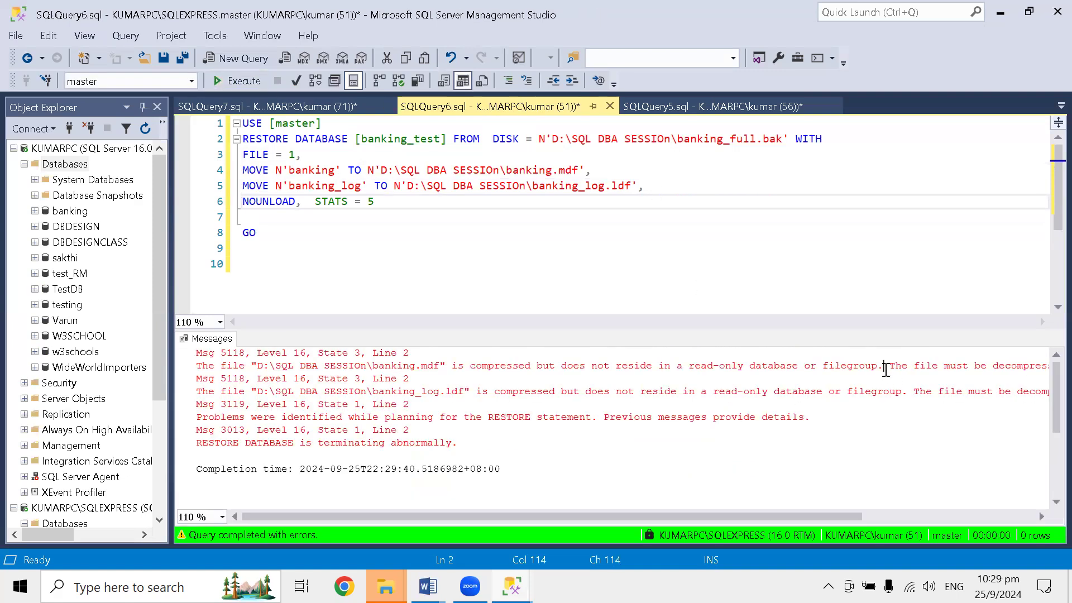
pyautogui.press('Return')
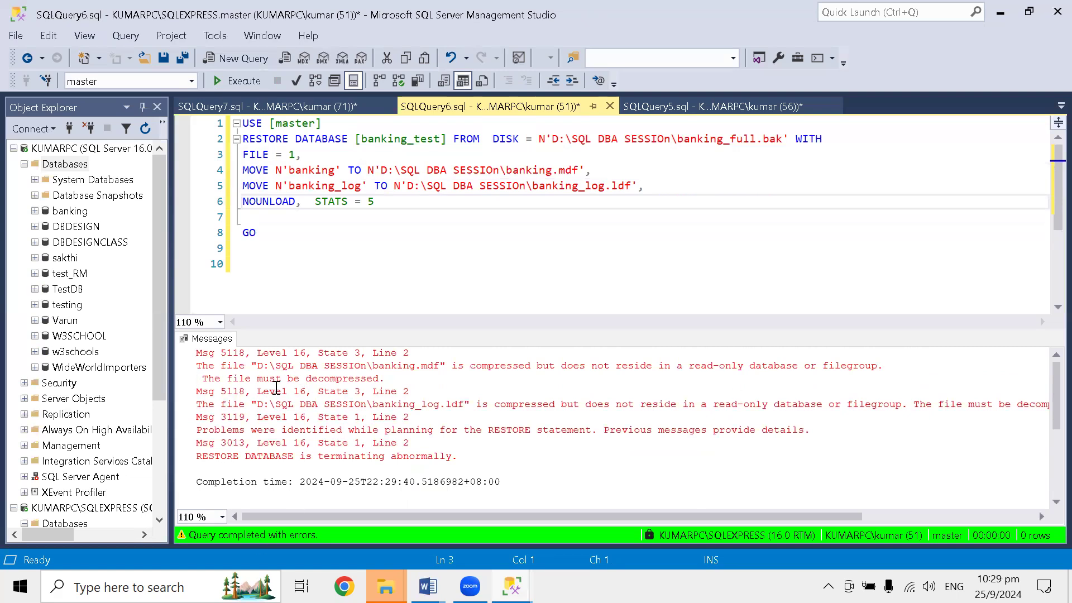
# Add the replace option after STATS = 5 and execute the banking_test restore script.
pyautogui.click(393, 202)
pyautogui.write(',replace')
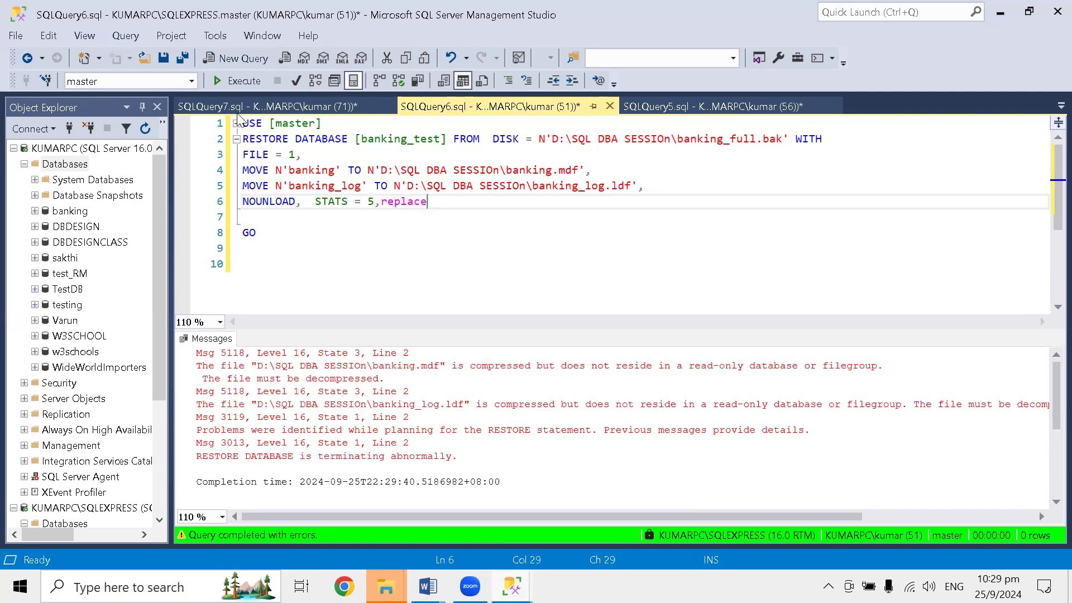
pyautogui.click(234, 83)
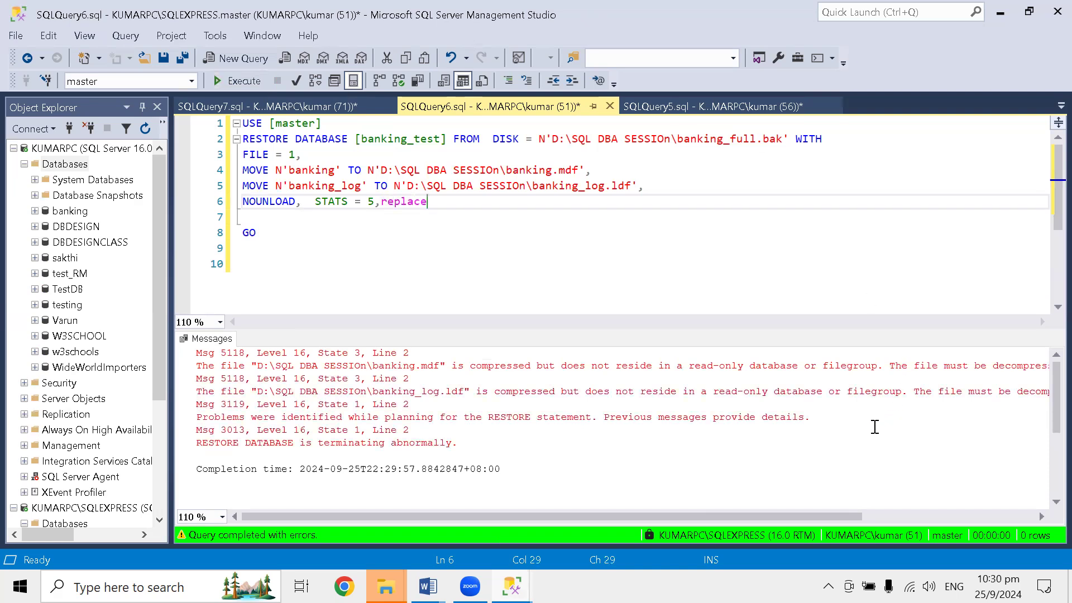
# Break the long error messages for banking.mdf and banking_log.ldf onto separate lines for reading.
pyautogui.click(908, 391)
pyautogui.press('Return')
pyautogui.click(888, 368)
pyautogui.press('Return')
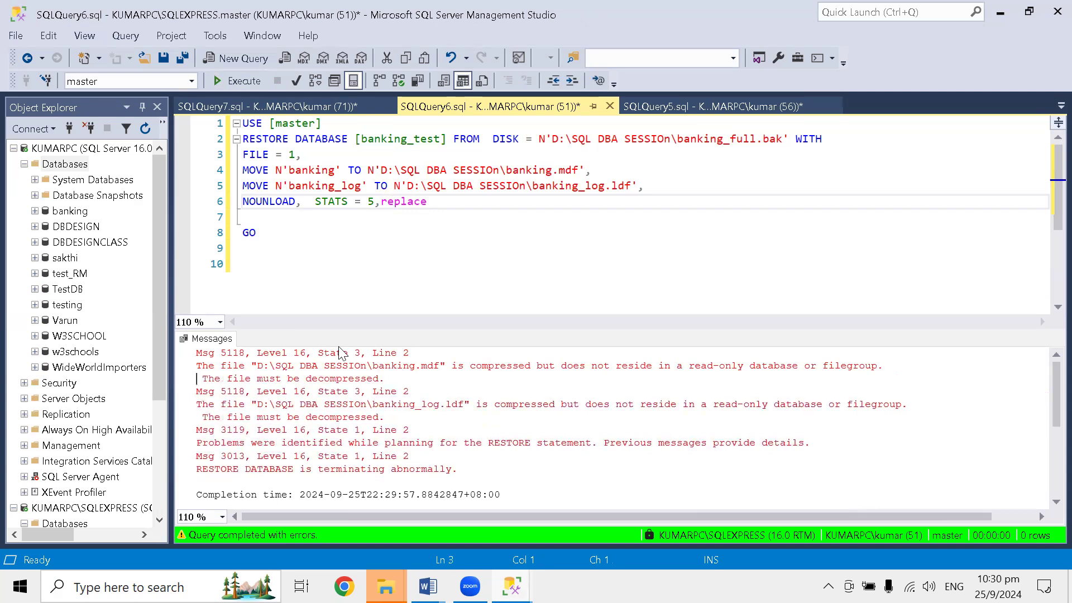
# Examine the Files, Filegroups and Options pages in the properties of the banking database on KUMARPC, and close without changes.
pyautogui.click(64, 215)
pyautogui.rightClick(64, 219)
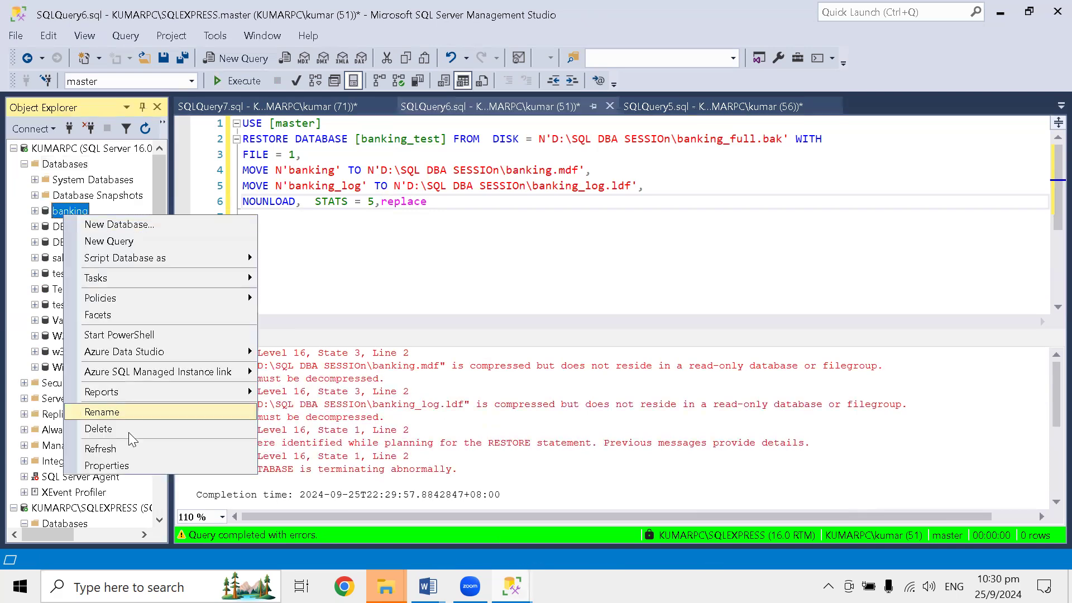
pyautogui.click(128, 463)
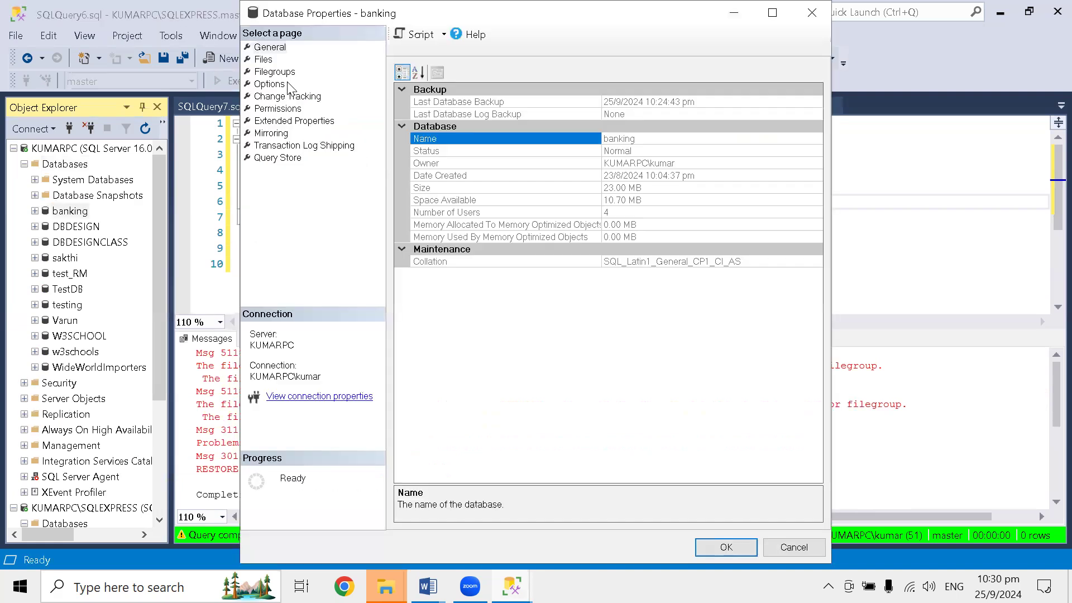
pyautogui.click(265, 60)
pyautogui.click(268, 72)
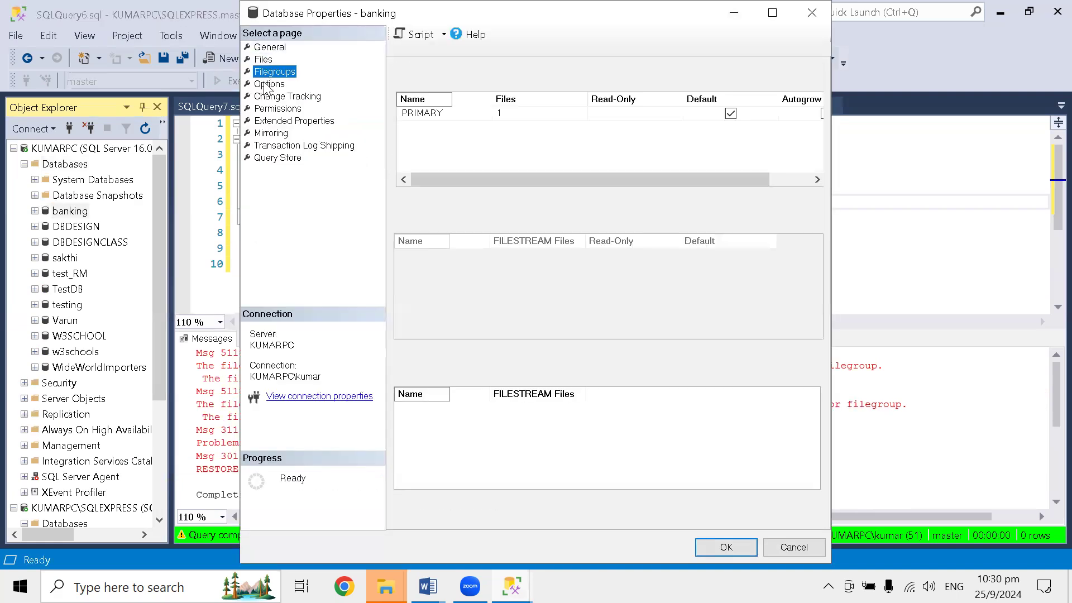
pyautogui.click(266, 84)
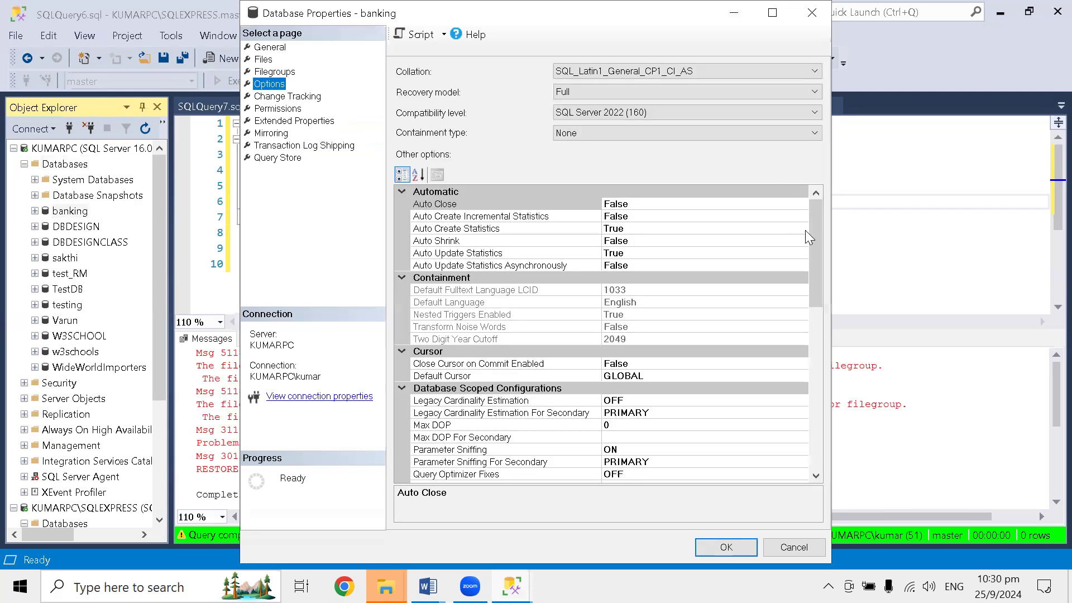
pyautogui.moveTo(817, 248); pyautogui.dragTo(788, 427)
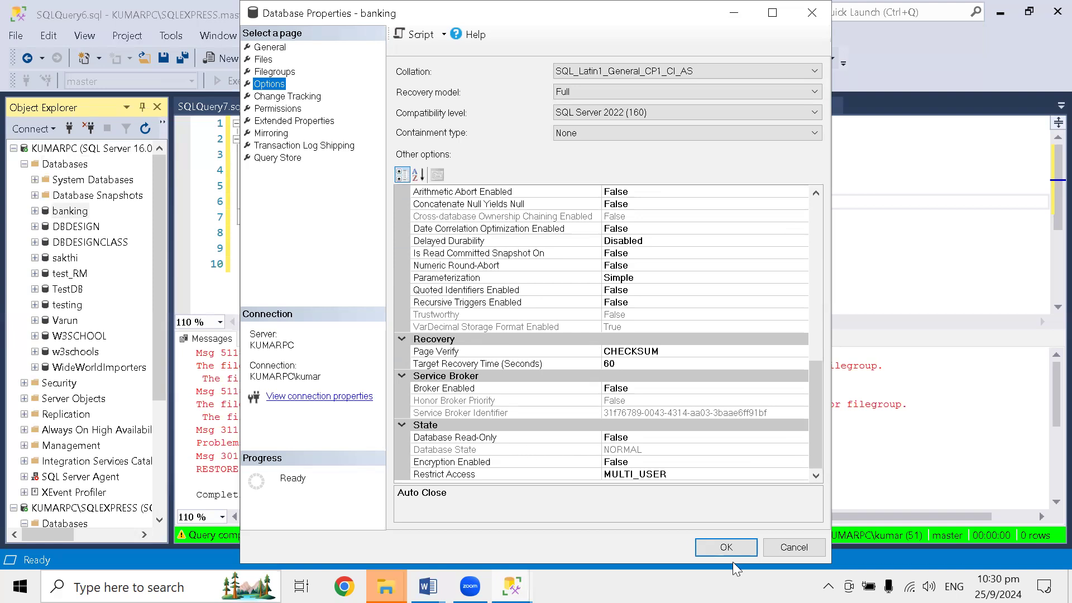
pyautogui.click(796, 553)
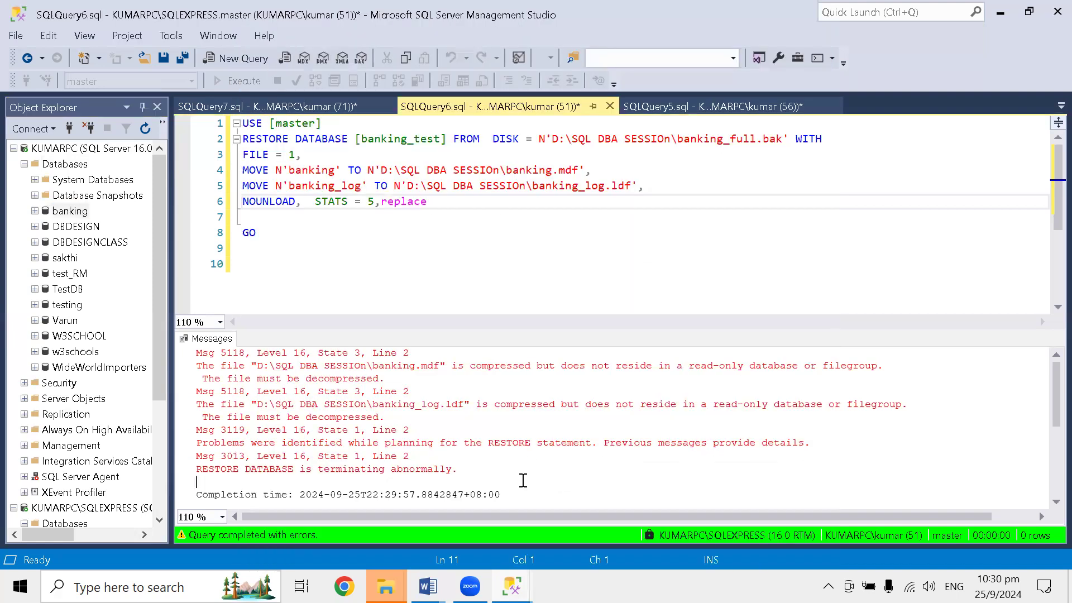
# Select the whole restore error text above the completion time.
pyautogui.keyDown('shift'); pyautogui.click(196, 351); pyautogui.keyUp('shift')
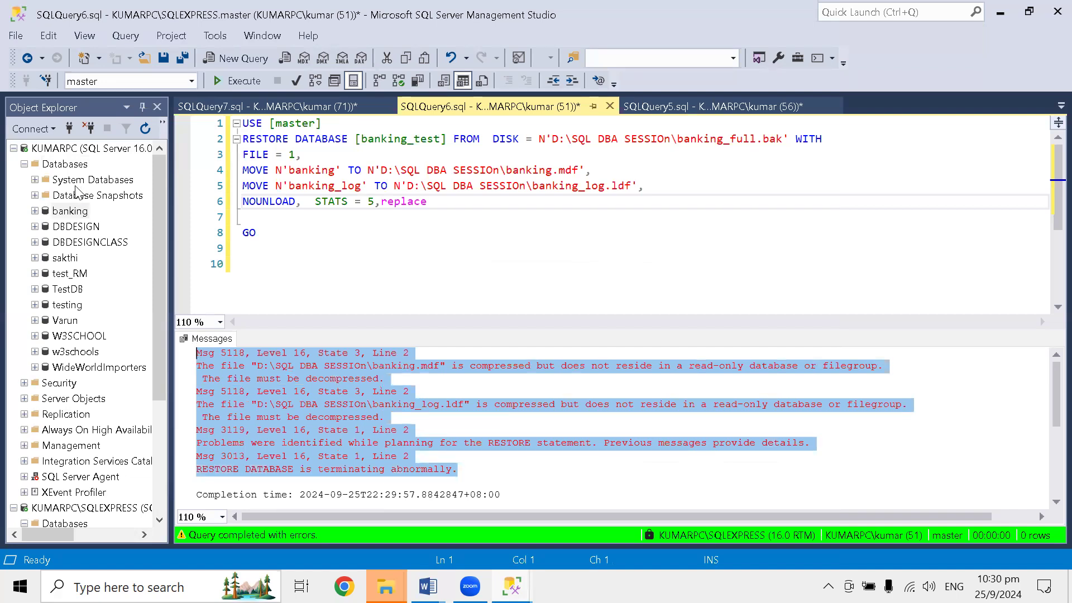
pyautogui.click(351, 229)
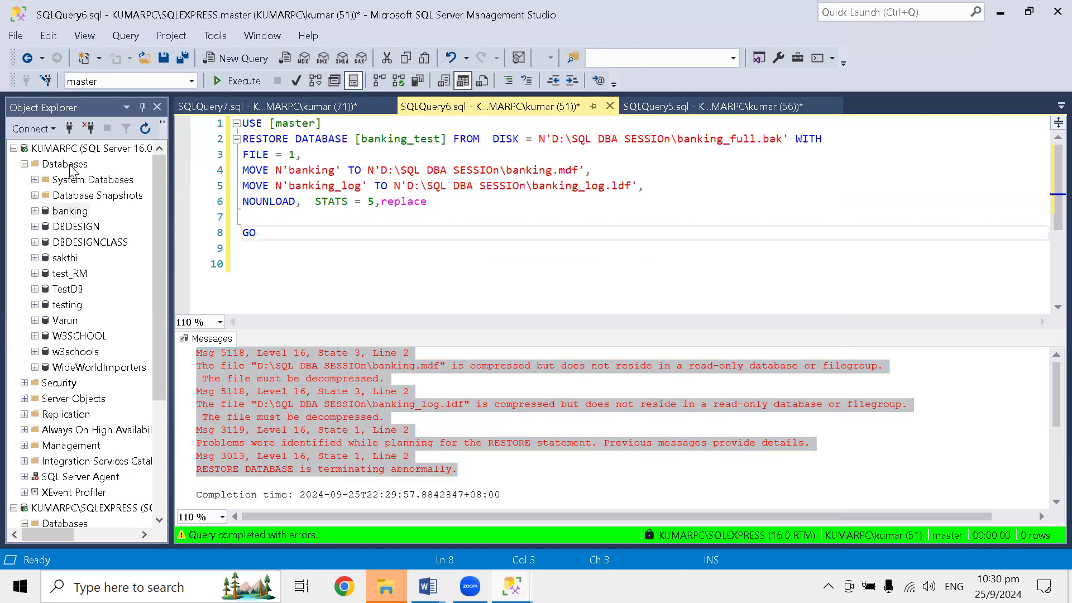
pyautogui.click(24, 164)
pyautogui.click(24, 164)
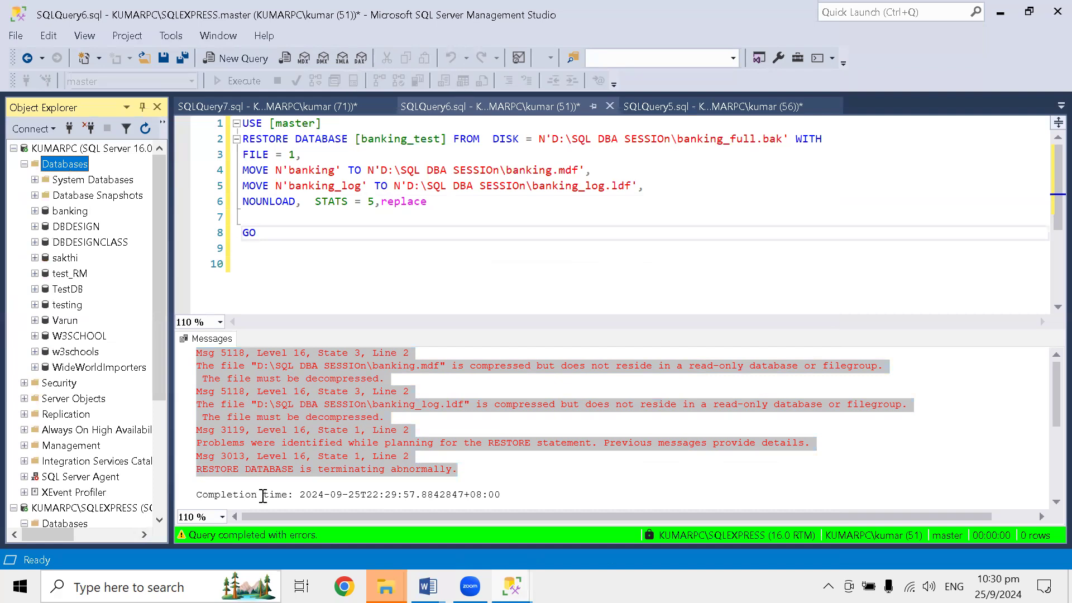
# Look over the backup files in the SQL DBA SESSIOn folder, including WideWorldImporters-Full.bak, and return to SQL Server Management Studio.
pyautogui.click(386, 586)
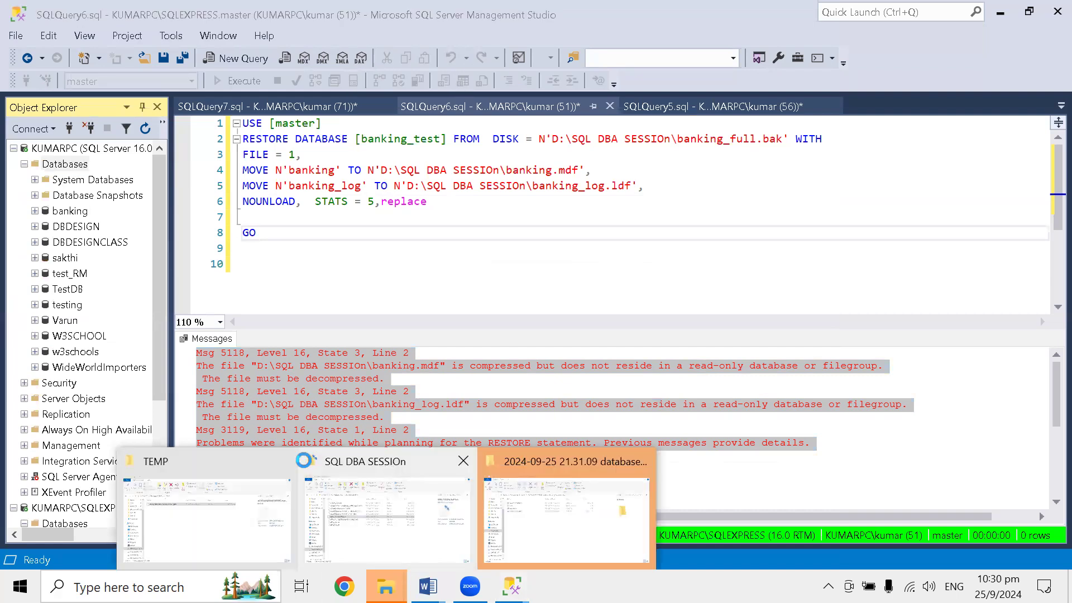
pyautogui.click(393, 463)
pyautogui.click(237, 204)
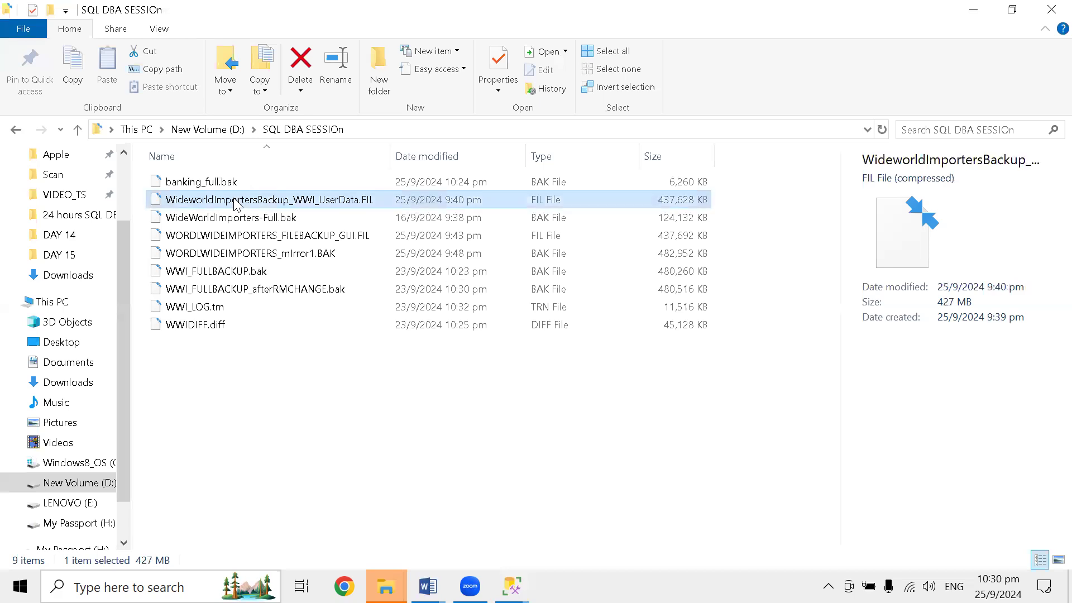
pyautogui.click(234, 222)
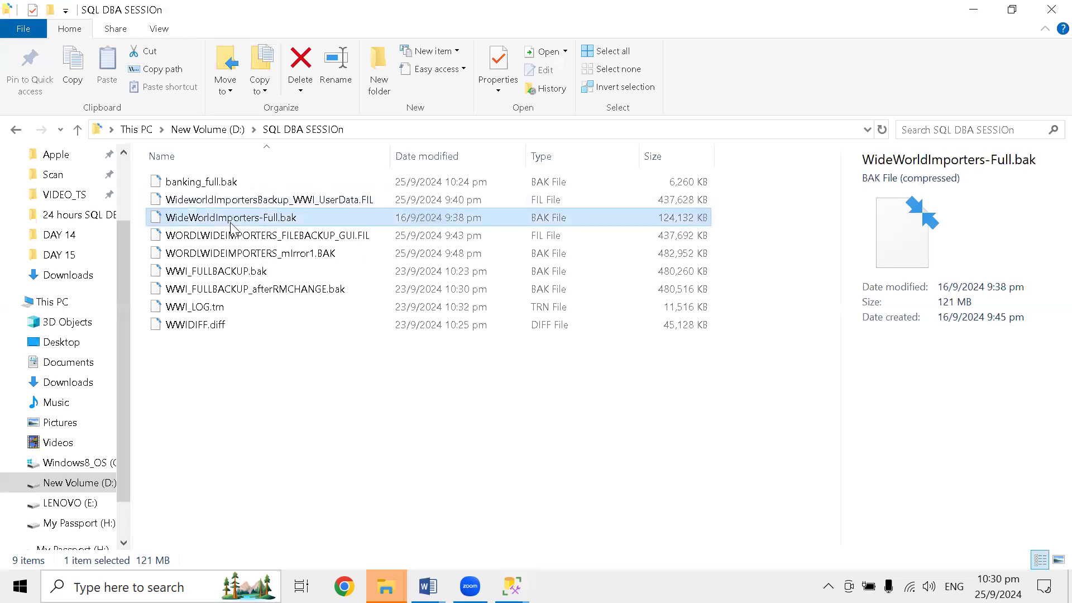
pyautogui.click(279, 220)
pyautogui.moveTo(306, 218); pyautogui.dragTo(121, 200)
pyautogui.hotkey('alt', 'Tab')
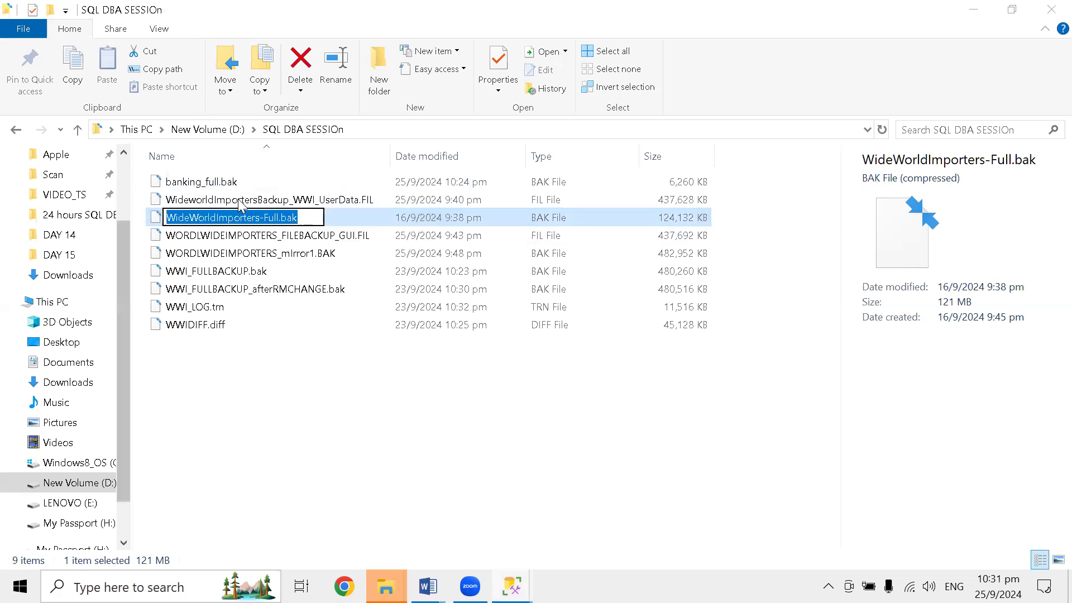
pyautogui.click(183, 221)
pyautogui.click(511, 586)
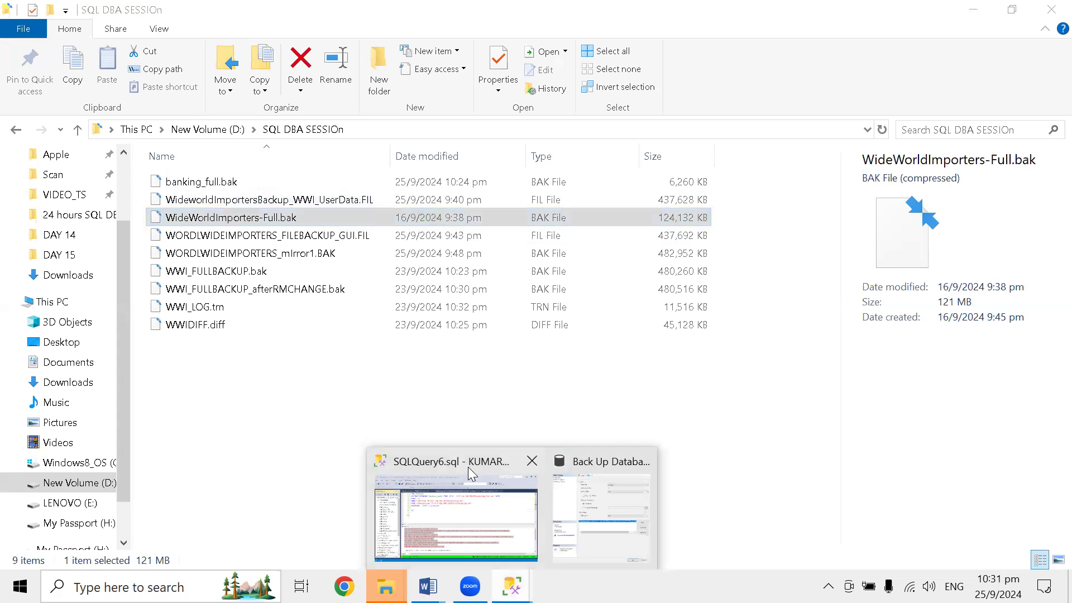
pyautogui.click(468, 467)
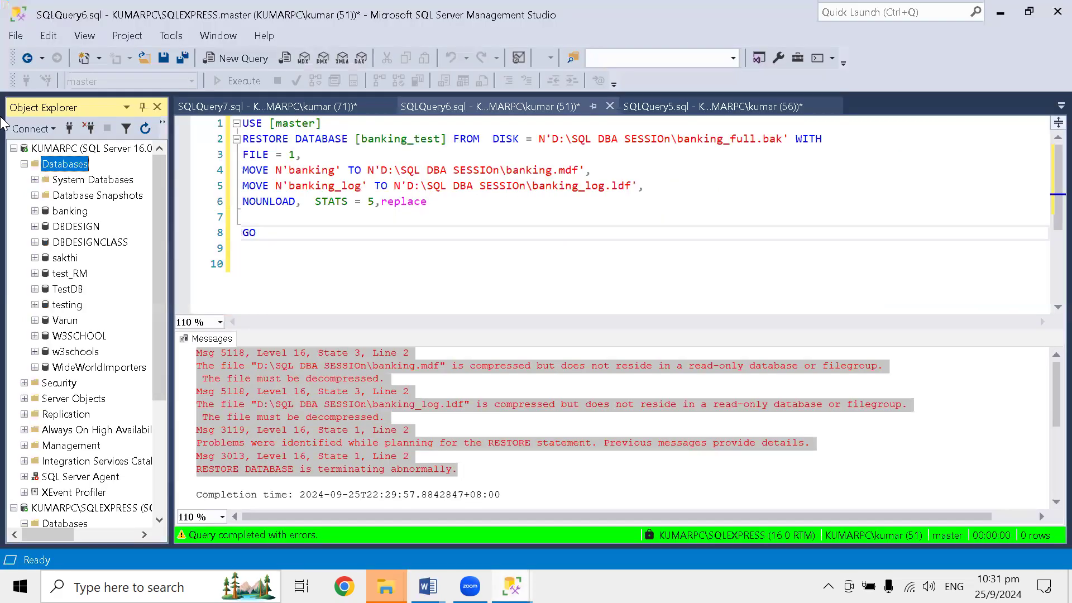
# Start a database restore on the KUMARPC\SQLEXPRESS instance with a device as the source, and begin adding a backup file.
pyautogui.click(25, 164)
pyautogui.rightClick(84, 328)
pyautogui.click(140, 368)
pyautogui.click(496, 180)
pyautogui.click(746, 183)
pyautogui.click(668, 242)
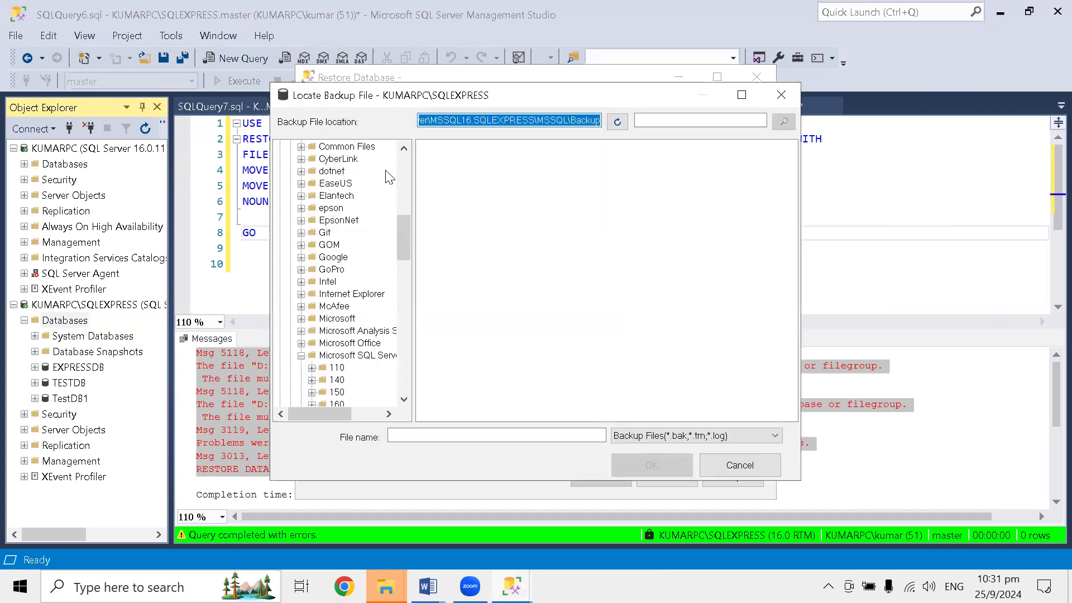
# Add WWI_FULLBACKUP.bak from D:\SQL DBA SESSIOn as the backup media and confirm it as the restore source.
pyautogui.moveTo(404, 251); pyautogui.dragTo(404, 162)
pyautogui.click(279, 147)
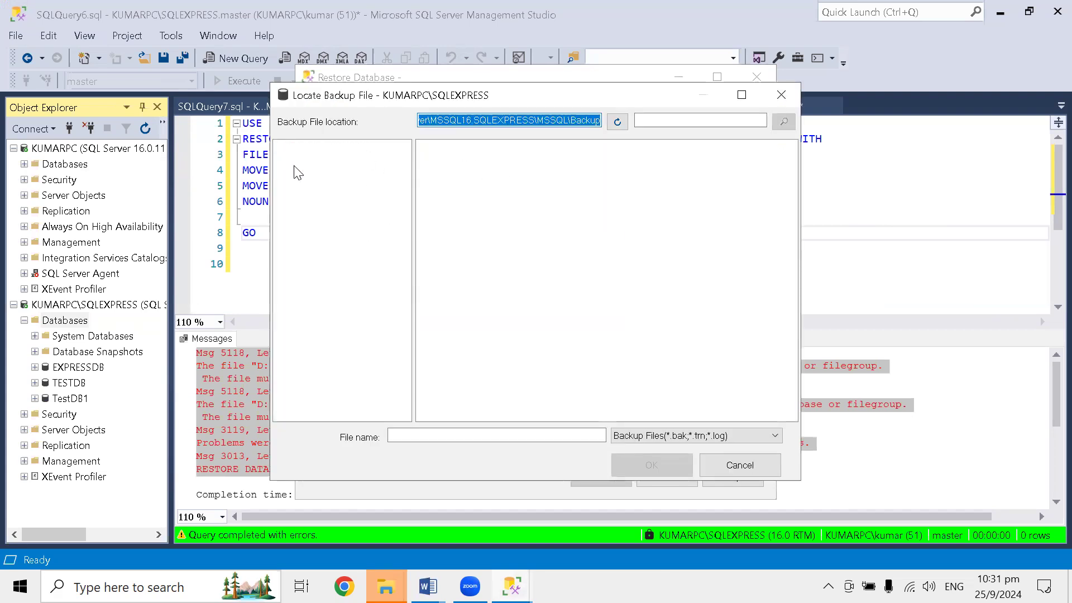
pyautogui.click(280, 159)
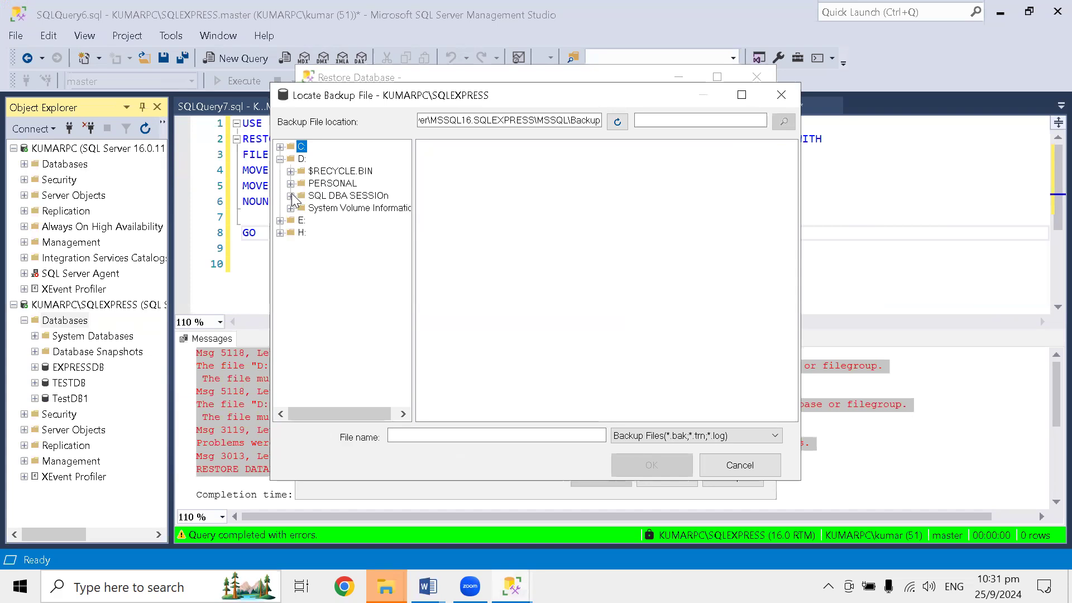
pyautogui.click(334, 195)
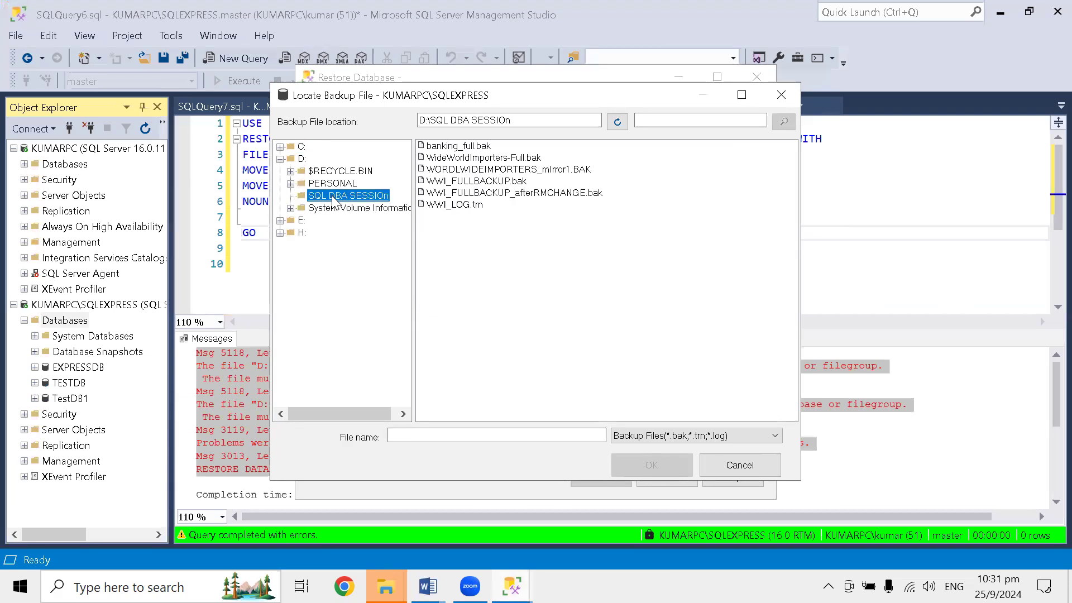
pyautogui.click(476, 181)
pyautogui.click(652, 465)
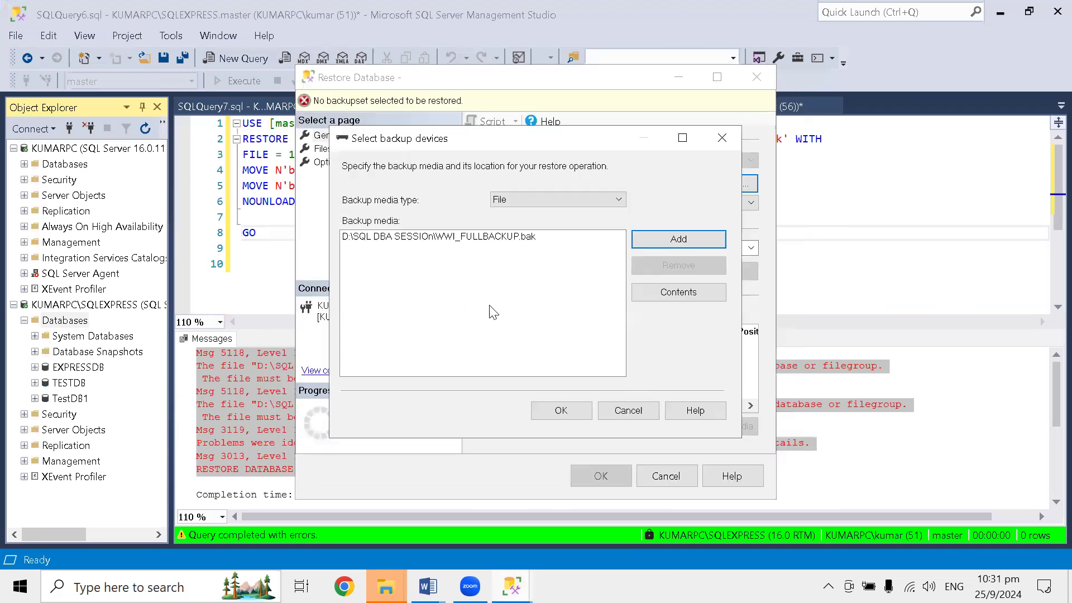
pyautogui.click(523, 262)
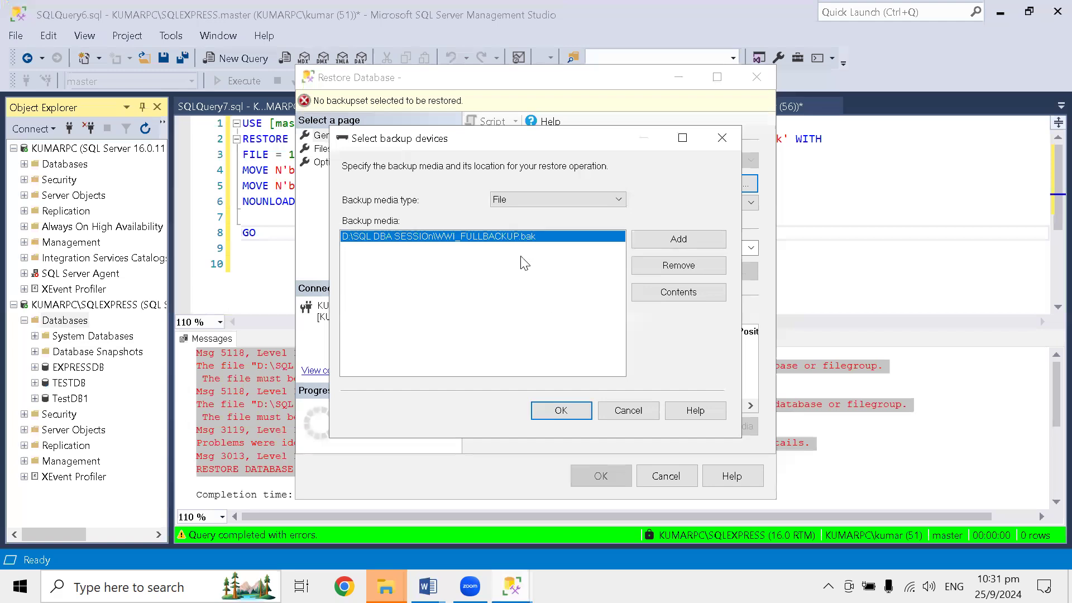
pyautogui.click(561, 411)
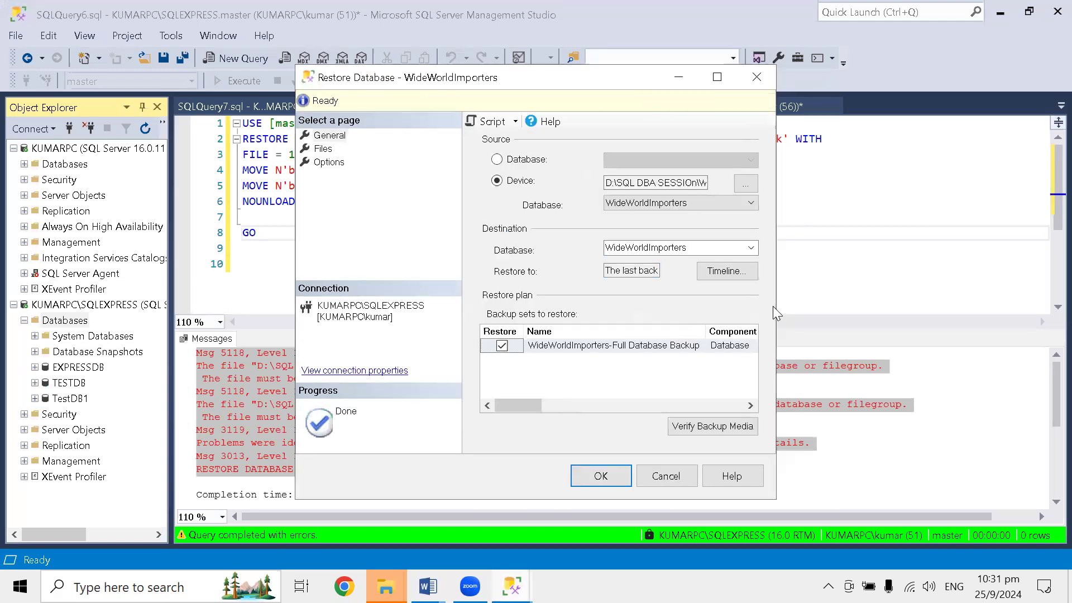
# Widen the WideWorldImporters restore dialog, enable relocating all files to a folder, and widen the Original File Name column.
pyautogui.moveTo(776, 301); pyautogui.dragTo(1049, 296)
pyautogui.click(713, 249)
pyautogui.click(722, 248)
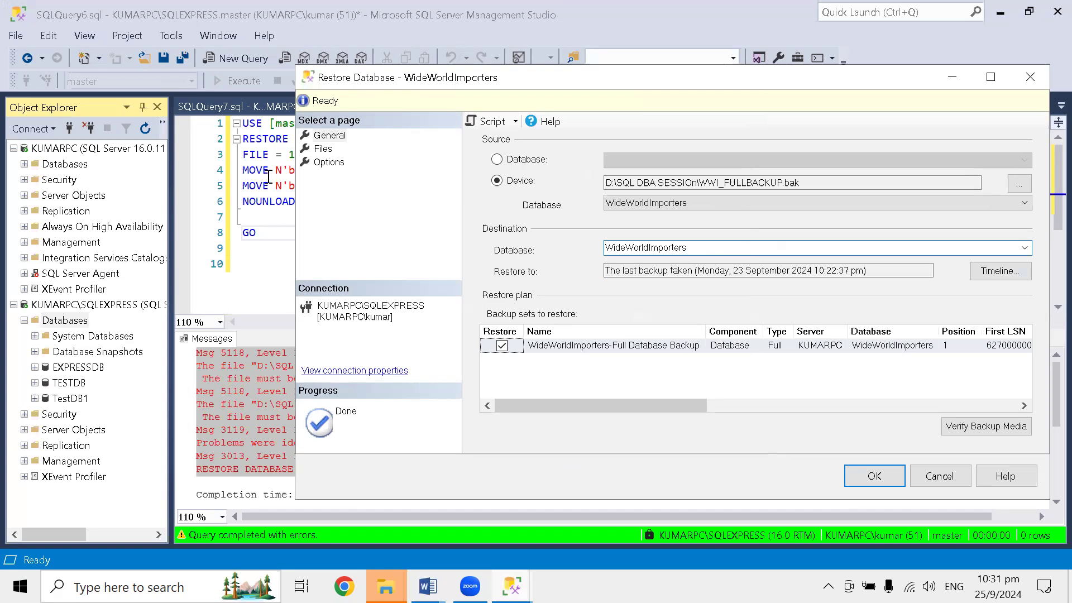
pyautogui.click(324, 149)
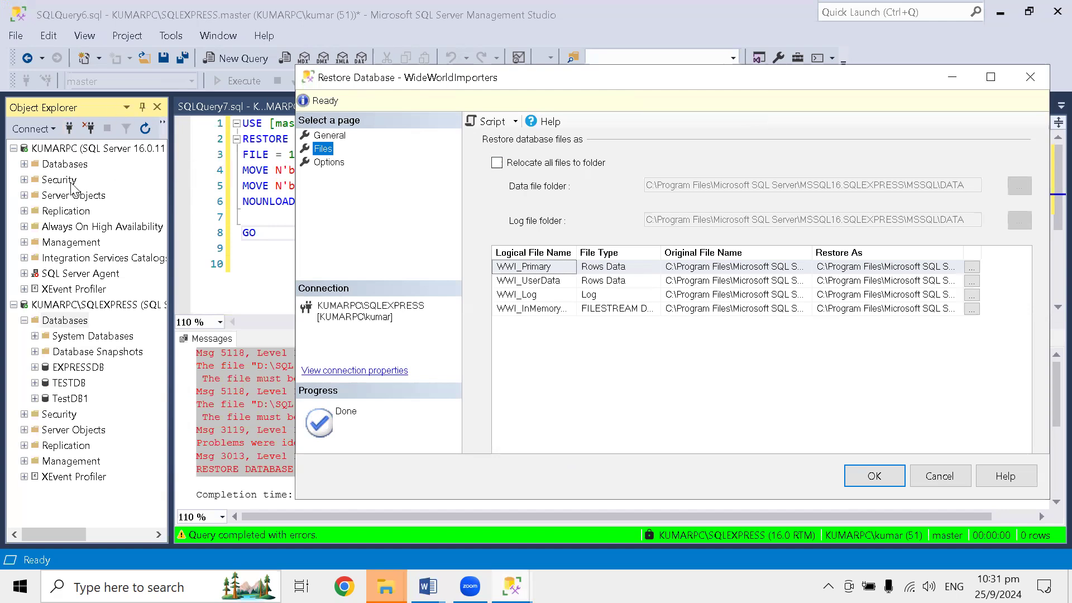
pyautogui.click(496, 162)
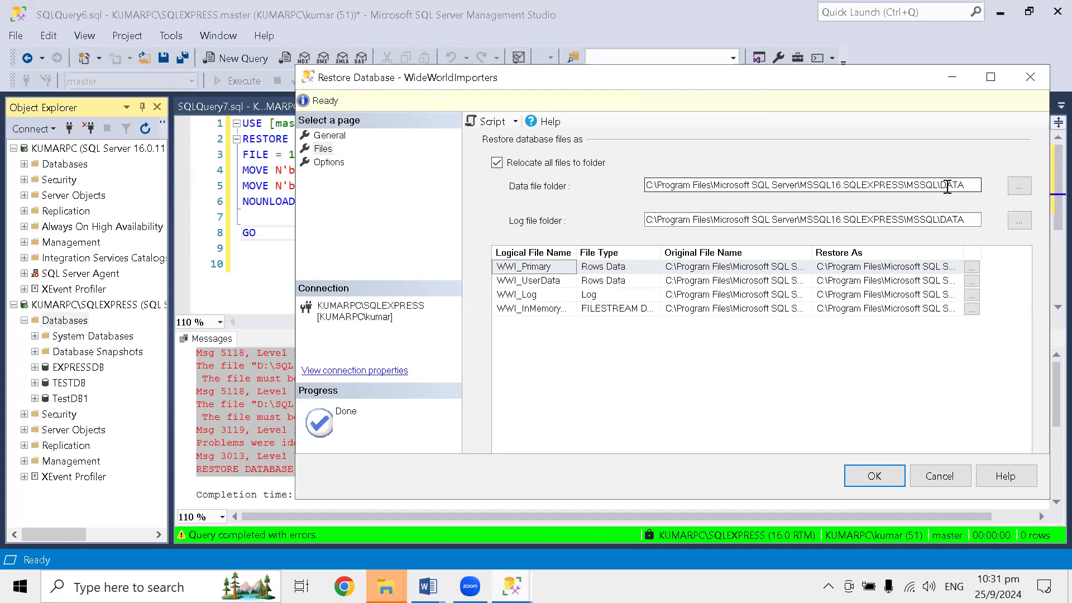
pyautogui.moveTo(812, 251); pyautogui.dragTo(956, 229)
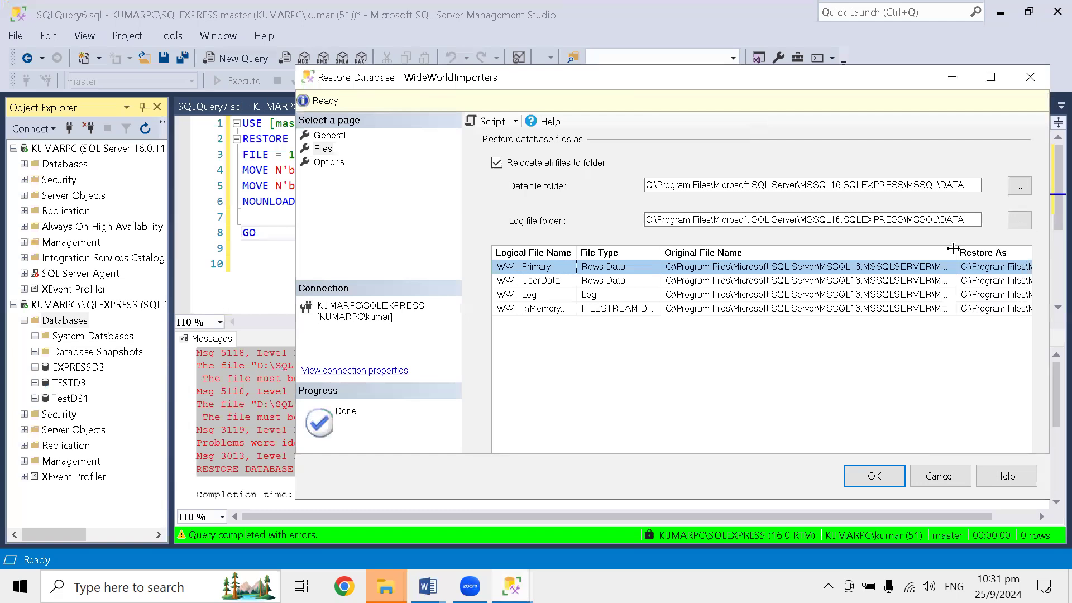
pyautogui.click(1019, 186)
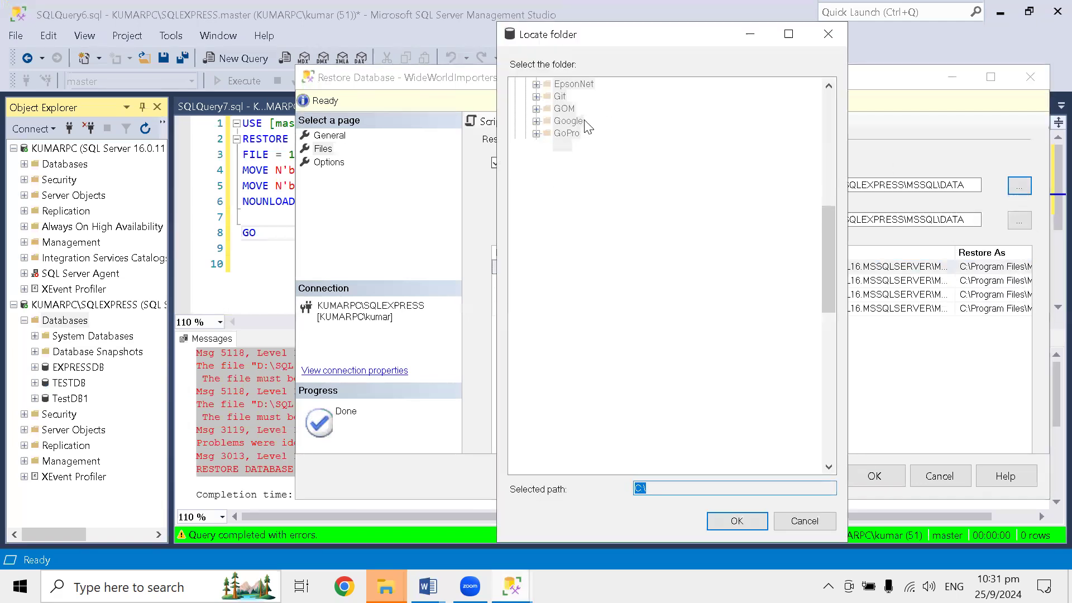
pyautogui.moveTo(826, 231); pyautogui.dragTo(833, 101)
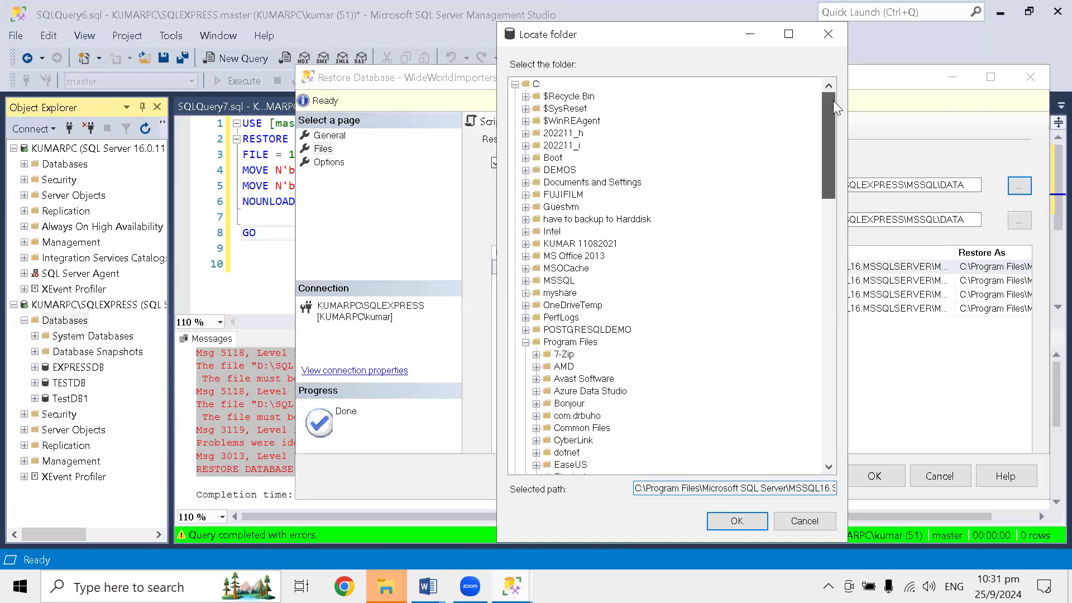
pyautogui.click(827, 35)
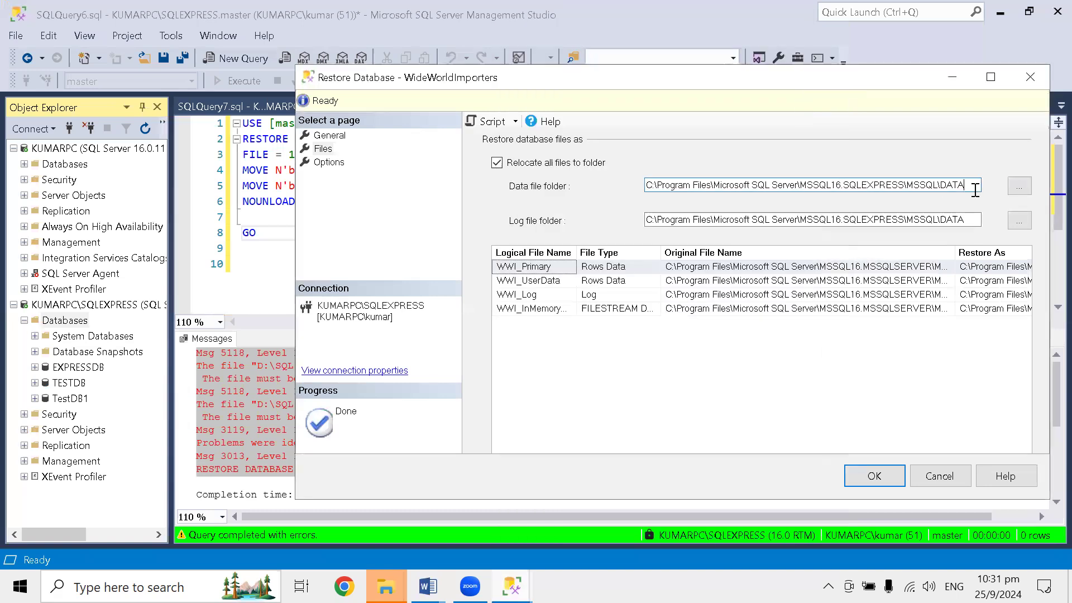
# Open the Windows Run dialog and try to bring the restore's data file folder path into it.
pyautogui.moveTo(974, 186); pyautogui.dragTo(579, 187)
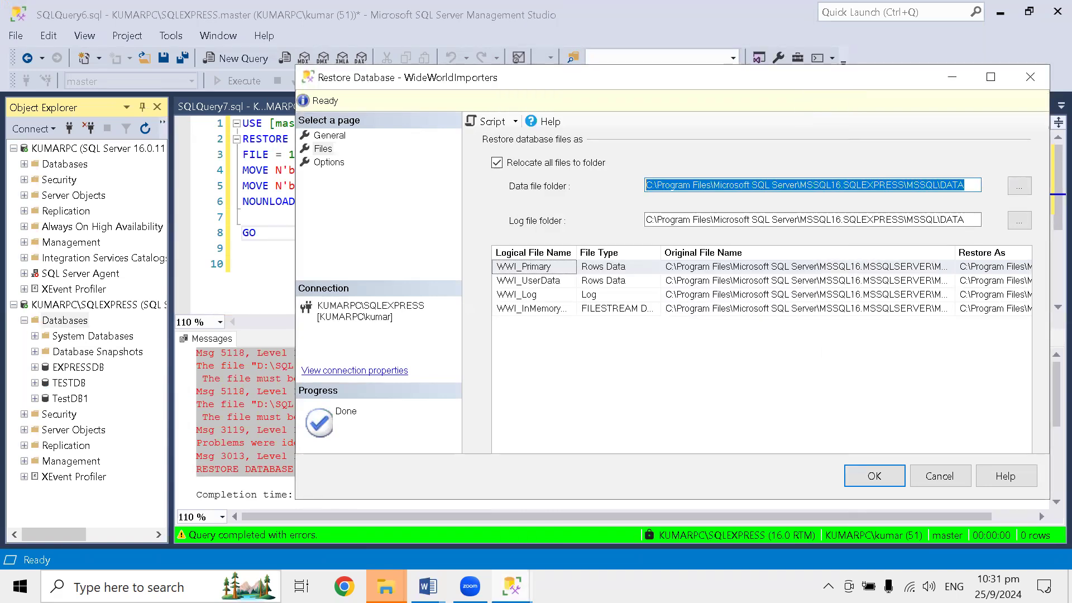
pyautogui.click(386, 586)
pyautogui.press('super+r')
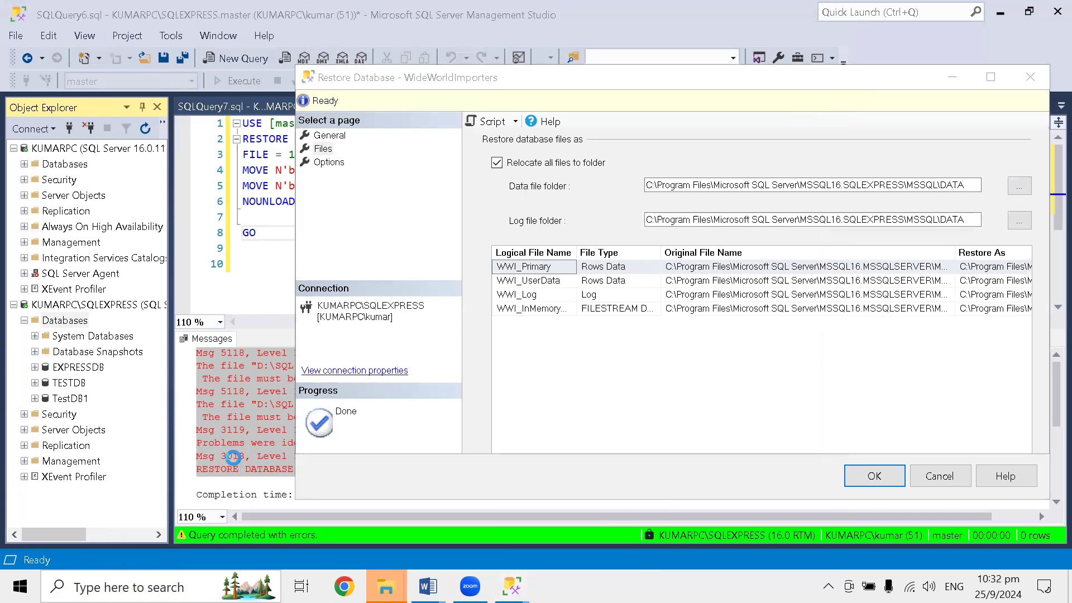
pyautogui.hotkey('ctrl', 'z')
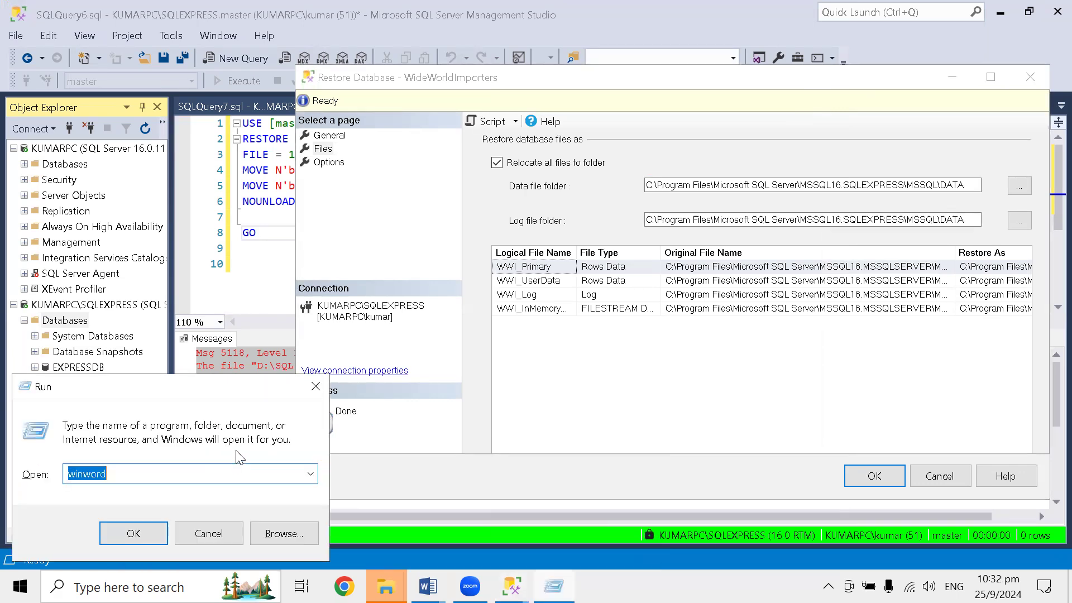
pyautogui.moveTo(862, 185); pyautogui.dragTo(874, 185)
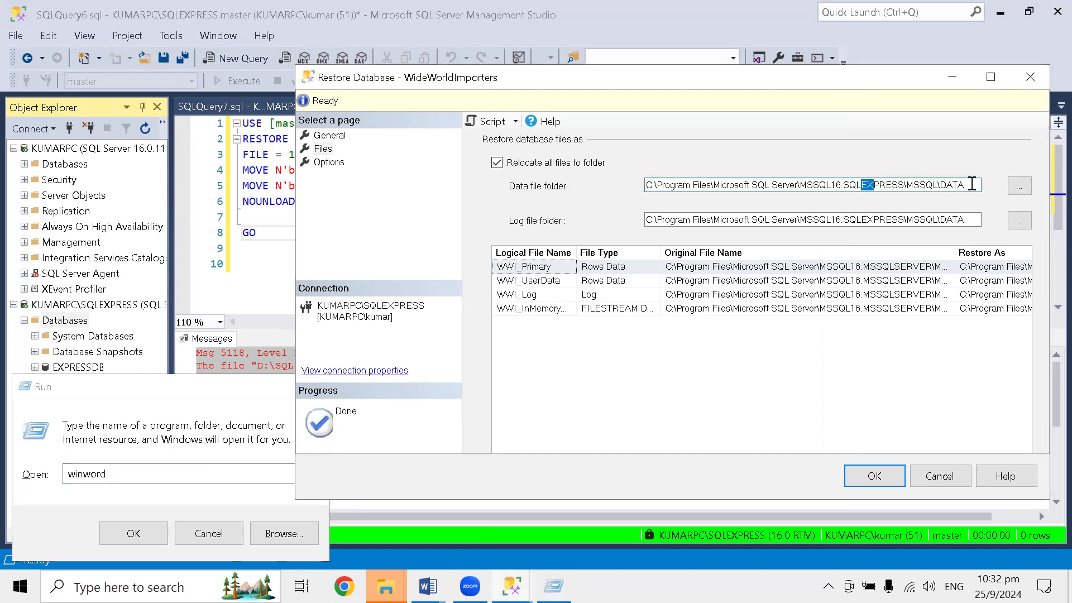
pyautogui.moveTo(972, 184); pyautogui.dragTo(634, 152)
pyautogui.hotkey('alt', 'Tab')
pyautogui.hotkey('ctrl', 'z')
pyautogui.hotkey('ctrl', 'z')
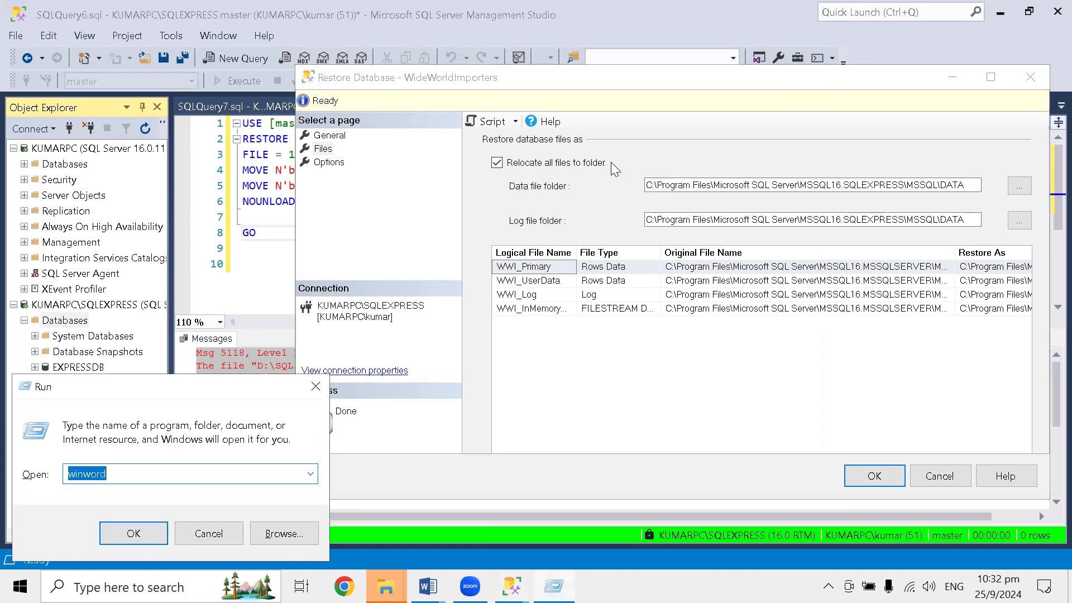
# Open the folder C:\Program Files\Microsoft SQL Server\ from the Run dialog.
pyautogui.write('C:\\')
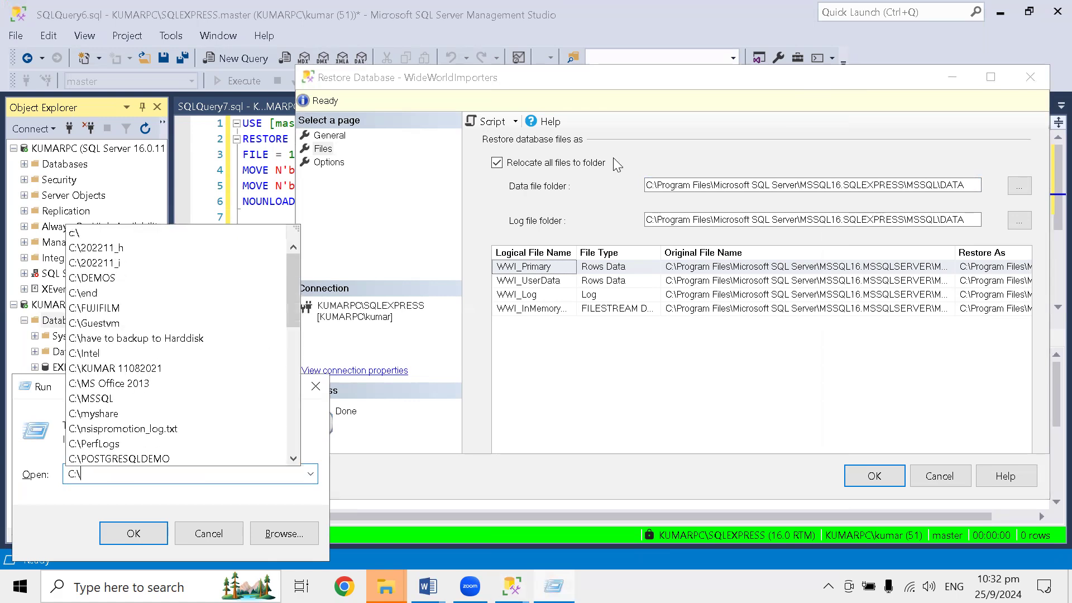
pyautogui.write('pr')
pyautogui.press('Down')
pyautogui.press('Down')
pyautogui.press('Down')
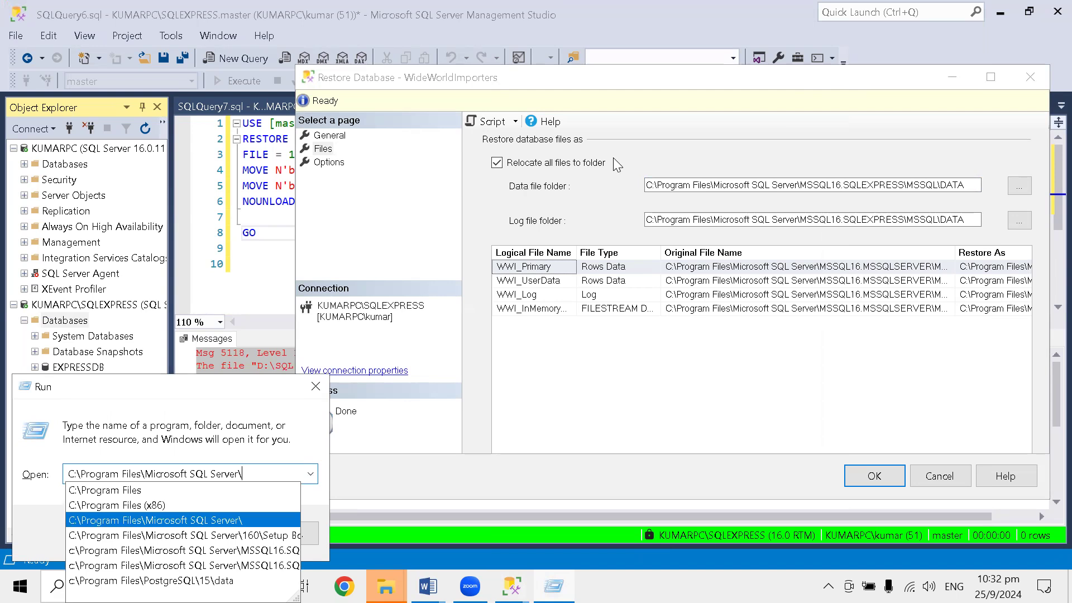
pyautogui.press('Return')
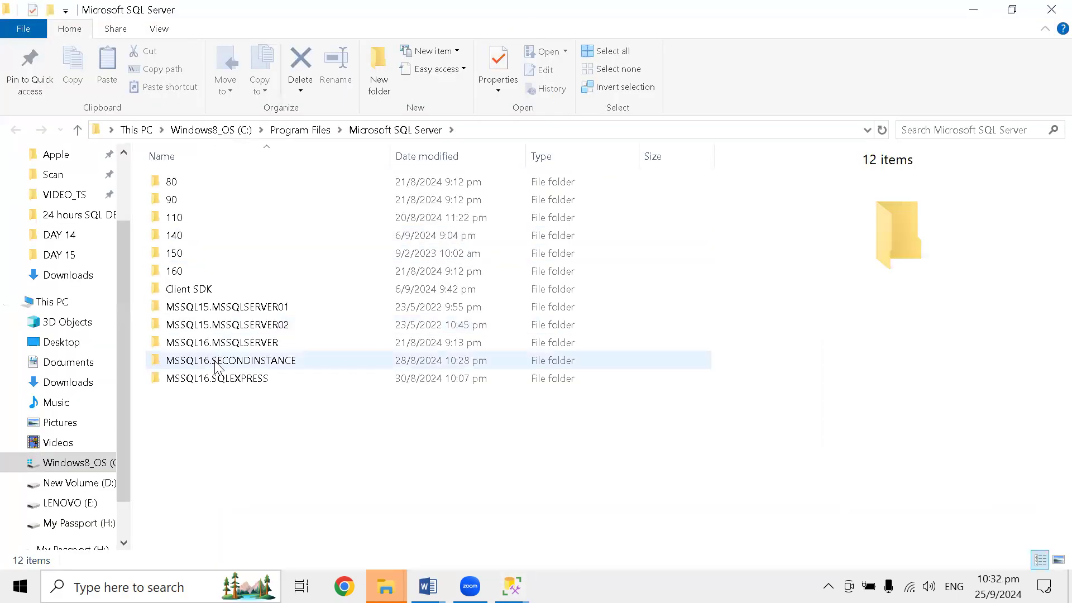
# Open the MSSQL folder inside MSSQL16.SQLEXPRESS, comparing the location with the data file folder in the restore dialog.
pyautogui.hotkey('alt', 'Tab')
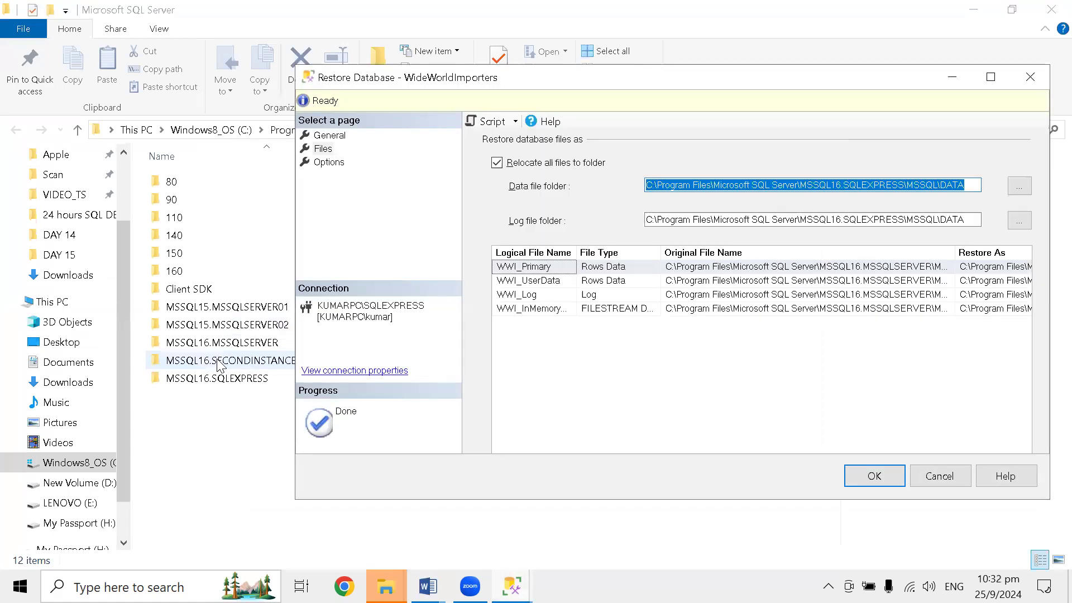
pyautogui.hotkey('alt', 'Tab')
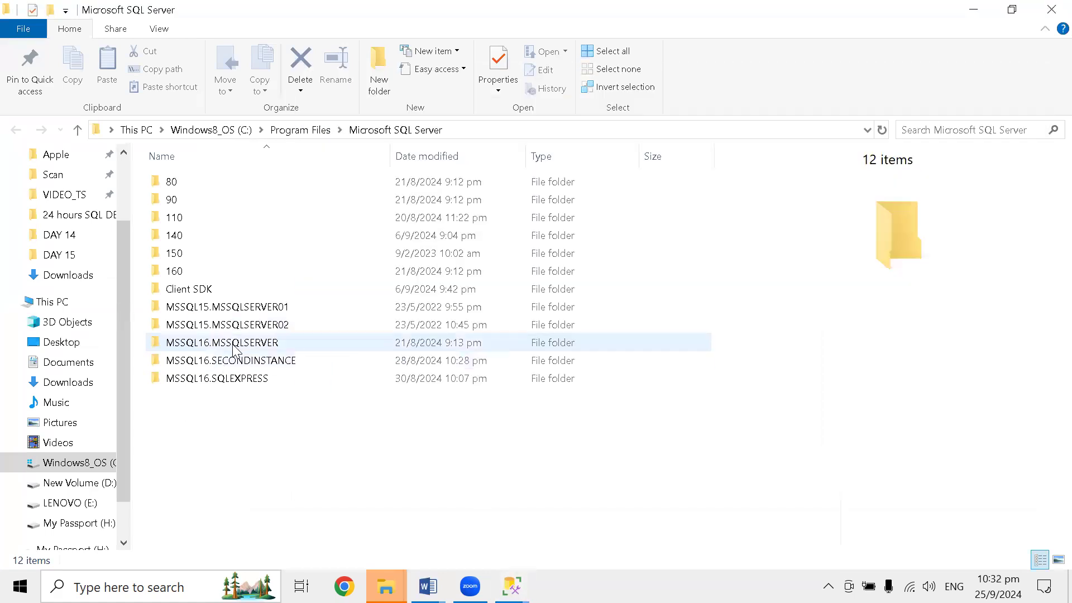
pyautogui.doubleClick(248, 379)
pyautogui.hotkey('alt', 'Tab')
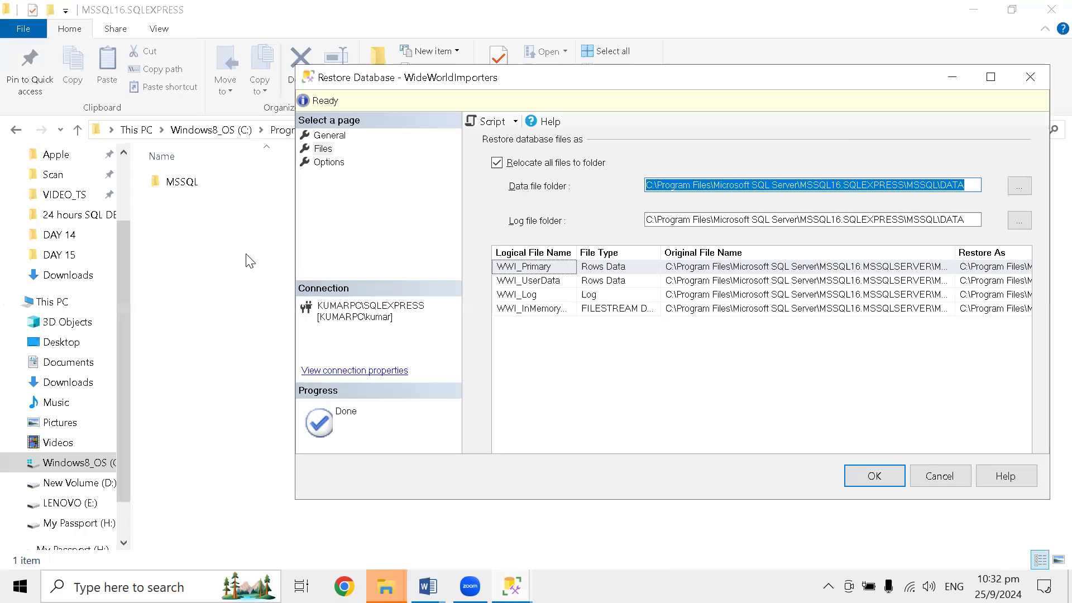
pyautogui.click(194, 190)
pyautogui.doubleClick(195, 191)
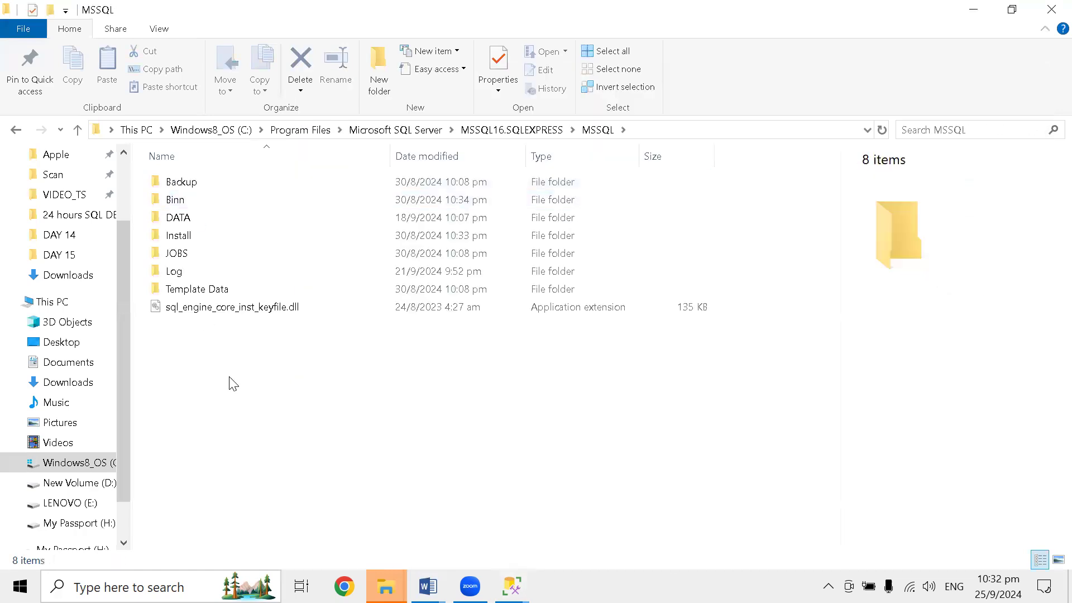
# Create a new folder named TEST inside the SQLEXPRESS instance's MSSQL folder and open it.
pyautogui.rightClick(242, 385)
pyautogui.moveTo(308, 339)
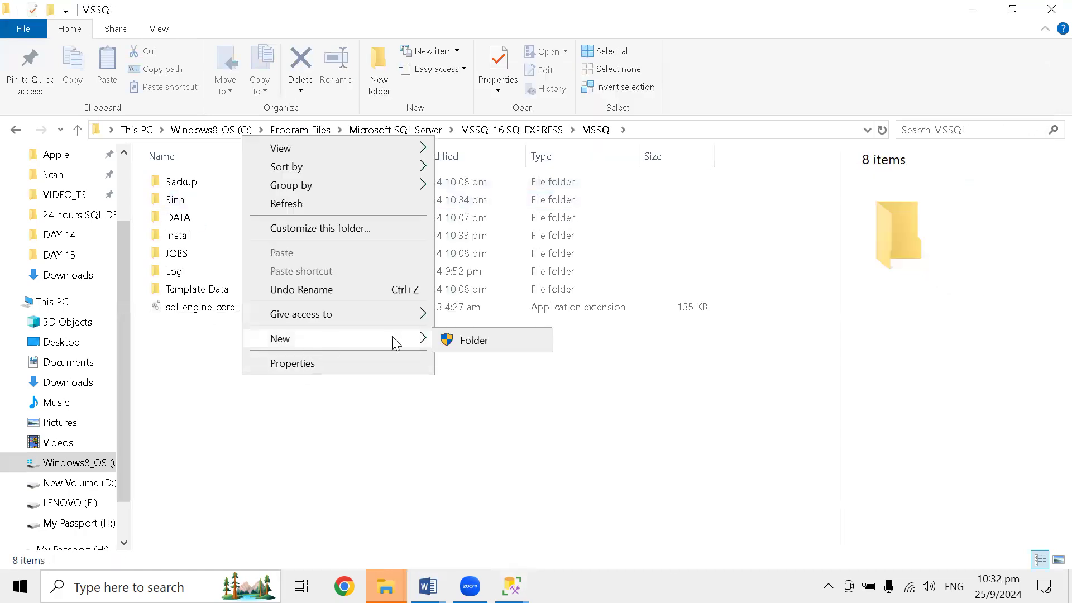
pyautogui.click(462, 342)
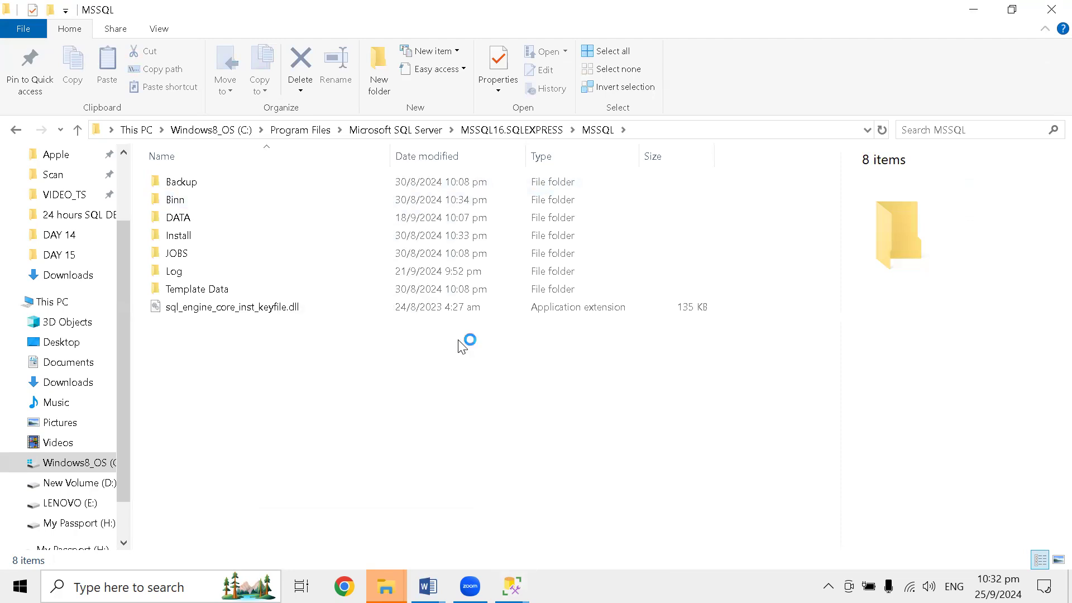
pyautogui.write('TEST')
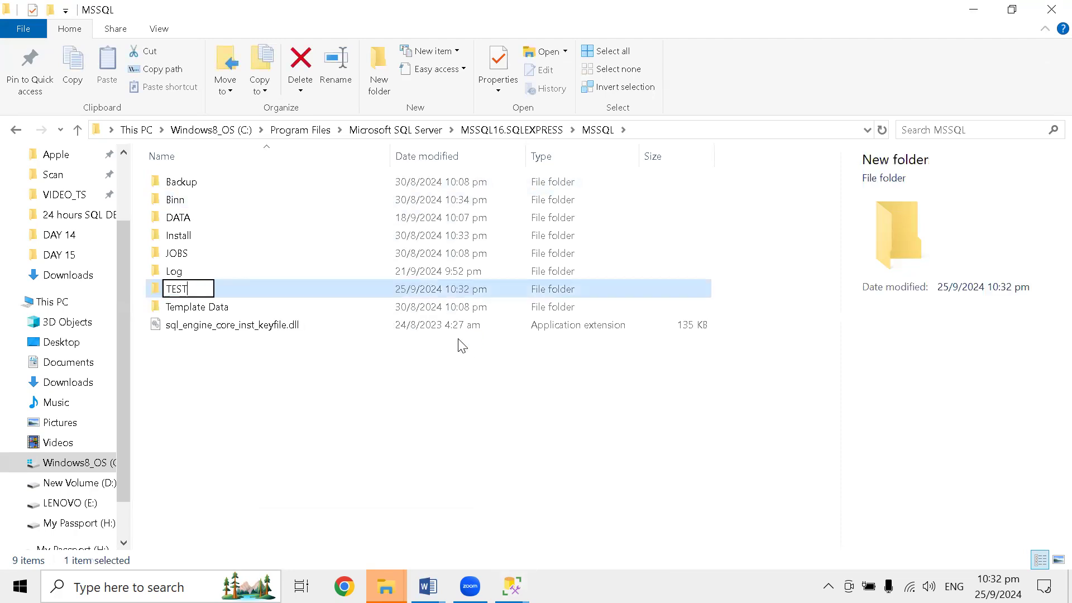
pyautogui.press('Return')
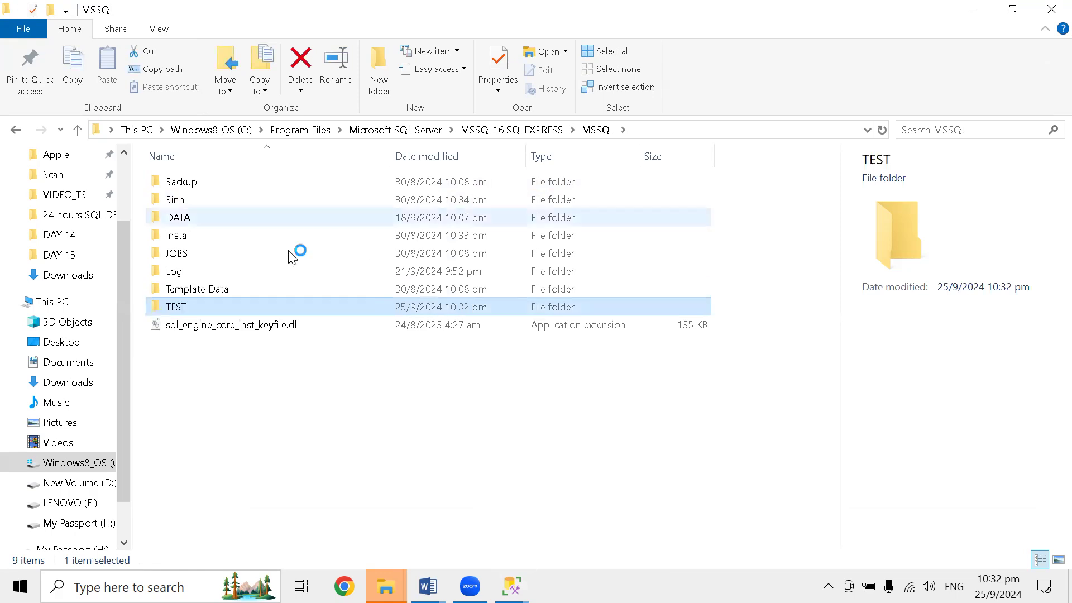
pyautogui.press('Return')
# Copy the TEST folder's full path and set it as both the data file folder and log file folder of the WideWorldImporters restore.
pyautogui.click(690, 132)
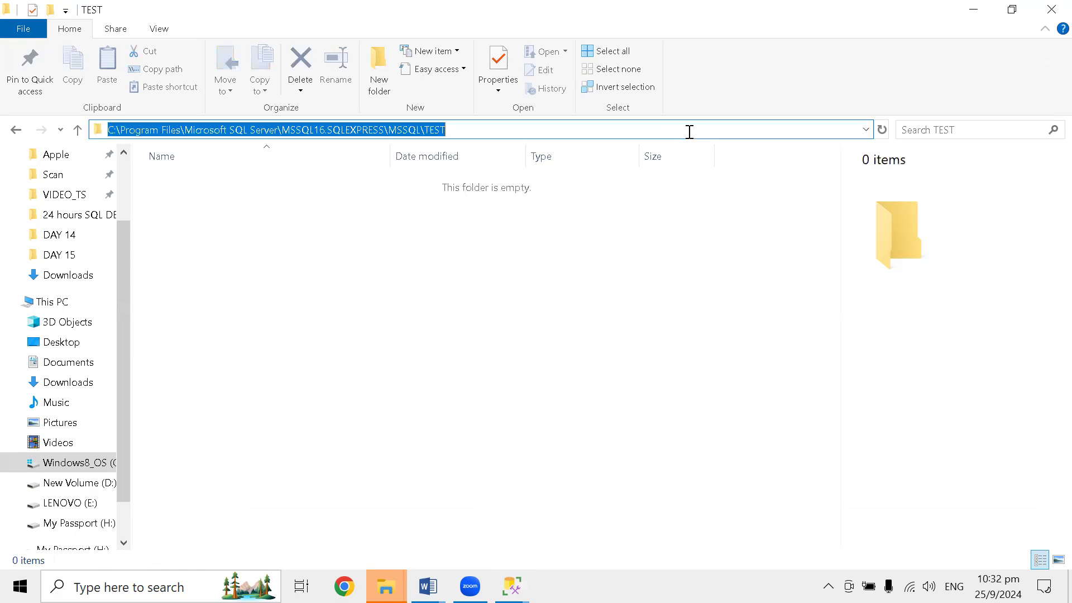
pyautogui.hotkey('ctrl', 'c')
pyautogui.hotkey('alt', 'Tab')
pyautogui.hotkey('ctrl', 'v')
pyautogui.moveTo(972, 219); pyautogui.dragTo(632, 213)
pyautogui.hotkey('ctrl', 'v')
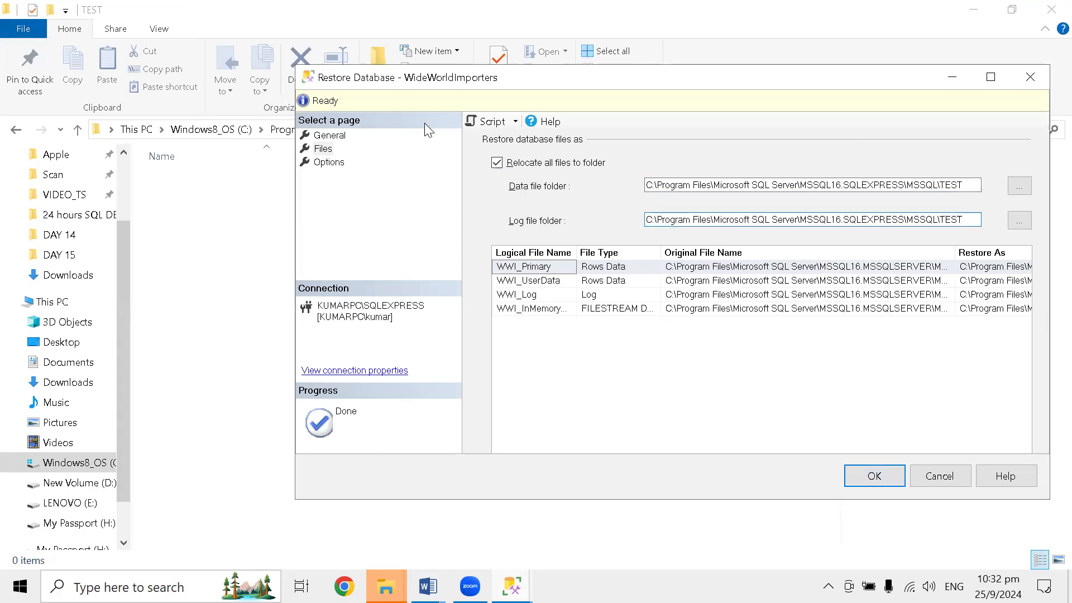
# View the restore options, script the WideWorldImporters restore to a new query, and bring the query window to the front.
pyautogui.click(341, 163)
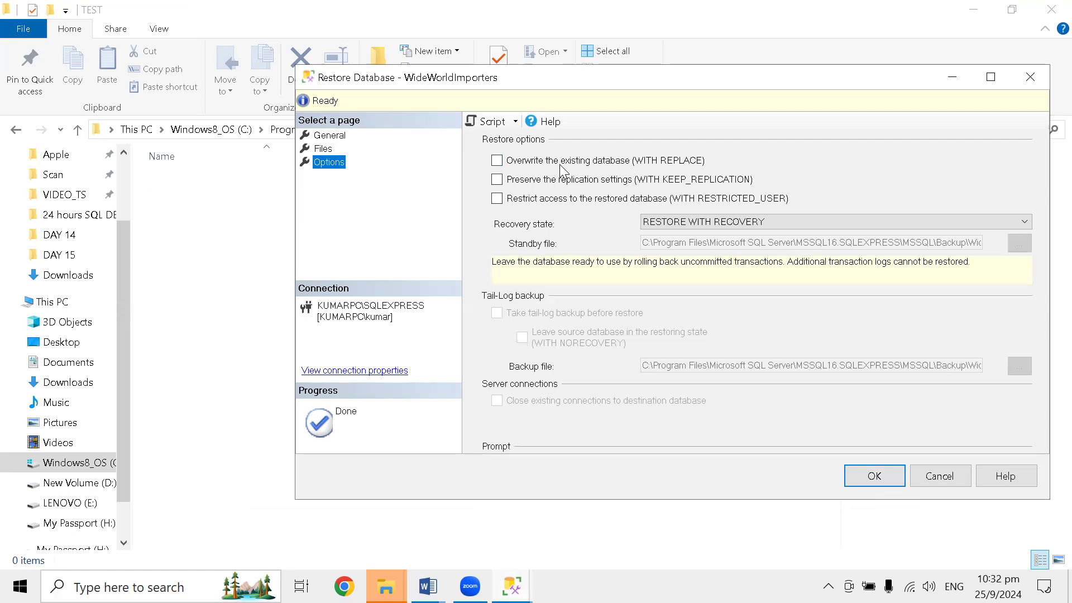
pyautogui.click(485, 121)
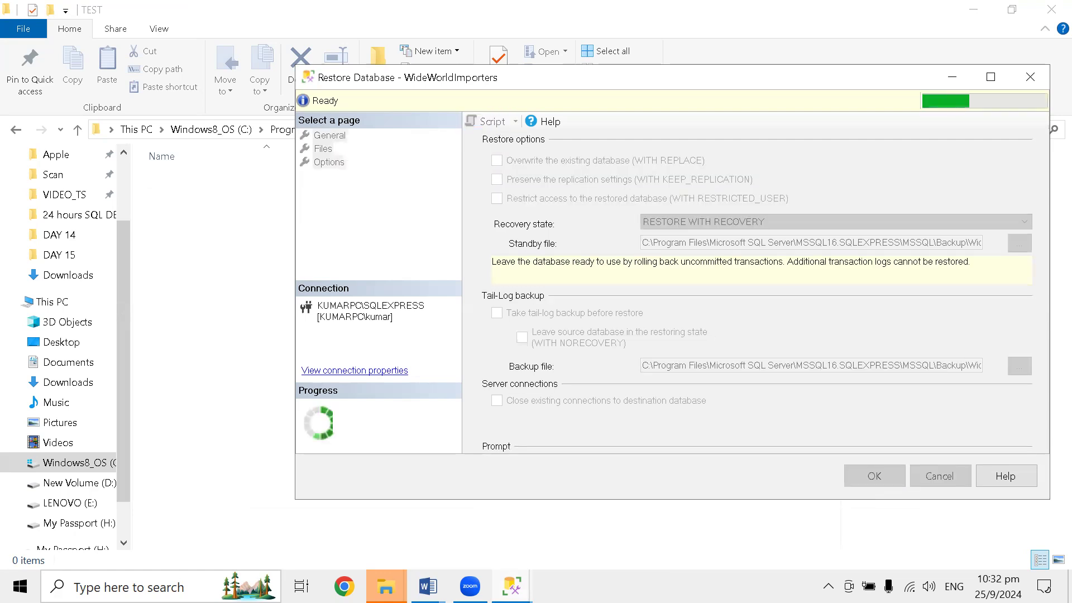
pyautogui.click(519, 582)
pyautogui.click(356, 473)
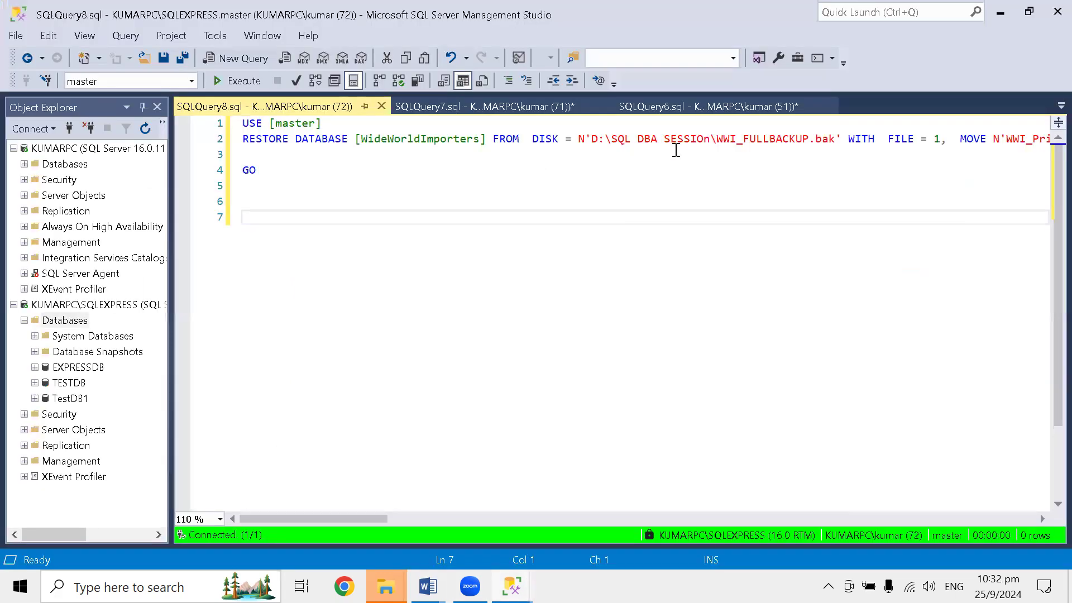
# Break the long RESTORE DATABASE statement into separate lines at the DISK, TO, MOVE and NOUNLOAD clauses.
pyautogui.click(532, 139)
pyautogui.press('Return')
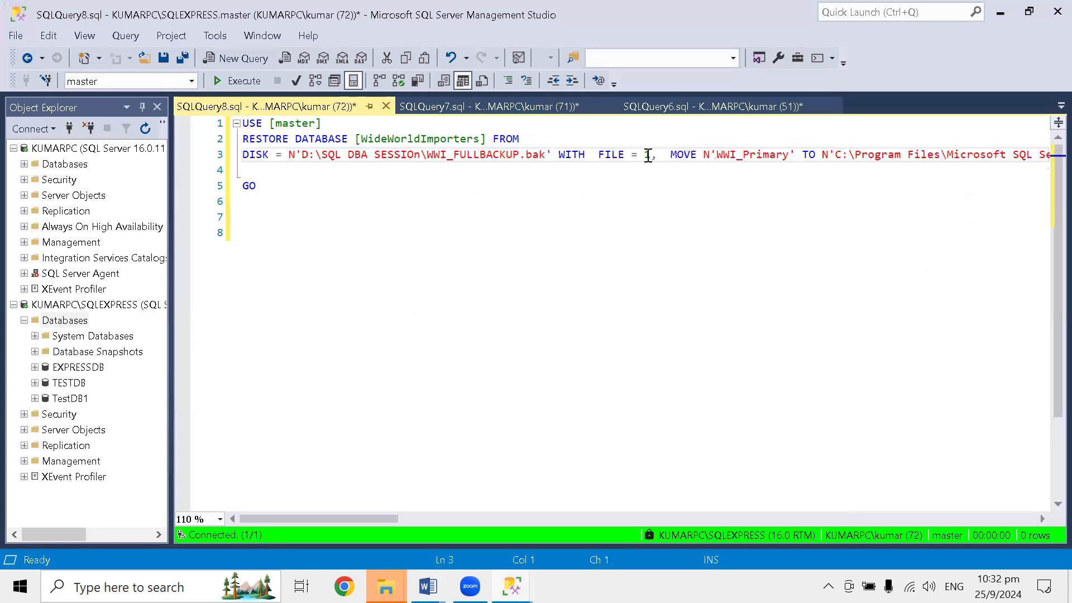
pyautogui.click(807, 154)
pyautogui.press('Return')
pyautogui.click(884, 171)
pyautogui.press('Return')
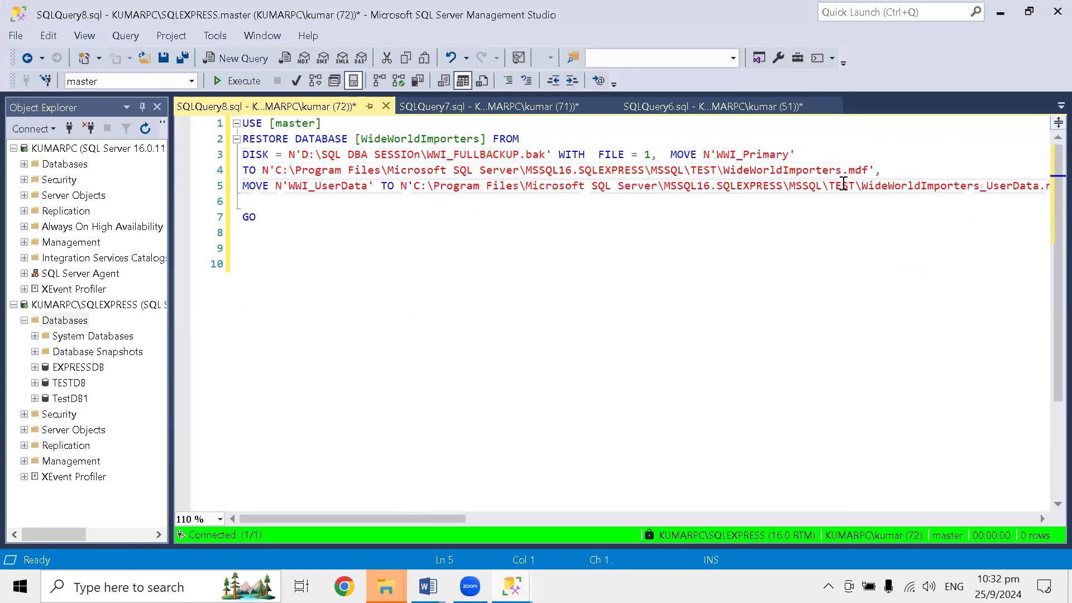
pyautogui.click(379, 186)
pyautogui.press('Return')
pyautogui.click(954, 202)
pyautogui.press('Return')
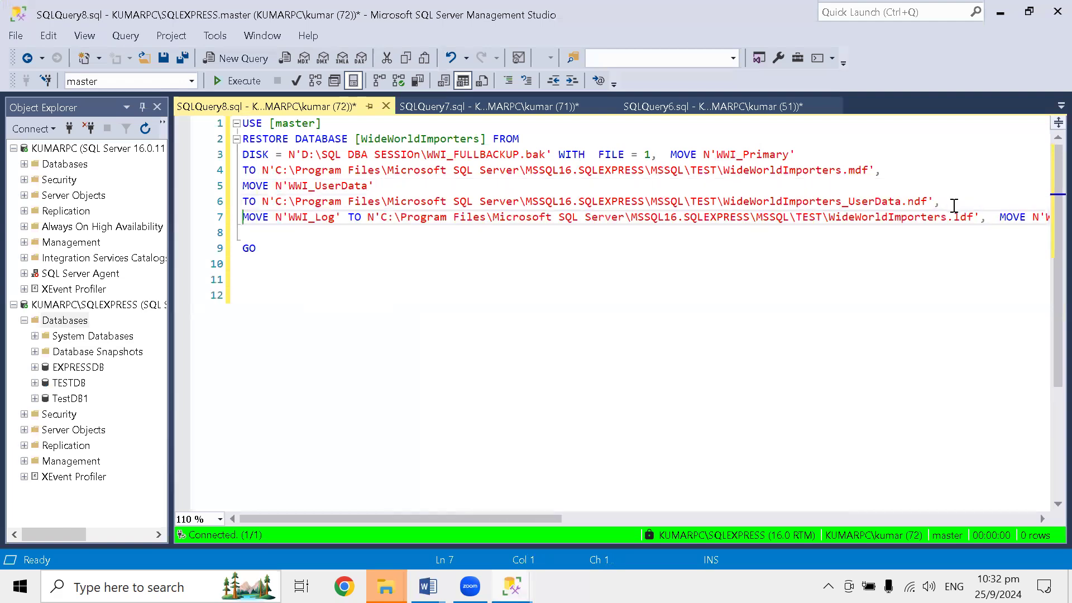
pyautogui.click(985, 218)
pyautogui.press('Return')
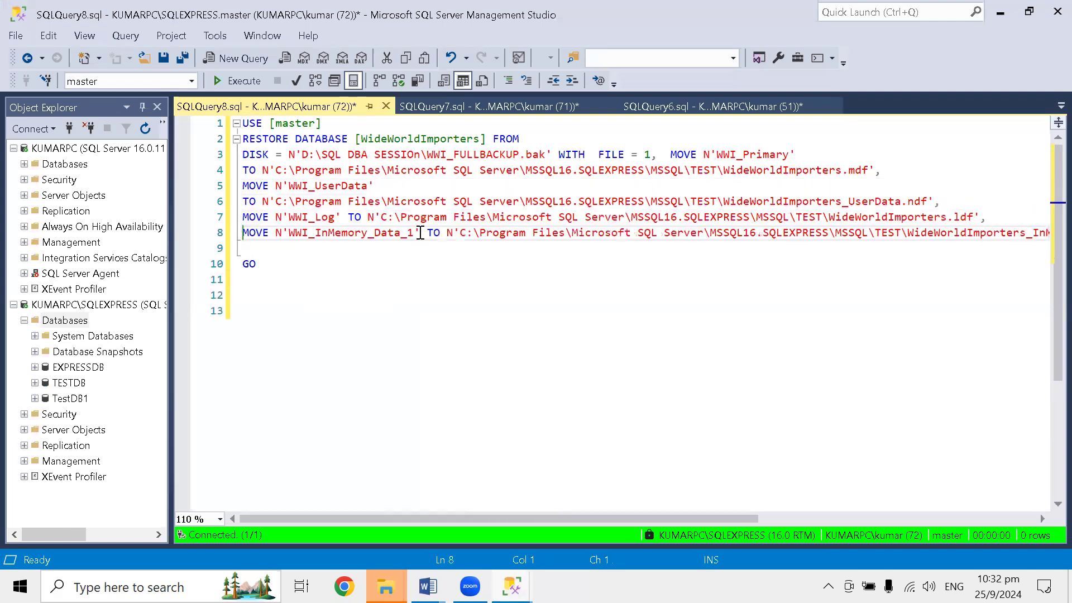
pyautogui.click(422, 233)
pyautogui.press('Return')
pyautogui.press('Return')
pyautogui.click(622, 335)
# Execute the restore script and put the "Use WITH MOVE" part of the WWI_Primary message on its own line.
pyautogui.click(234, 80)
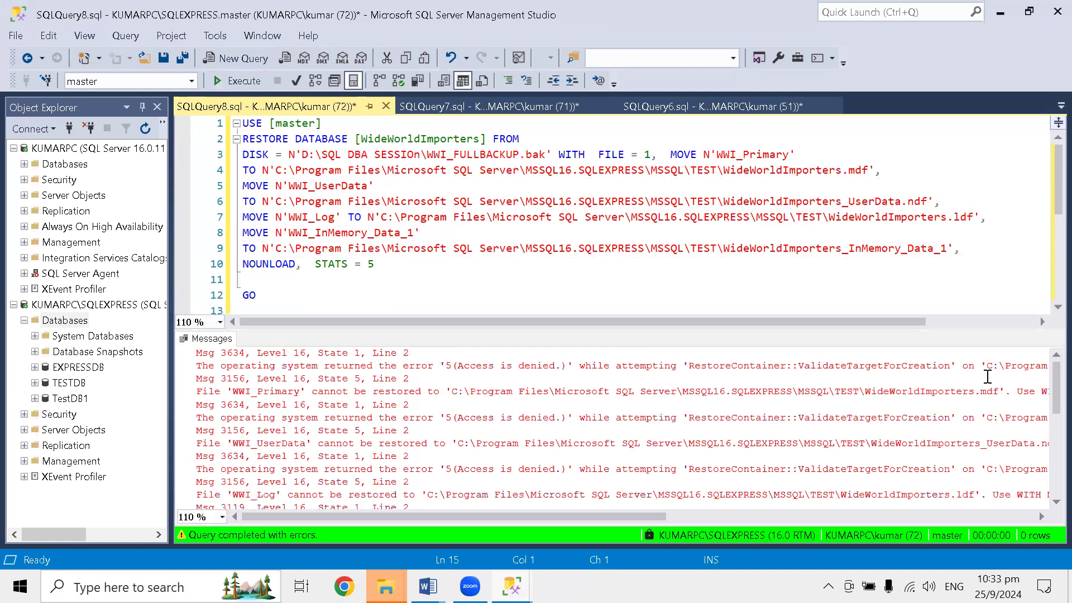
pyautogui.click(1011, 392)
pyautogui.press('Return')
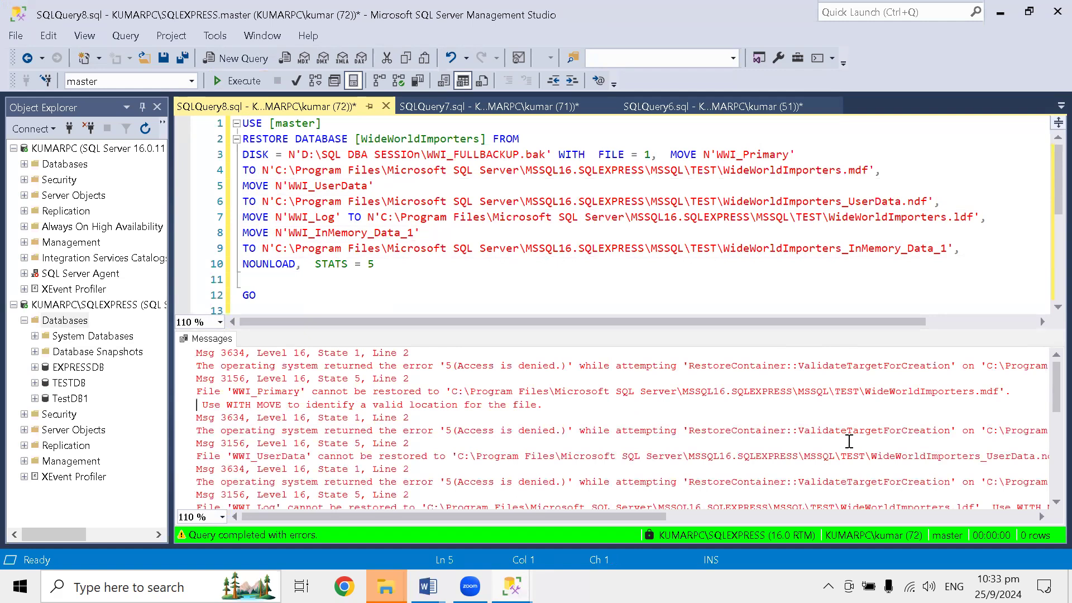
# Refresh the SQLEXPRESS Databases list and examine the remaining restore messages, breaking the line before the WideWorldImporters.ldf path.
pyautogui.click(64, 319)
pyautogui.click(145, 128)
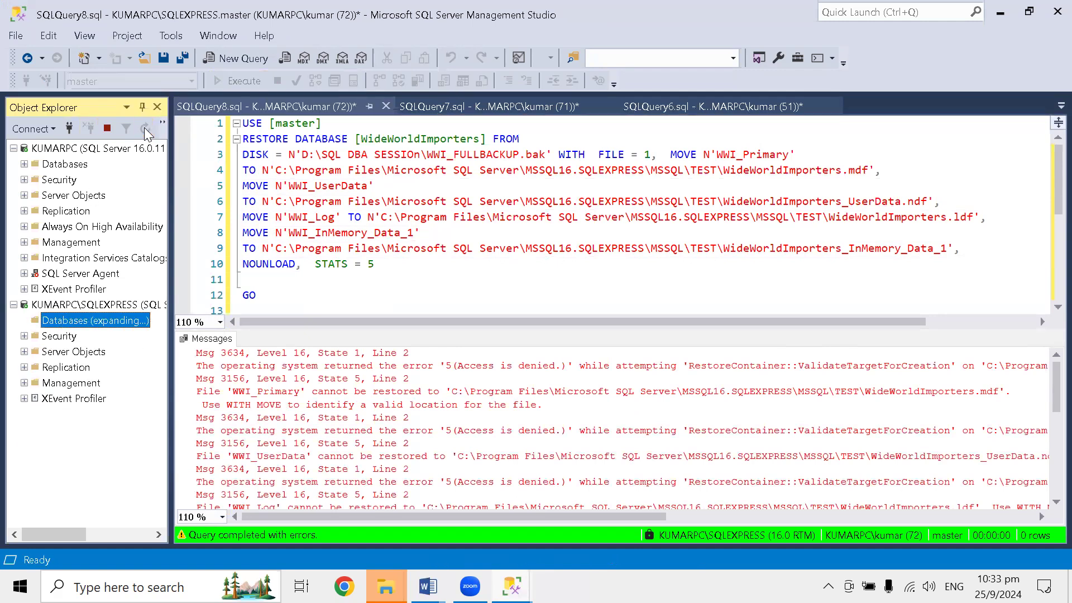
pyautogui.click(713, 454)
pyautogui.scroll(-2, 709, 450)
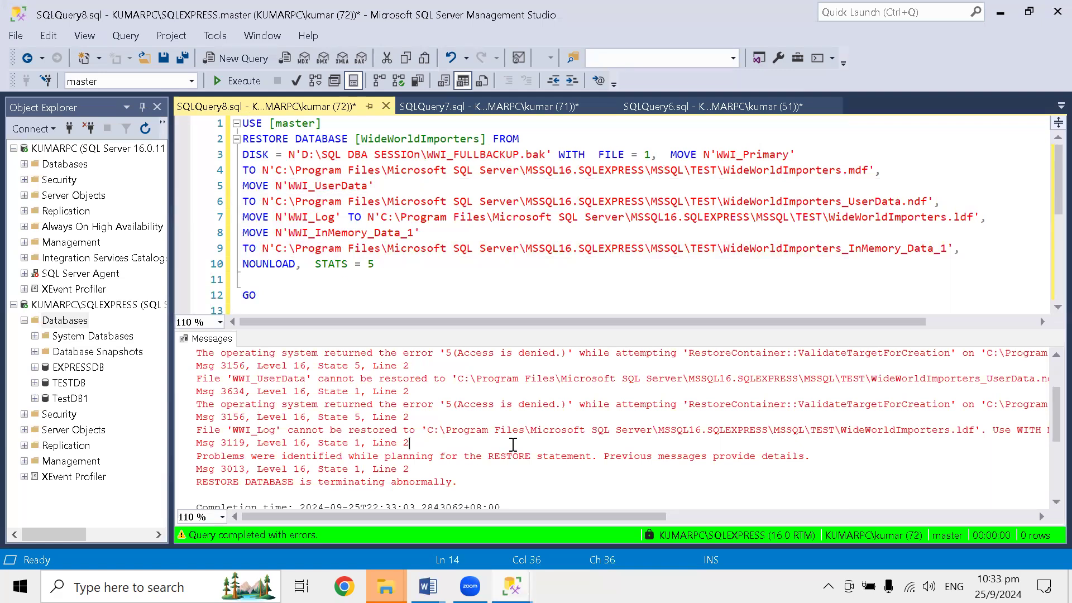
pyautogui.click(981, 406)
pyautogui.press('Return')
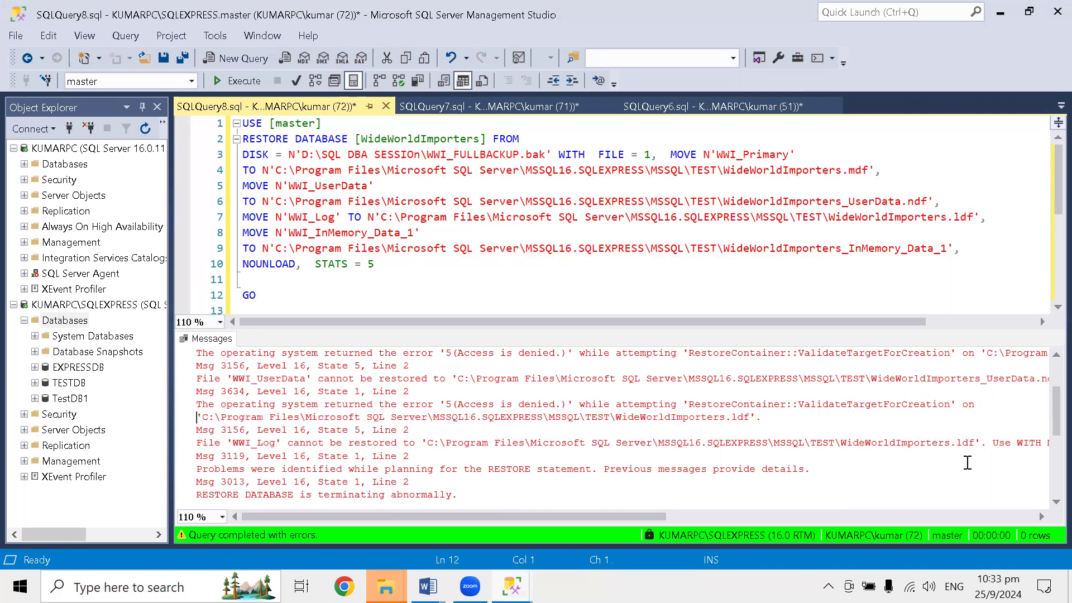
pyautogui.click(659, 285)
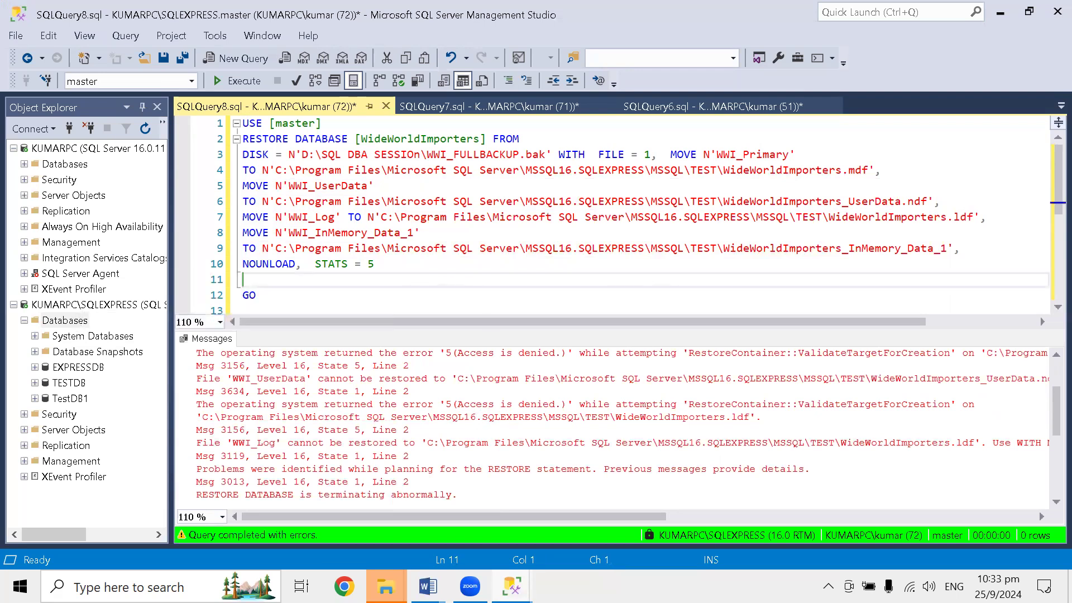
# Look into the TEST and TEMP folders in File Explorer, then return to the restore query in SSMS.
pyautogui.moveTo(386, 586)
pyautogui.click(673, 461)
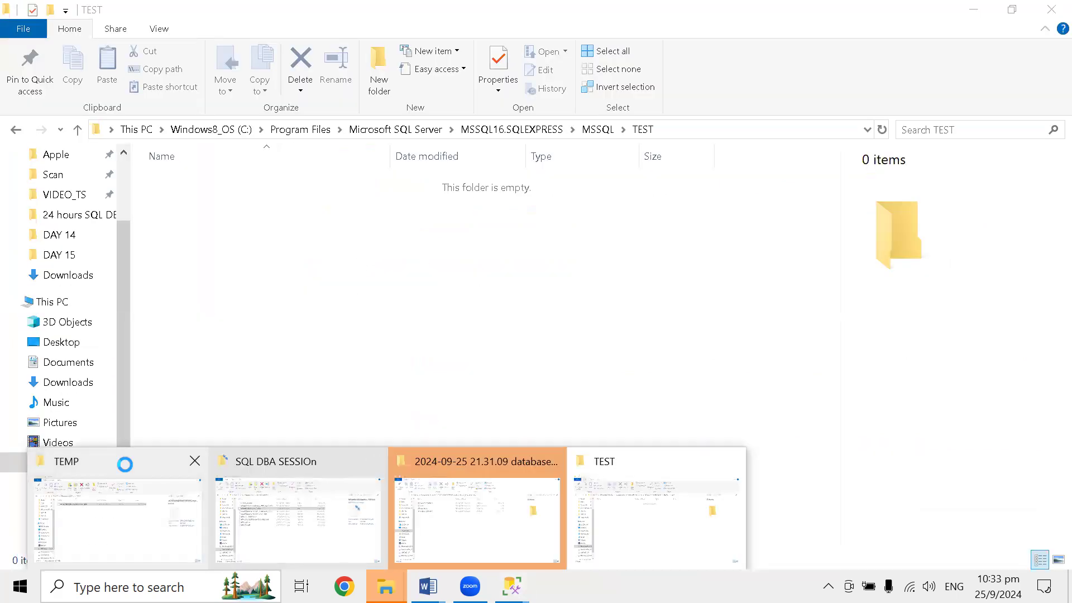
pyautogui.click(152, 472)
pyautogui.moveTo(512, 586)
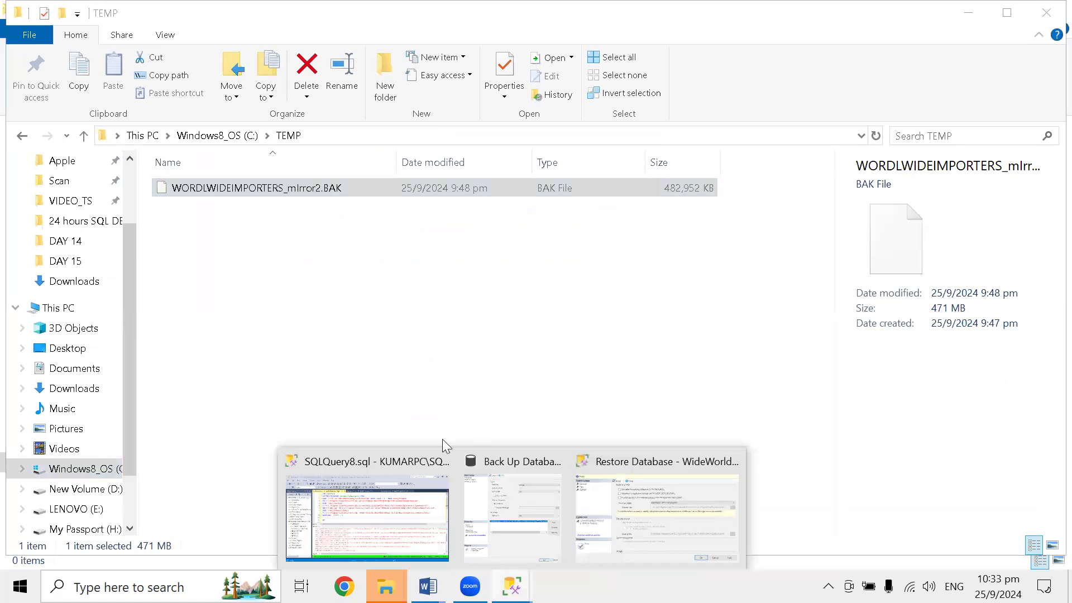
pyautogui.click(383, 467)
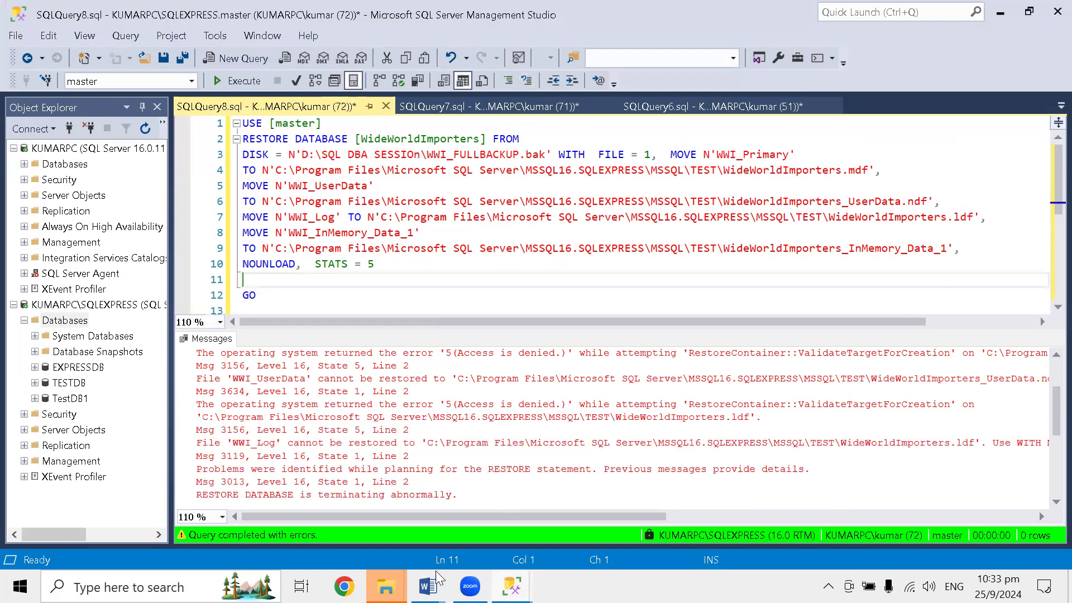
# Reopen the WideWorldImporters restore dialog's file settings and set the data file folder to D:\SQL DBA SESSIOn.
pyautogui.moveTo(512, 586)
pyautogui.click(644, 532)
pyautogui.click(330, 148)
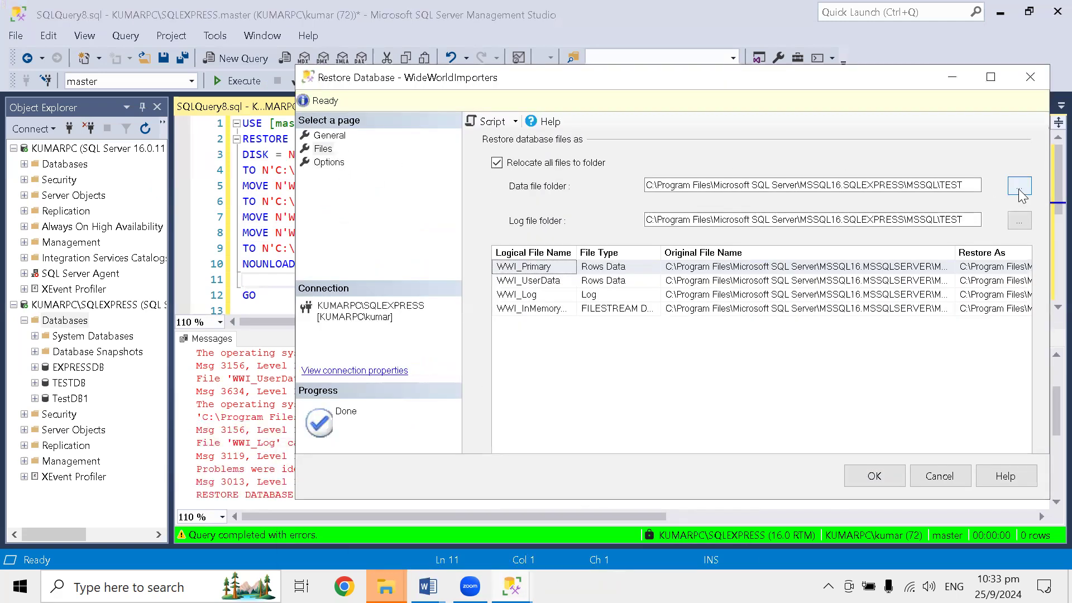
pyautogui.click(1018, 188)
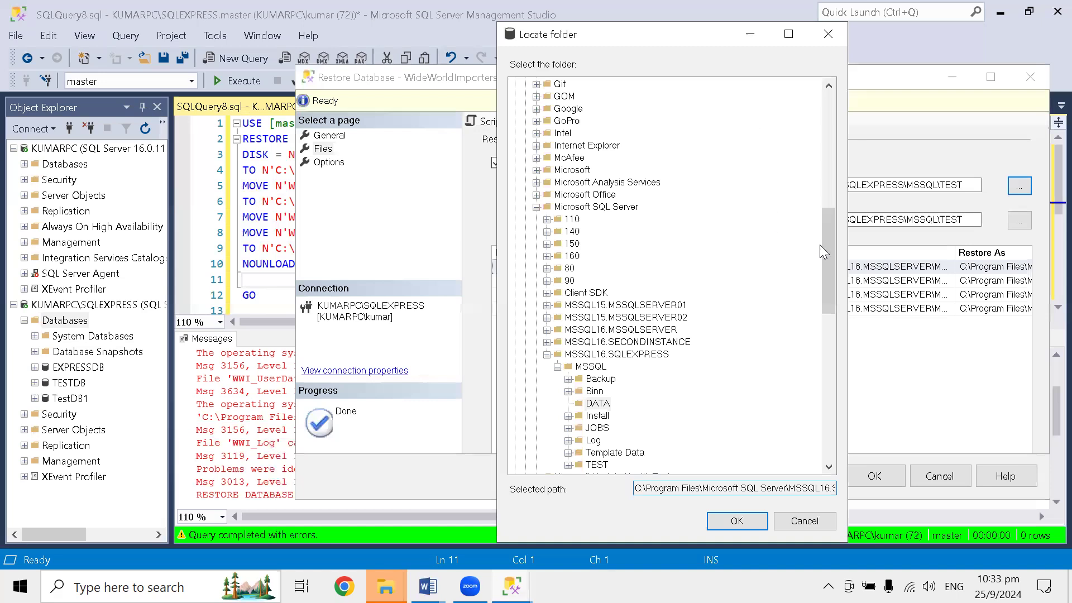
pyautogui.moveTo(826, 244); pyautogui.dragTo(826, 127)
pyautogui.click(514, 84)
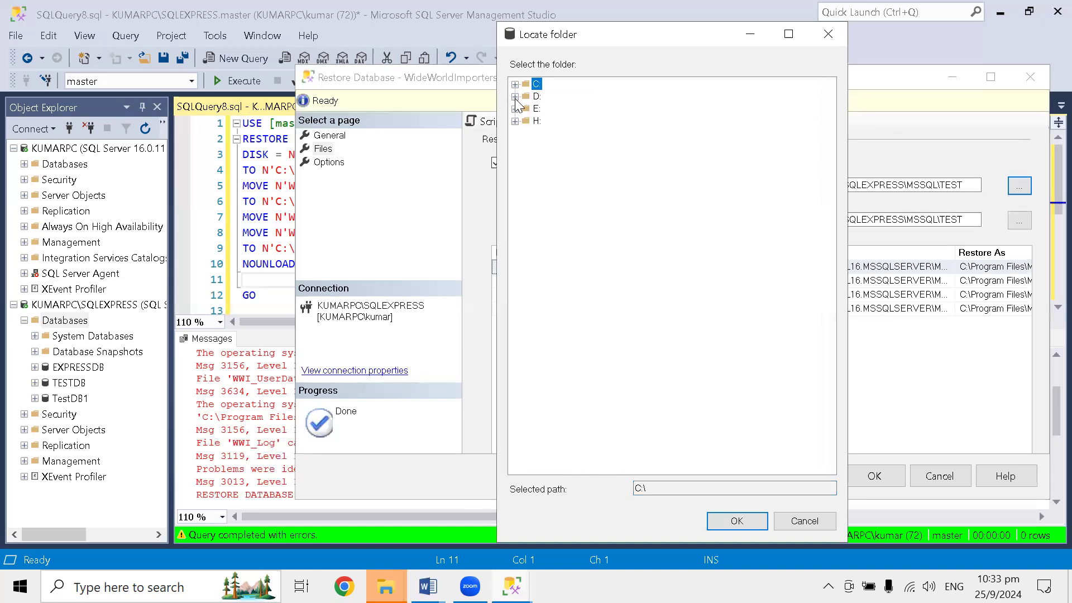
pyautogui.click(514, 96)
pyautogui.click(583, 133)
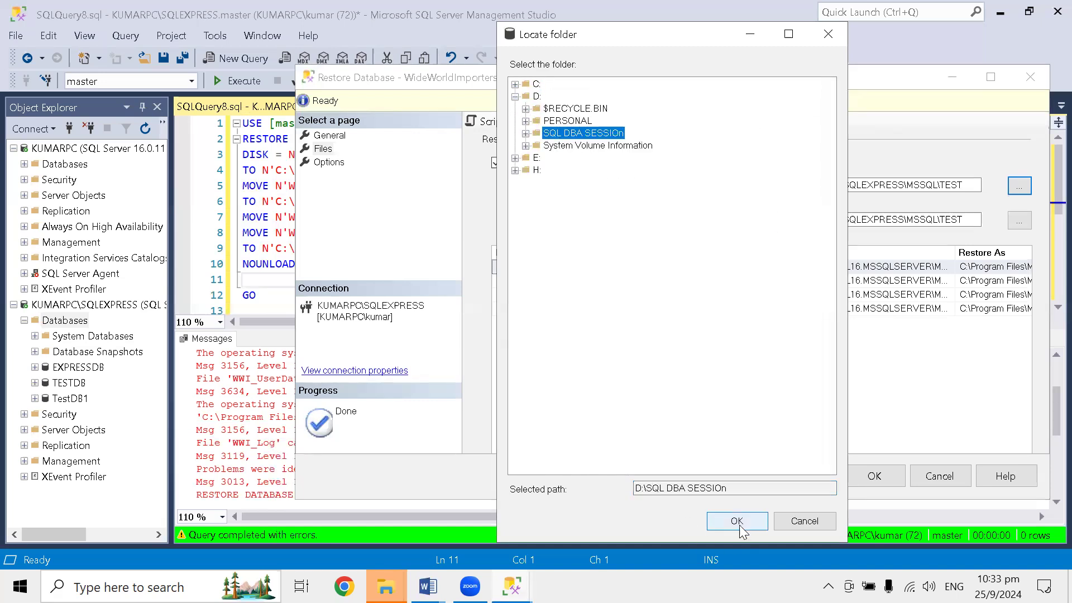
pyautogui.click(737, 522)
# Set the restore's log file folder to D:\SQL DBA SESSIOn.
pyautogui.click(1019, 220)
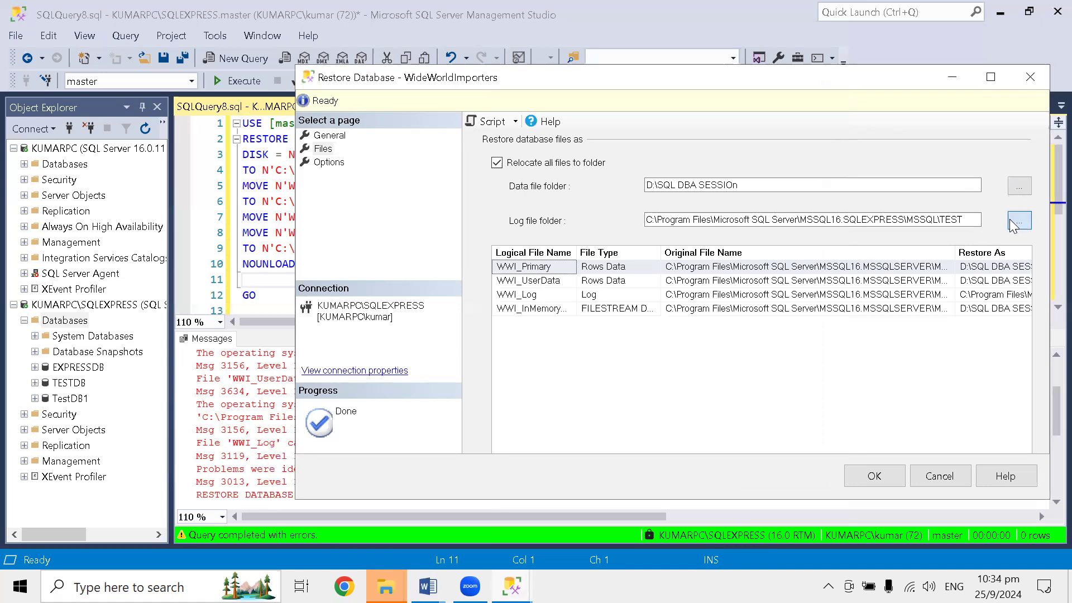
pyautogui.moveTo(832, 253); pyautogui.dragTo(825, 84)
pyautogui.click(514, 83)
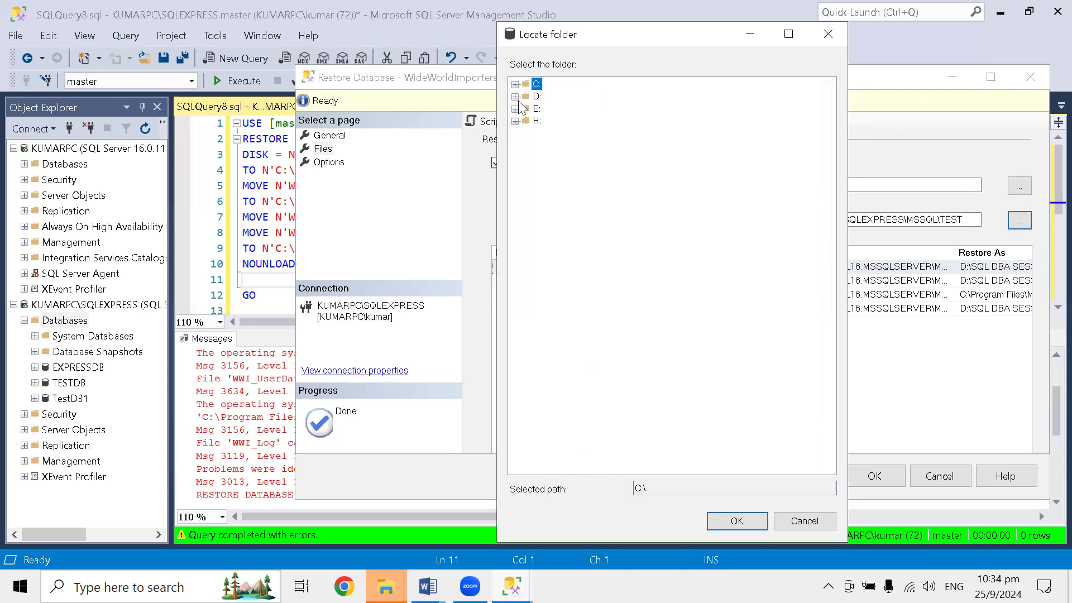
pyautogui.click(514, 96)
pyautogui.click(583, 133)
pyautogui.click(737, 521)
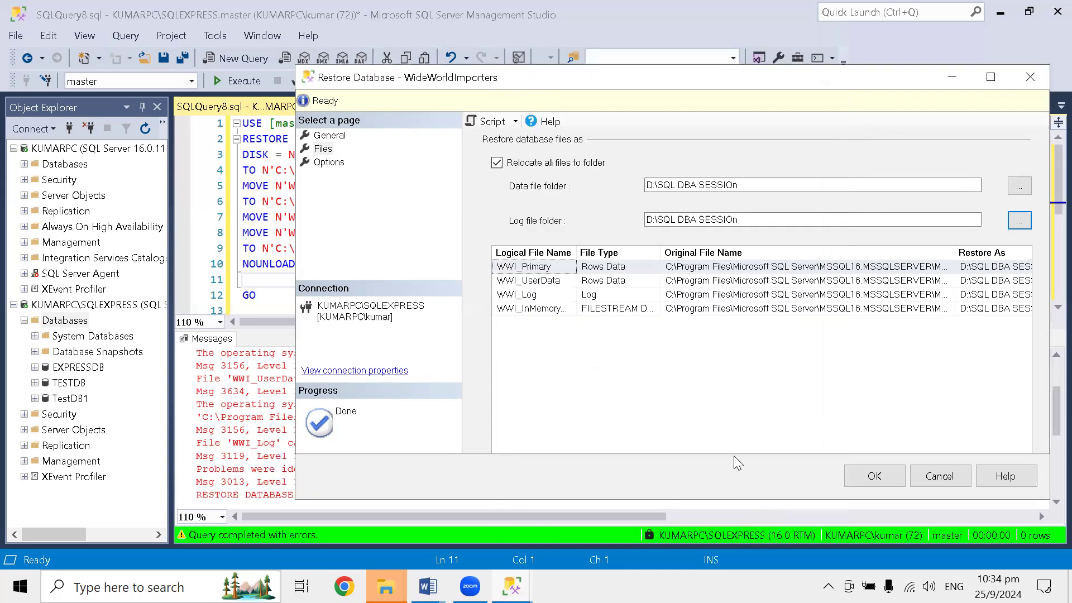
# Script the restore to a new query and break its RESTORE statement into lines at the WITH, MOVE and TO clauses.
pyautogui.click(486, 121)
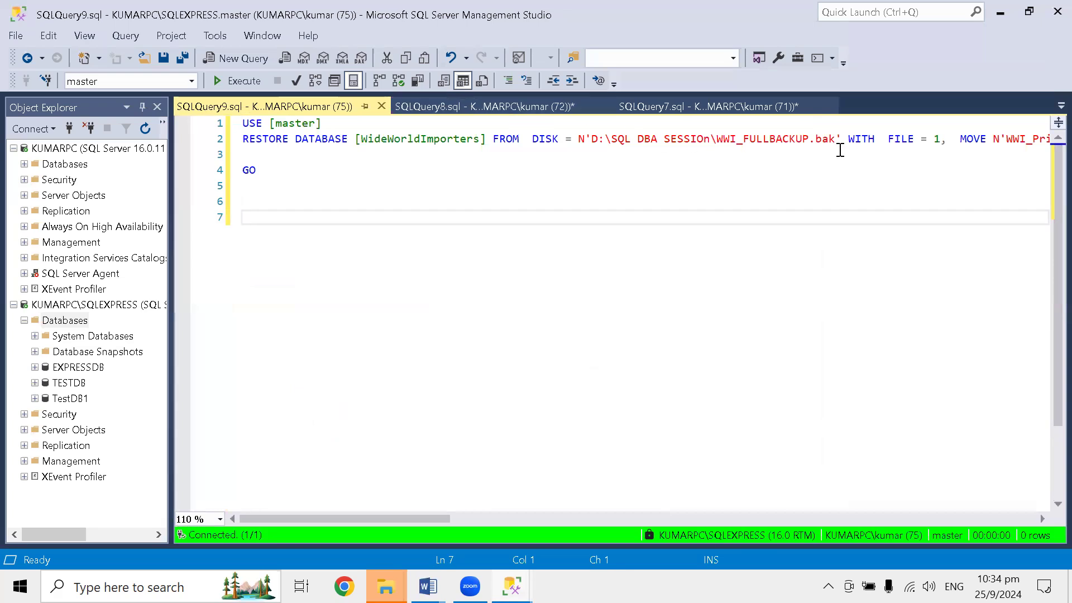
pyautogui.click(847, 140)
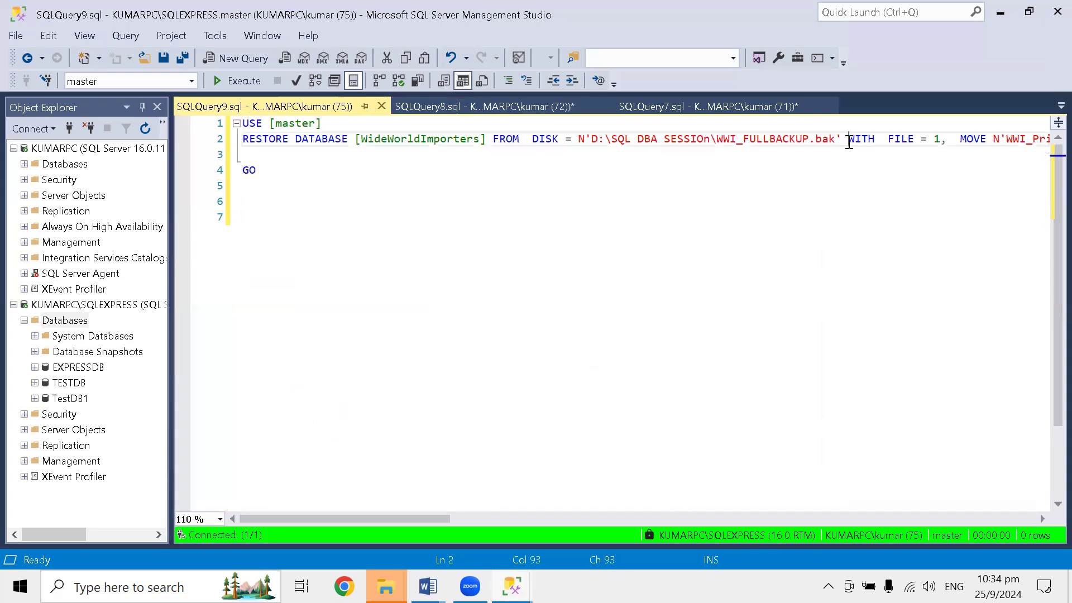
pyautogui.press('Return')
pyautogui.click(815, 156)
pyautogui.press('Return')
pyautogui.click(872, 170)
pyautogui.press('Return')
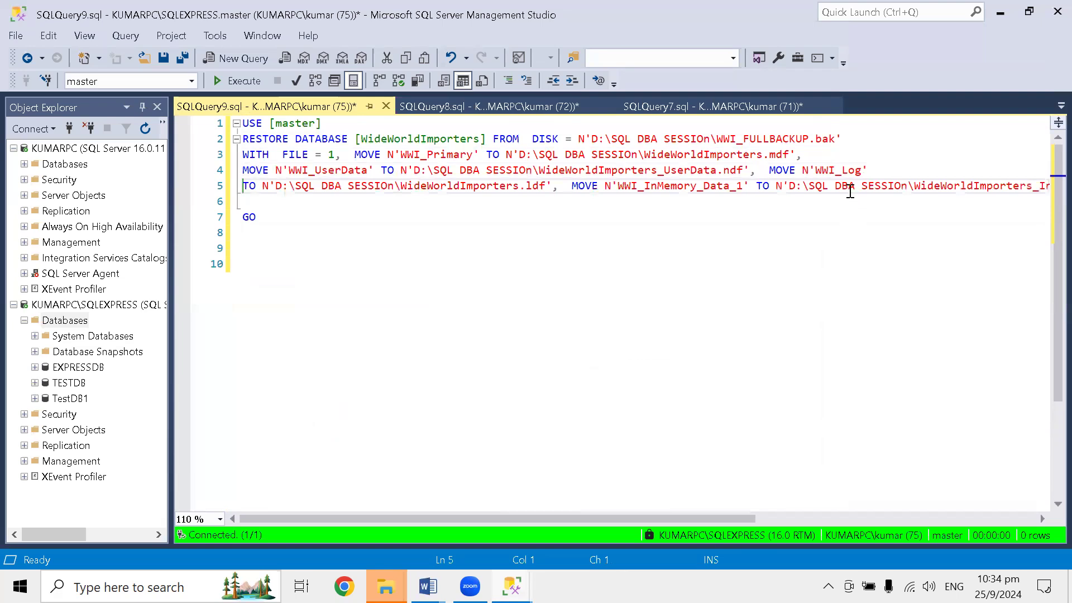
pyautogui.click(752, 185)
pyautogui.press('Return')
pyautogui.press('Down')
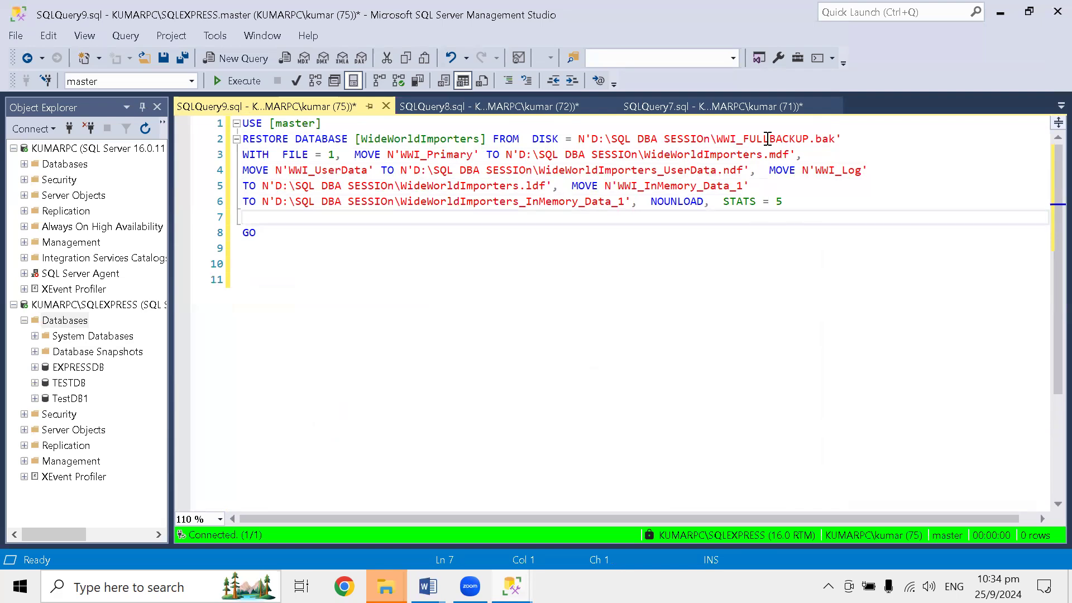
# Execute the new restore script and put "The file must be decompressed." of the WideWorldImporters.mdf message on its own line.
pyautogui.click(240, 82)
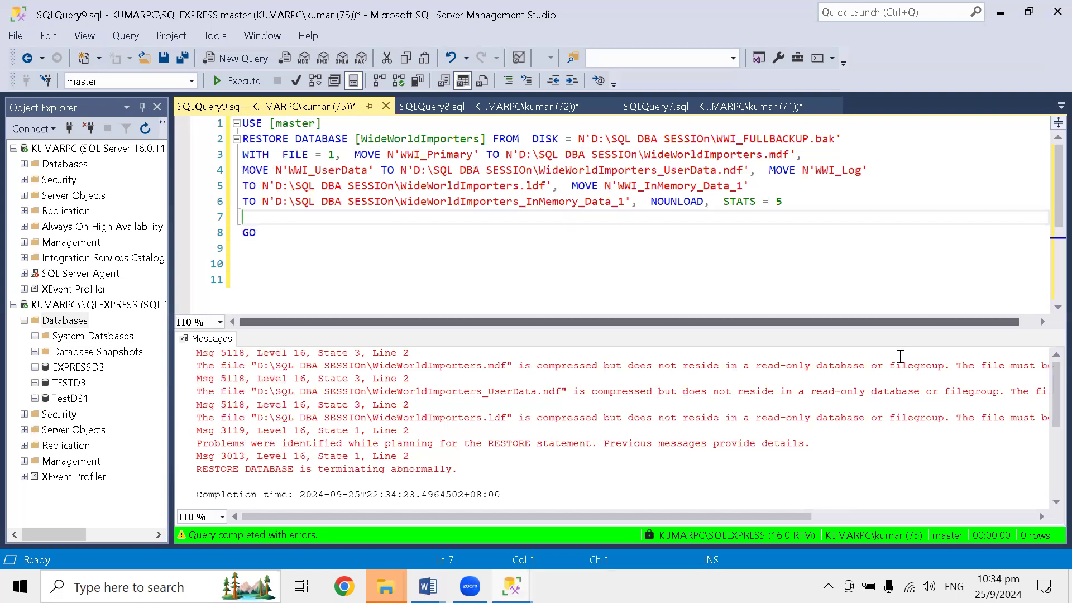
pyautogui.click(953, 367)
pyautogui.press('Return')
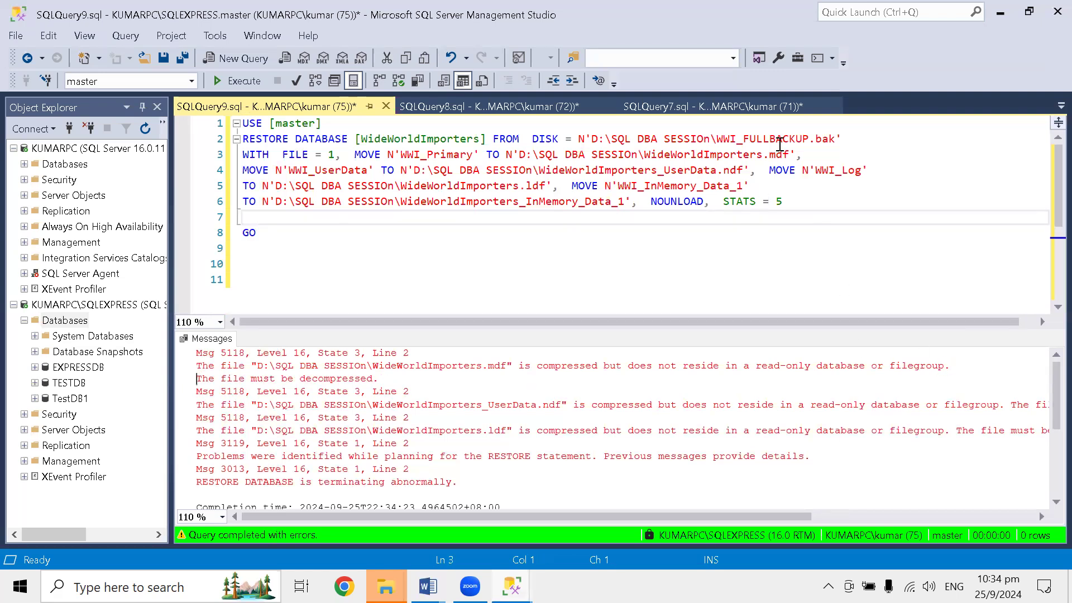
# Copy the file name WideWorldImporters-Full.bak from the D:\SQL DBA SESSIOn folder in File Explorer.
pyautogui.click(385, 586)
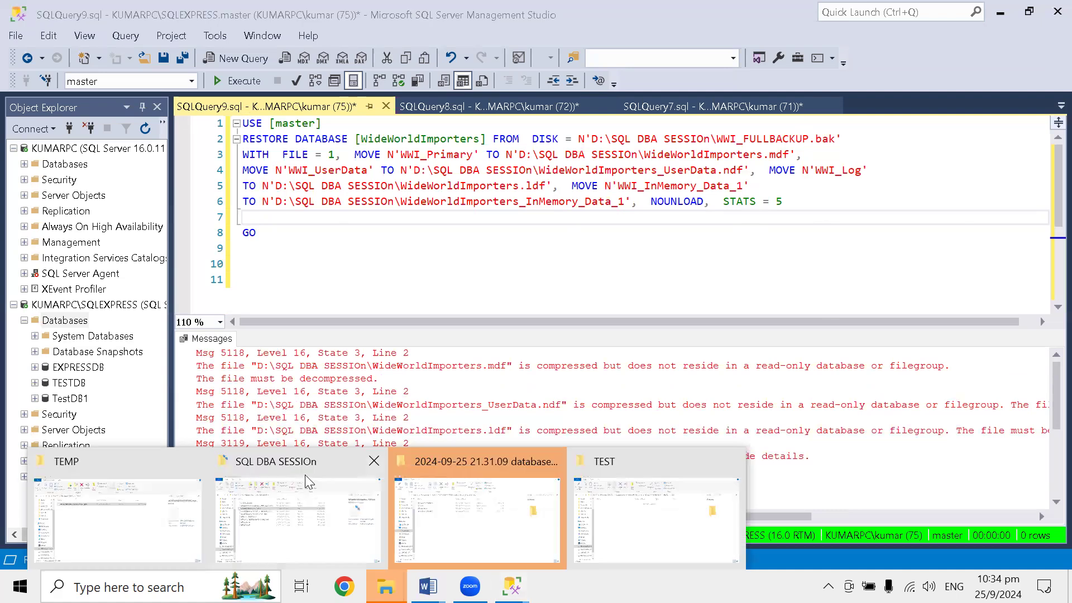
pyautogui.click(269, 459)
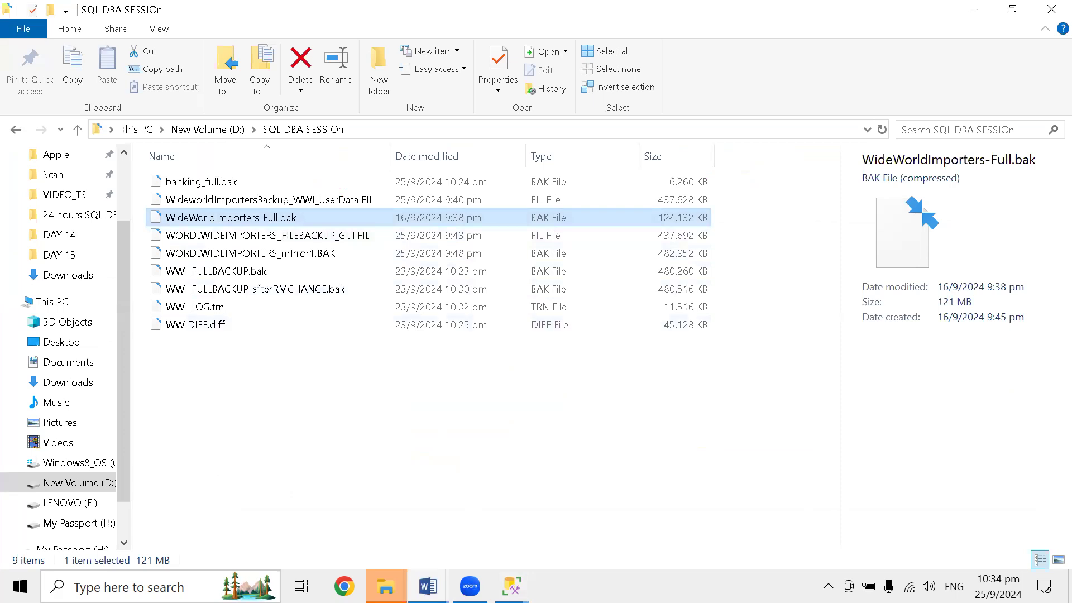
pyautogui.click(511, 586)
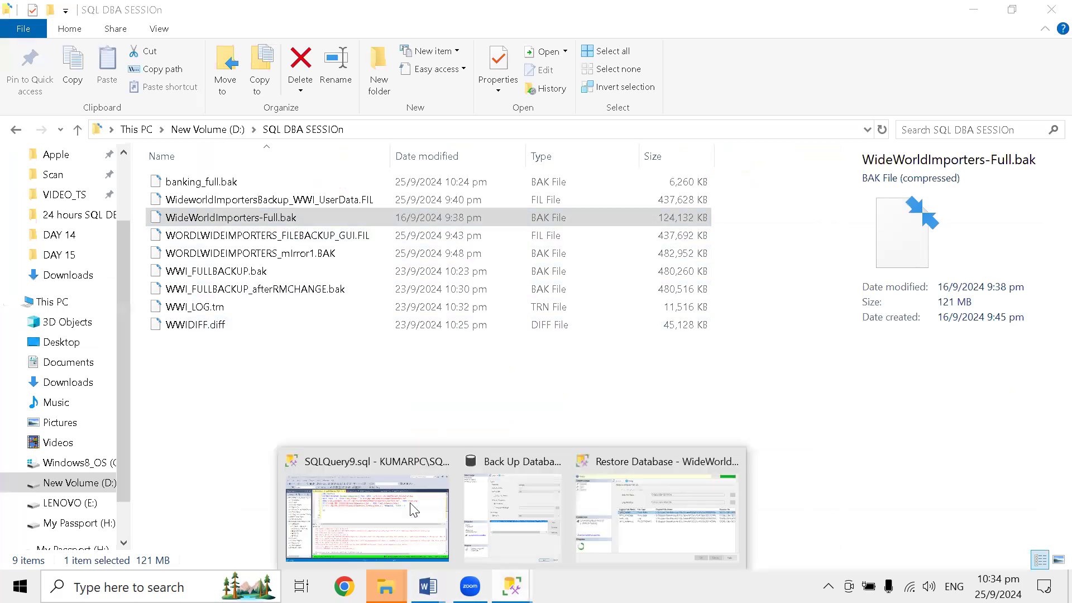
pyautogui.click(357, 462)
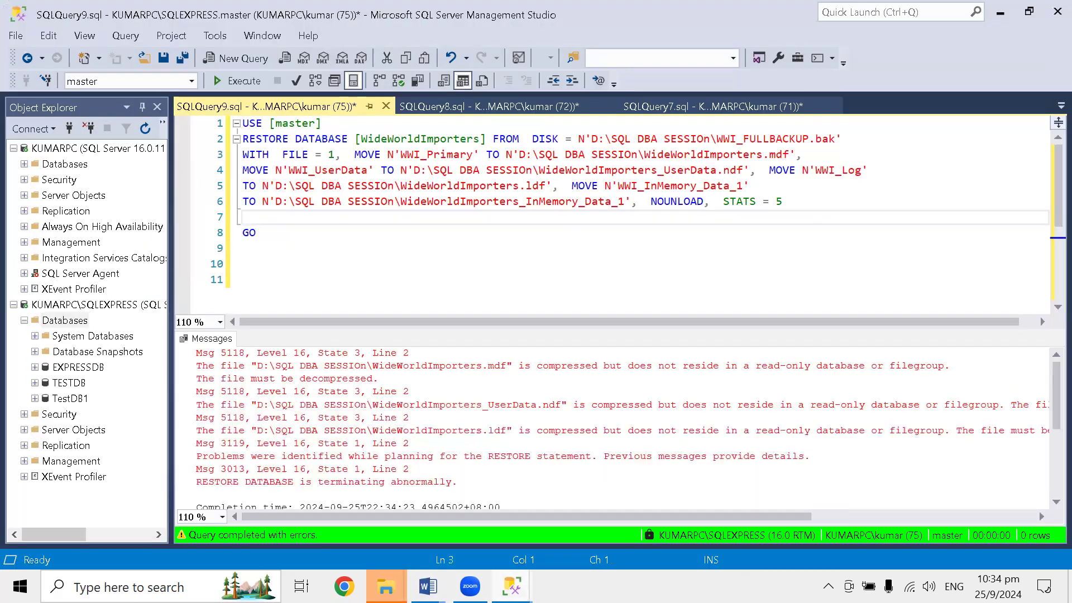
pyautogui.moveTo(386, 586)
pyautogui.click(313, 464)
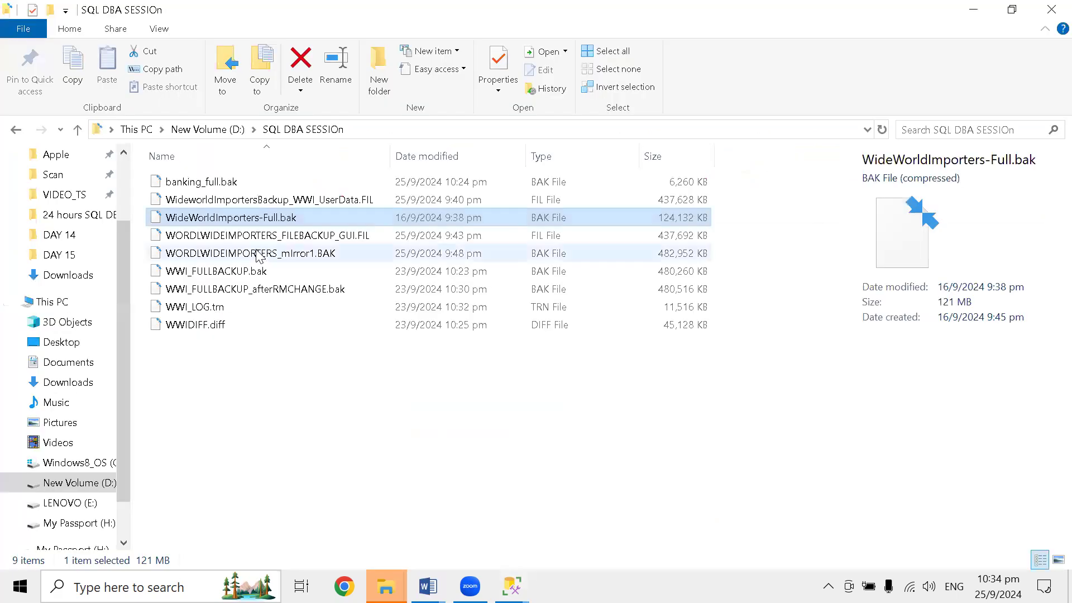
pyautogui.click(235, 219)
pyautogui.moveTo(306, 217); pyautogui.dragTo(144, 222)
pyautogui.hotkey('ctrl', 'c')
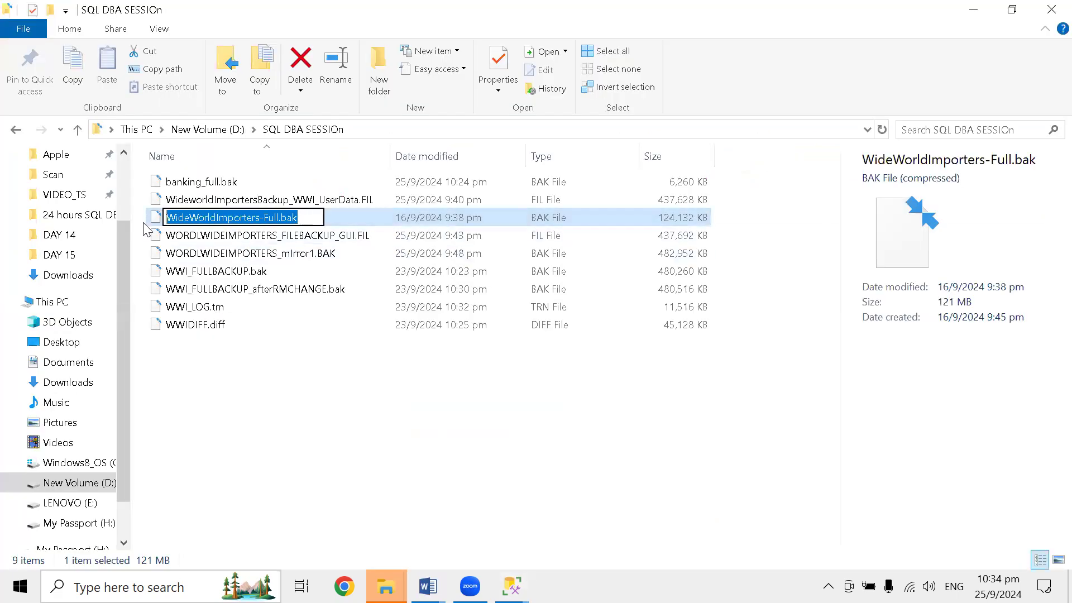
# Back in SQL Server Management Studio, replace the RESTORE script's backup file name with WideWorldImporters-Full.bak and execute the script.
pyautogui.hotkey('alt', 'Tab')
pyautogui.moveTo(833, 140); pyautogui.dragTo(719, 138)
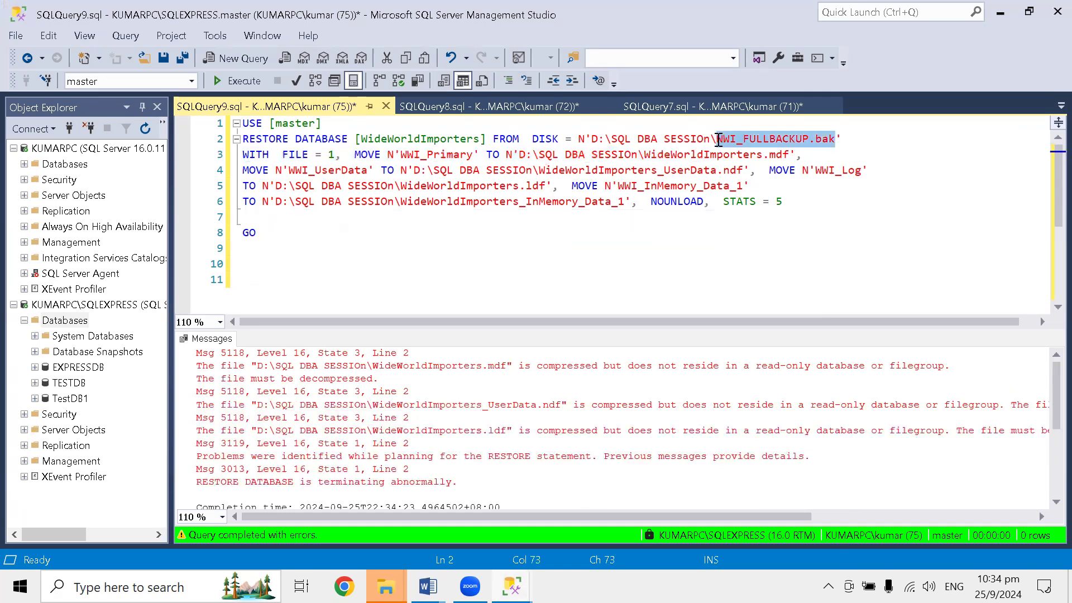
pyautogui.hotkey('ctrl', 'v')
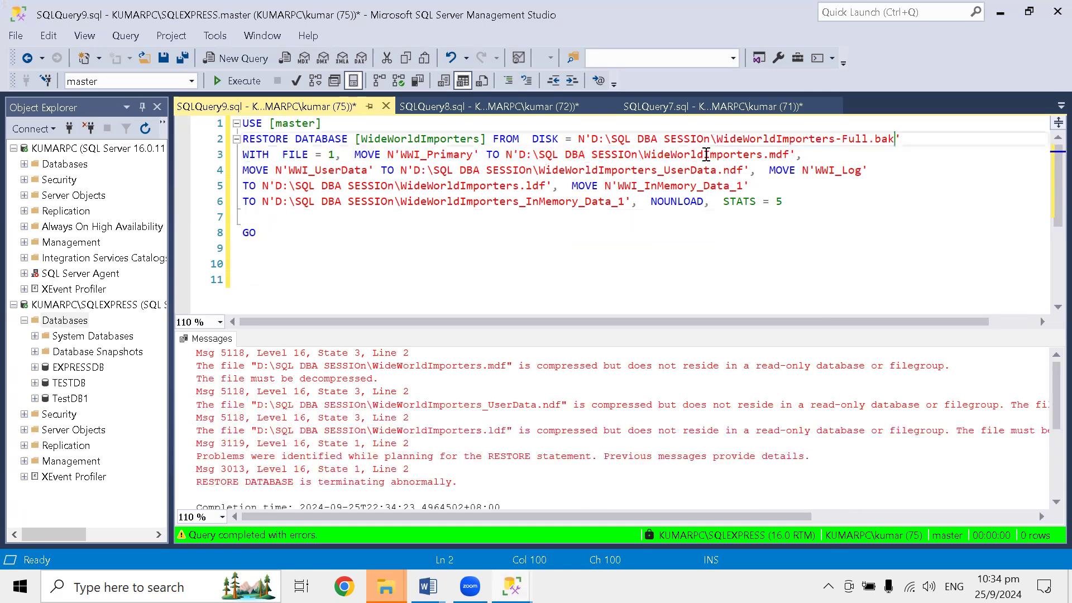
pyautogui.click(605, 248)
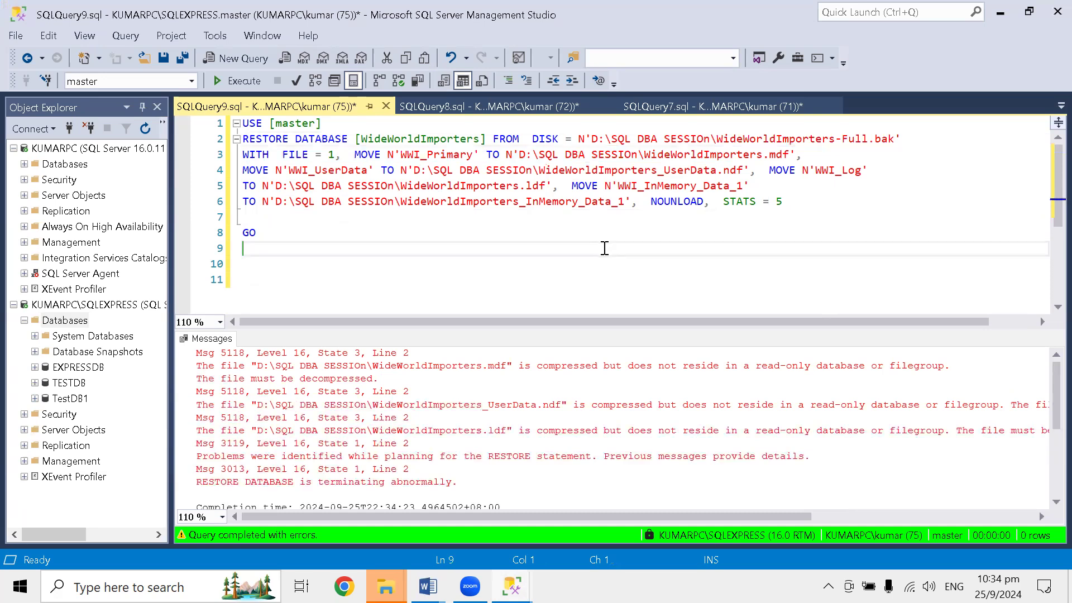
pyautogui.click(230, 80)
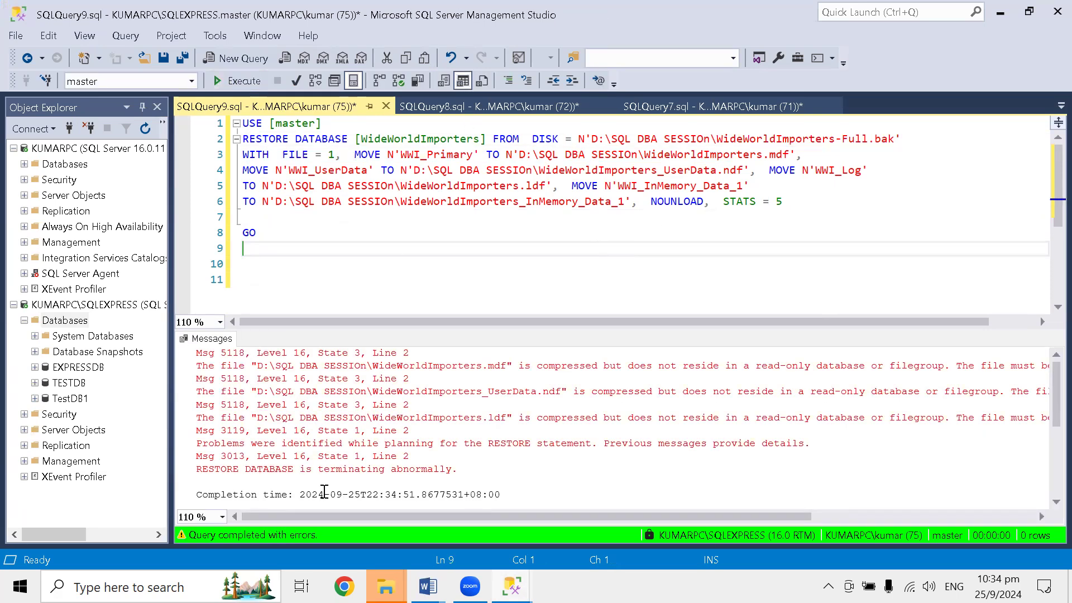
# Return to the WideWorldImporters restore dialog's general settings and remove WWI_FULLBACKUP.bak from its backup devices.
pyautogui.moveTo(511, 586)
pyautogui.click(663, 467)
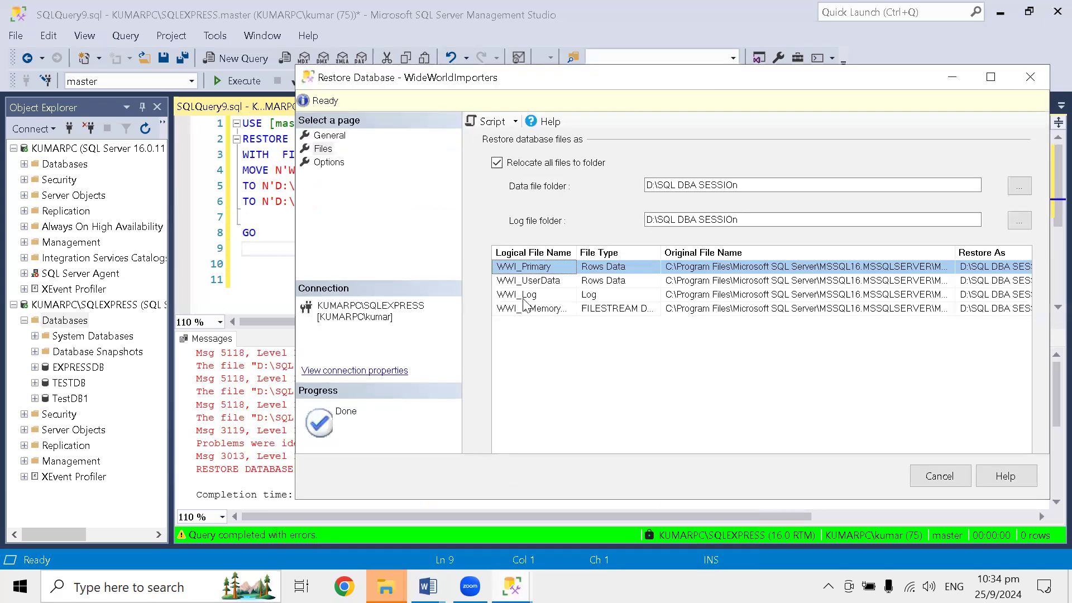
pyautogui.click(312, 135)
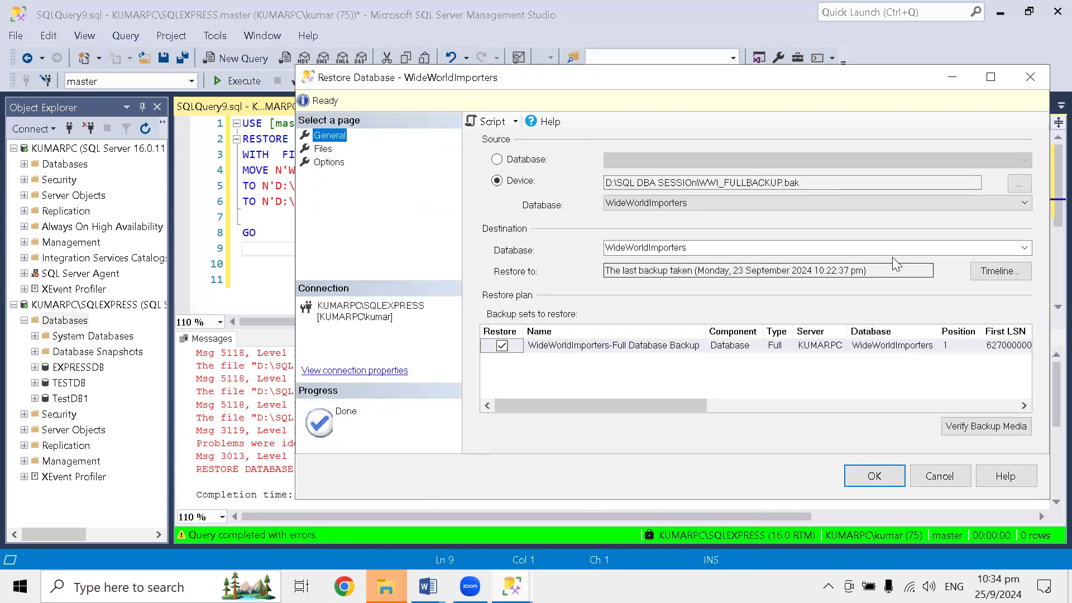
pyautogui.click(1019, 184)
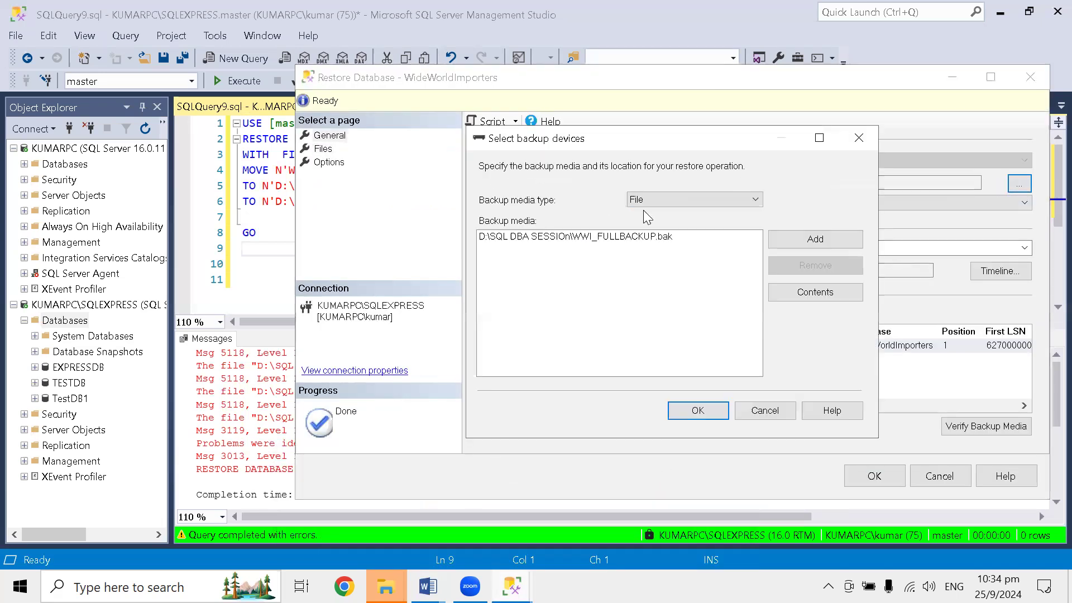
pyautogui.click(667, 237)
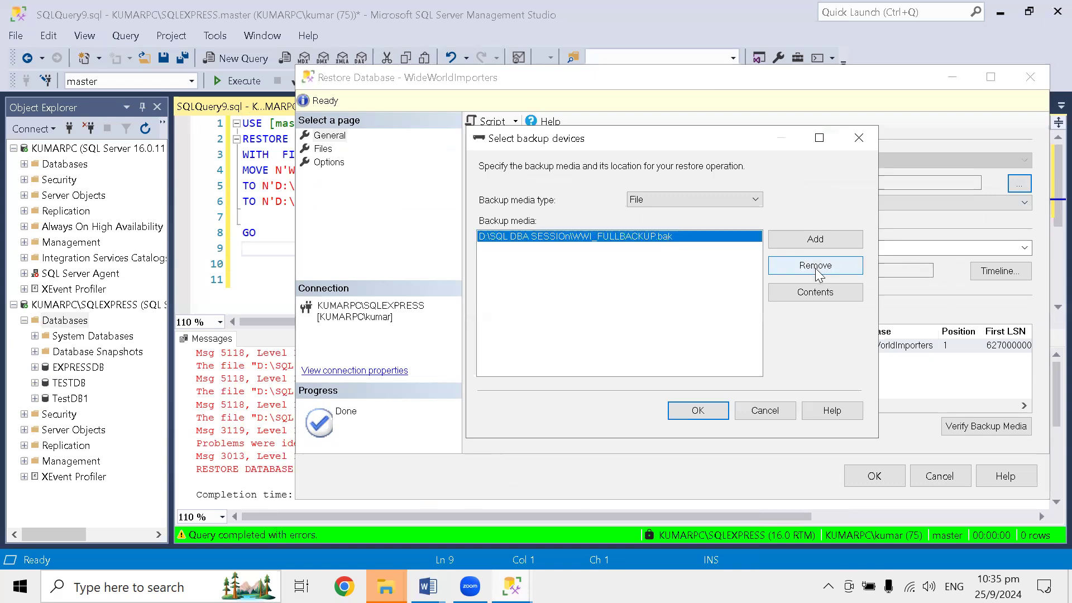
pyautogui.click(813, 266)
# Add WideWorldImporters-Full.bak from D:\SQL DBA SESSIOn as the restore's backup device.
pyautogui.click(814, 240)
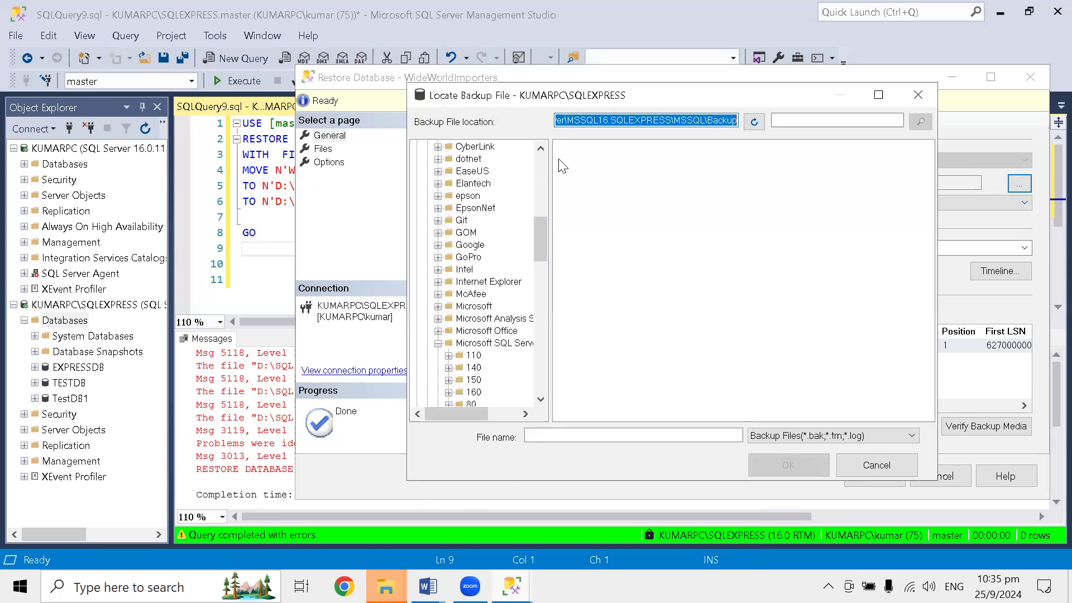
pyautogui.moveTo(540, 218); pyautogui.dragTo(497, 148)
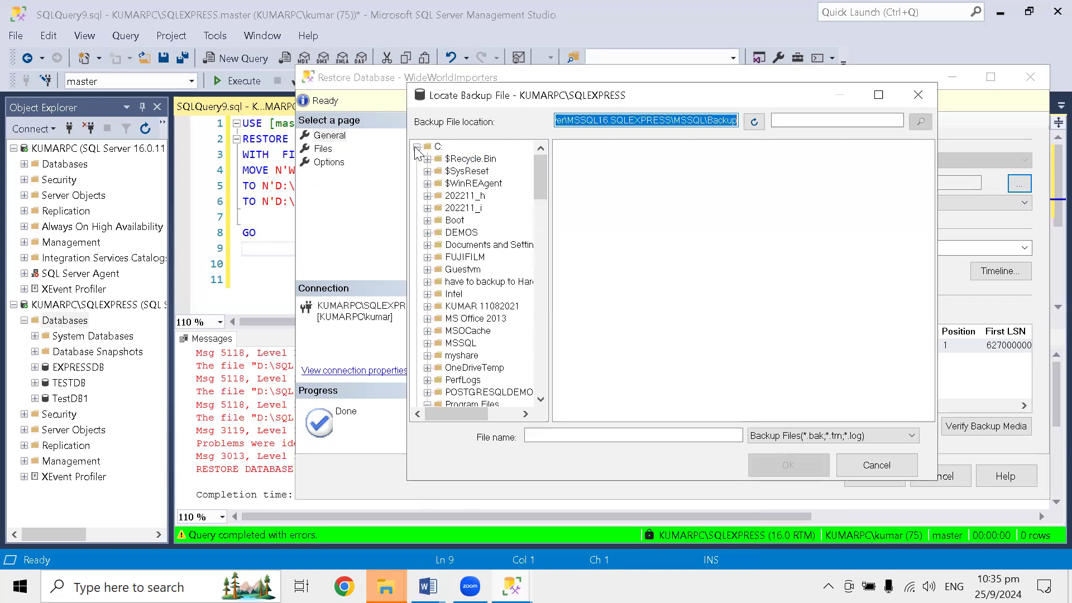
pyautogui.click(416, 148)
pyautogui.click(416, 159)
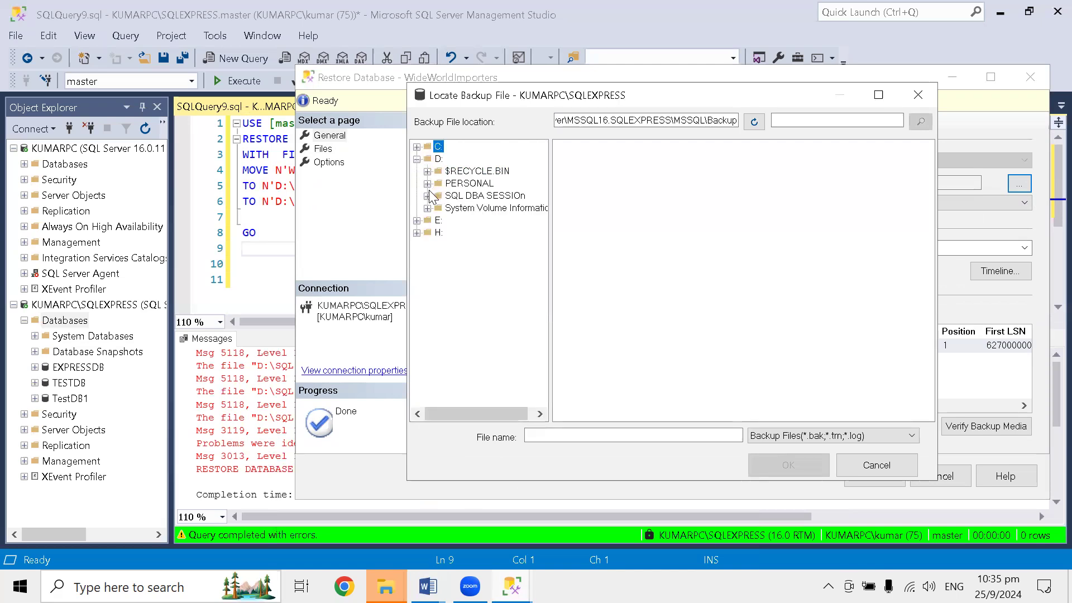
pyautogui.click(474, 196)
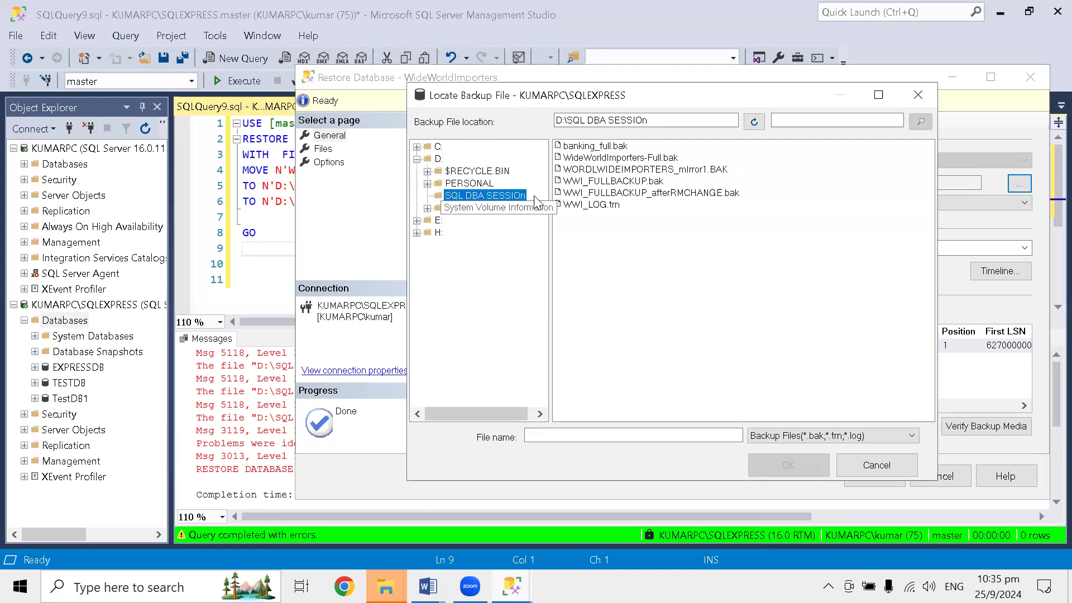
pyautogui.click(627, 170)
pyautogui.click(622, 181)
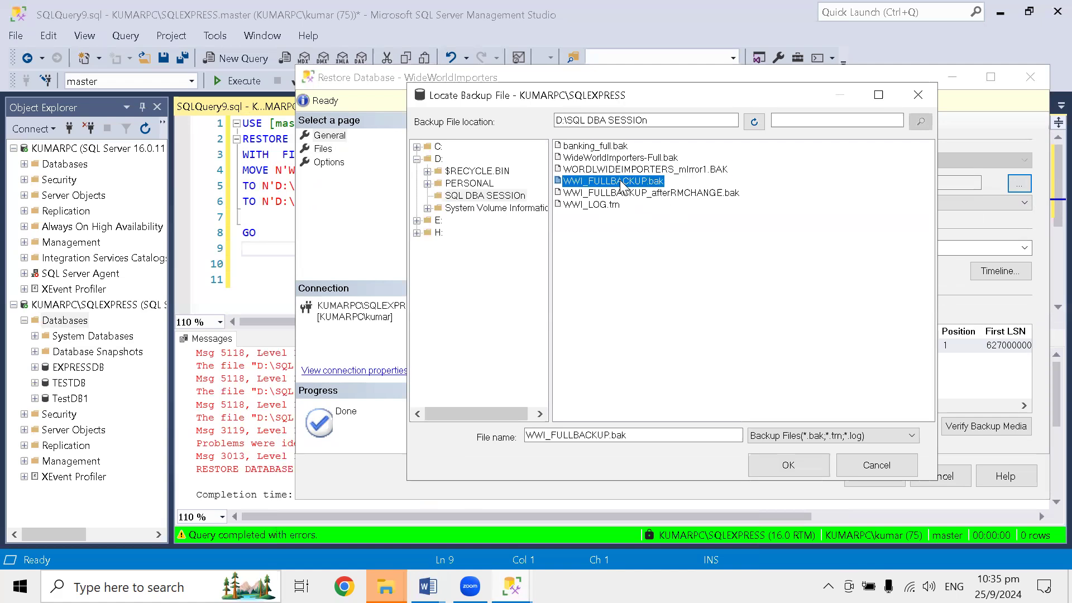
pyautogui.click(622, 159)
pyautogui.click(788, 465)
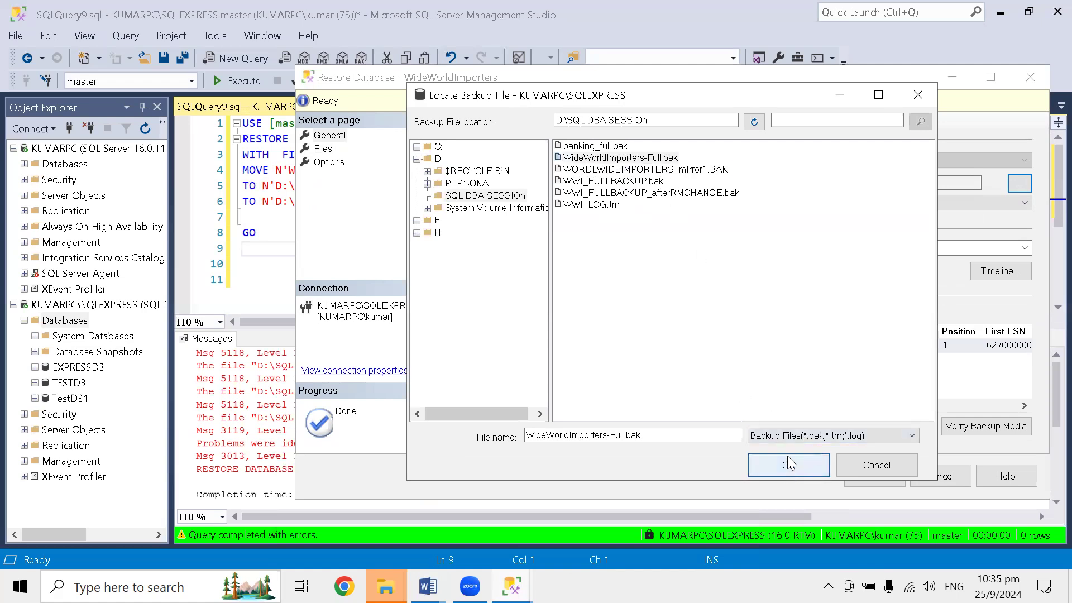
pyautogui.click(697, 411)
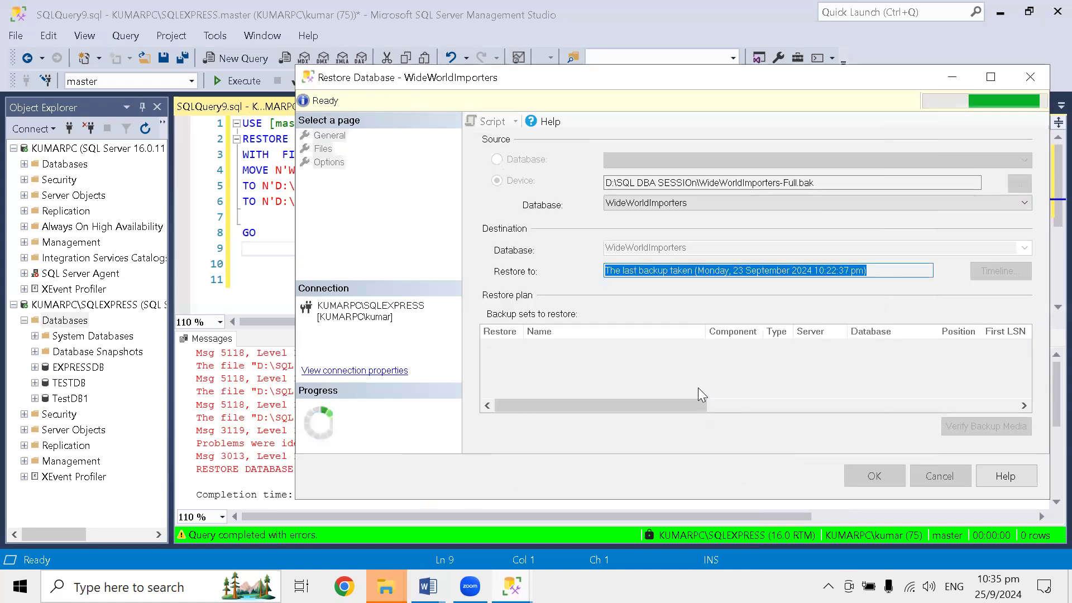
# Check the relocated file folders, run the WideWorldImporters restore on SQLEXPRESS, and read its result message.
pyautogui.click(329, 154)
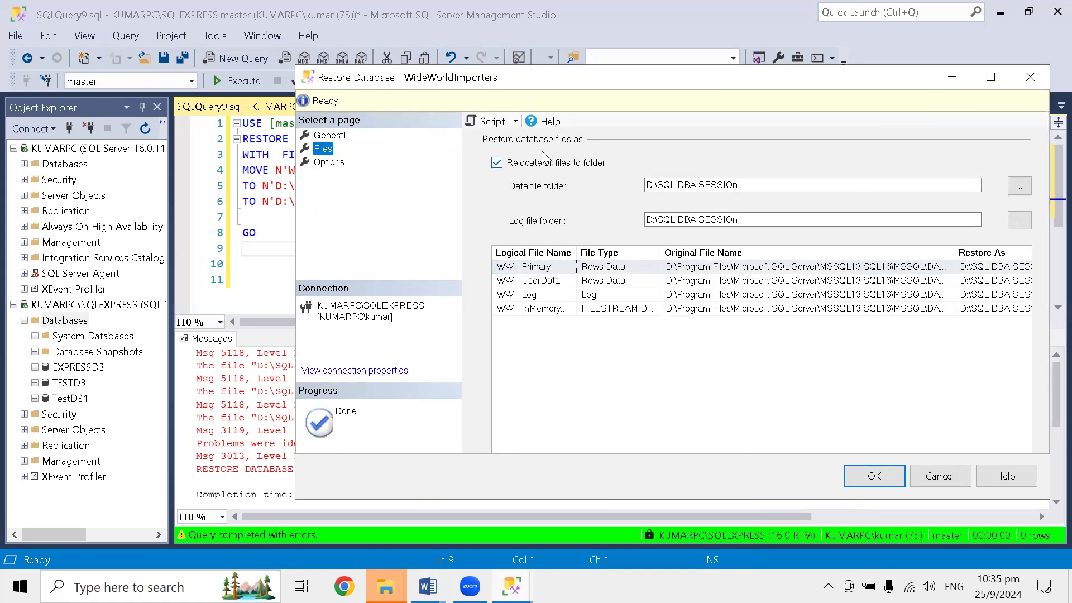
pyautogui.click(861, 476)
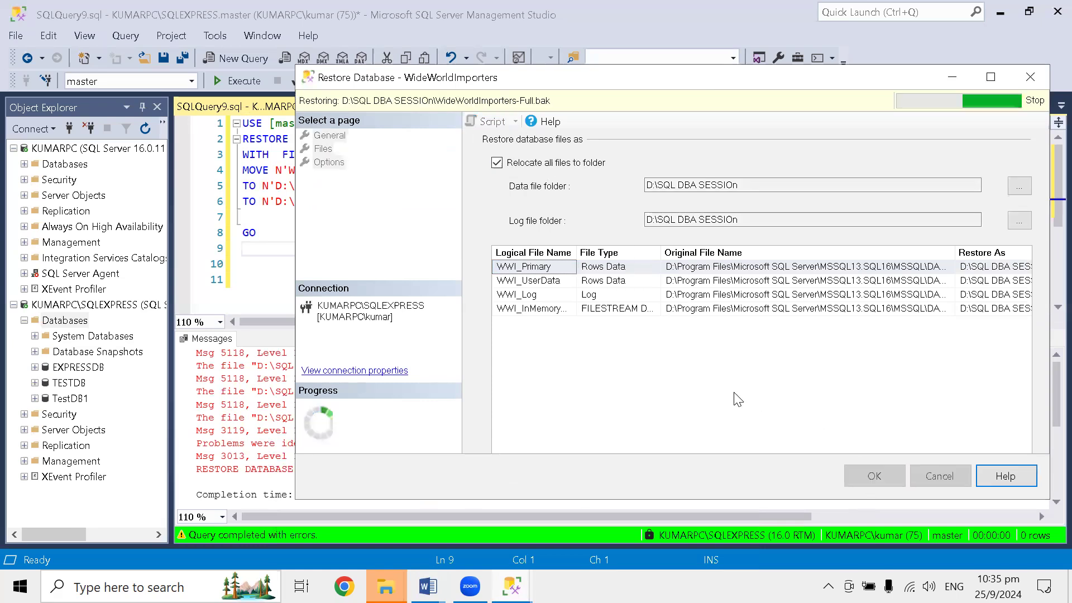
pyautogui.click(349, 423)
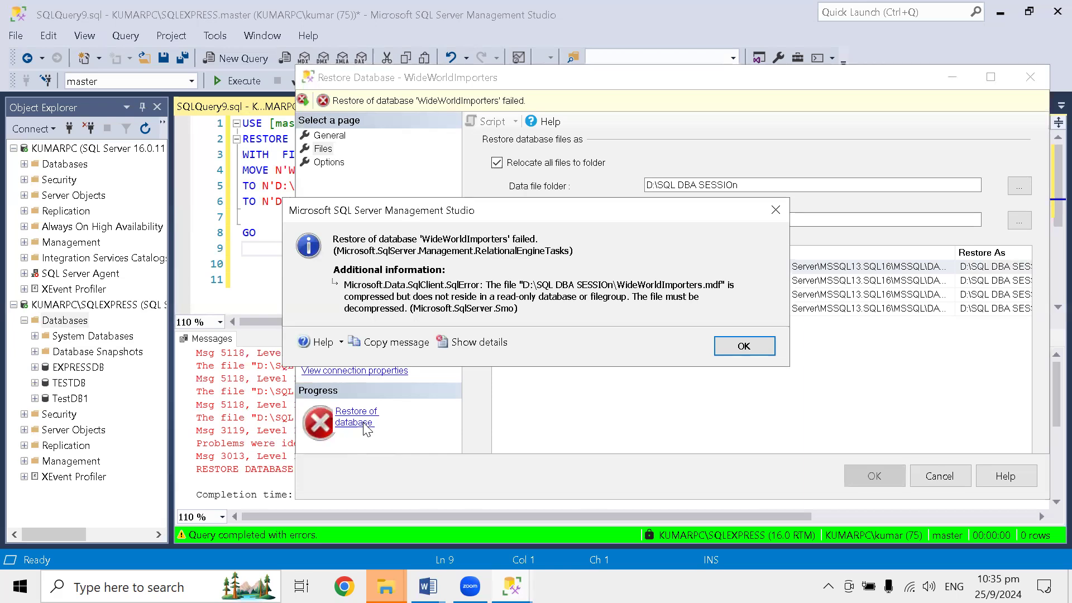
pyautogui.click(251, 280)
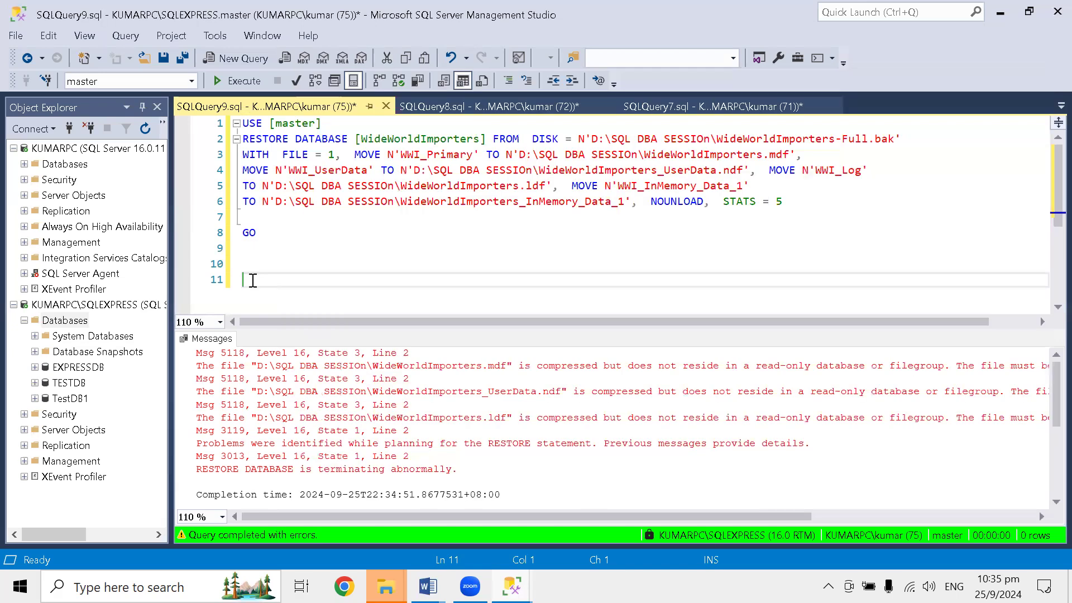
# Expand the databases of the KUMARPC default instance and start a database restore there with a device as its source.
pyautogui.click(51, 166)
pyautogui.click(24, 164)
pyautogui.click(304, 231)
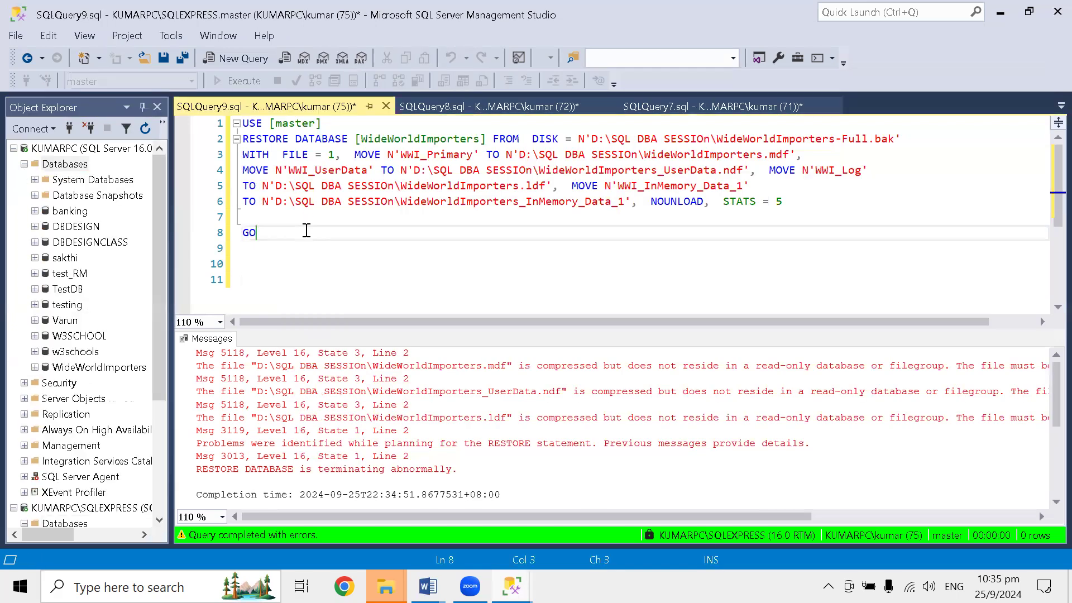
pyautogui.rightClick(74, 163)
pyautogui.click(137, 216)
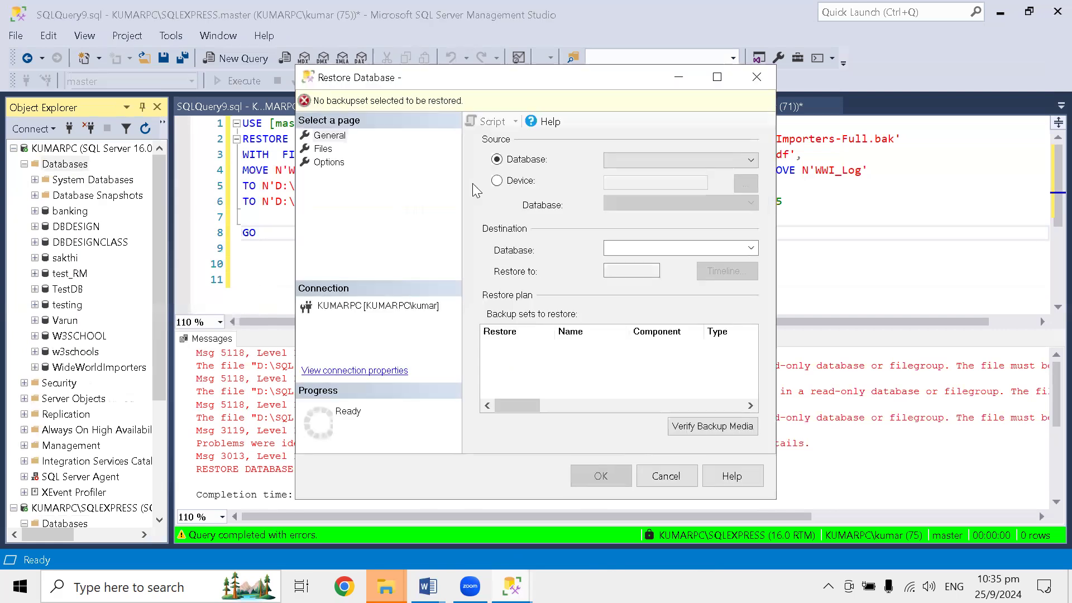
pyautogui.click(497, 180)
pyautogui.click(746, 184)
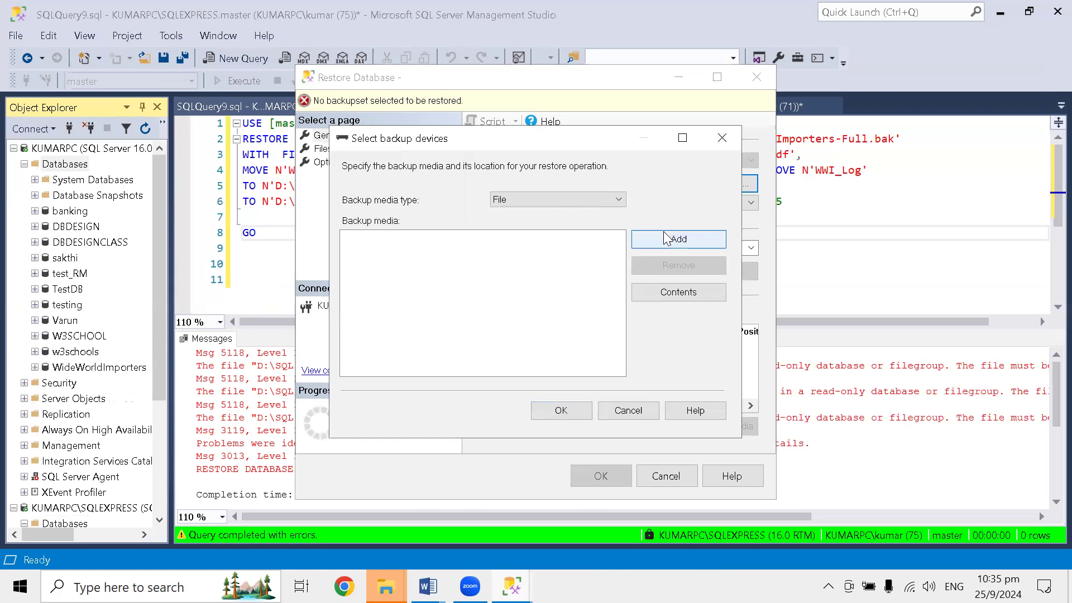
# Add D:\SQL DBA SESSIOn\WideWorldImporters-Full.bak as the backup device for the KUMARPC restore and widen the restore dialog.
pyautogui.click(672, 238)
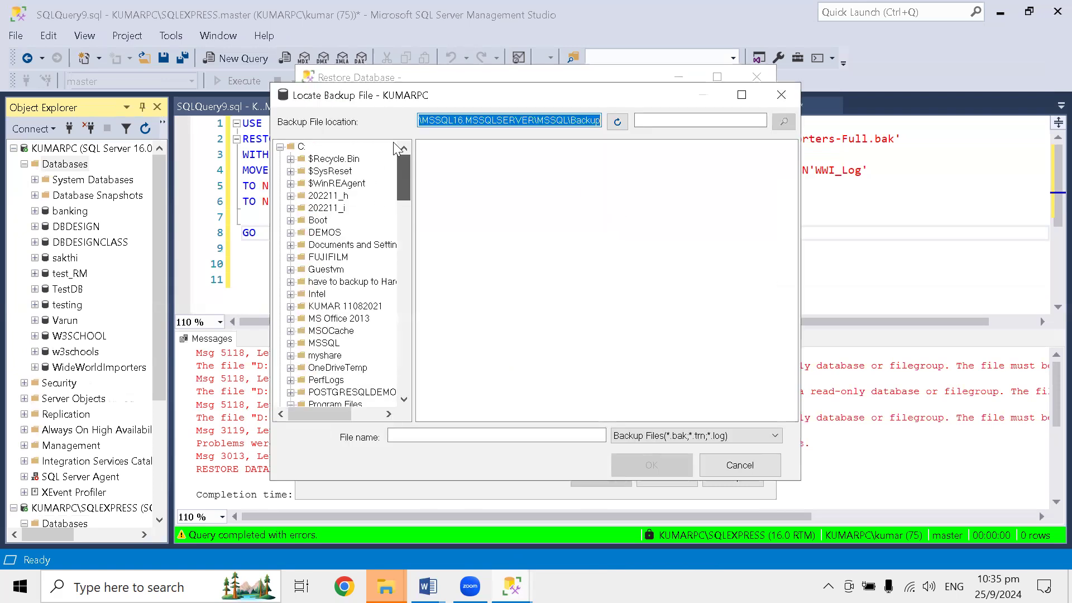
pyautogui.click(280, 146)
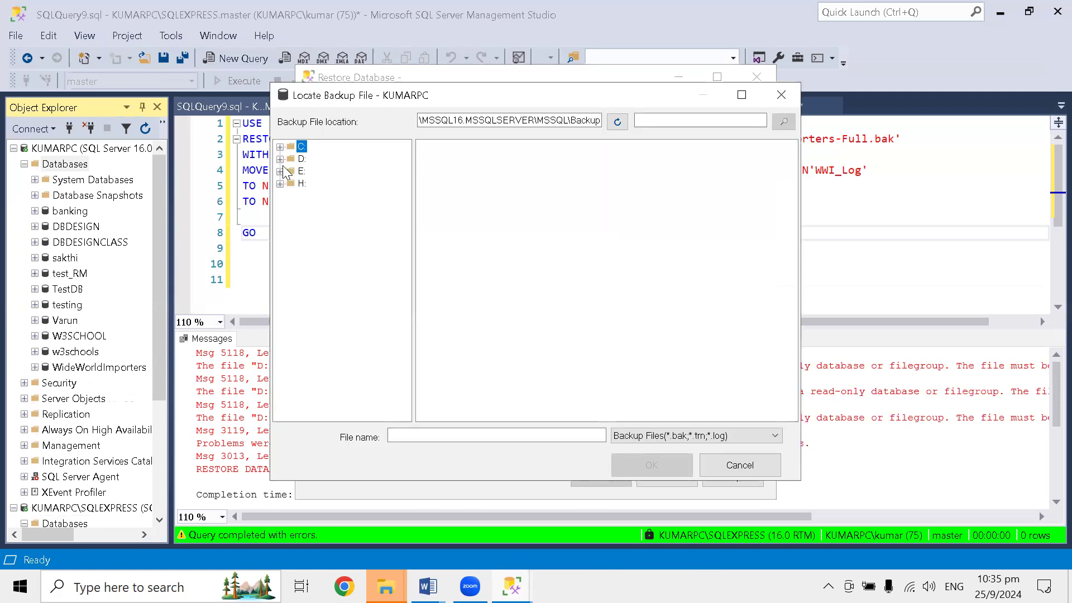
pyautogui.click(280, 158)
pyautogui.click(338, 195)
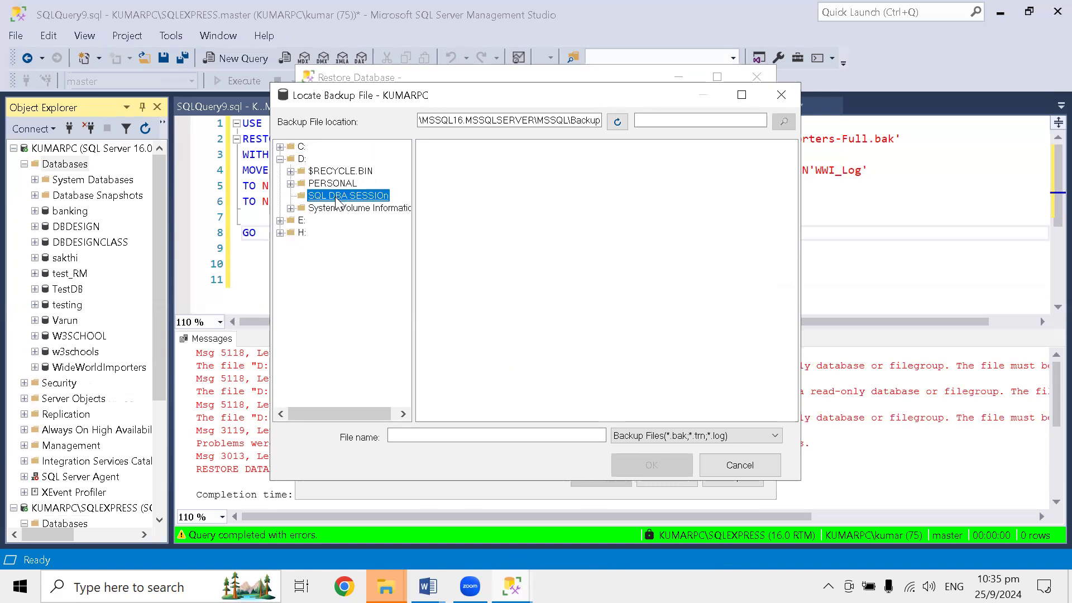
pyautogui.click(475, 157)
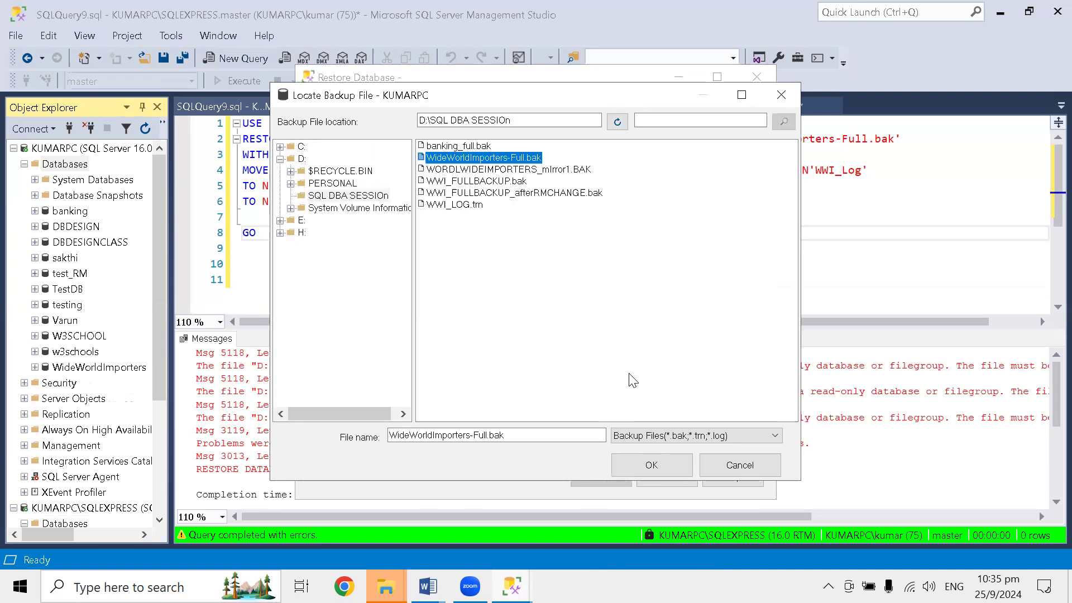
pyautogui.click(640, 464)
pyautogui.click(427, 237)
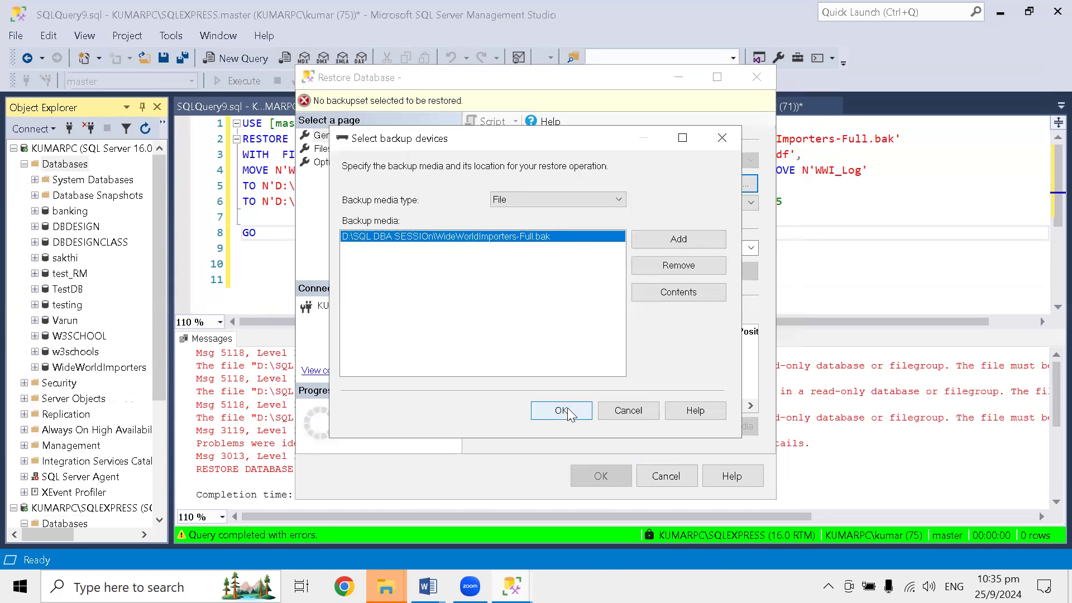
pyautogui.click(563, 410)
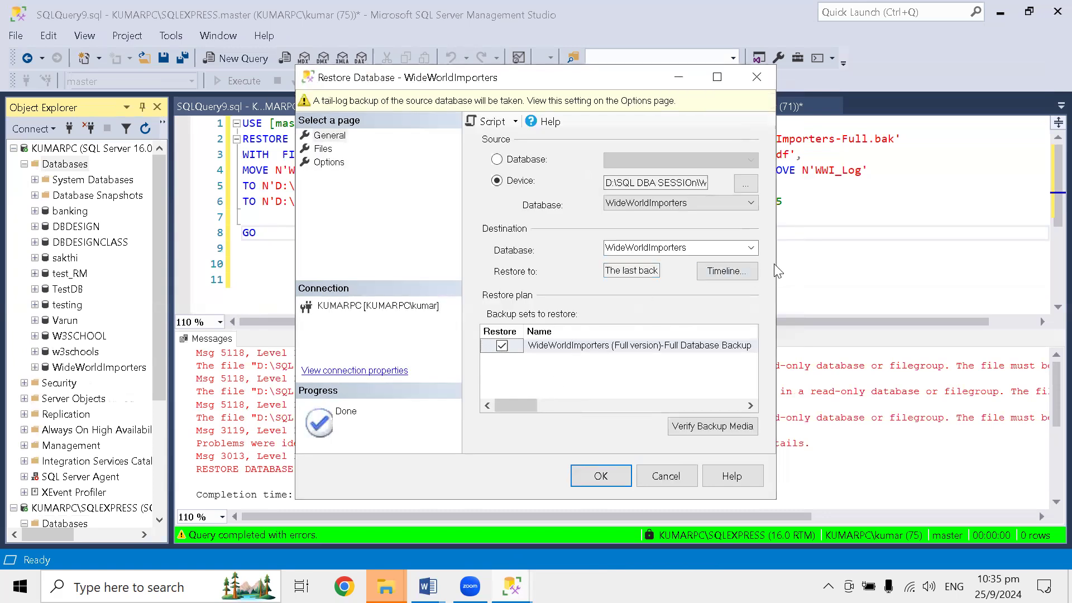
pyautogui.moveTo(776, 264); pyautogui.dragTo(986, 264)
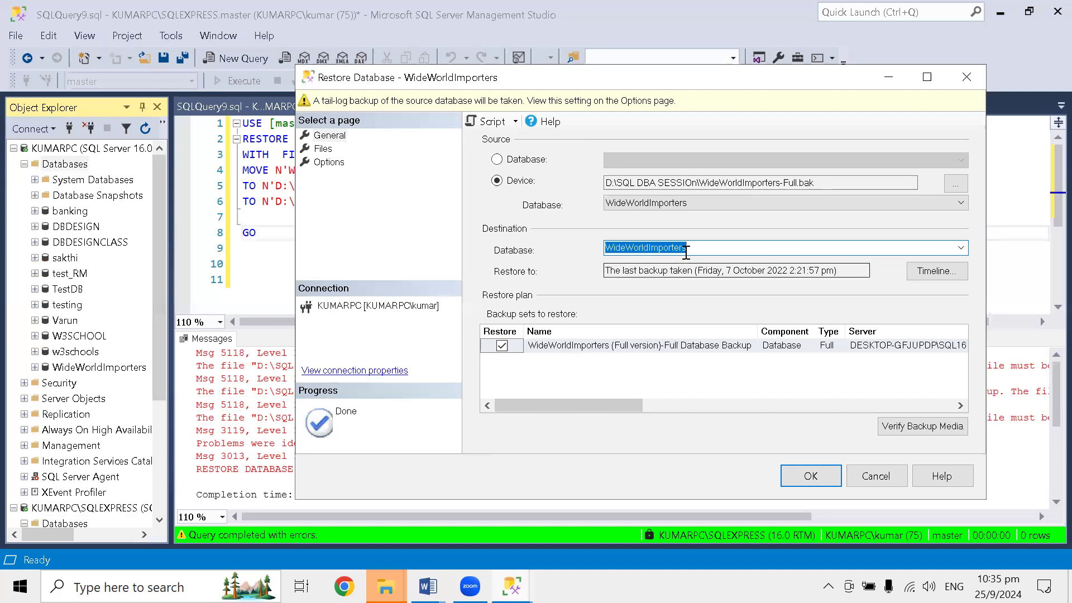
# Name the destination database WideWorldImporters_test and turn on relocating all of its files to a folder.
pyautogui.click(696, 249)
pyautogui.write('_test')
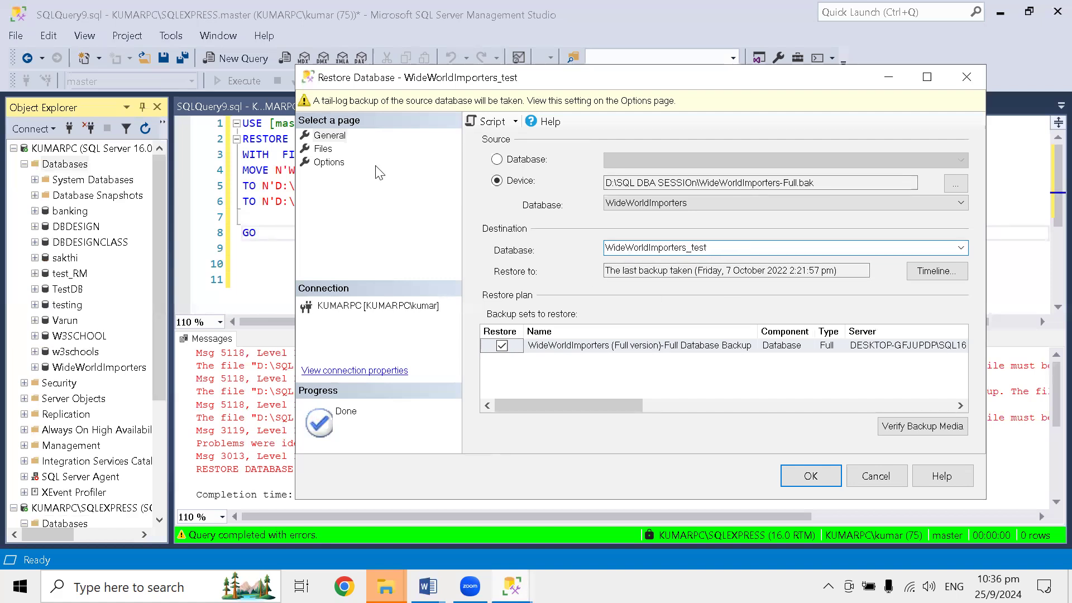
pyautogui.click(323, 149)
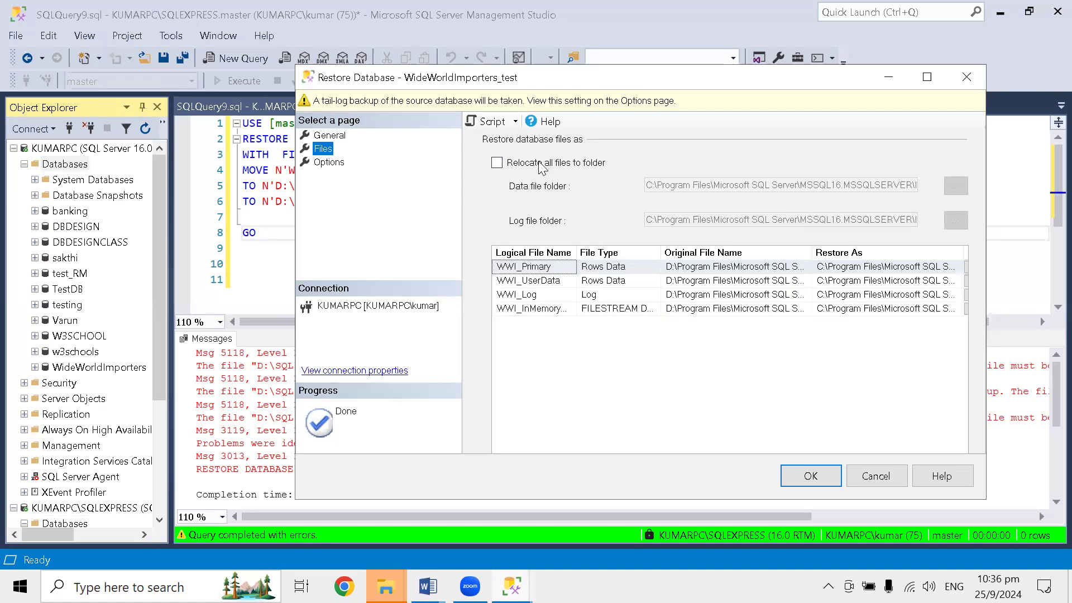
pyautogui.click(497, 163)
# Set the restore's data file folder to D:\SQL DBA SESSIOn.
pyautogui.click(955, 185)
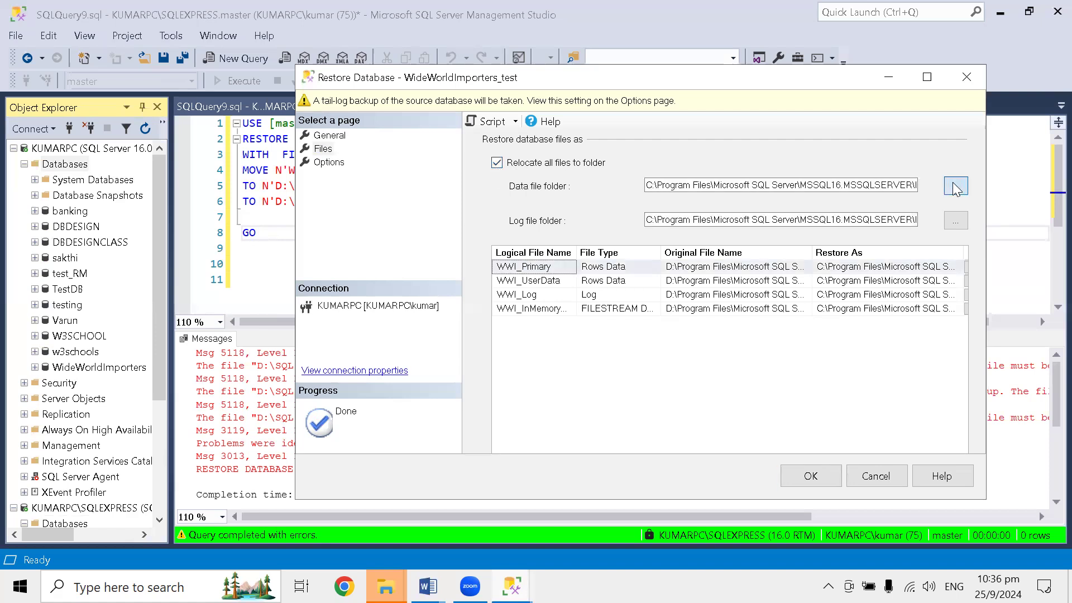
pyautogui.moveTo(798, 242); pyautogui.dragTo(791, 120)
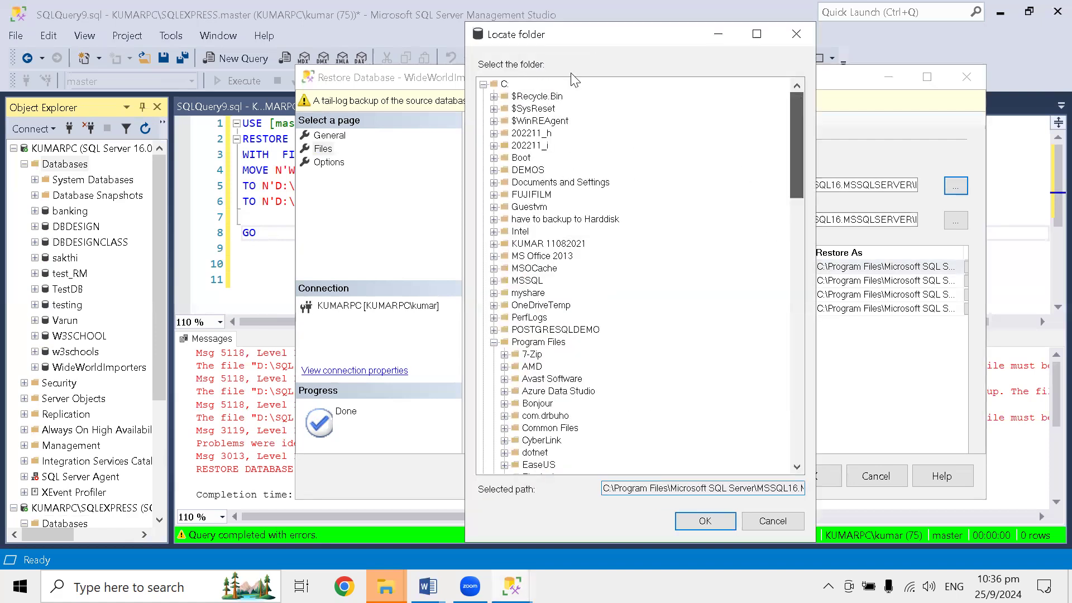
pyautogui.click(484, 84)
pyautogui.click(484, 96)
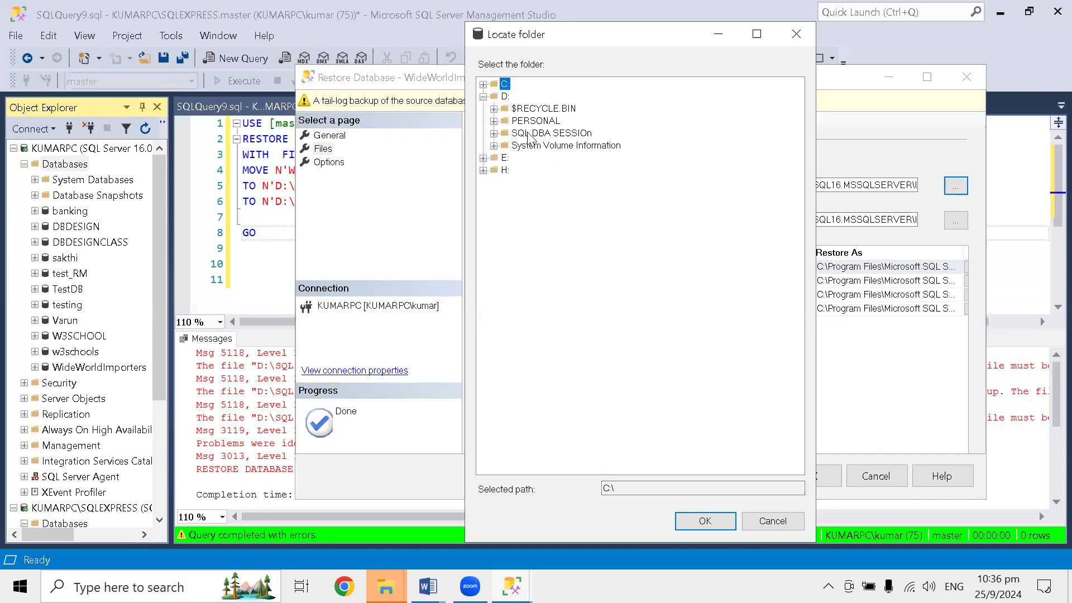
pyautogui.click(551, 133)
pyautogui.click(704, 521)
# Set the restore's log file folder to D:\SQL DBA SESSIOn.
pyautogui.click(955, 220)
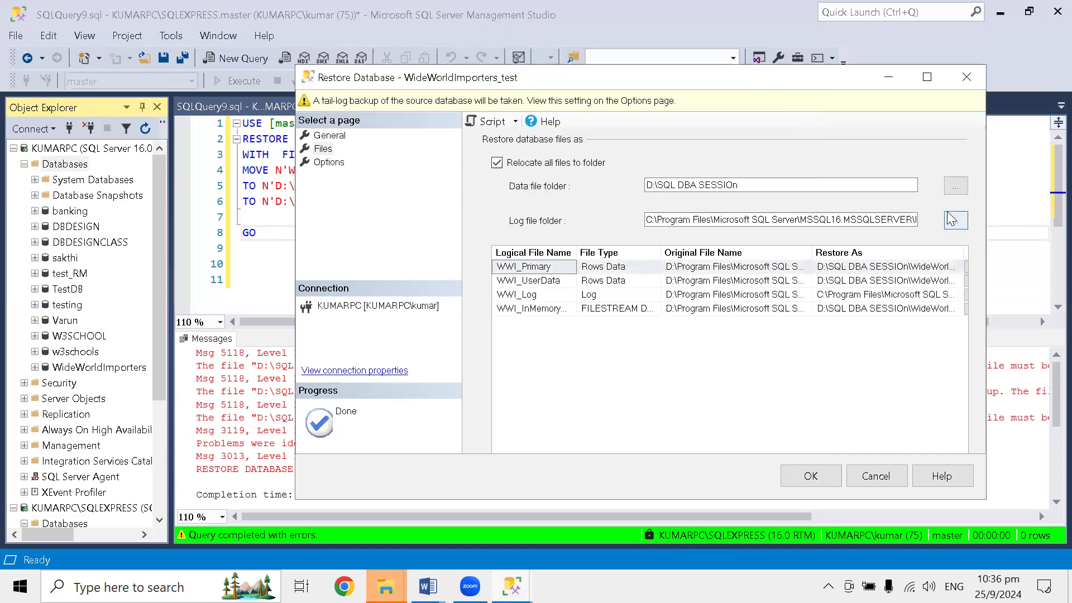
pyautogui.moveTo(797, 267); pyautogui.dragTo(785, 132)
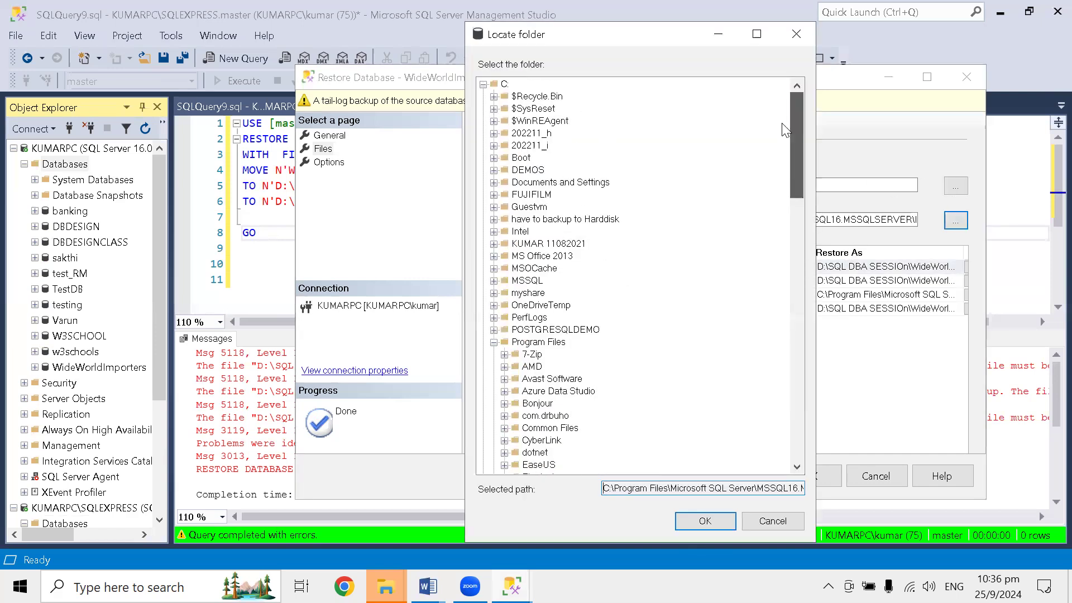
pyautogui.click(484, 84)
pyautogui.doubleClick(495, 98)
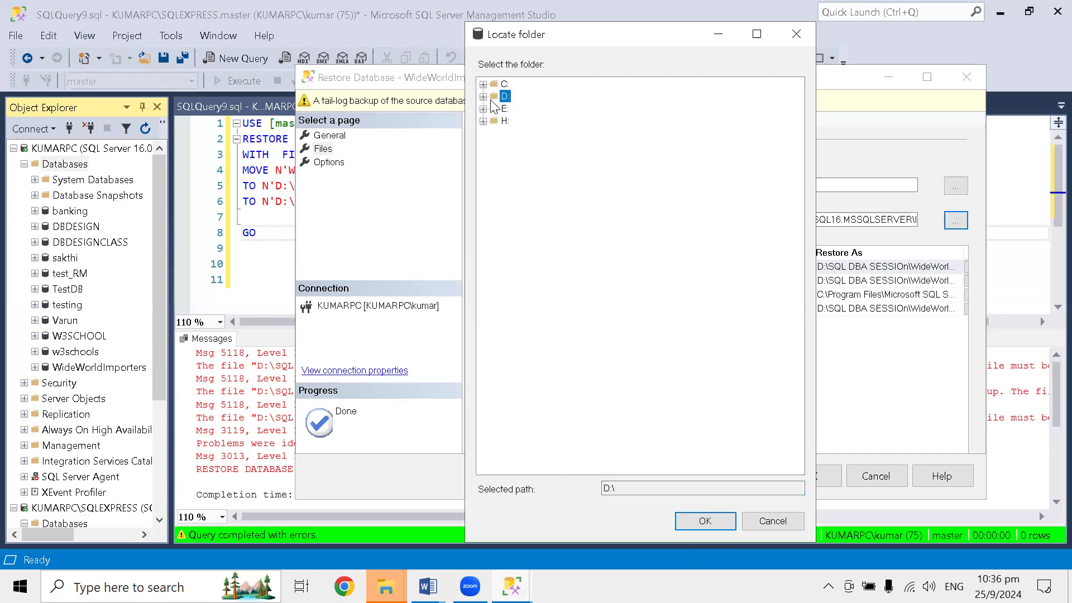
pyautogui.click(527, 133)
pyautogui.click(705, 521)
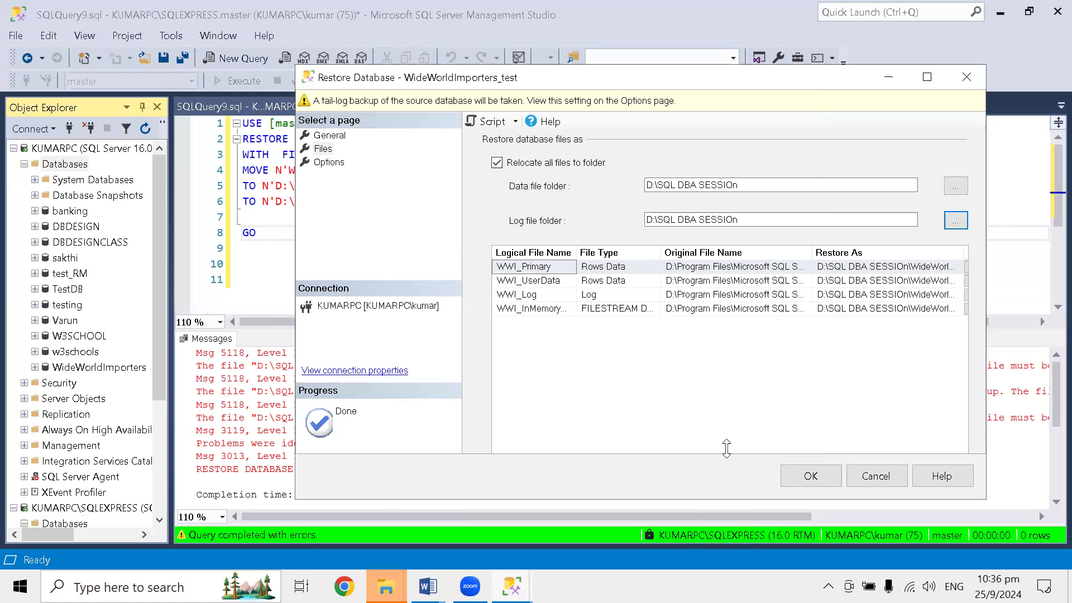
# Turn off the tail-log backup for the WideWorldImporters_test restore, and run its generated script in a query window.
pyautogui.click(324, 163)
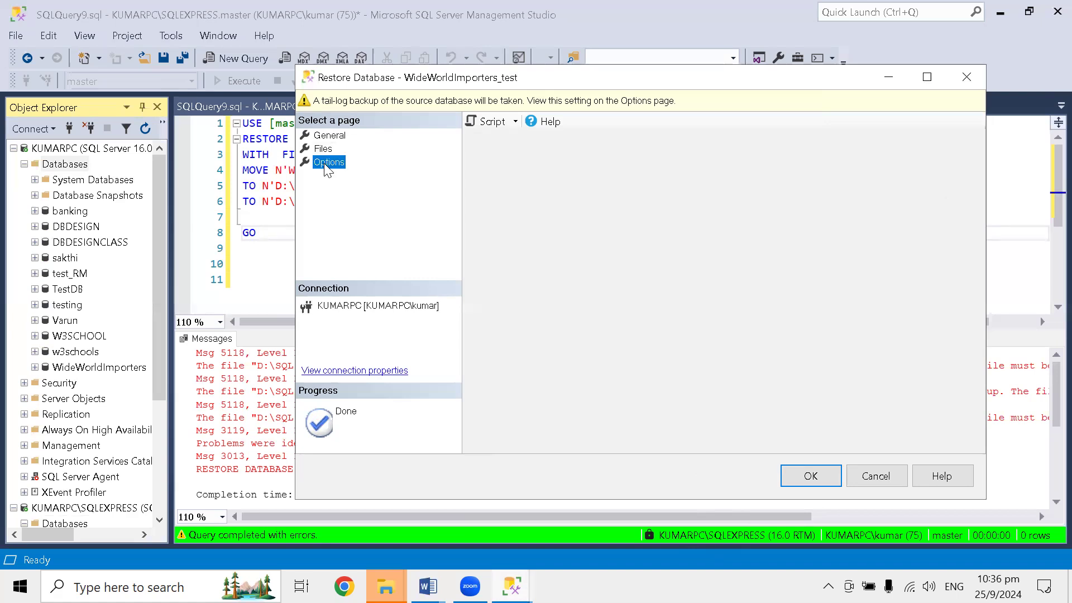
pyautogui.click(504, 316)
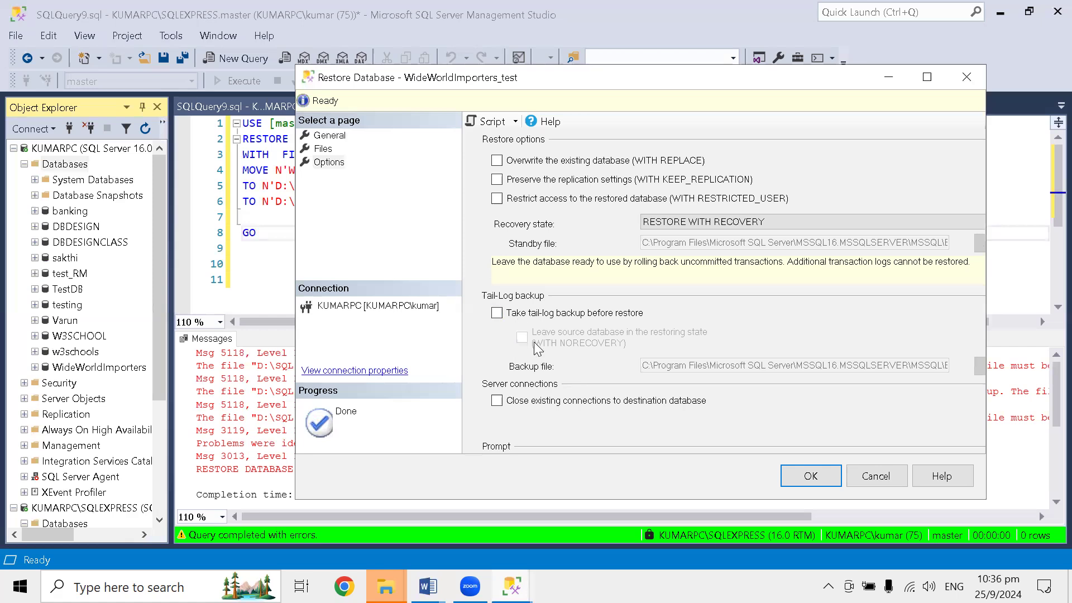
pyautogui.click(496, 121)
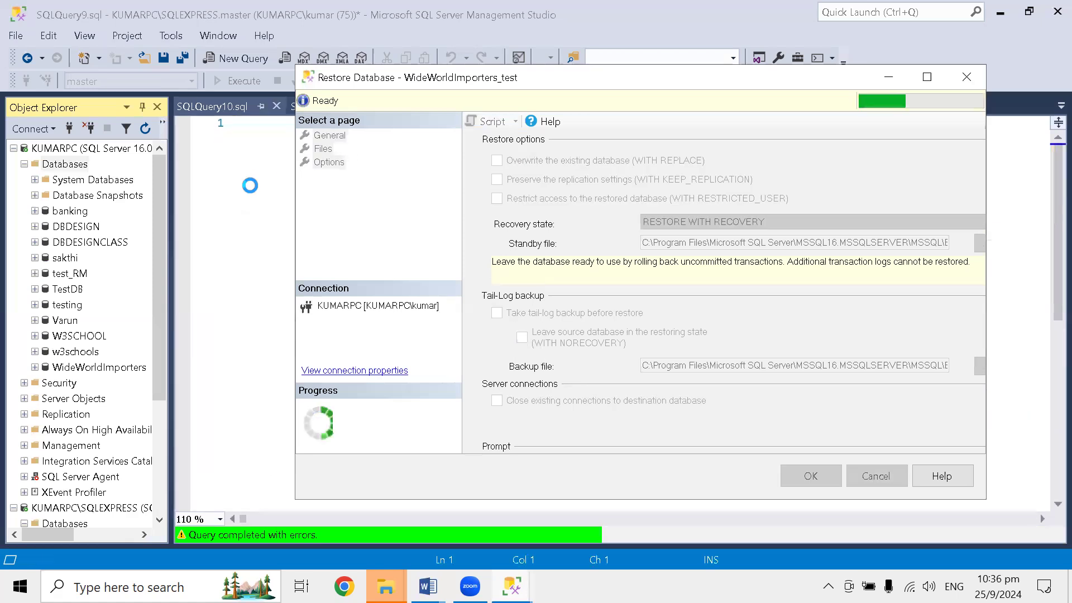
pyautogui.click(250, 207)
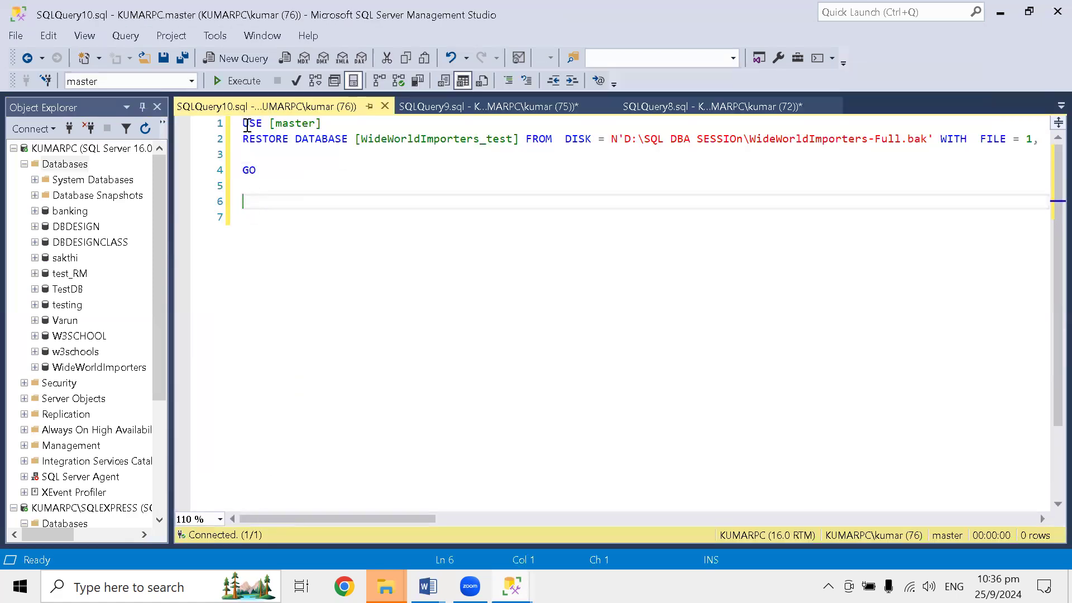
pyautogui.click(235, 82)
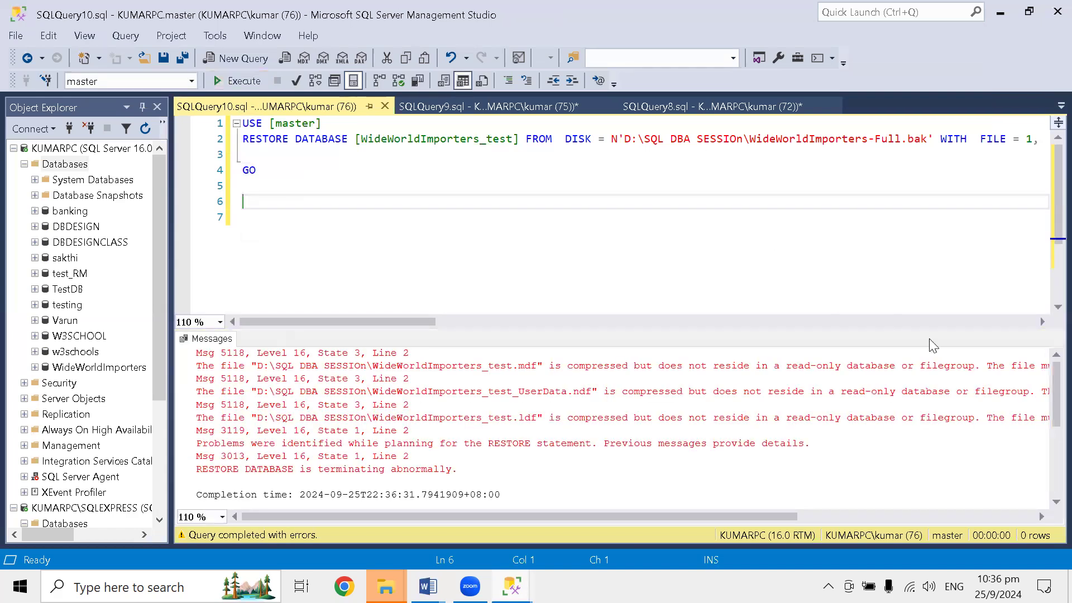
# Break the compressed-file messages for the .mdf, .ndf and .ldf files onto new lines after "filegroup." to read them.
pyautogui.click(986, 365)
pyautogui.press('Return')
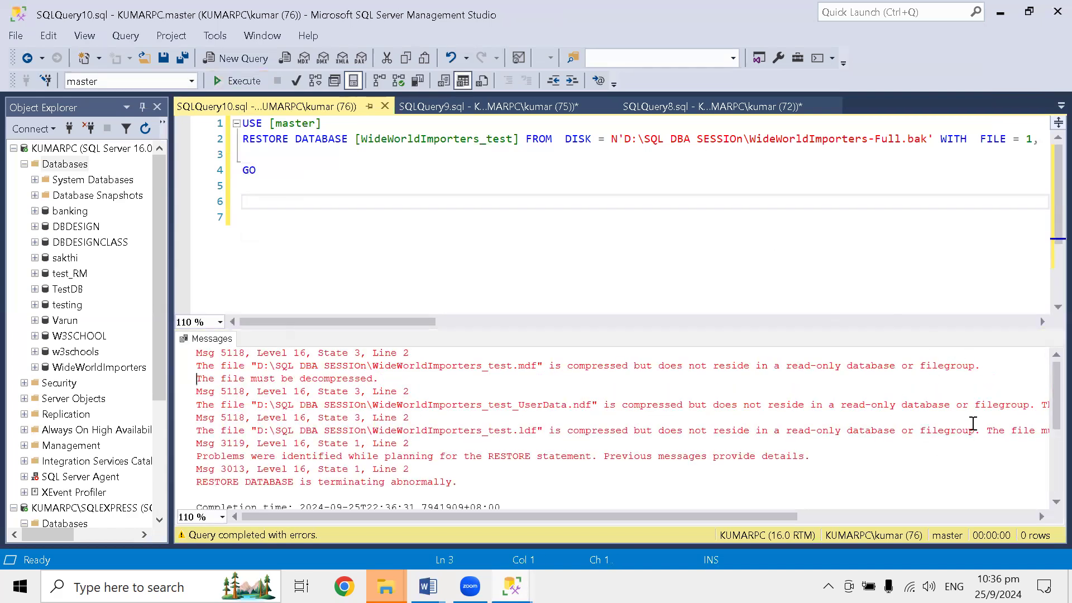
pyautogui.click(1035, 403)
pyautogui.press('Return')
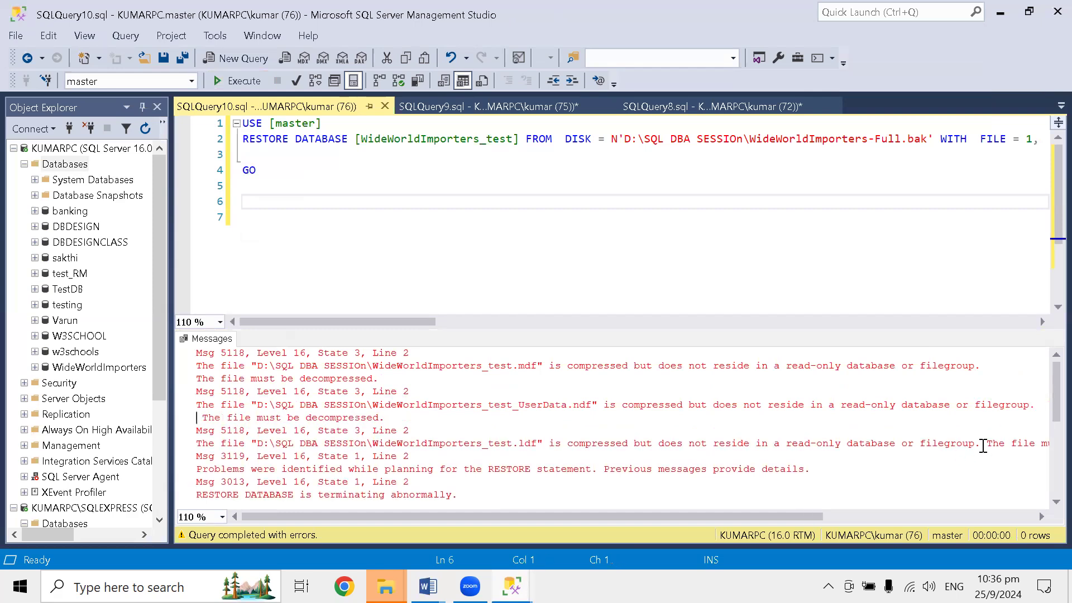
pyautogui.click(982, 443)
pyautogui.press('Return')
# Generate the restore script again with the tail-log backup enabled, and split its RESTORE DATABASE statement across separate lines.
pyautogui.hotkey('alt', 'Tab')
pyautogui.click(527, 313)
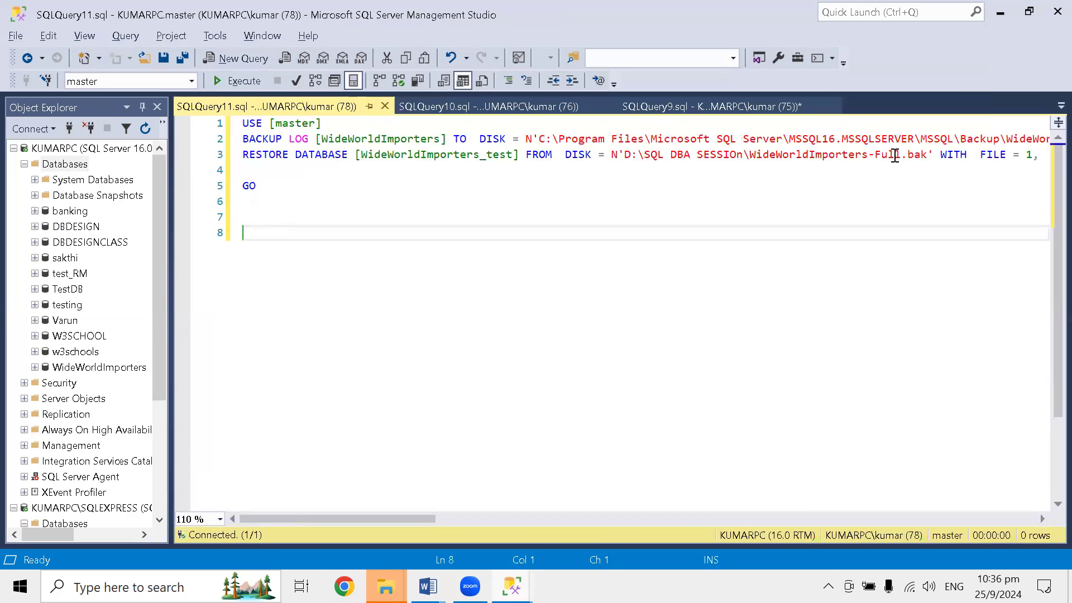
pyautogui.click(939, 155)
pyautogui.press('Return')
pyautogui.click(842, 169)
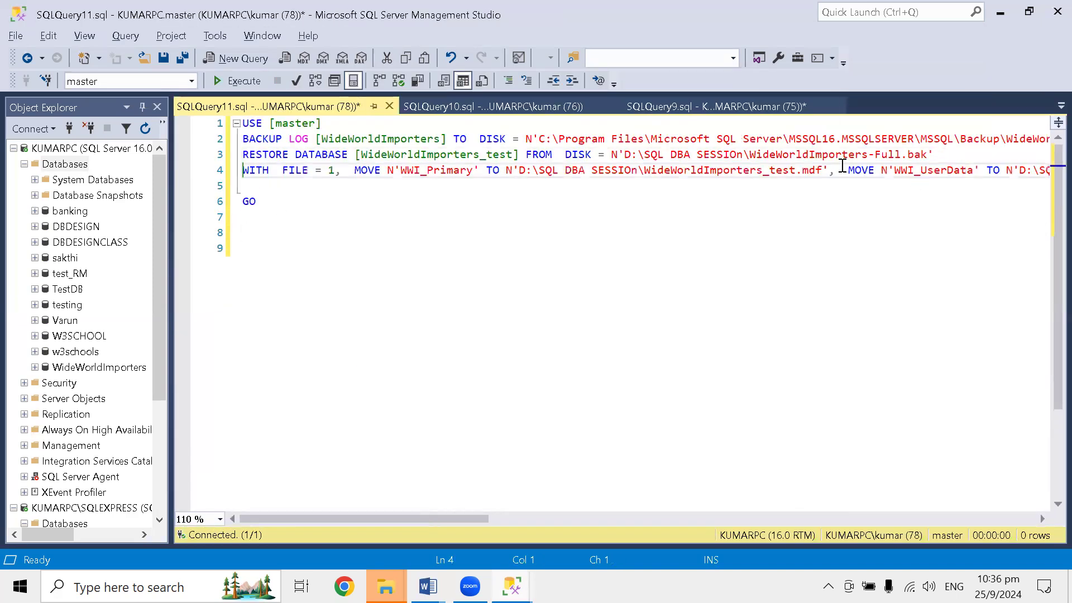
pyautogui.press('Return')
pyautogui.click(899, 186)
pyautogui.press('Return')
pyautogui.click(782, 202)
pyautogui.press('Return')
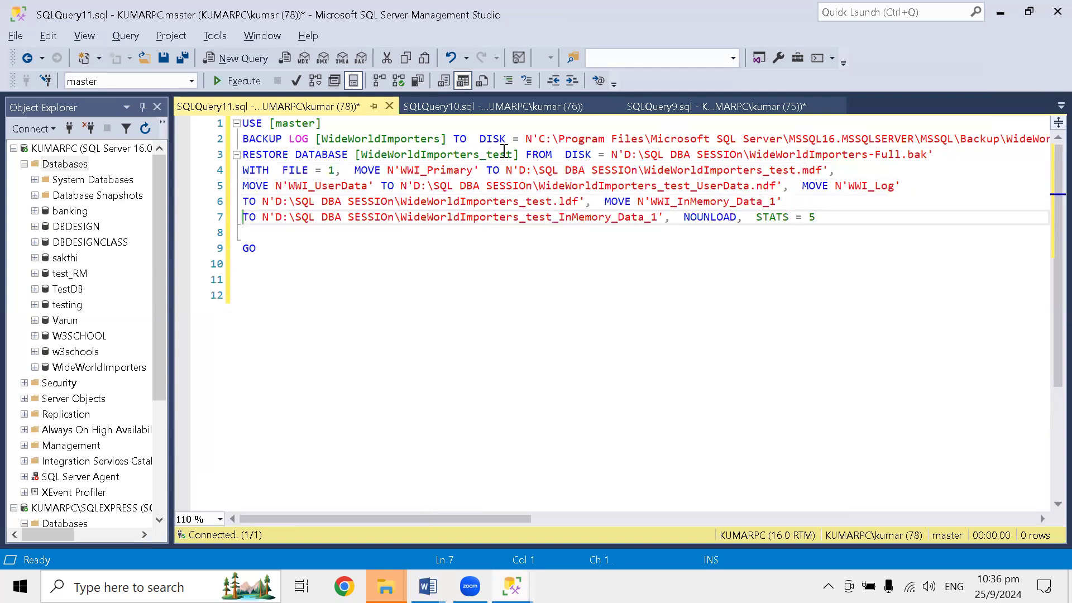
# Split the BACKUP LOG statement into separate lines starting at DISK, WITH NOFORMAT and NORECOVERY.
pyautogui.click(481, 139)
pyautogui.press('Return')
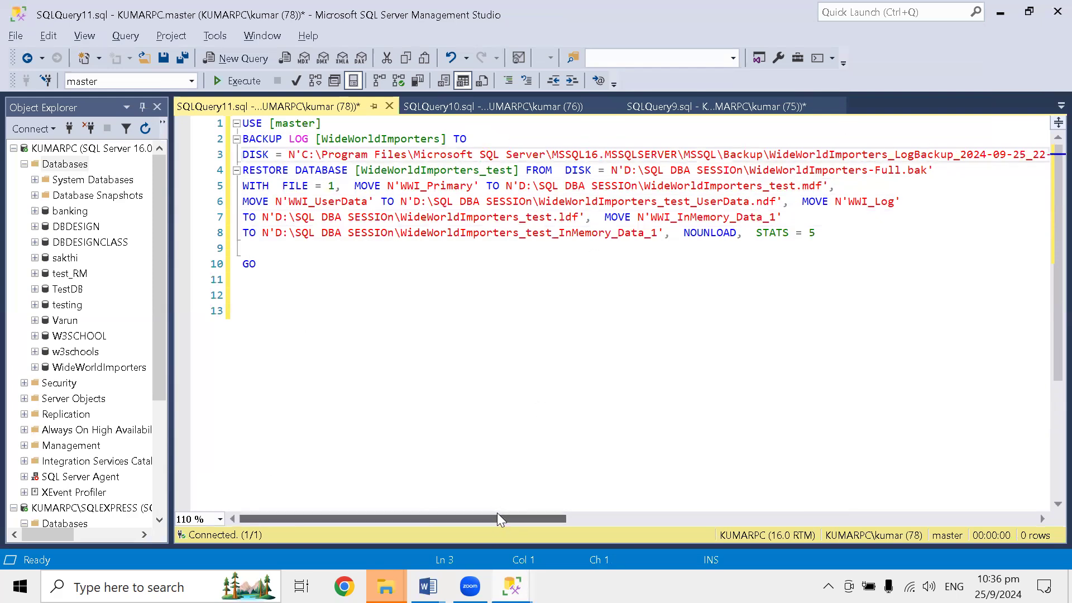
pyautogui.moveTo(497, 512); pyautogui.dragTo(621, 514)
pyautogui.click(815, 156)
pyautogui.press('Return')
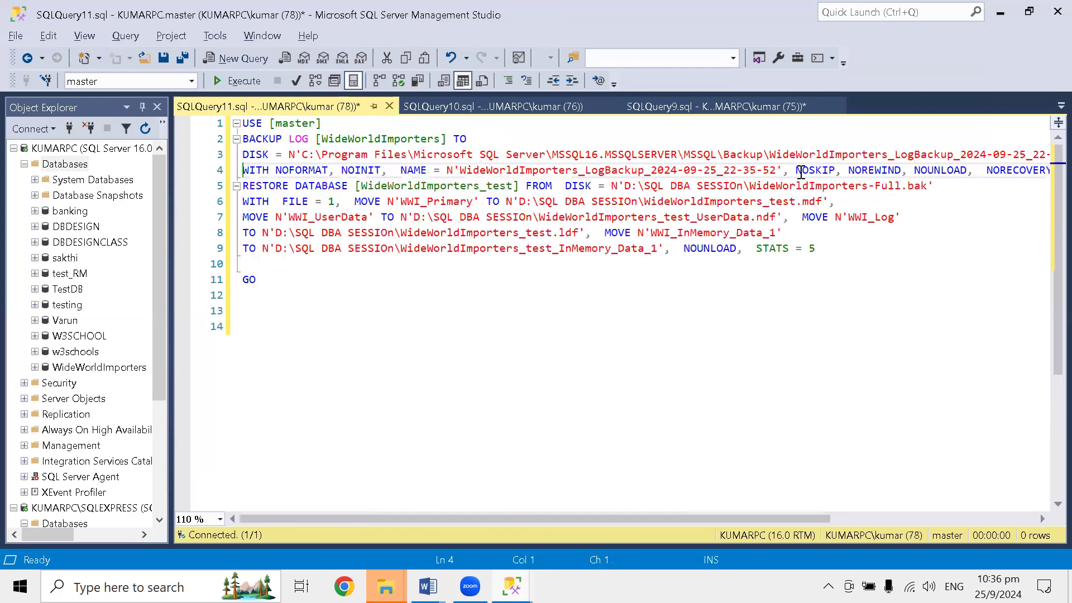
pyautogui.click(984, 170)
pyautogui.press('Return')
pyautogui.click(530, 382)
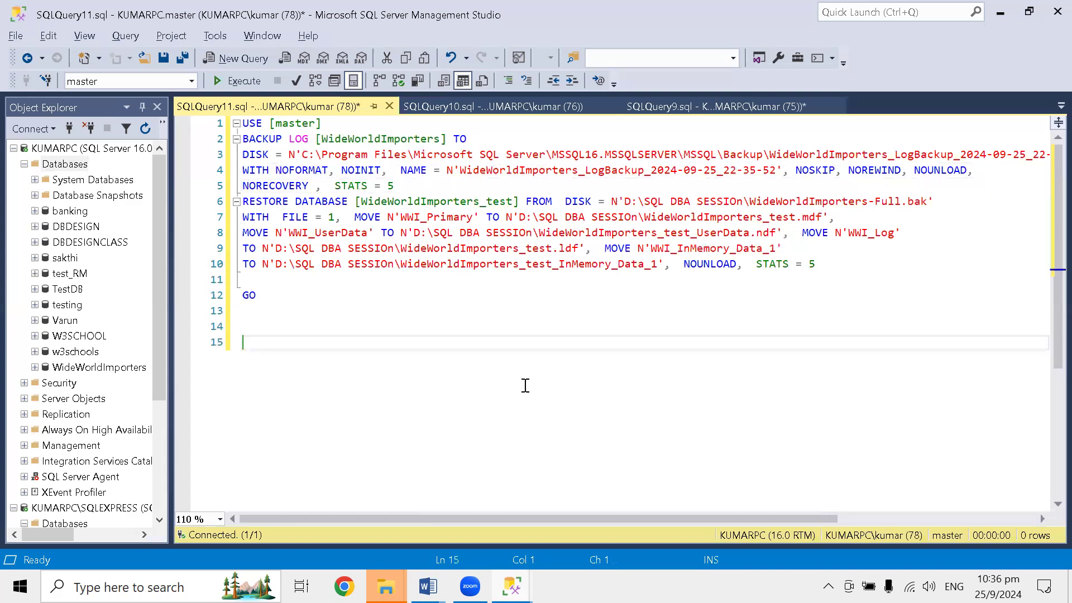
# Execute the combined log backup and restore script, follow its messages, and refresh the KUMARPC databases.
pyautogui.click(239, 81)
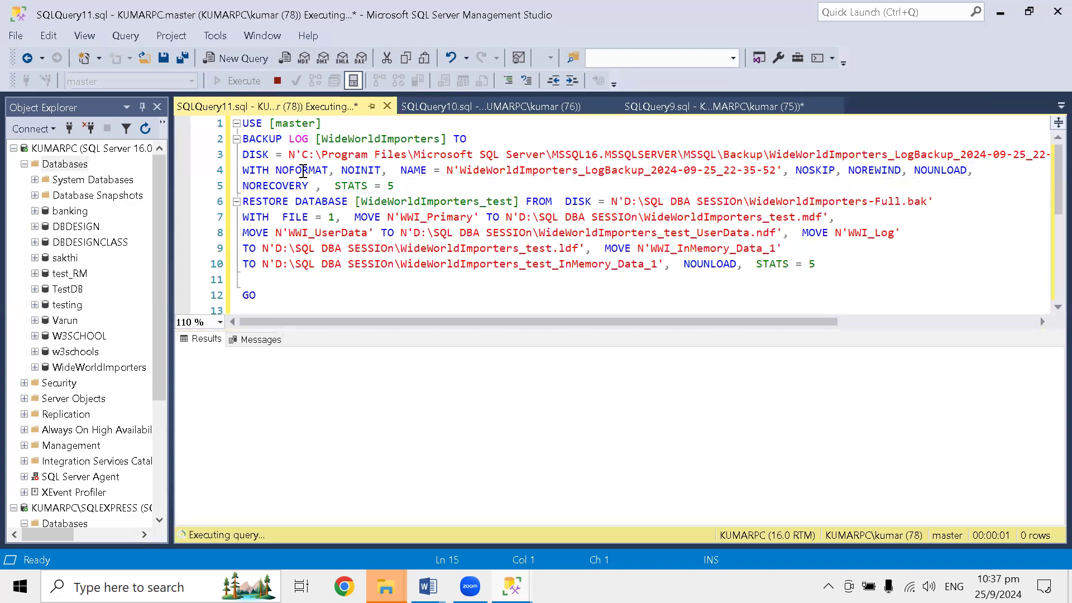
pyautogui.click(257, 341)
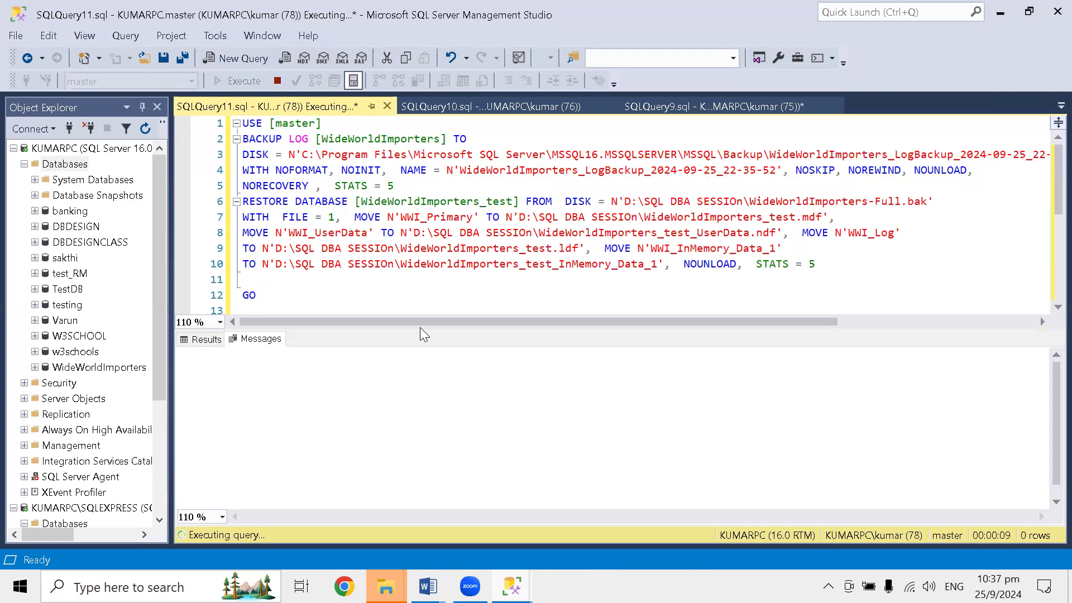
pyautogui.moveTo(422, 320)
pyautogui.mouseDown()
pyautogui.moveTo(685, 301)
pyautogui.moveTo(403, 322)
pyautogui.mouseUp()
pyautogui.click(64, 164)
pyautogui.click(145, 129)
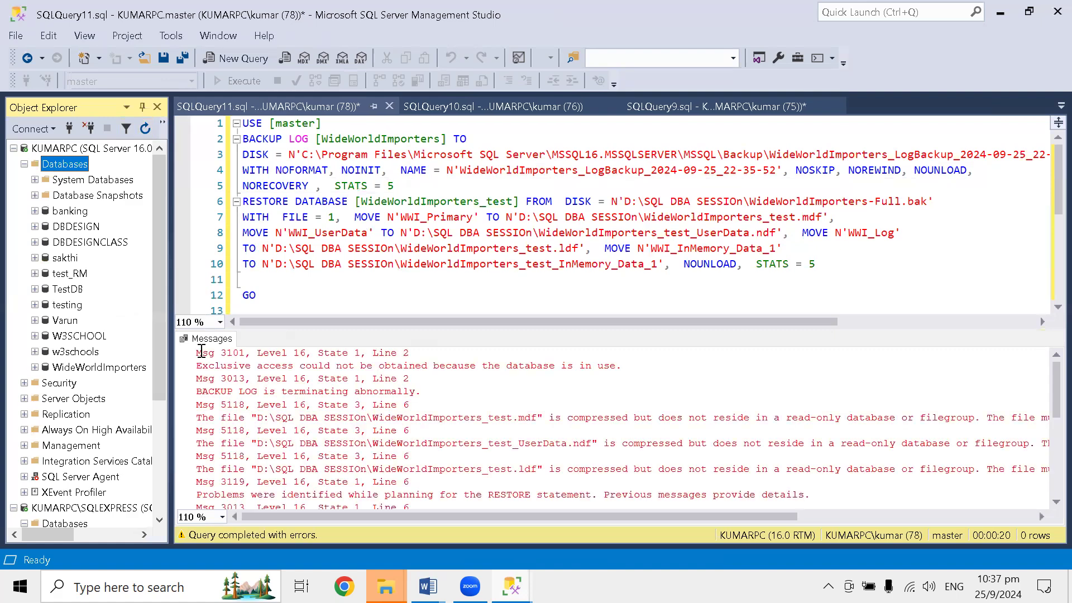
# Wrap the long file error messages onto separate lines and read through the full script output.
pyautogui.click(979, 417)
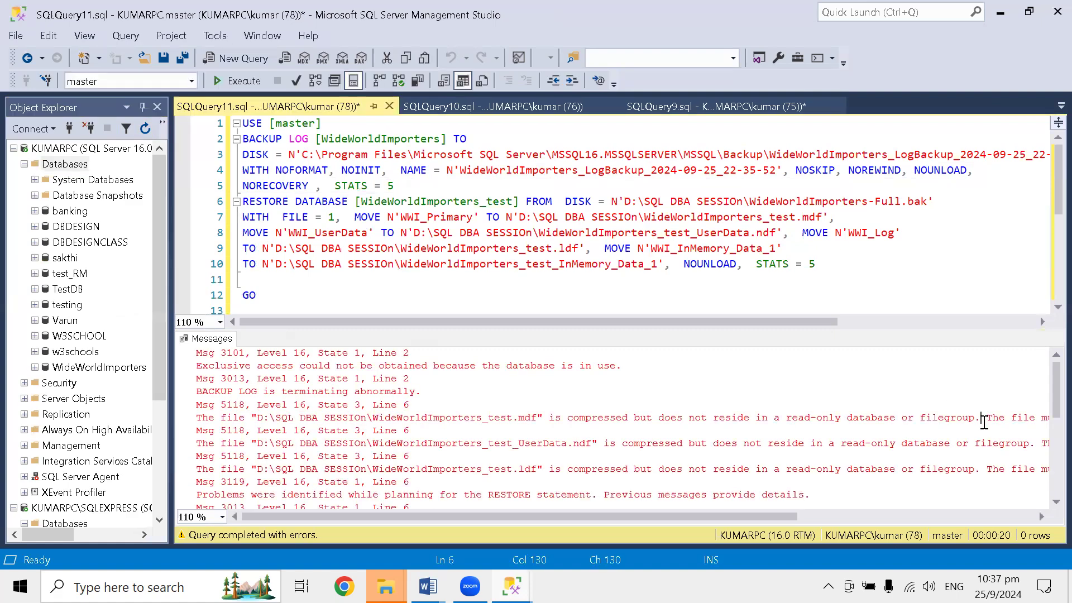
pyautogui.scroll(-2, 962, 416)
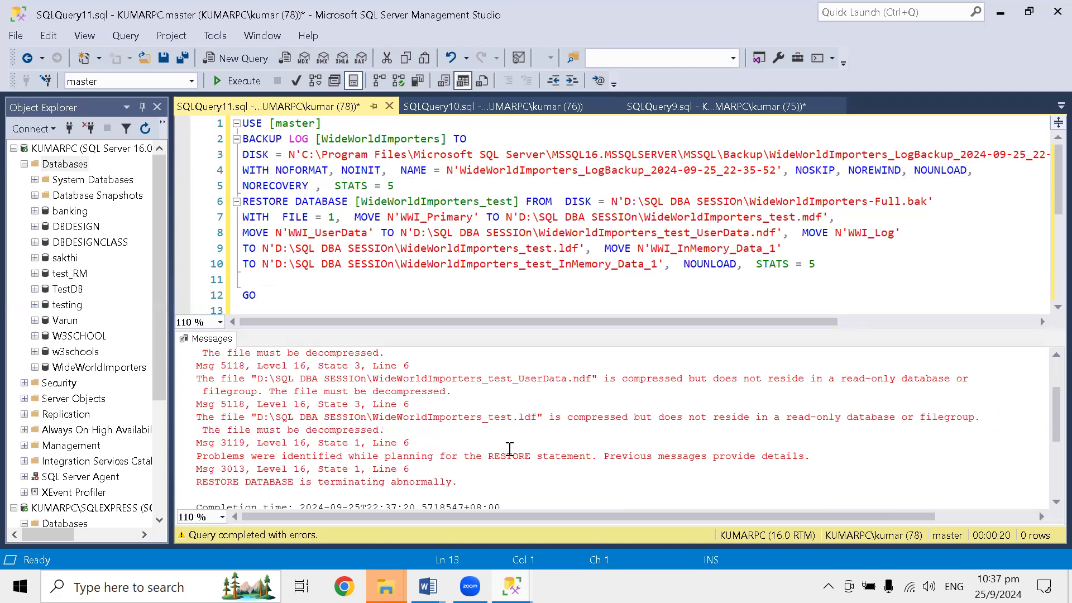
pyautogui.scroll(-3, 509, 445)
pyautogui.scroll(3, 313, 407)
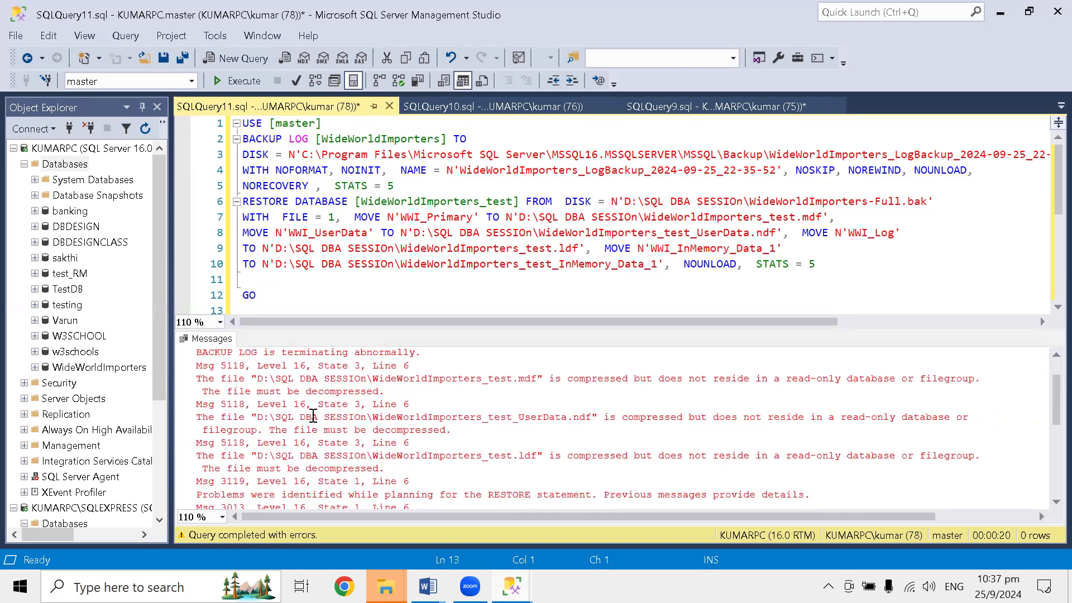
pyautogui.scroll(1, 313, 416)
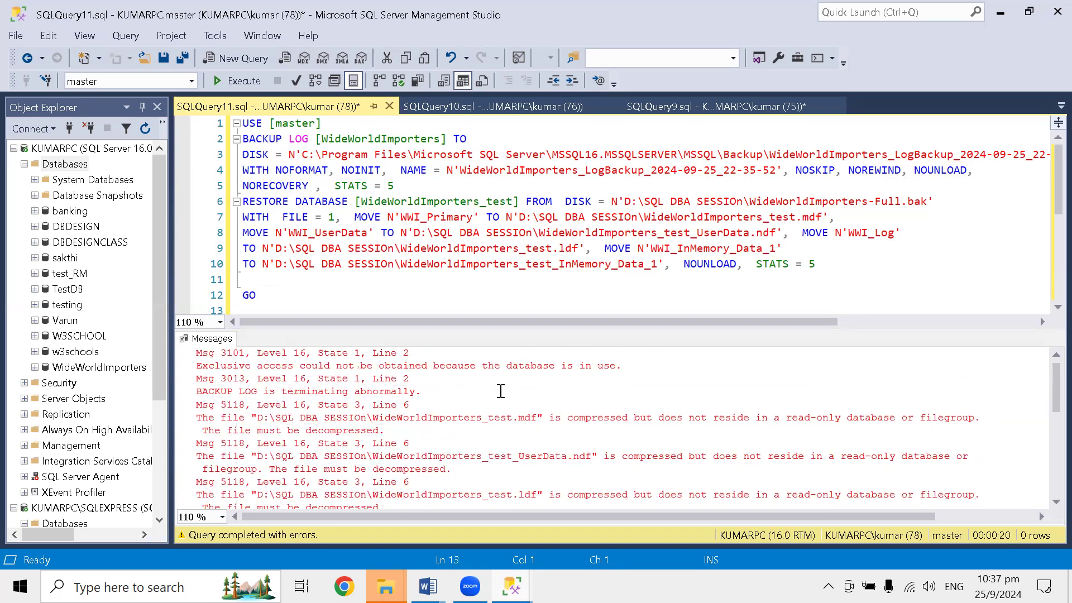
# Highlight the exclusive-access error and the compressed-file error for WideWorldImporters_test.mdf in the messages.
pyautogui.moveTo(623, 366); pyautogui.dragTo(176, 350)
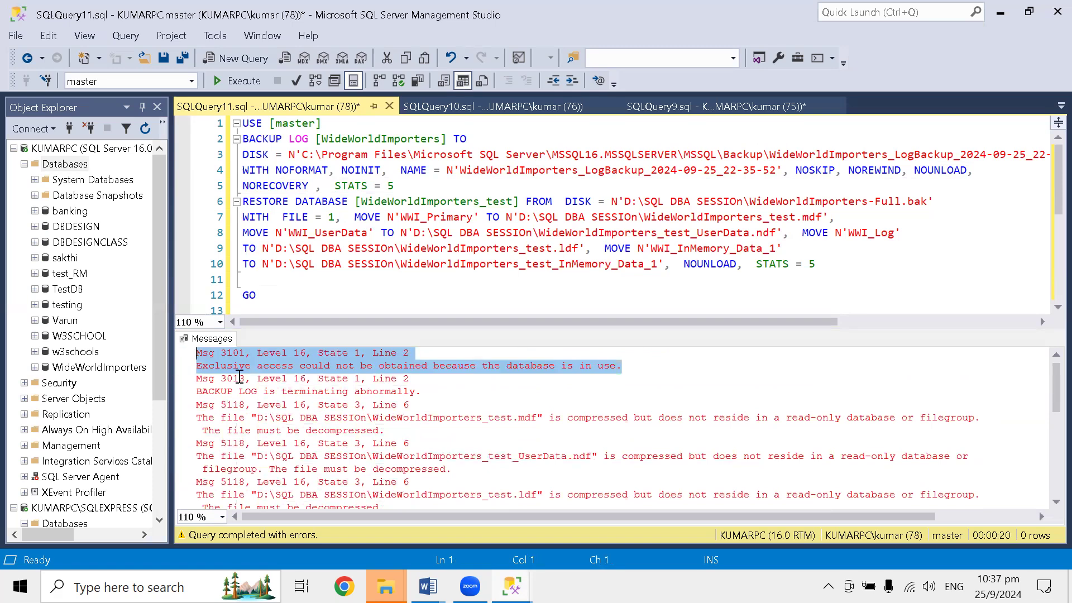
pyautogui.click(313, 405)
pyautogui.scroll(-1, 377, 411)
pyautogui.moveTo(530, 395); pyautogui.dragTo(181, 377)
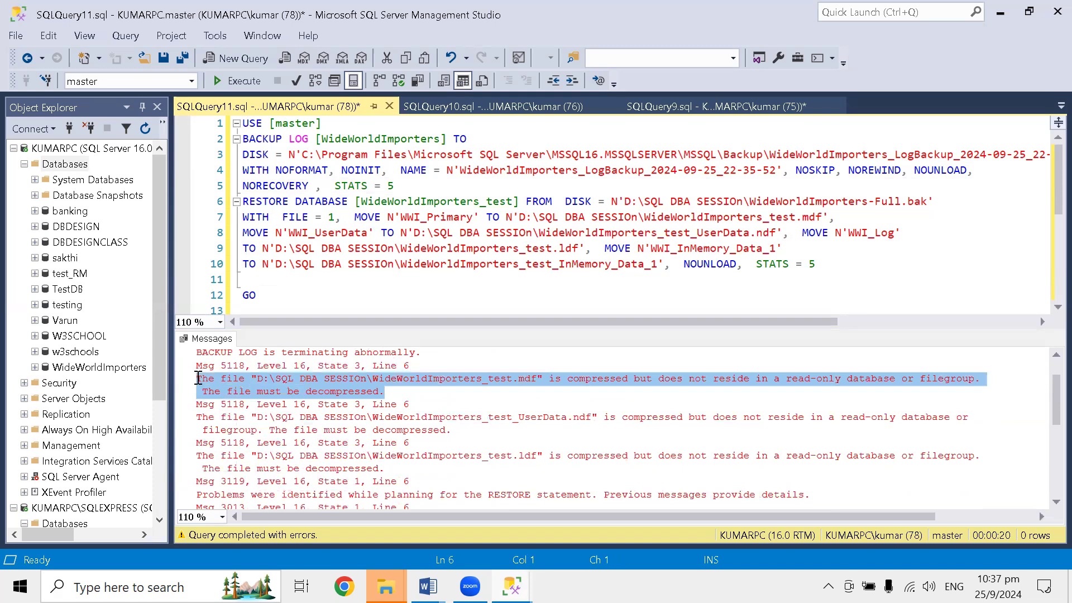
# Highlight the whole block of restore file errors and point out the WideWorldImporters database on KUMARPC.
pyautogui.click(617, 279)
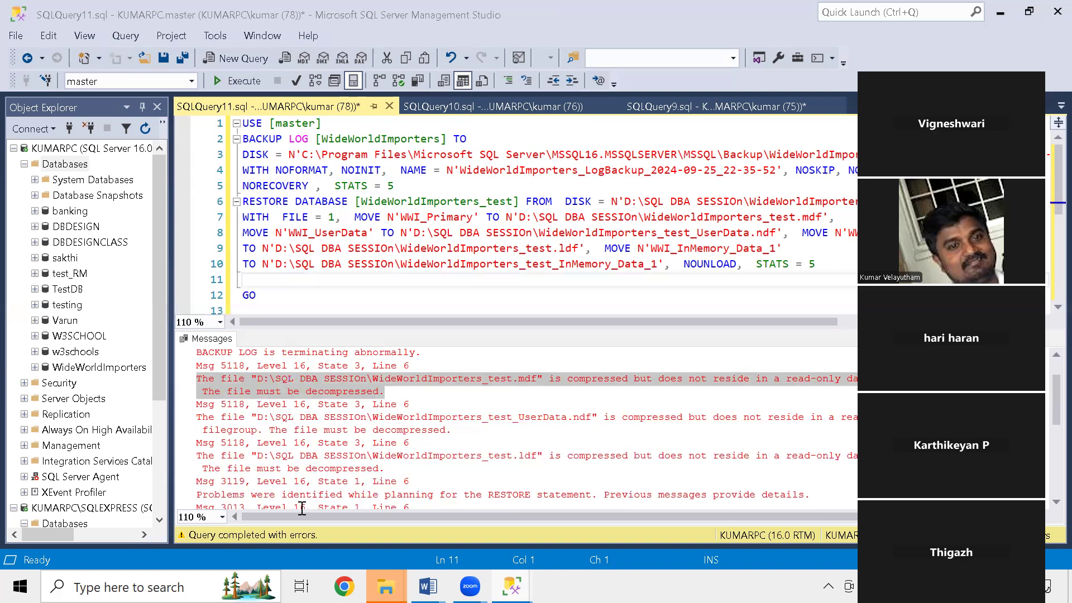
pyautogui.click(334, 497)
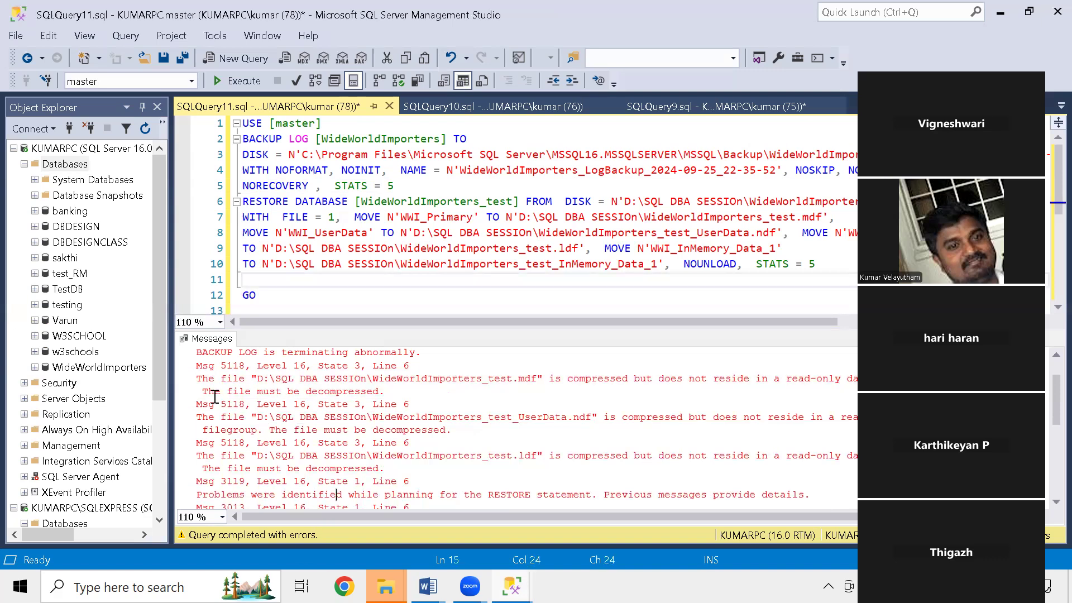
pyautogui.moveTo(200, 386); pyautogui.dragTo(437, 500)
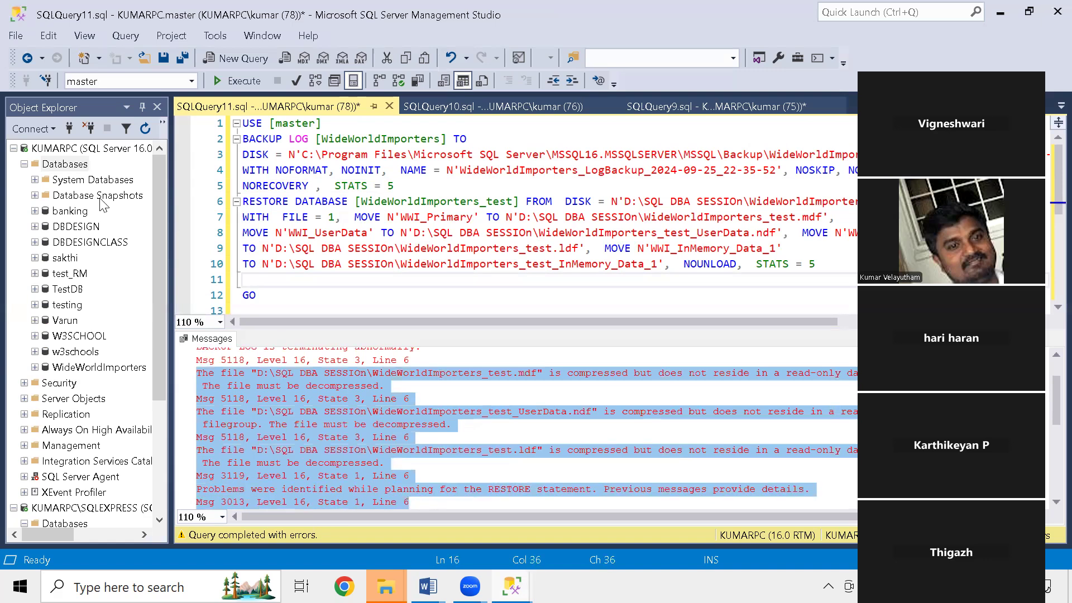
pyautogui.click(110, 371)
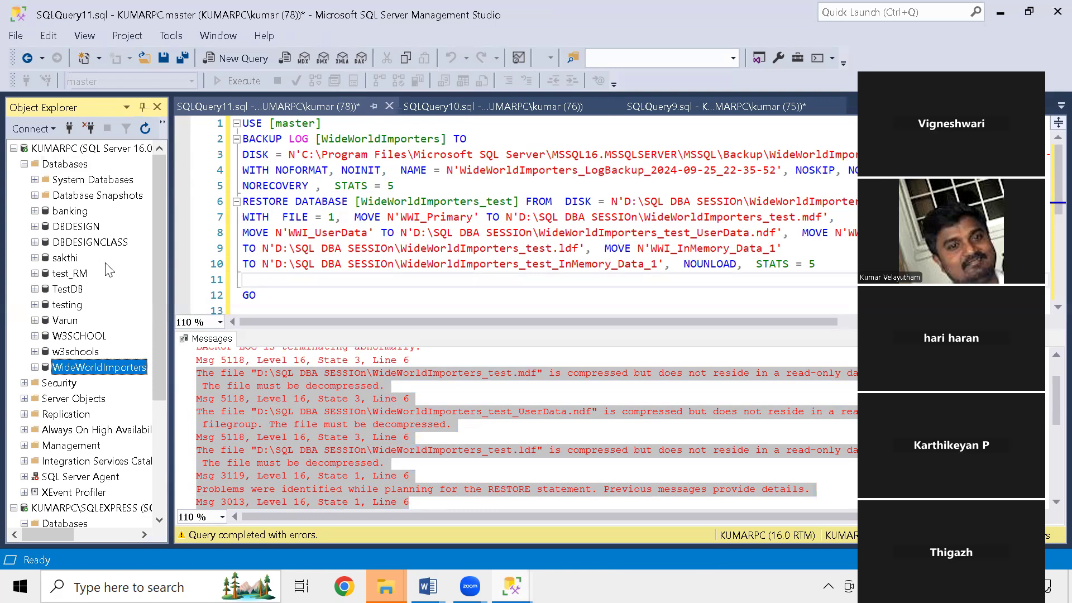
pyautogui.click(621, 129)
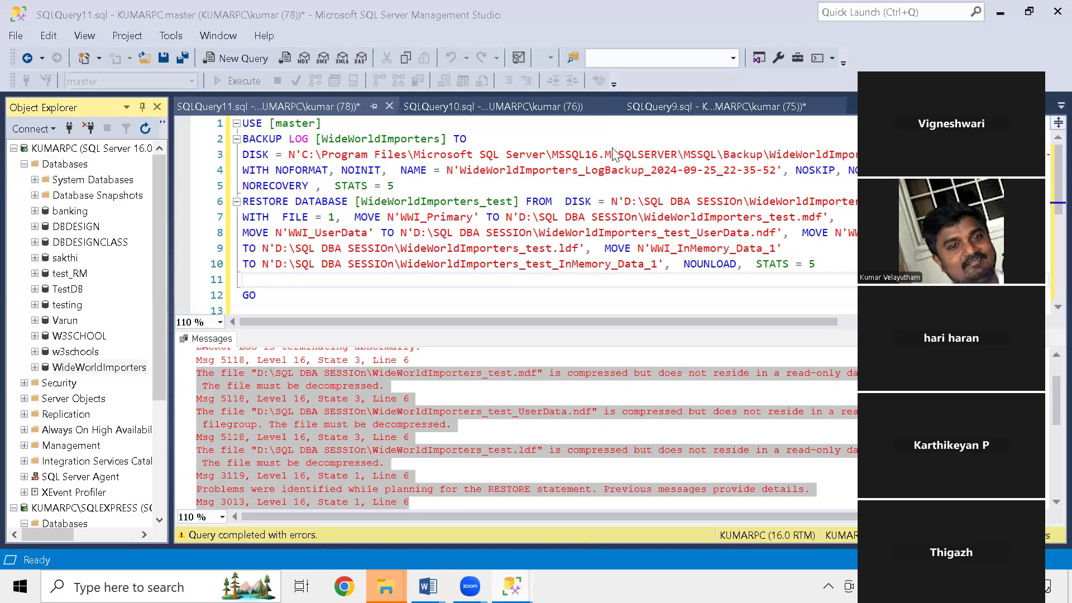